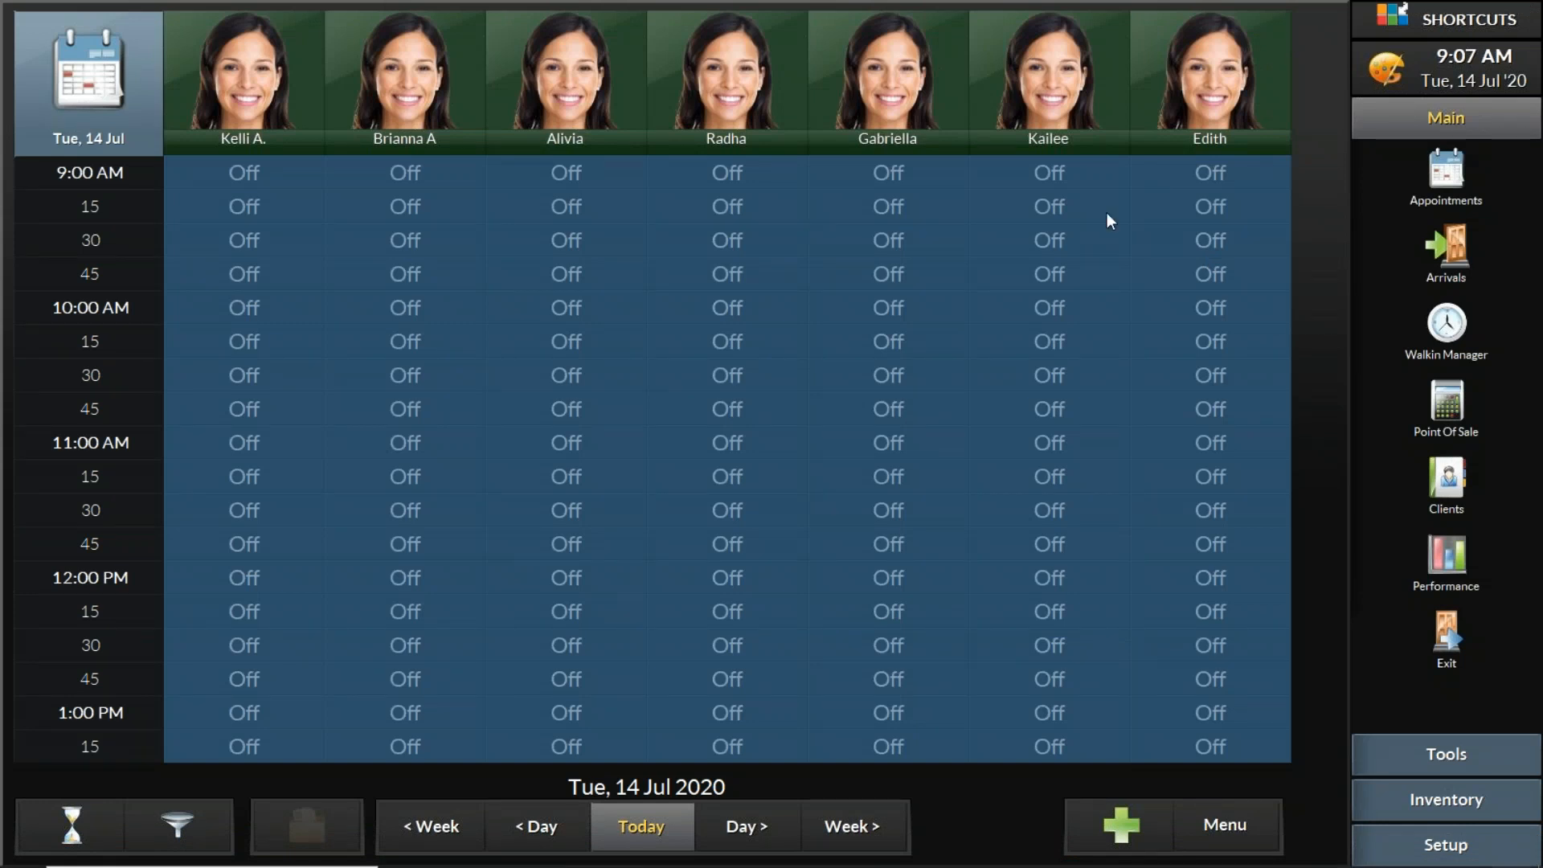
Step: Open the Walkin Manager
click(1443, 564)
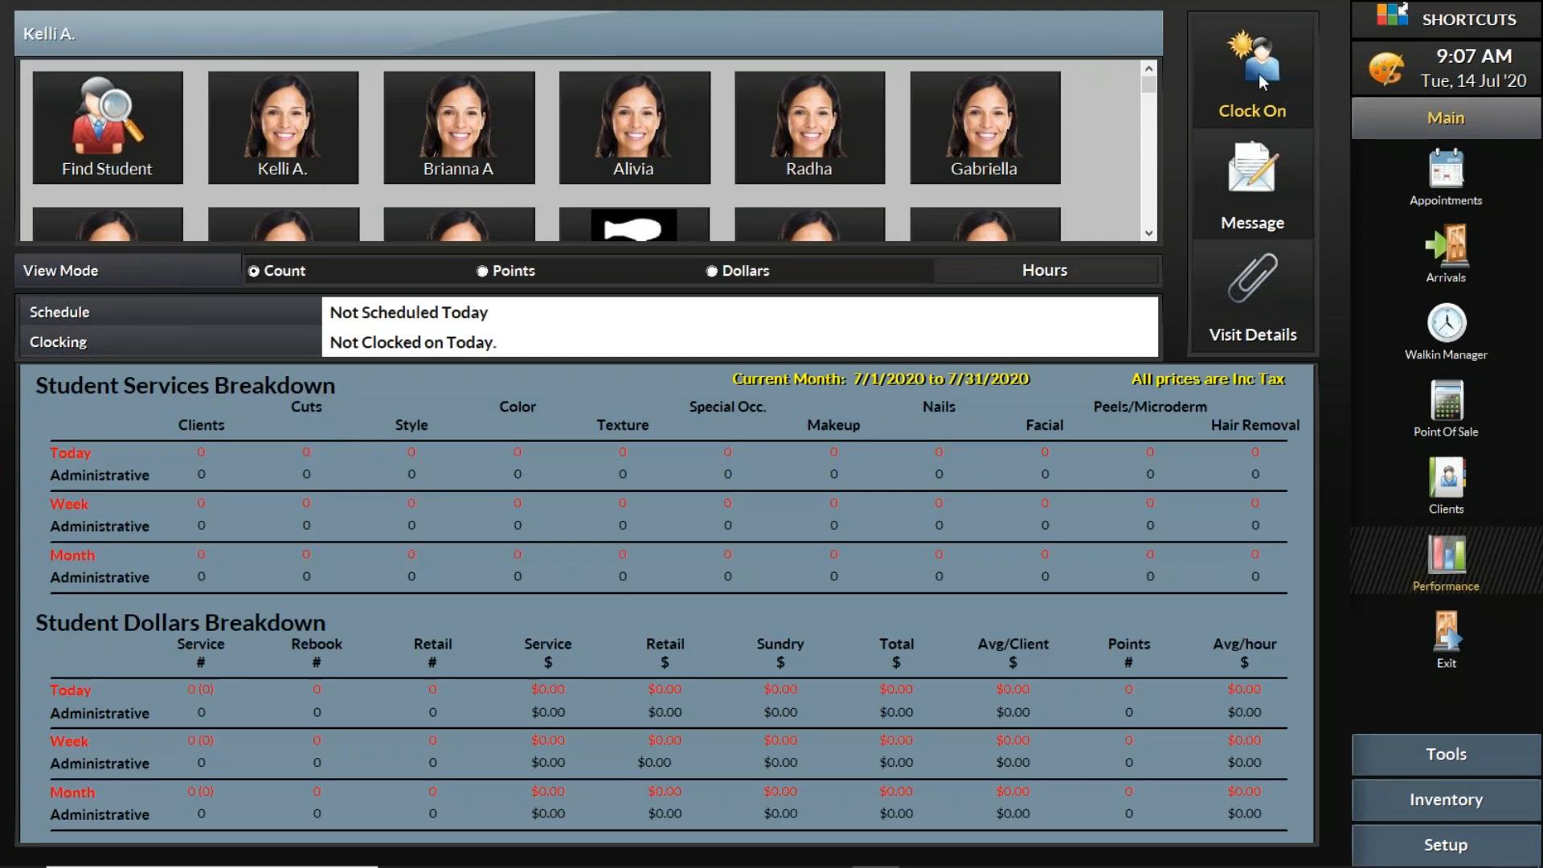
click(1447, 173)
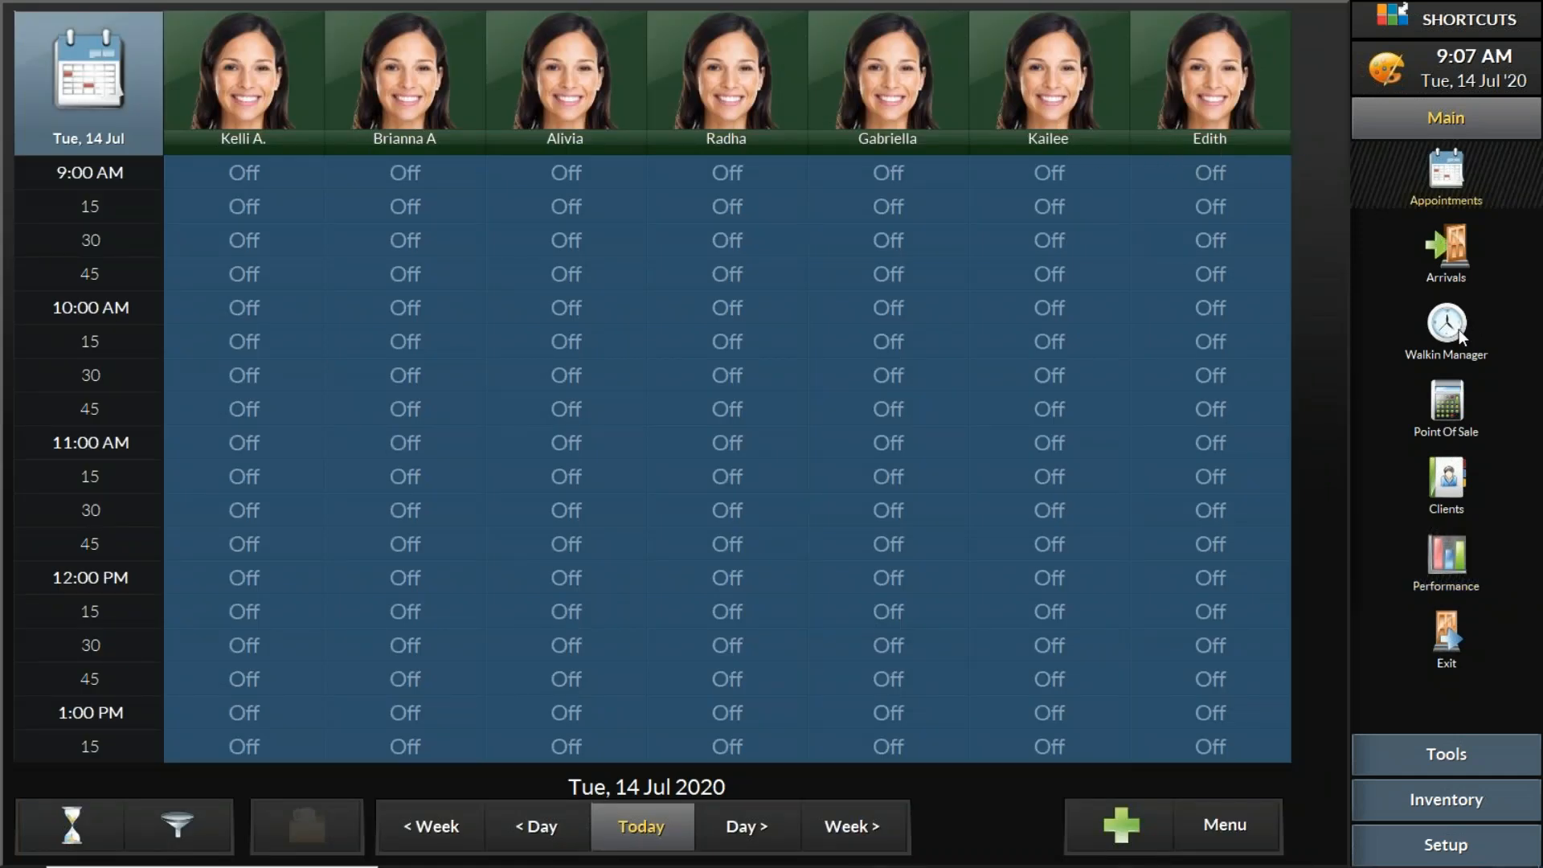
click(1446, 325)
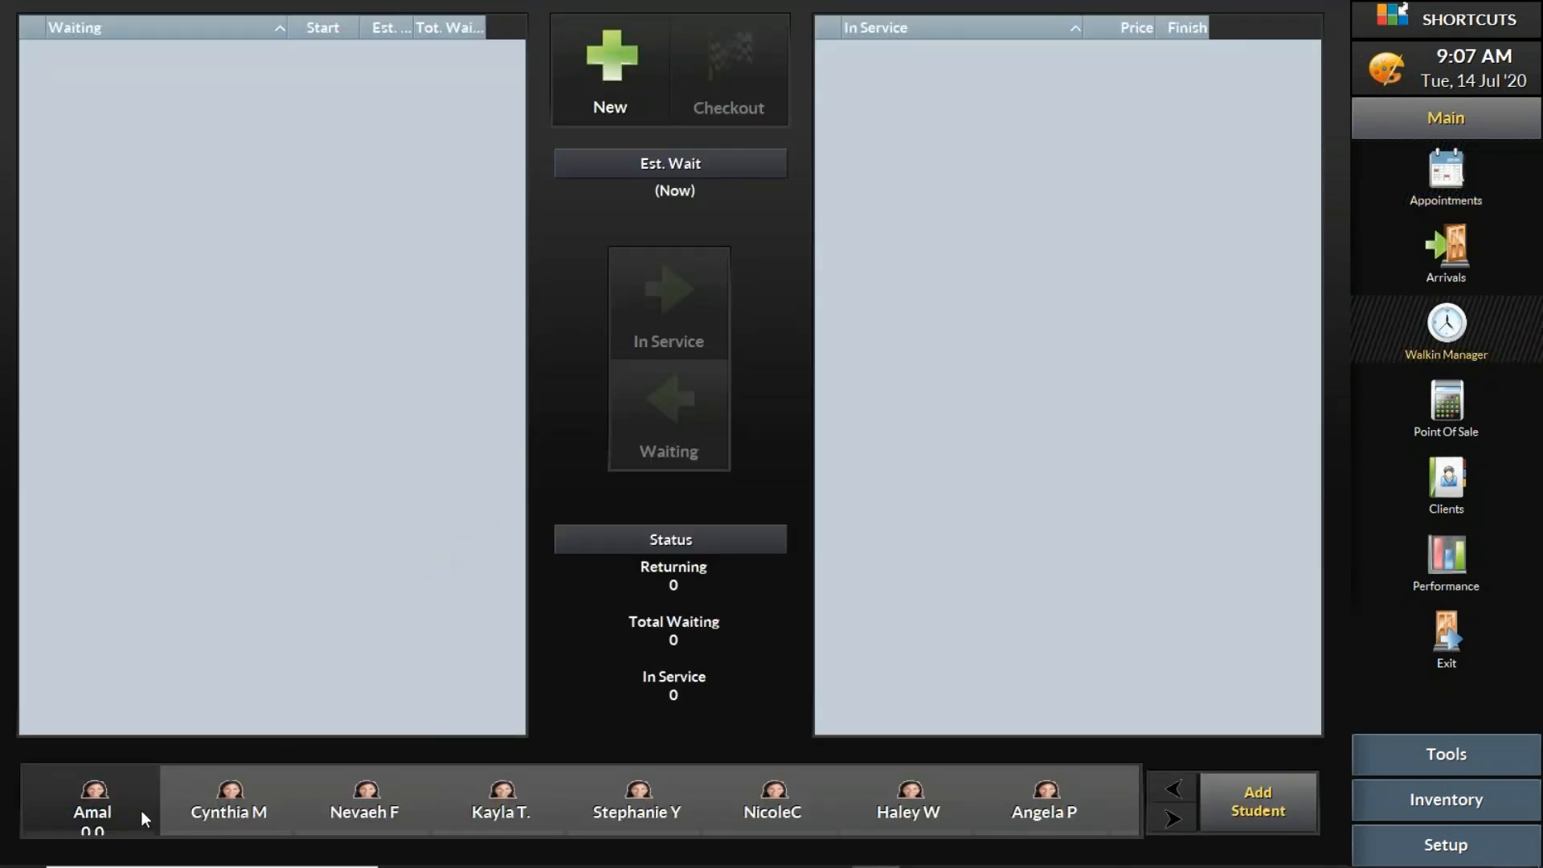
click(105, 809)
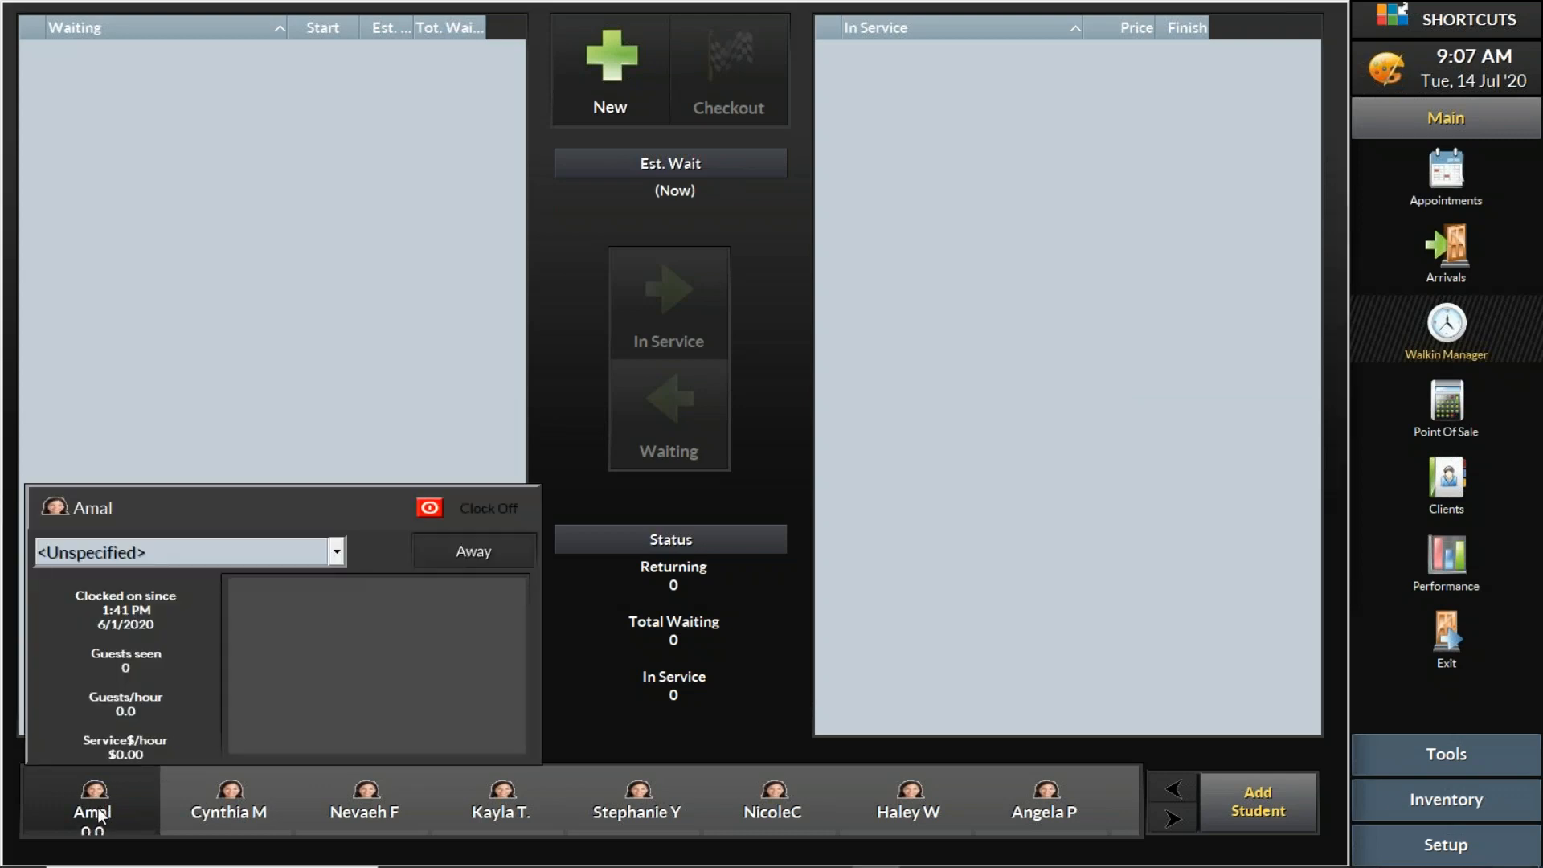
click(209, 793)
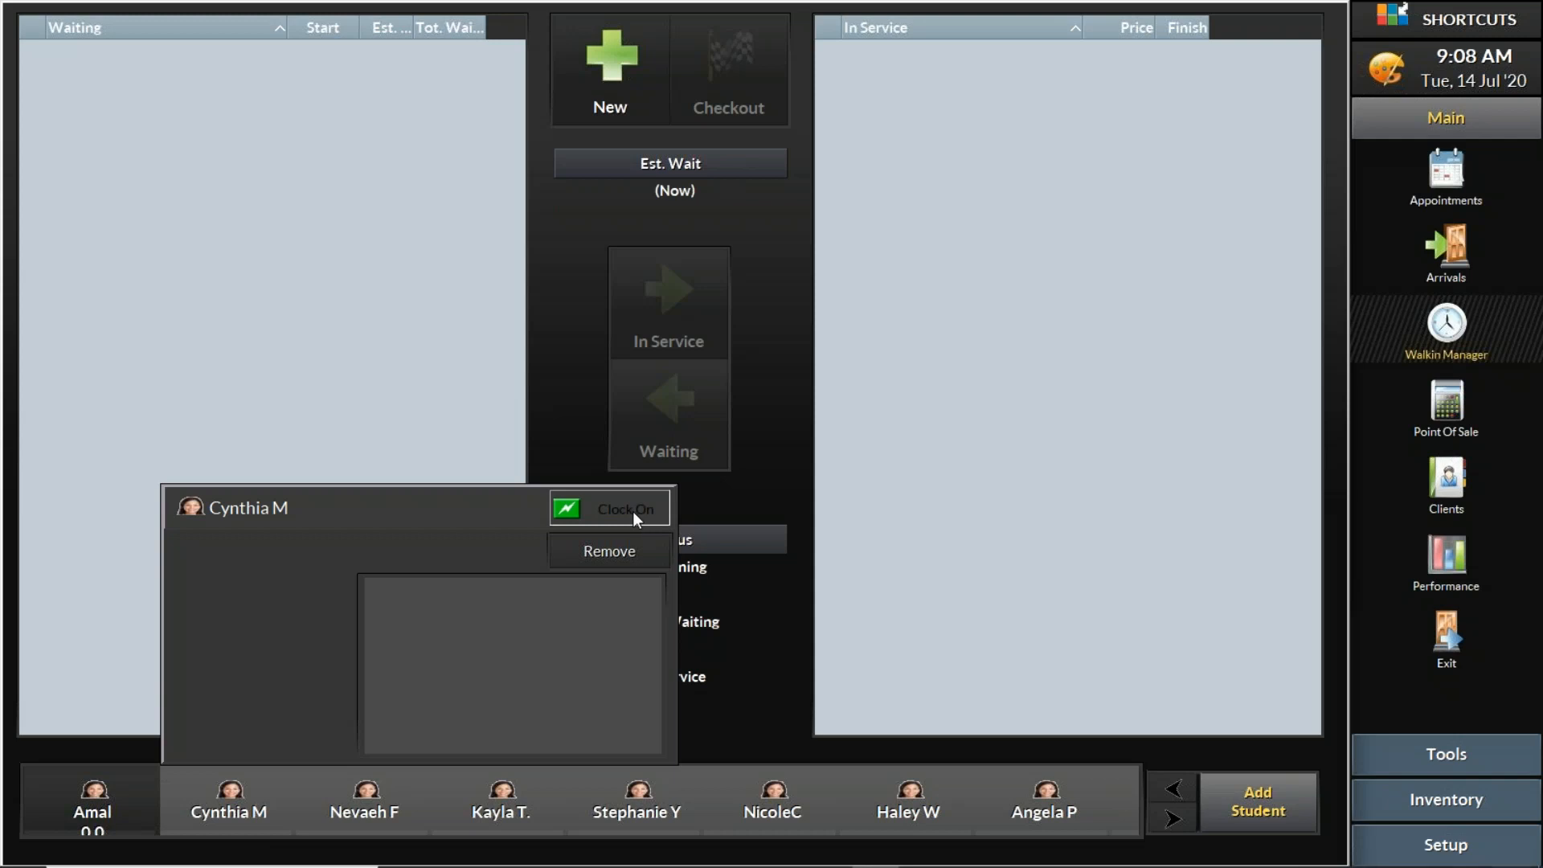
click(608, 507)
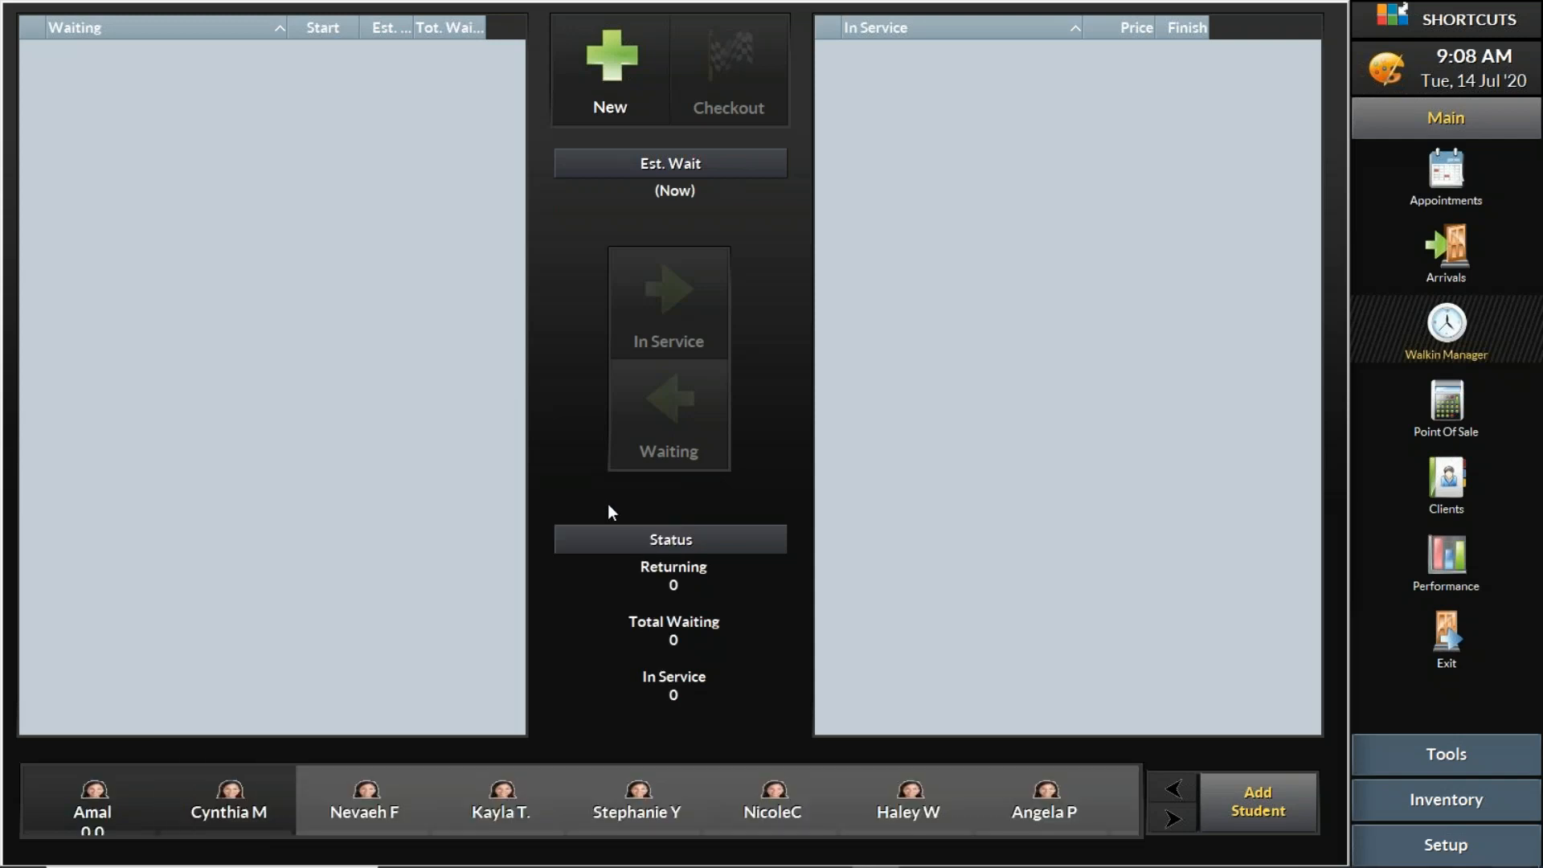
click(374, 801)
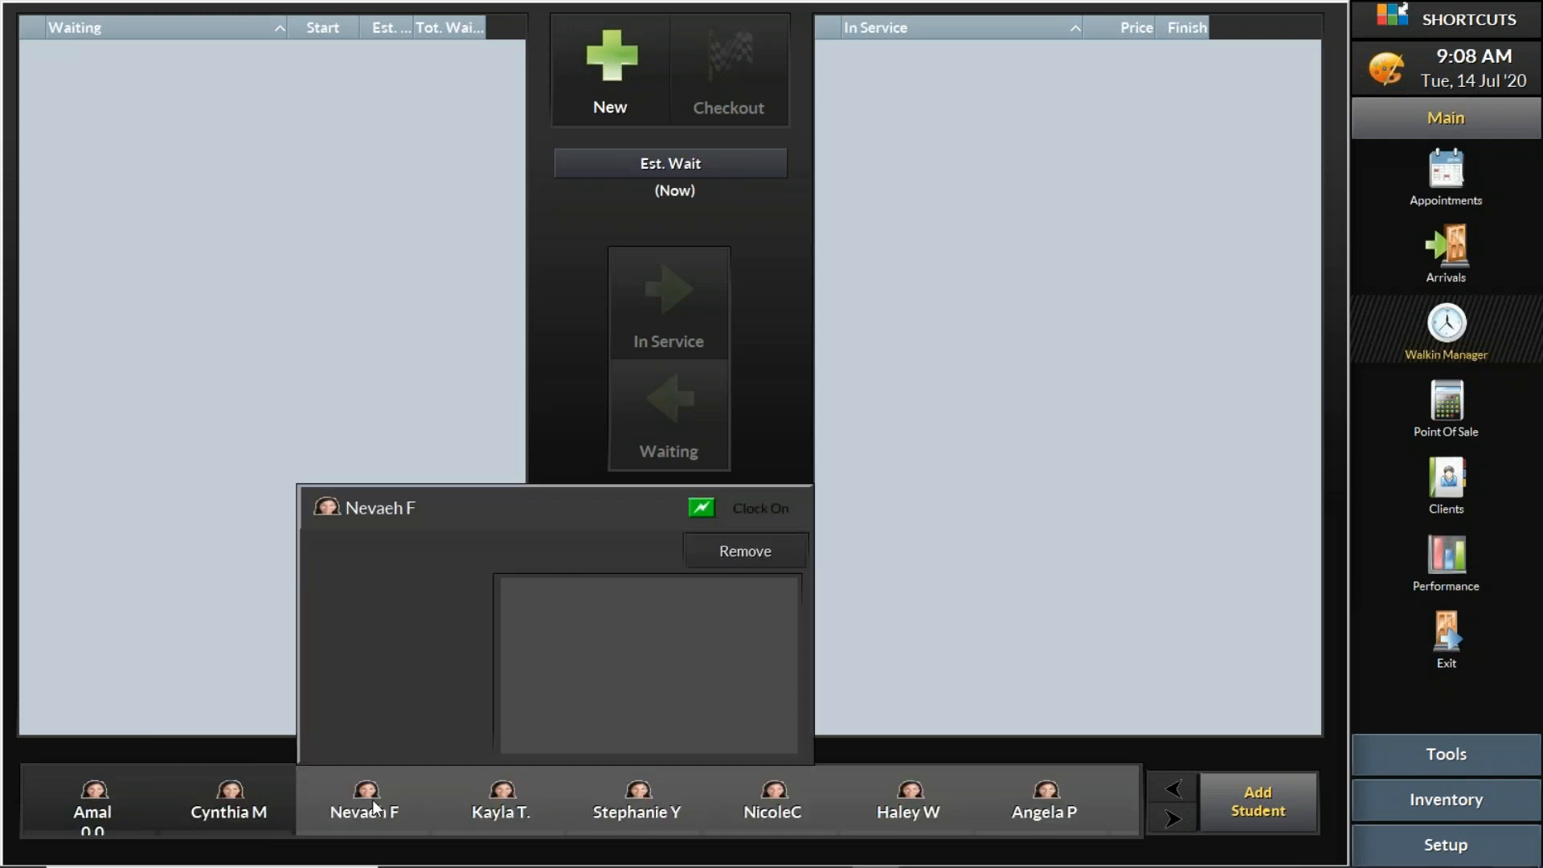
click(751, 516)
click(374, 810)
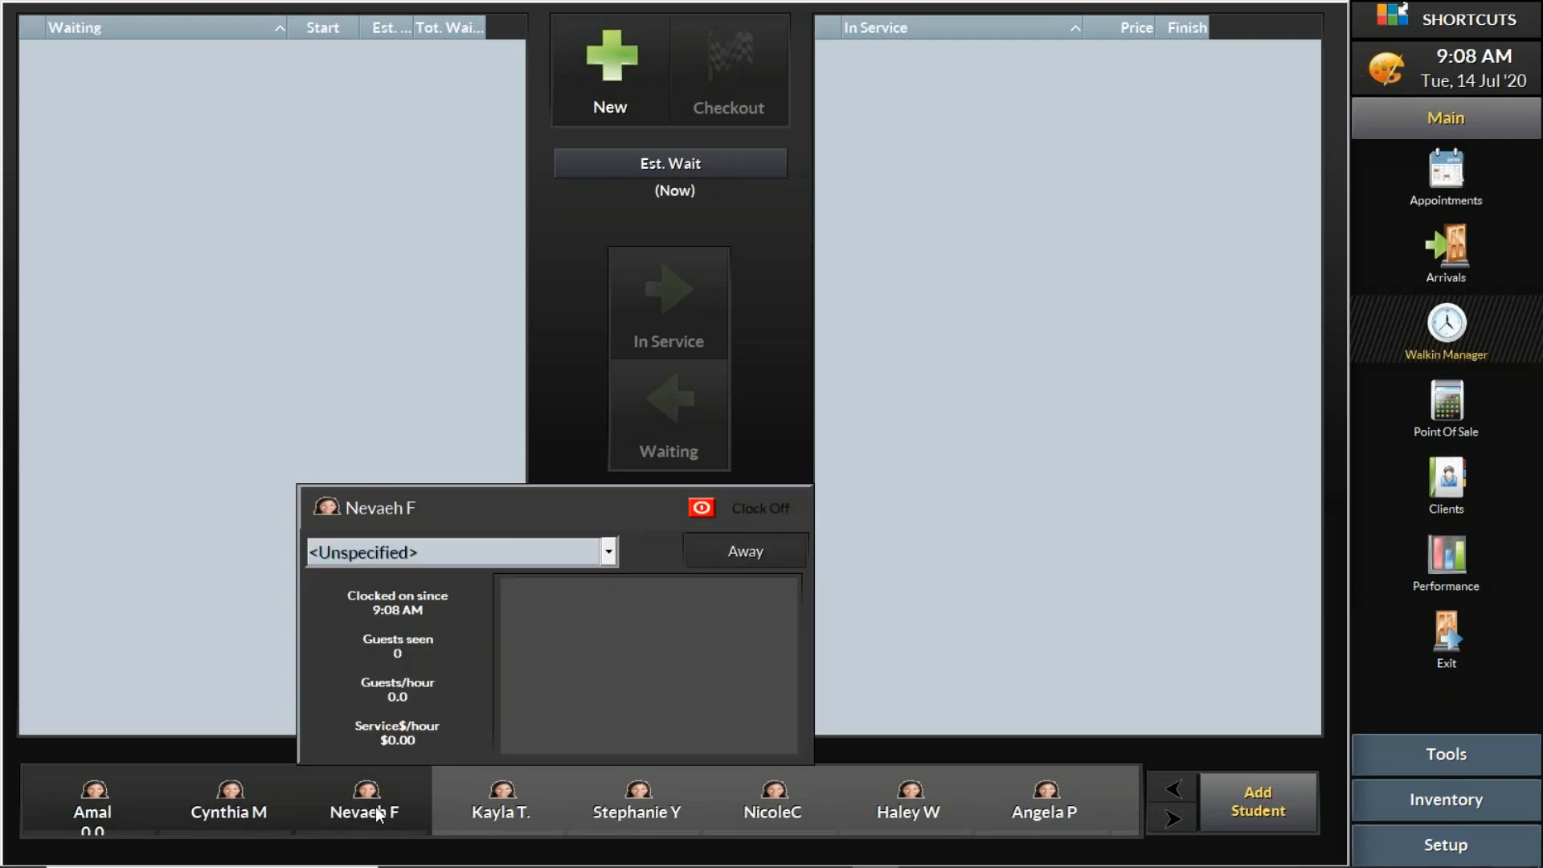
click(611, 554)
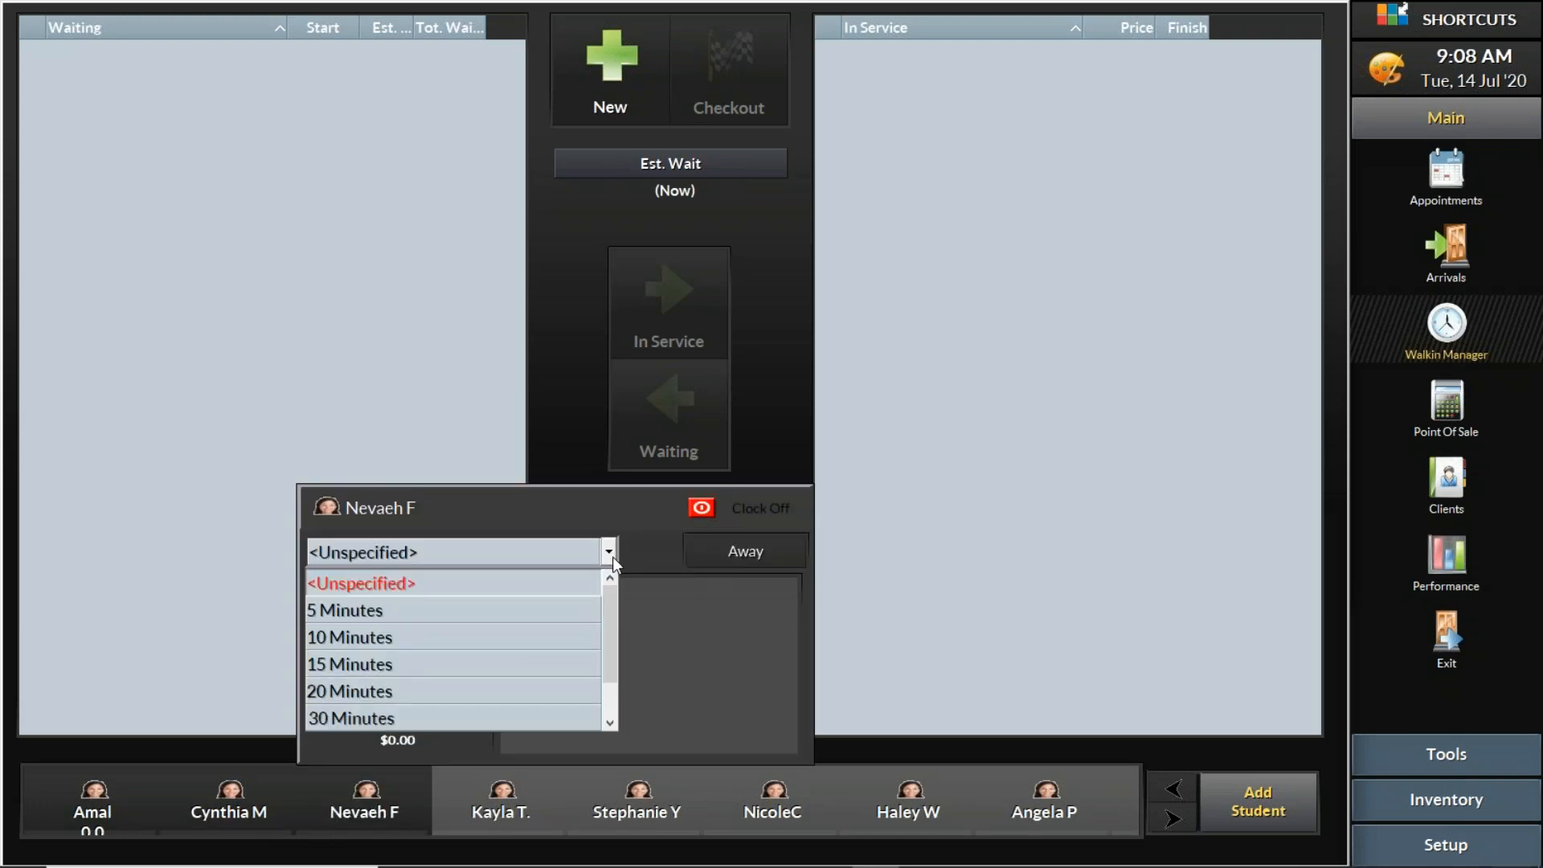
click(473, 662)
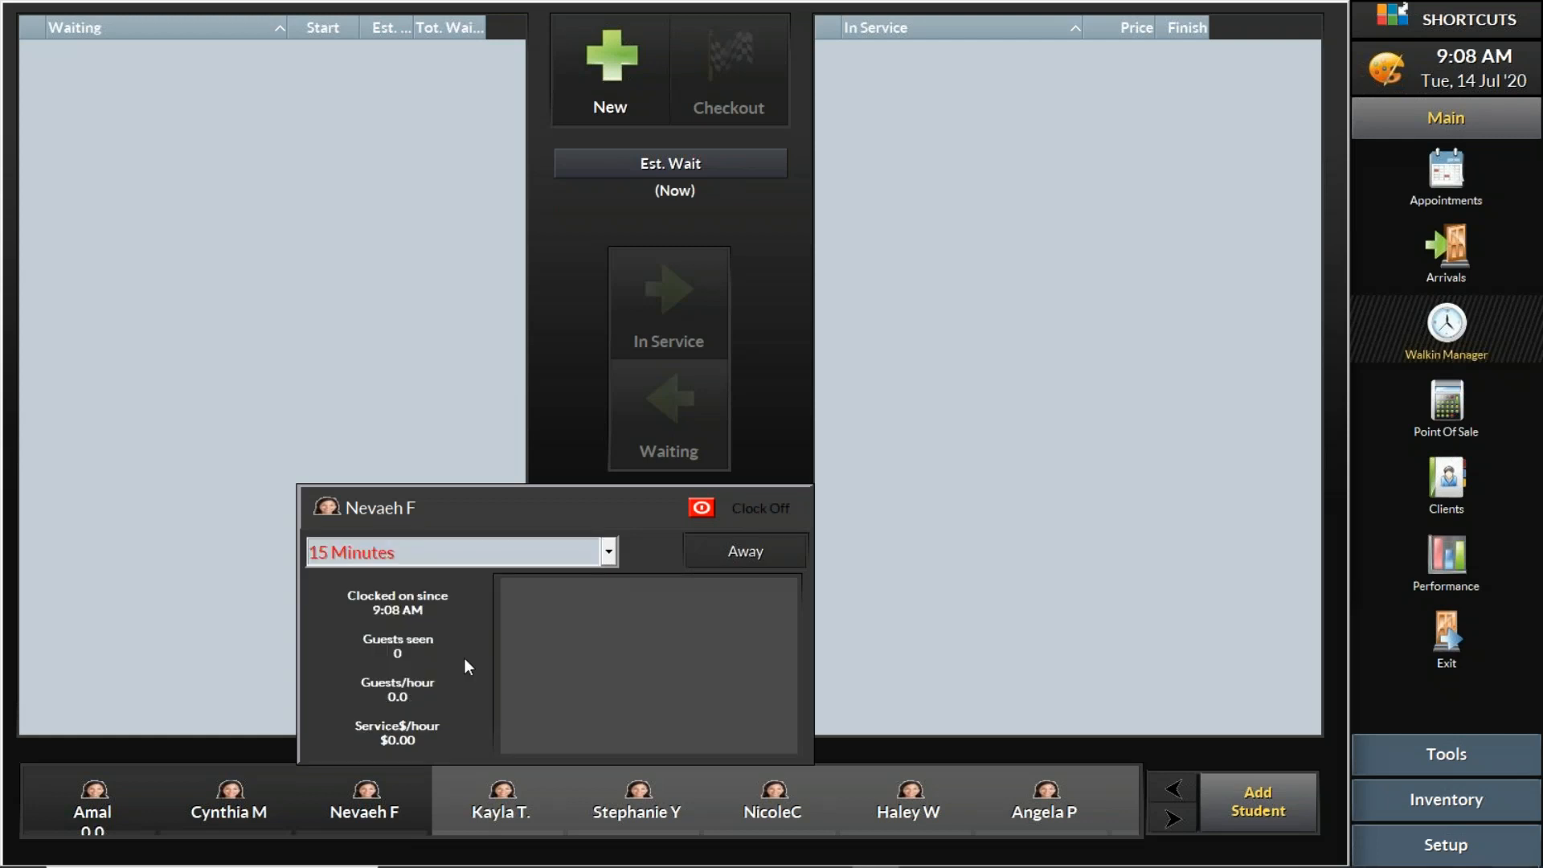
click(719, 548)
click(725, 549)
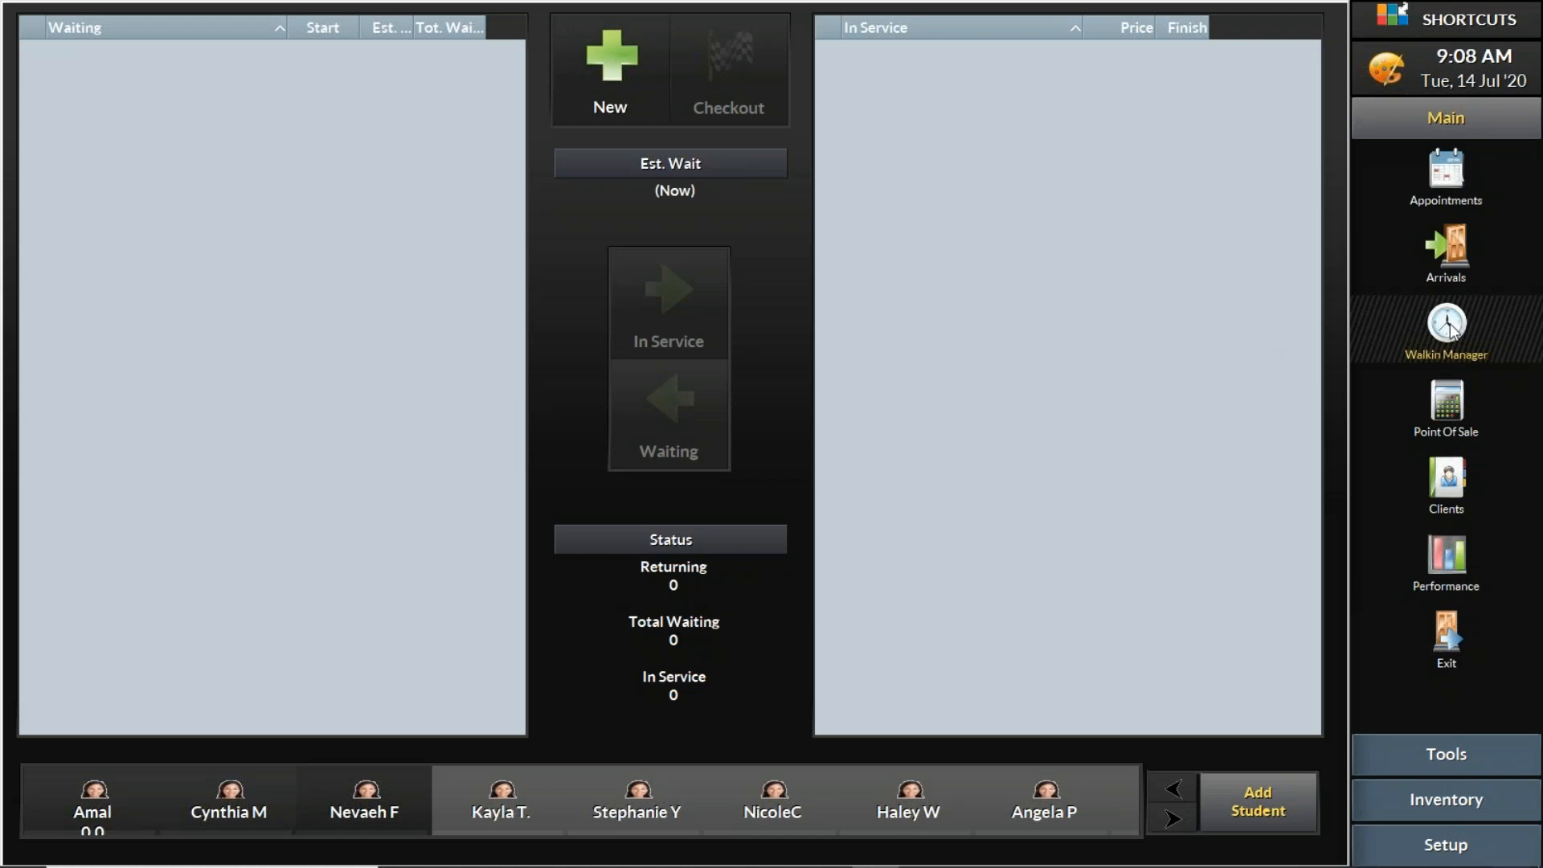
Step: Open Reports and select the Employee Hours report under Employees
click(1450, 560)
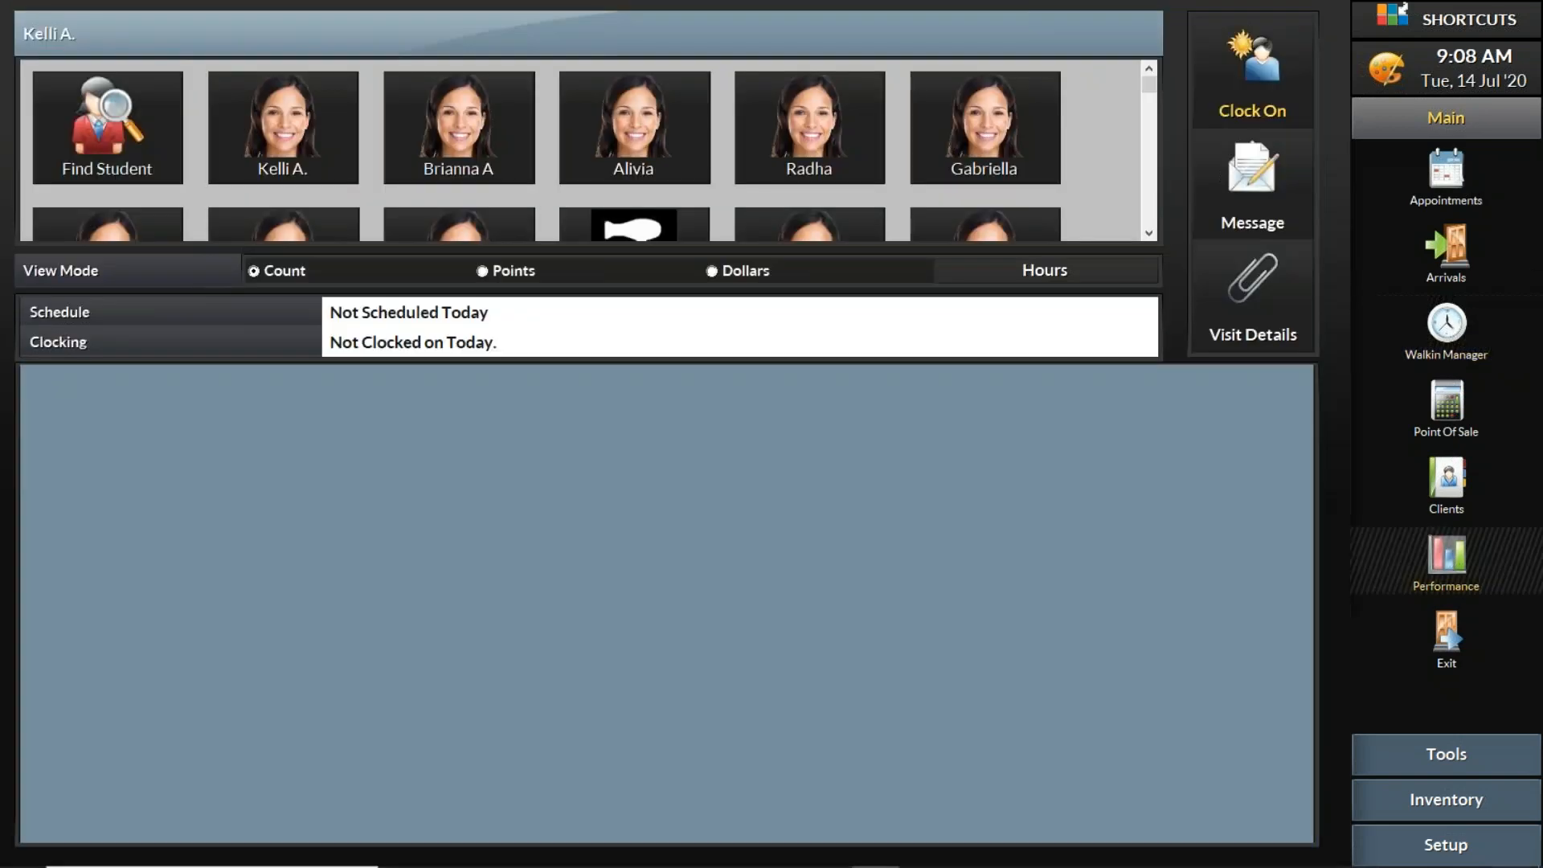
click(1456, 325)
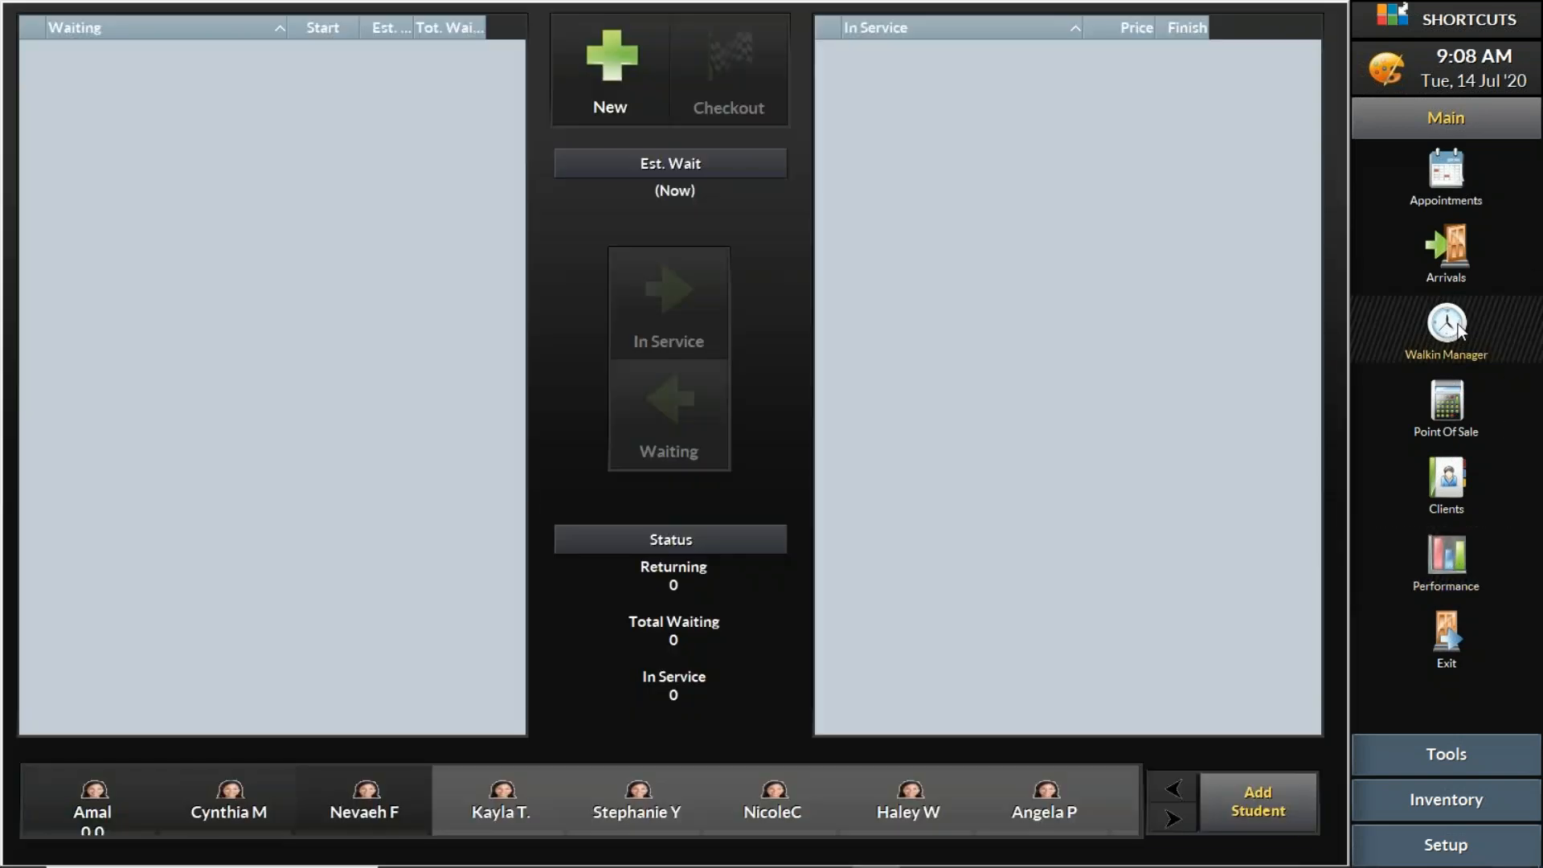
click(1429, 757)
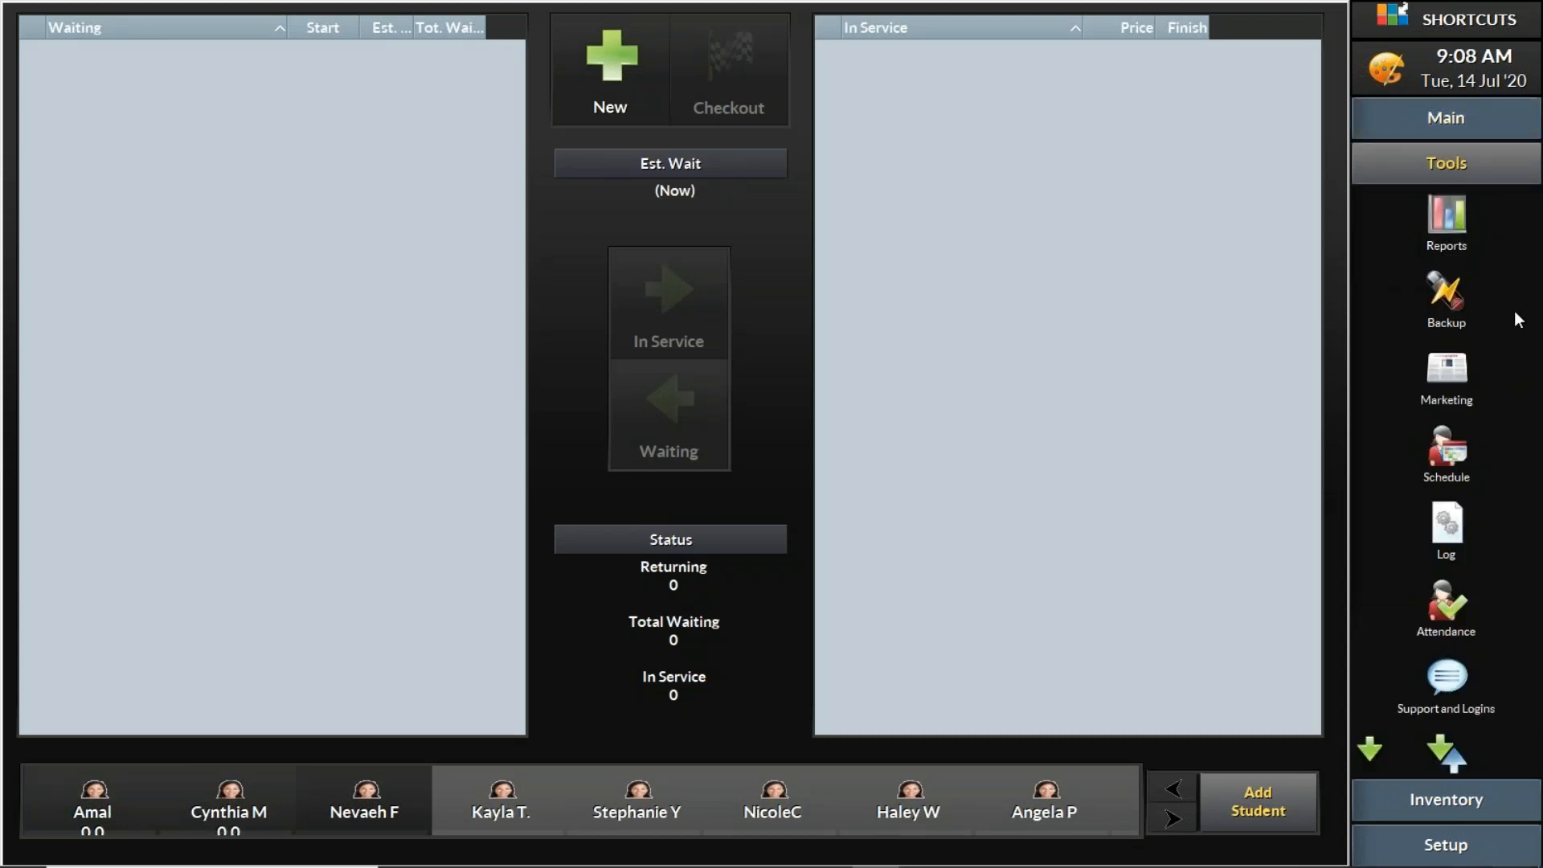
click(1454, 220)
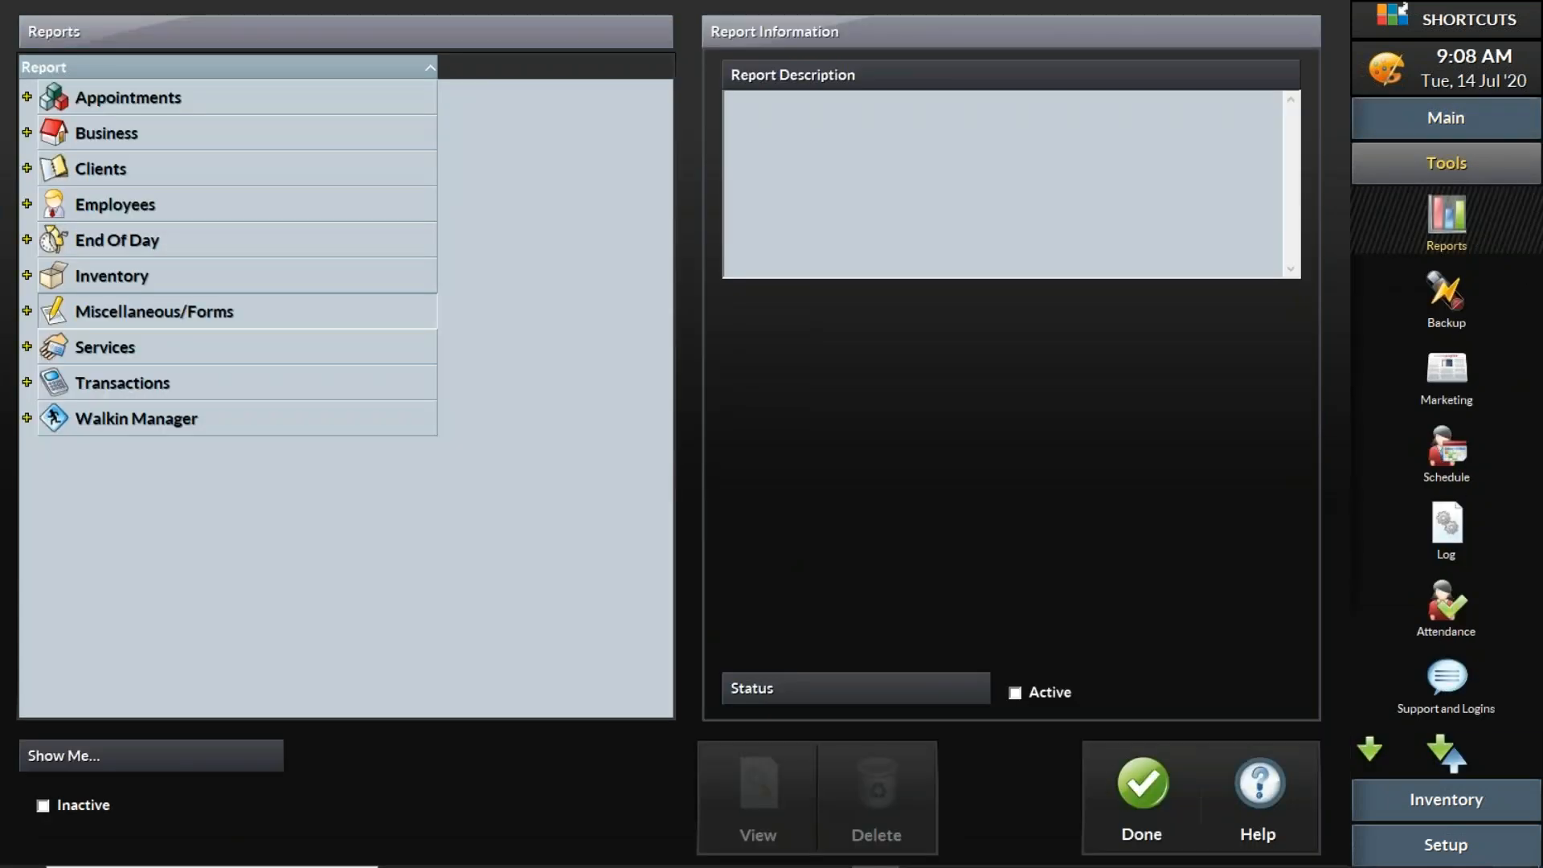
click(27, 206)
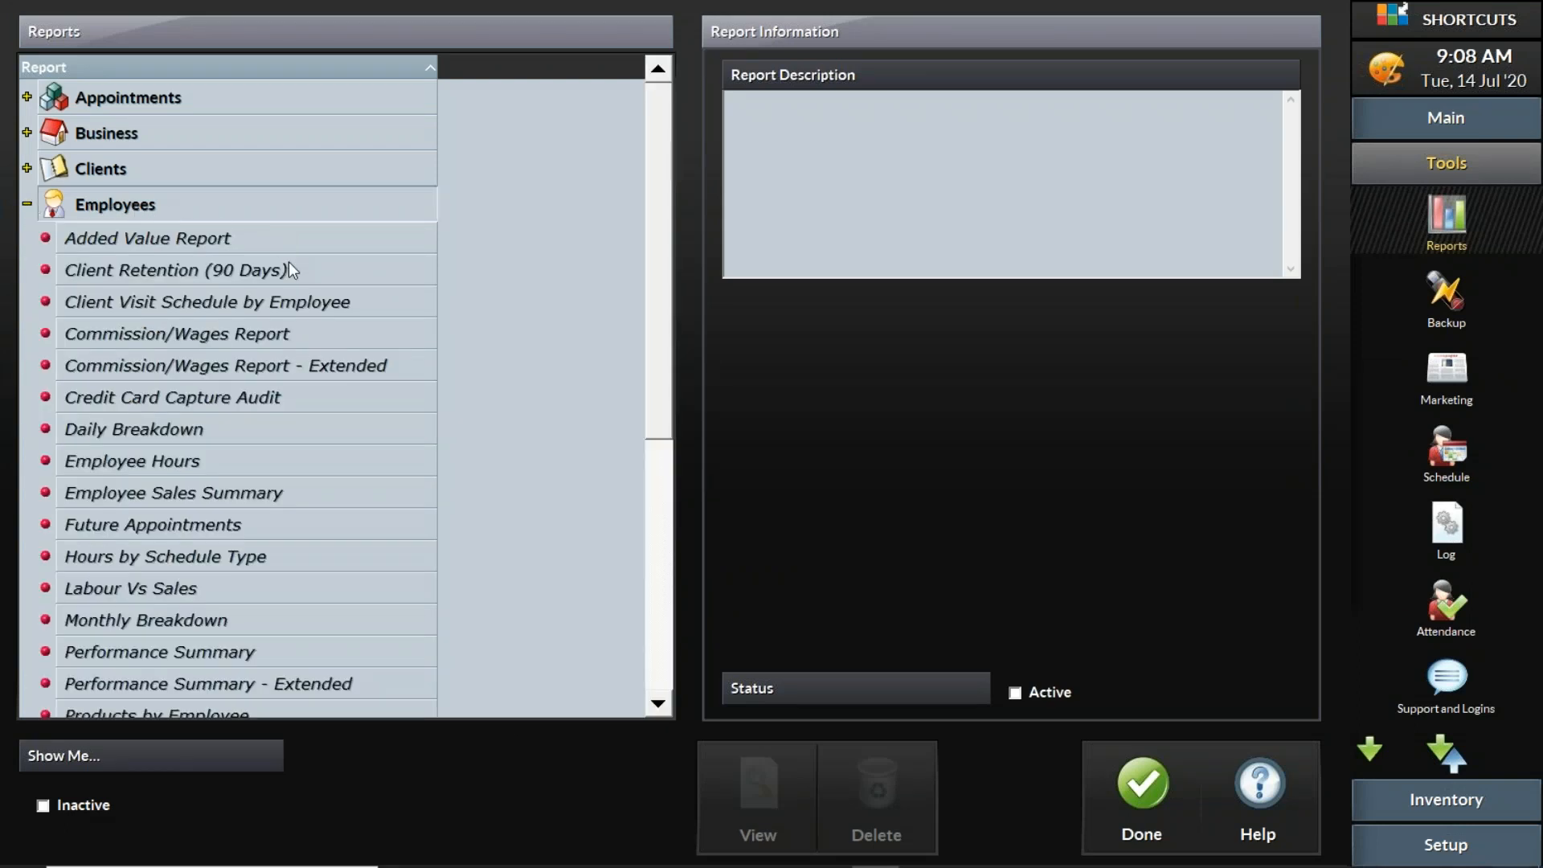
click(216, 473)
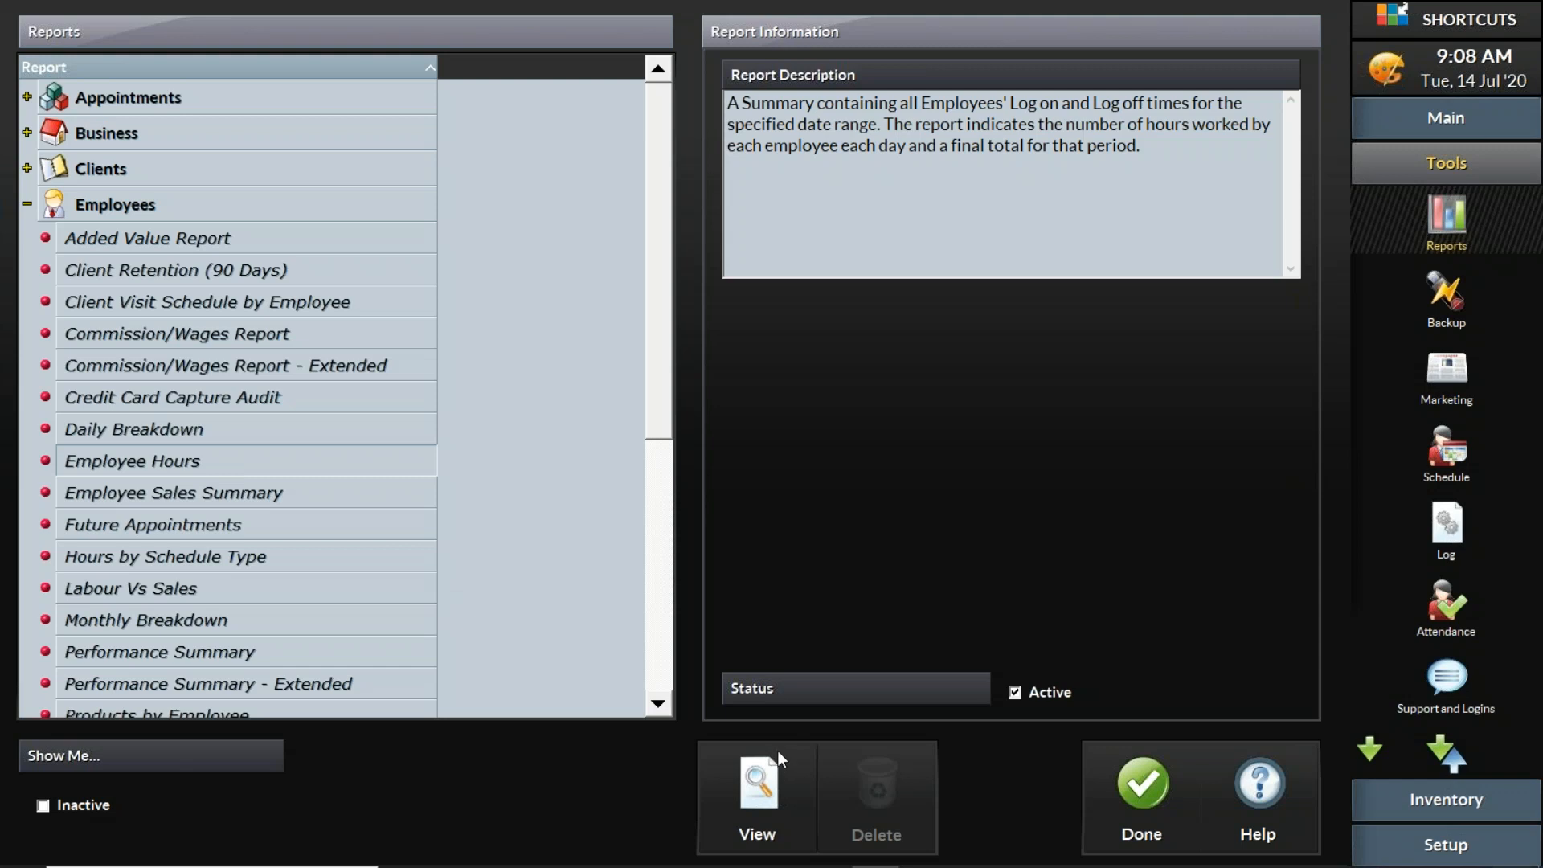
Step: View the Employee Hours report for the current day, then close the report and Reports screen
click(786, 803)
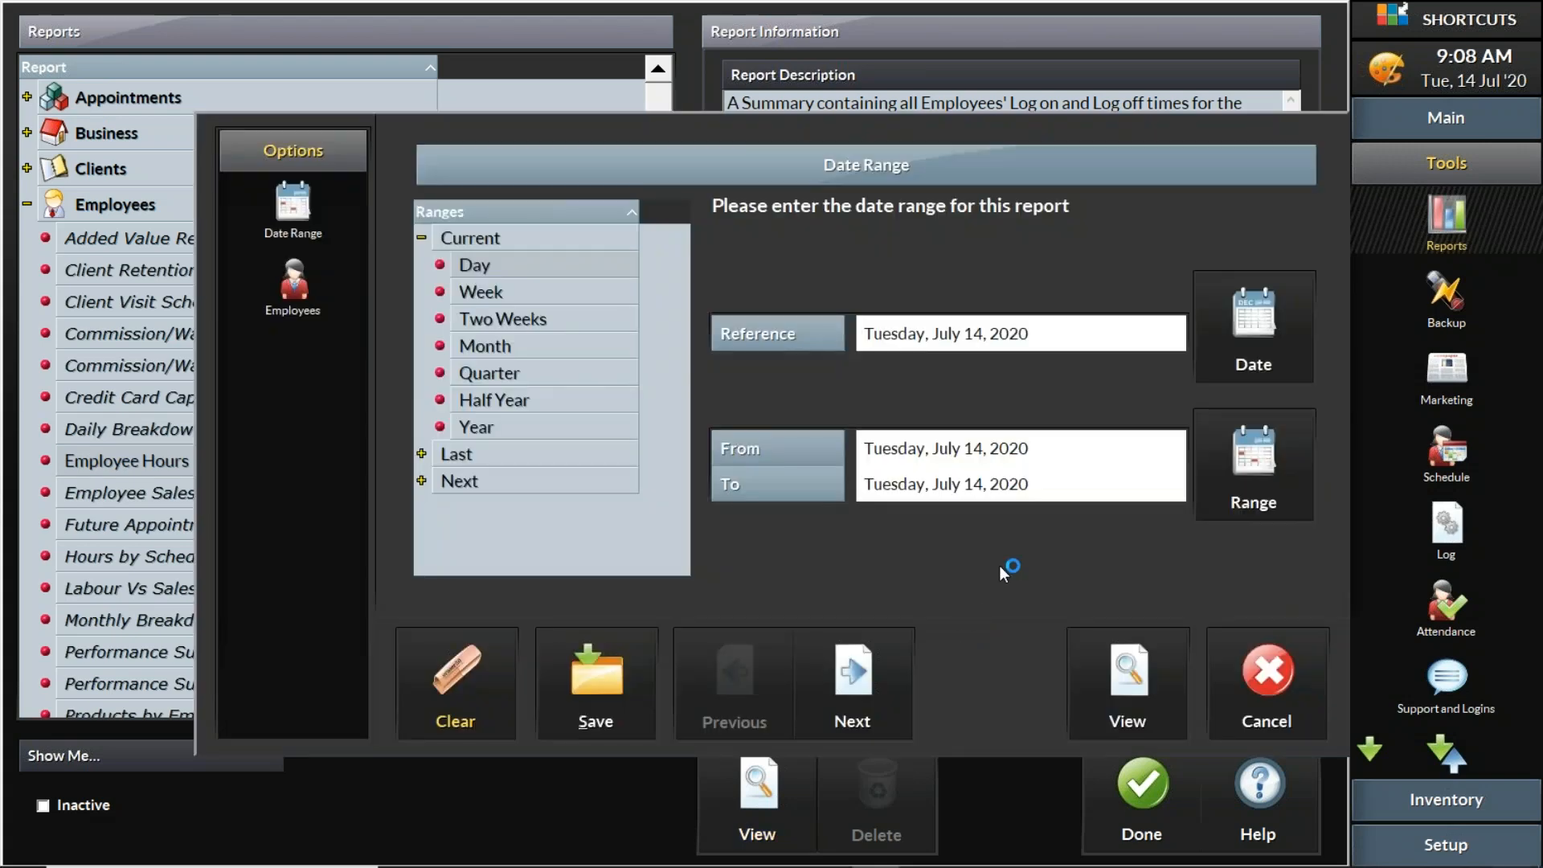
click(1119, 700)
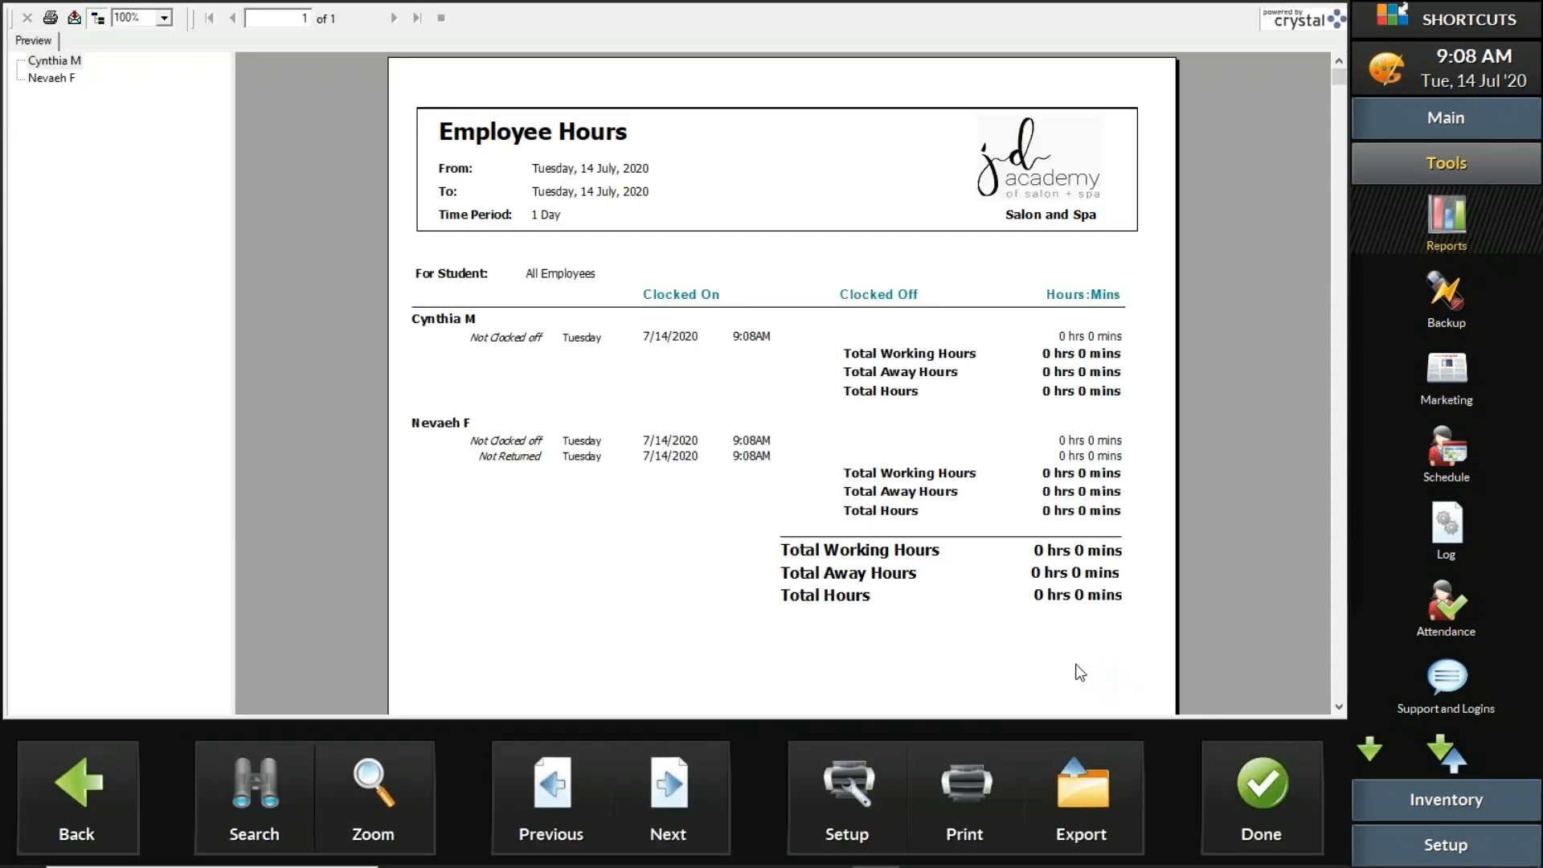
click(1266, 795)
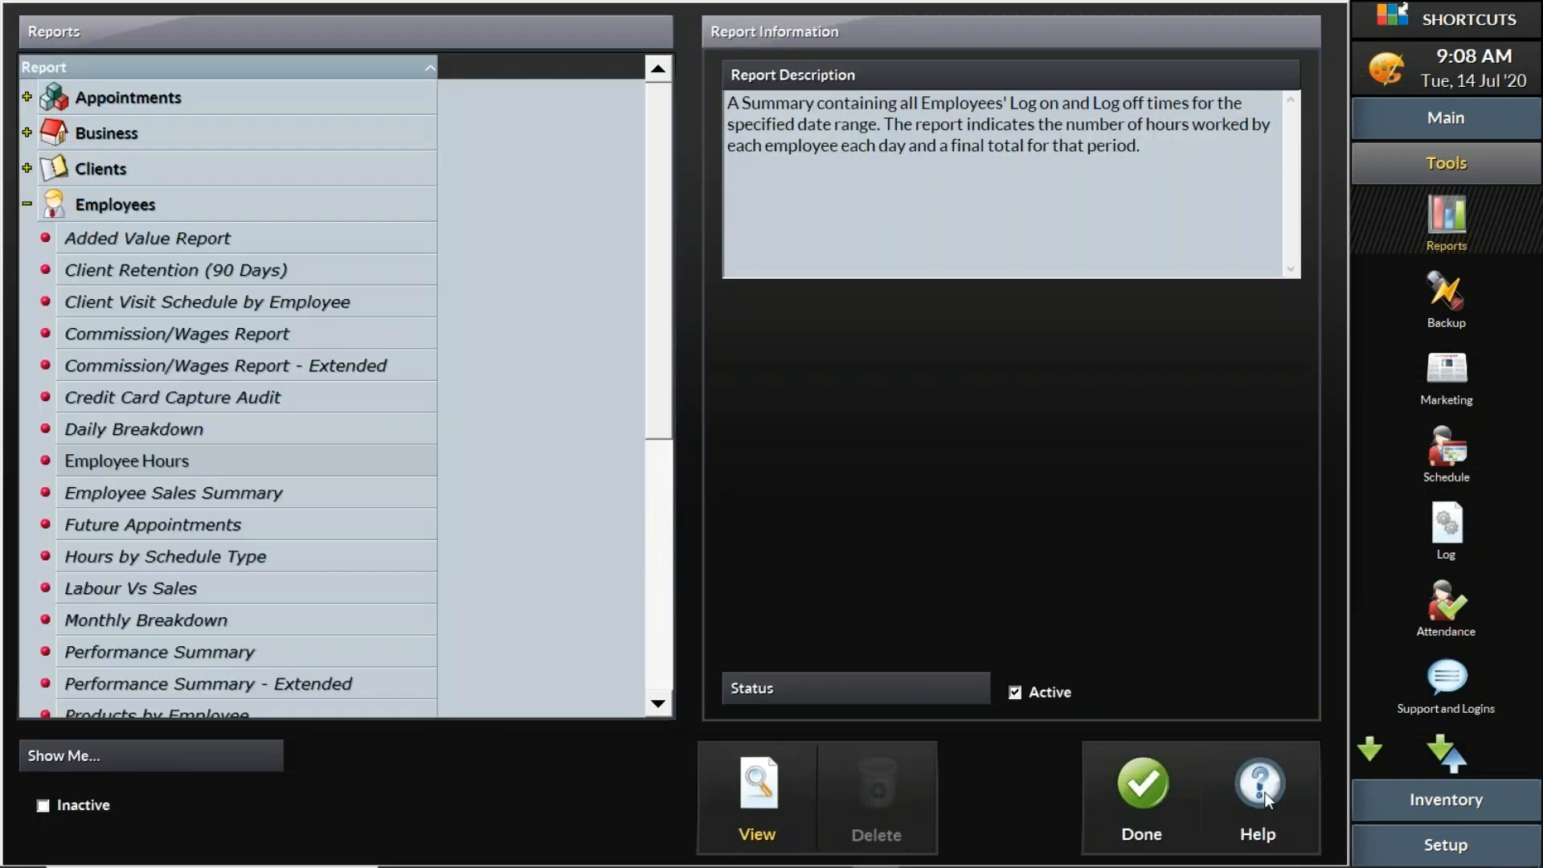
click(1141, 800)
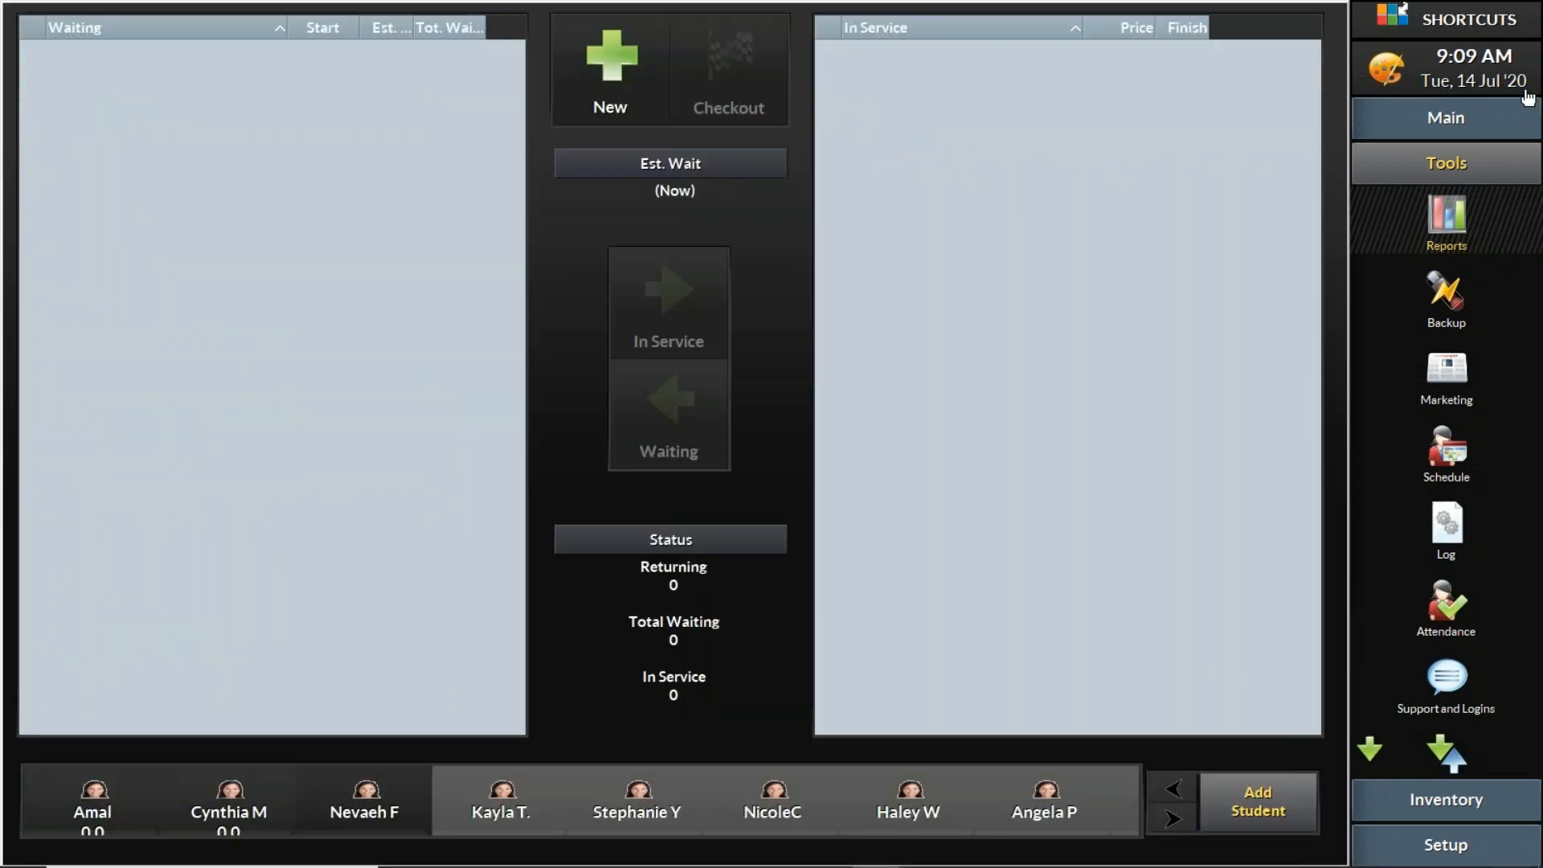
click(1507, 120)
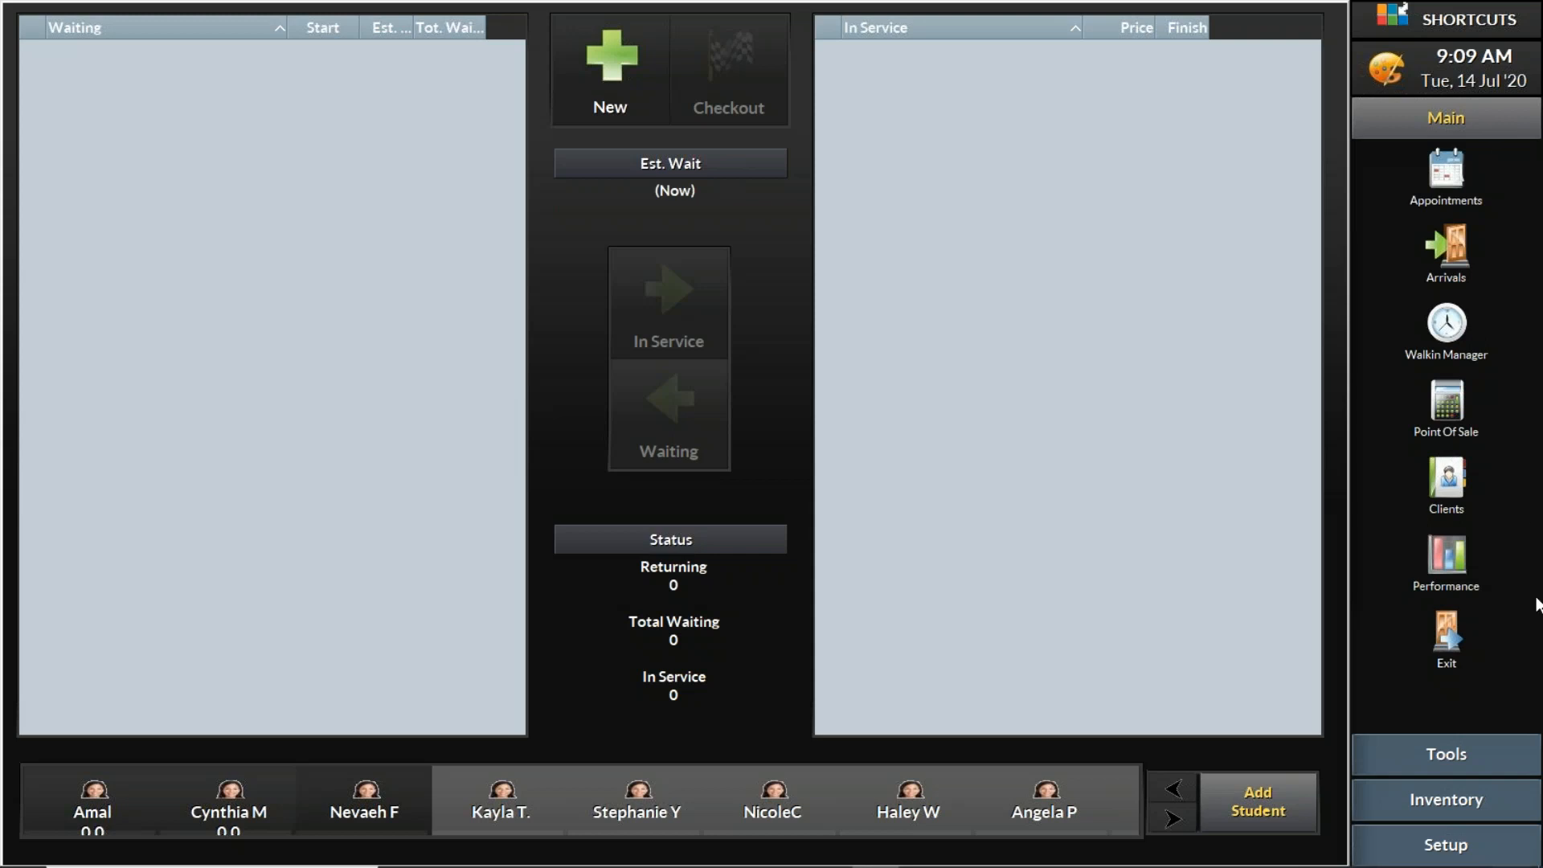
click(1448, 755)
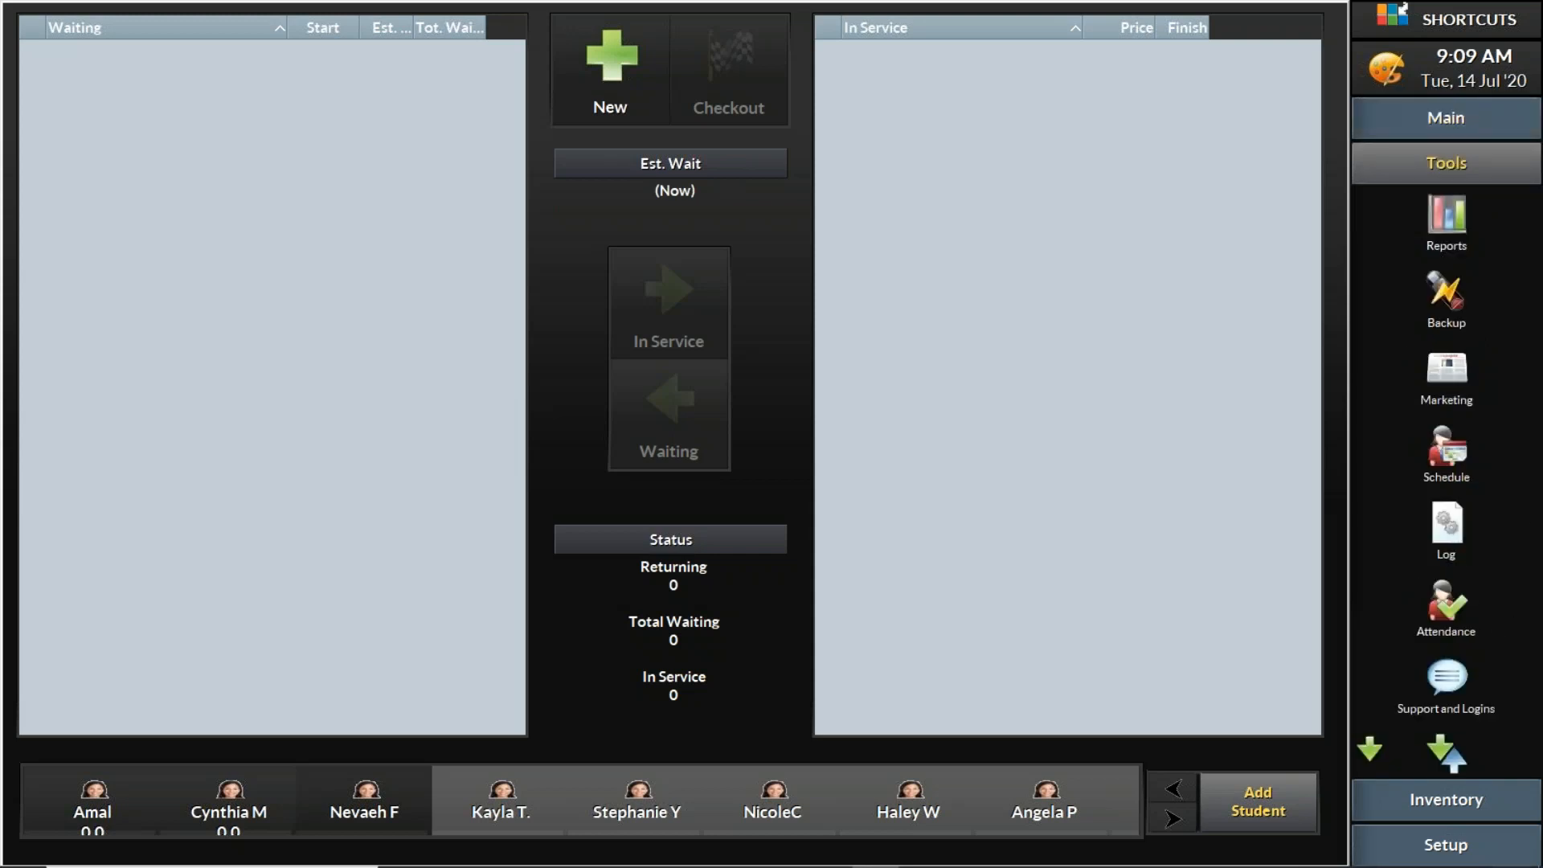
click(1446, 615)
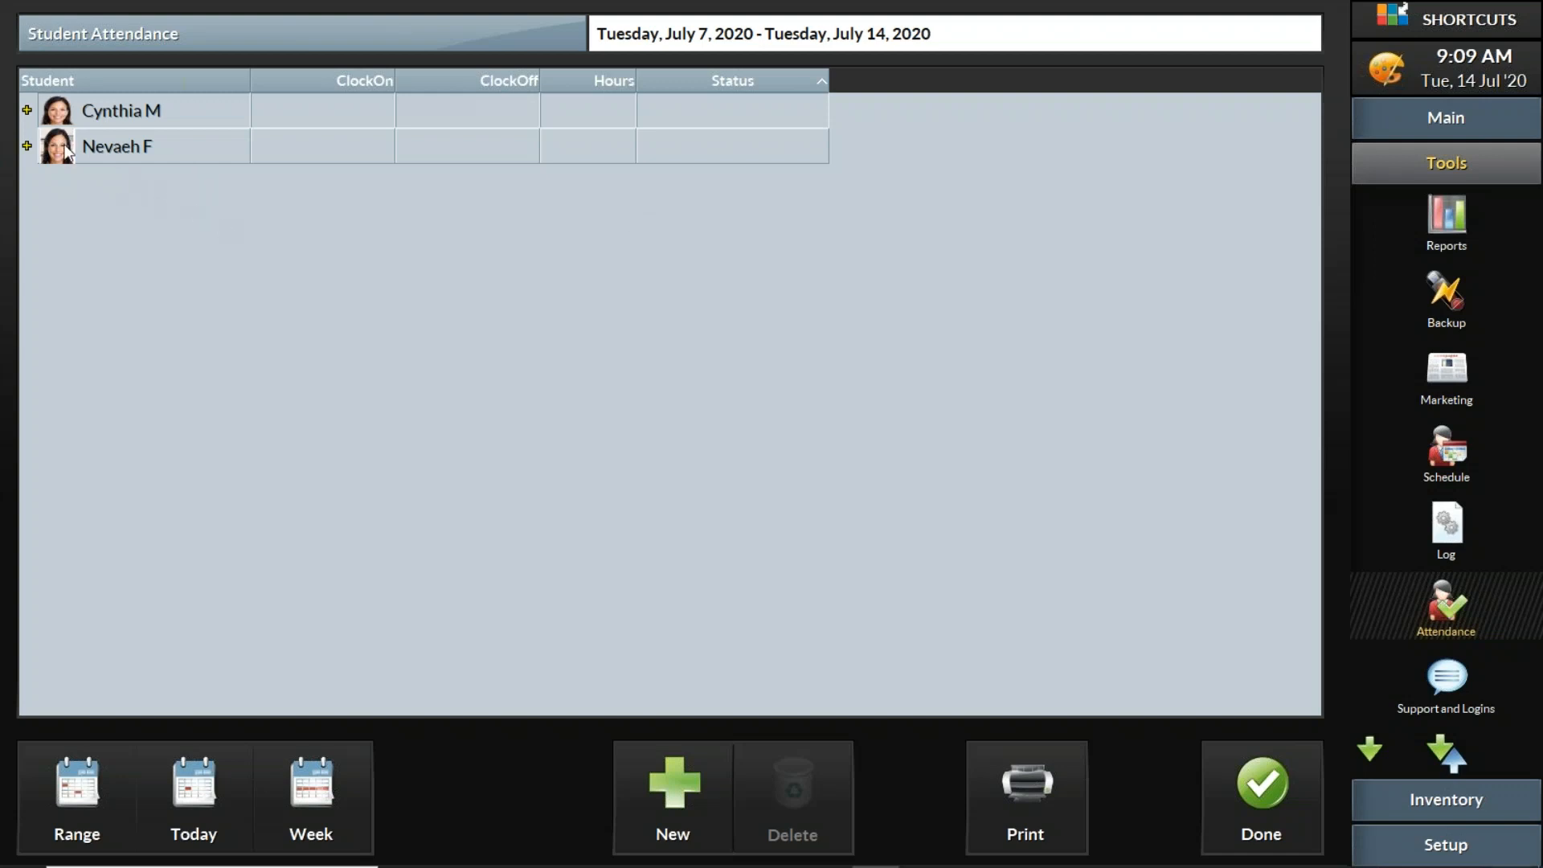
click(26, 145)
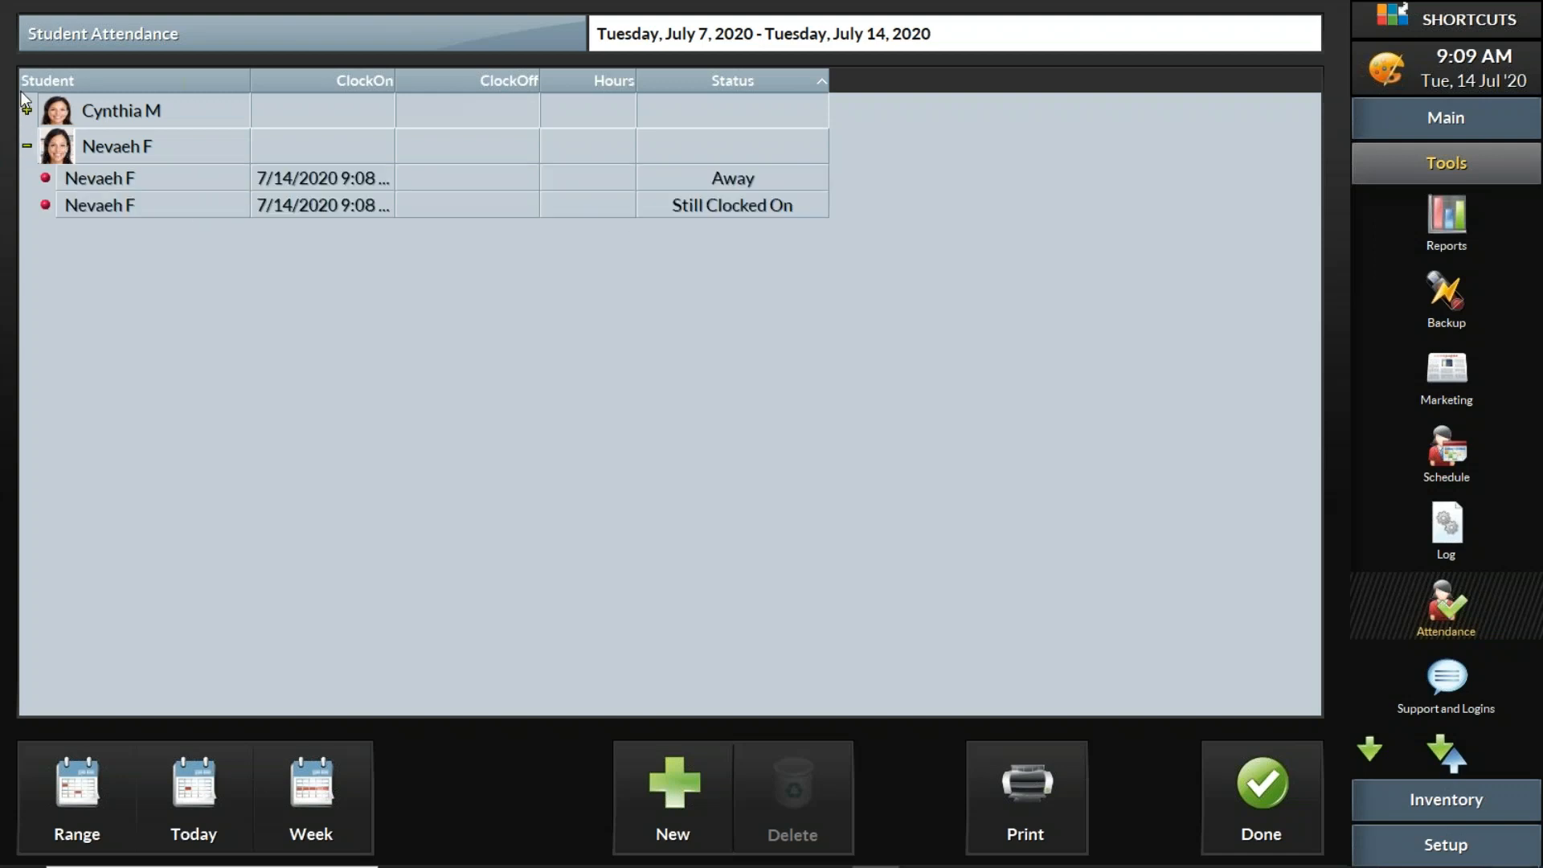
click(27, 111)
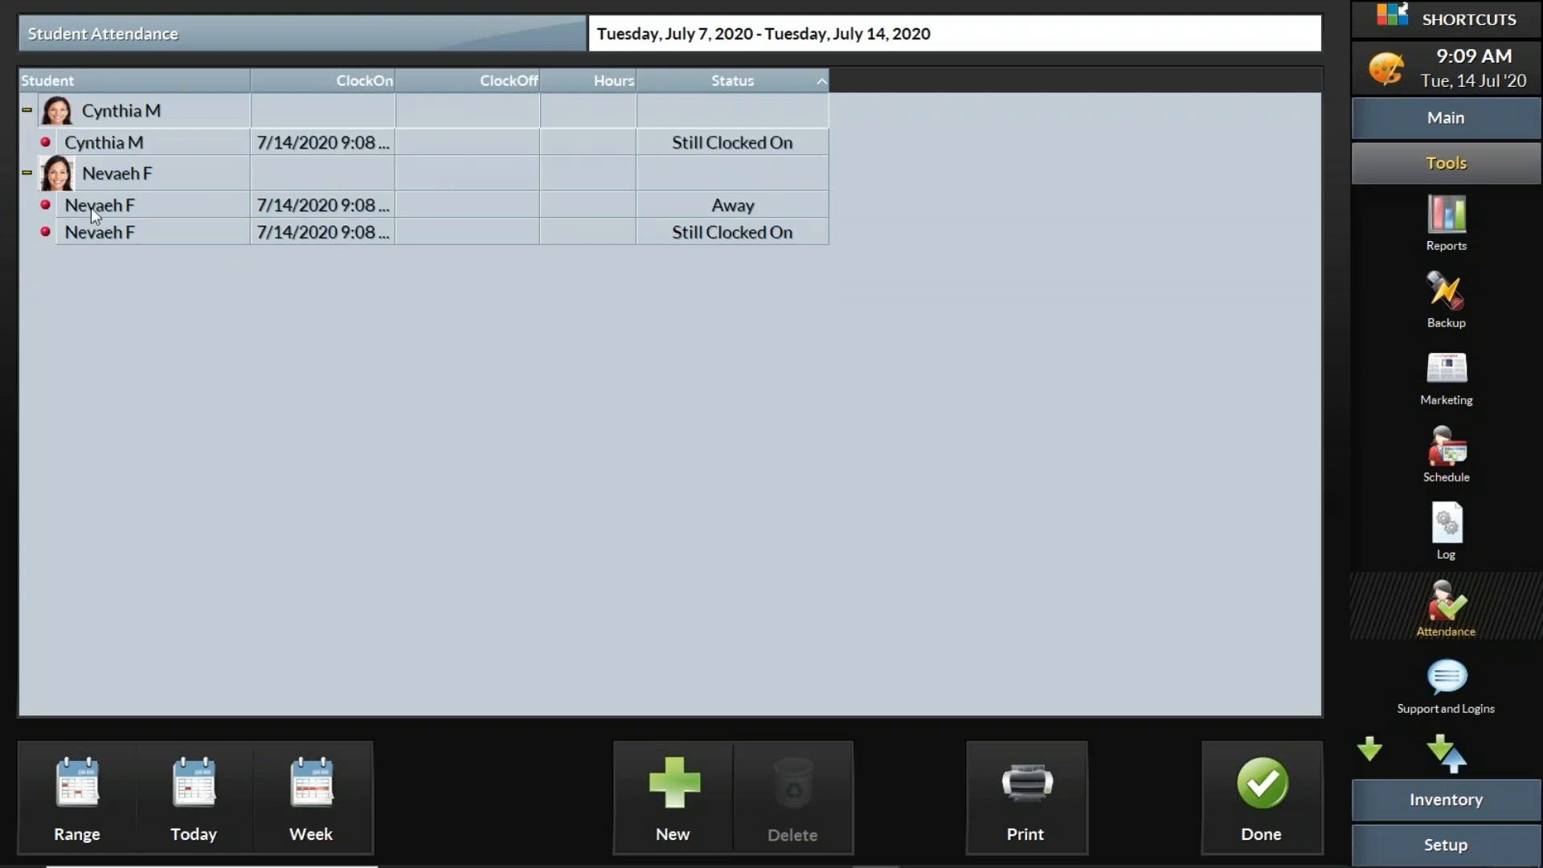
click(143, 142)
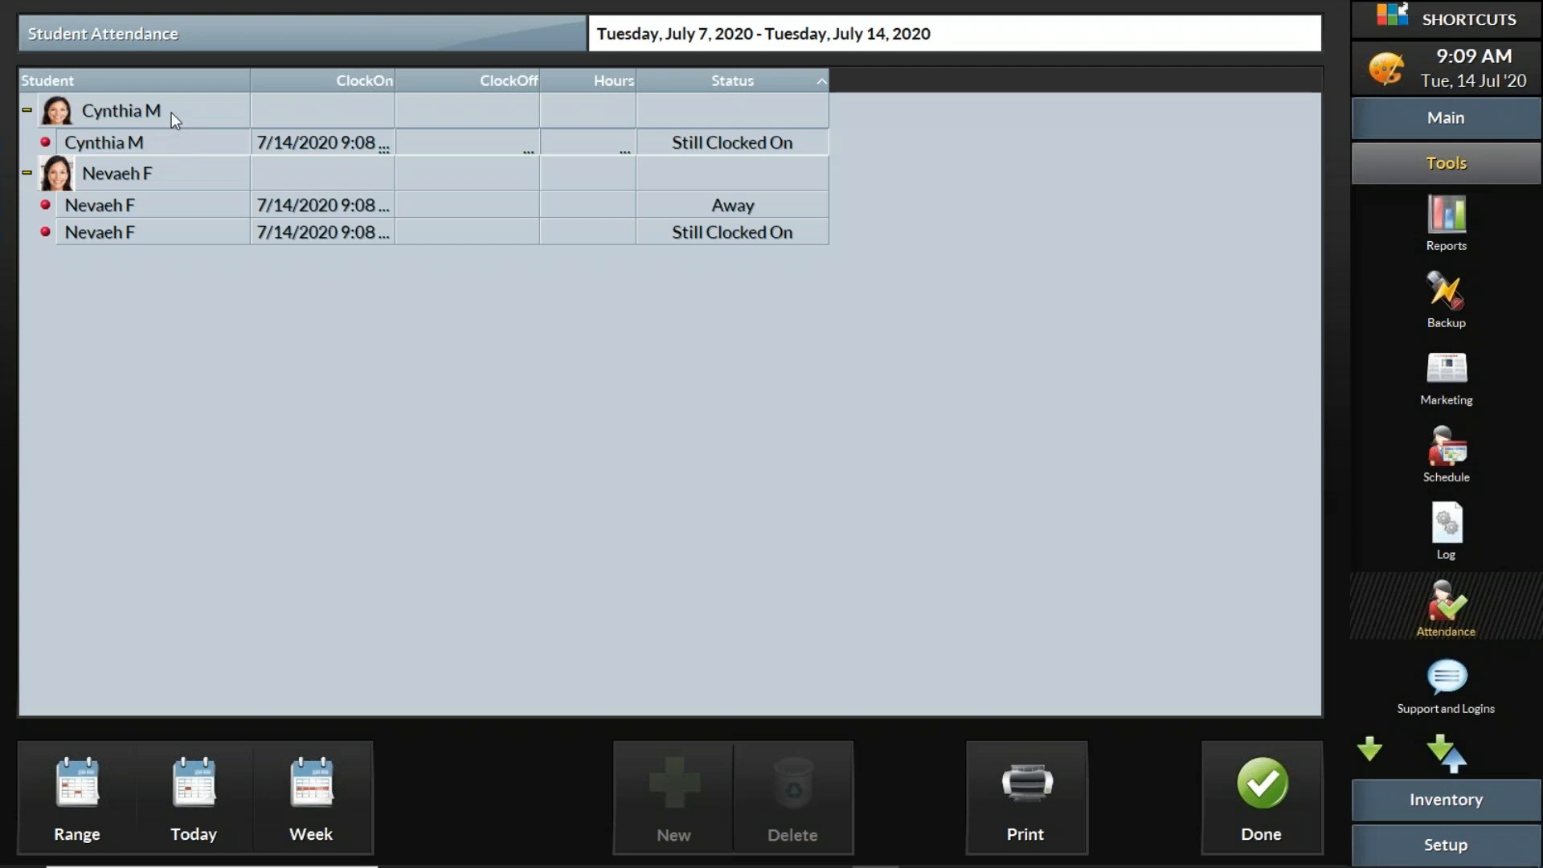
click(167, 106)
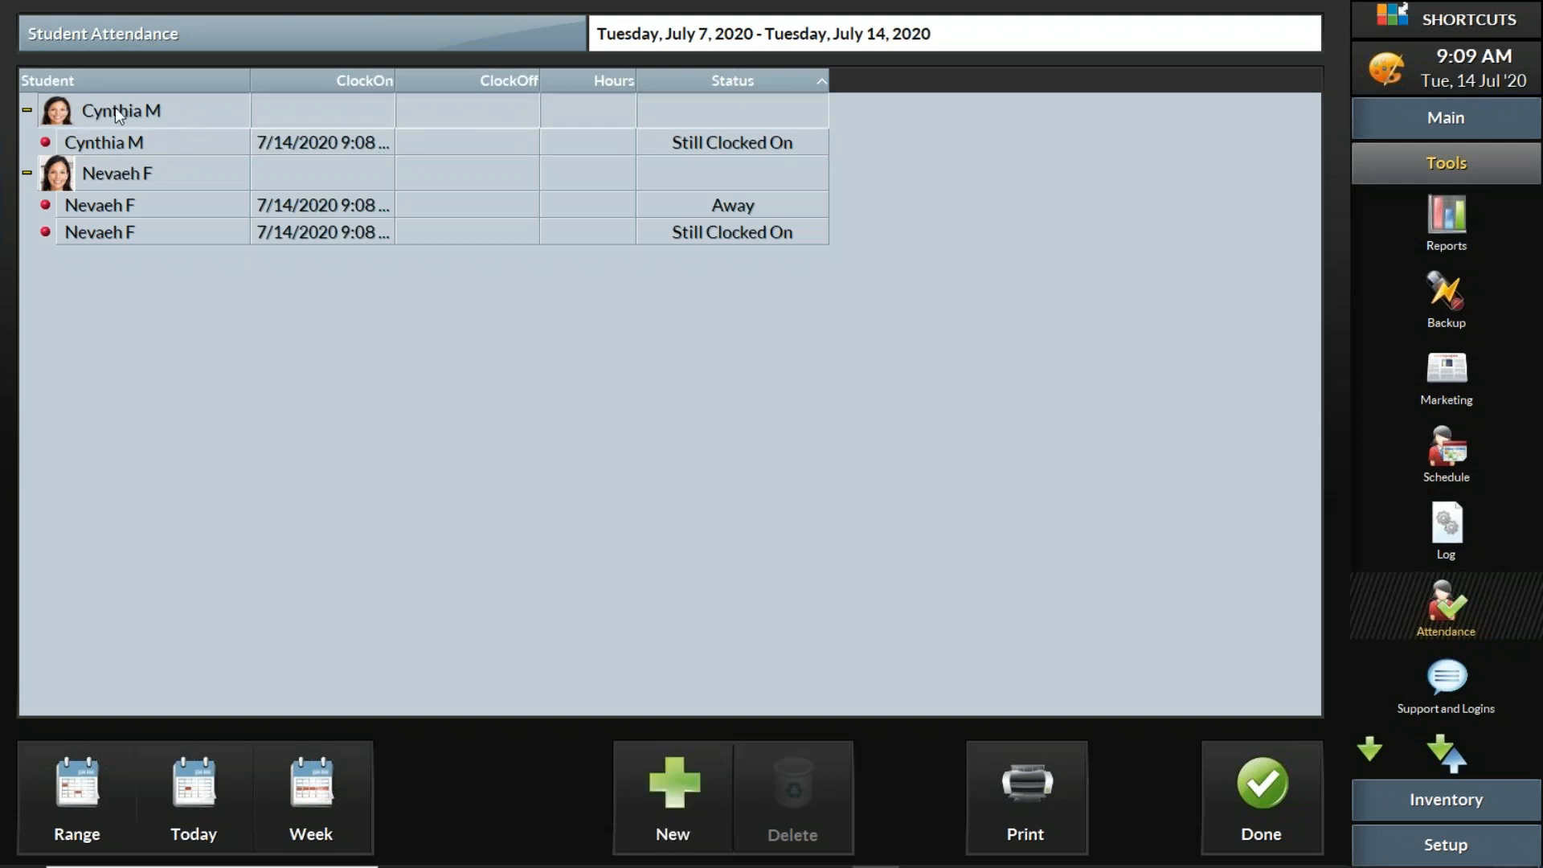
click(36, 112)
click(36, 113)
click(693, 763)
click(1024, 436)
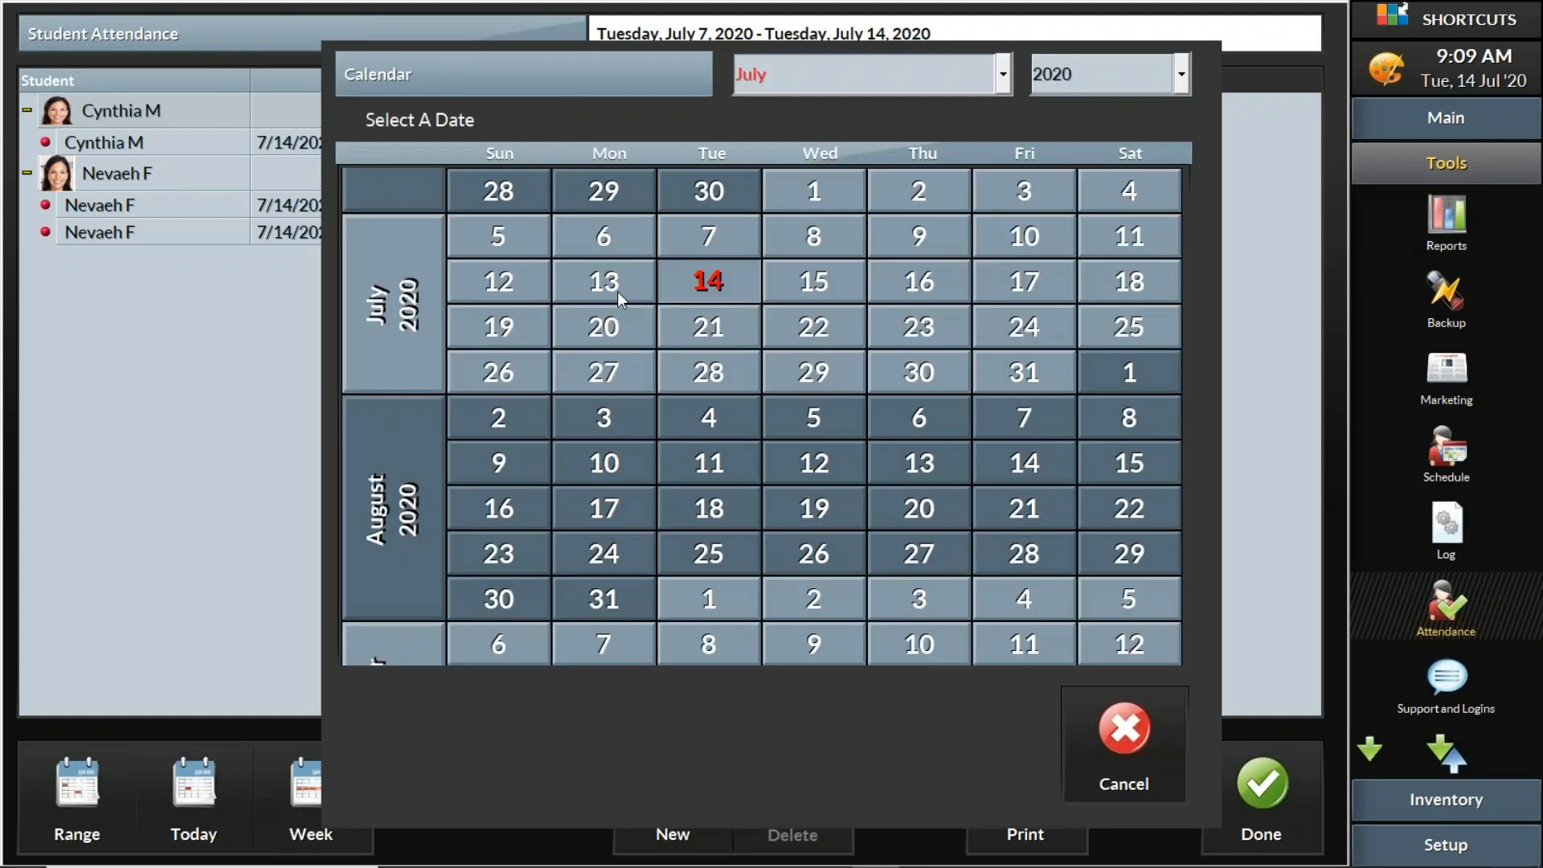
click(601, 289)
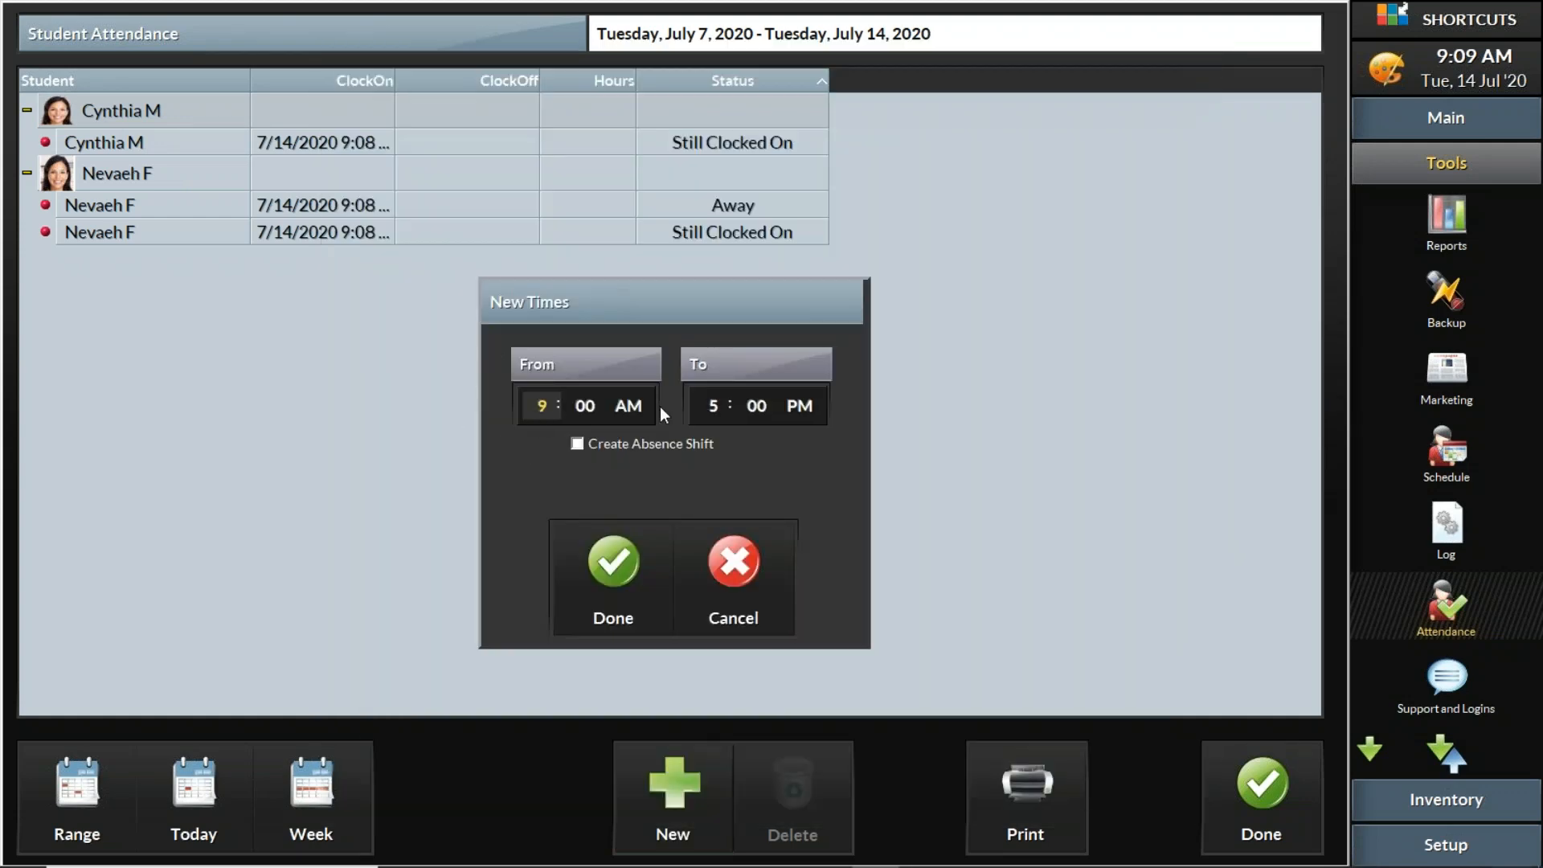
click(711, 408)
click(600, 554)
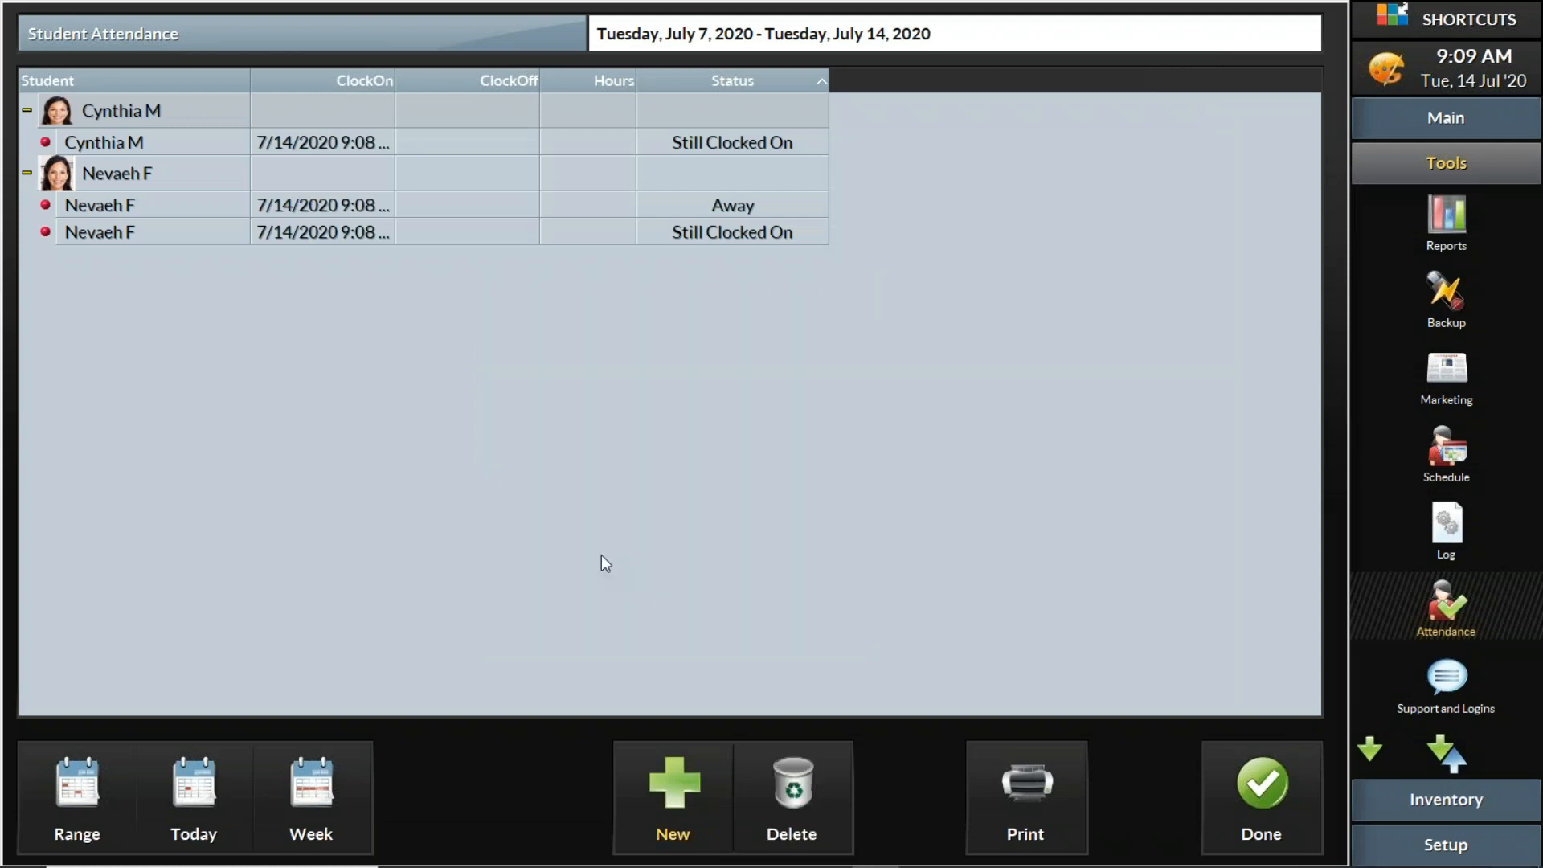
click(27, 110)
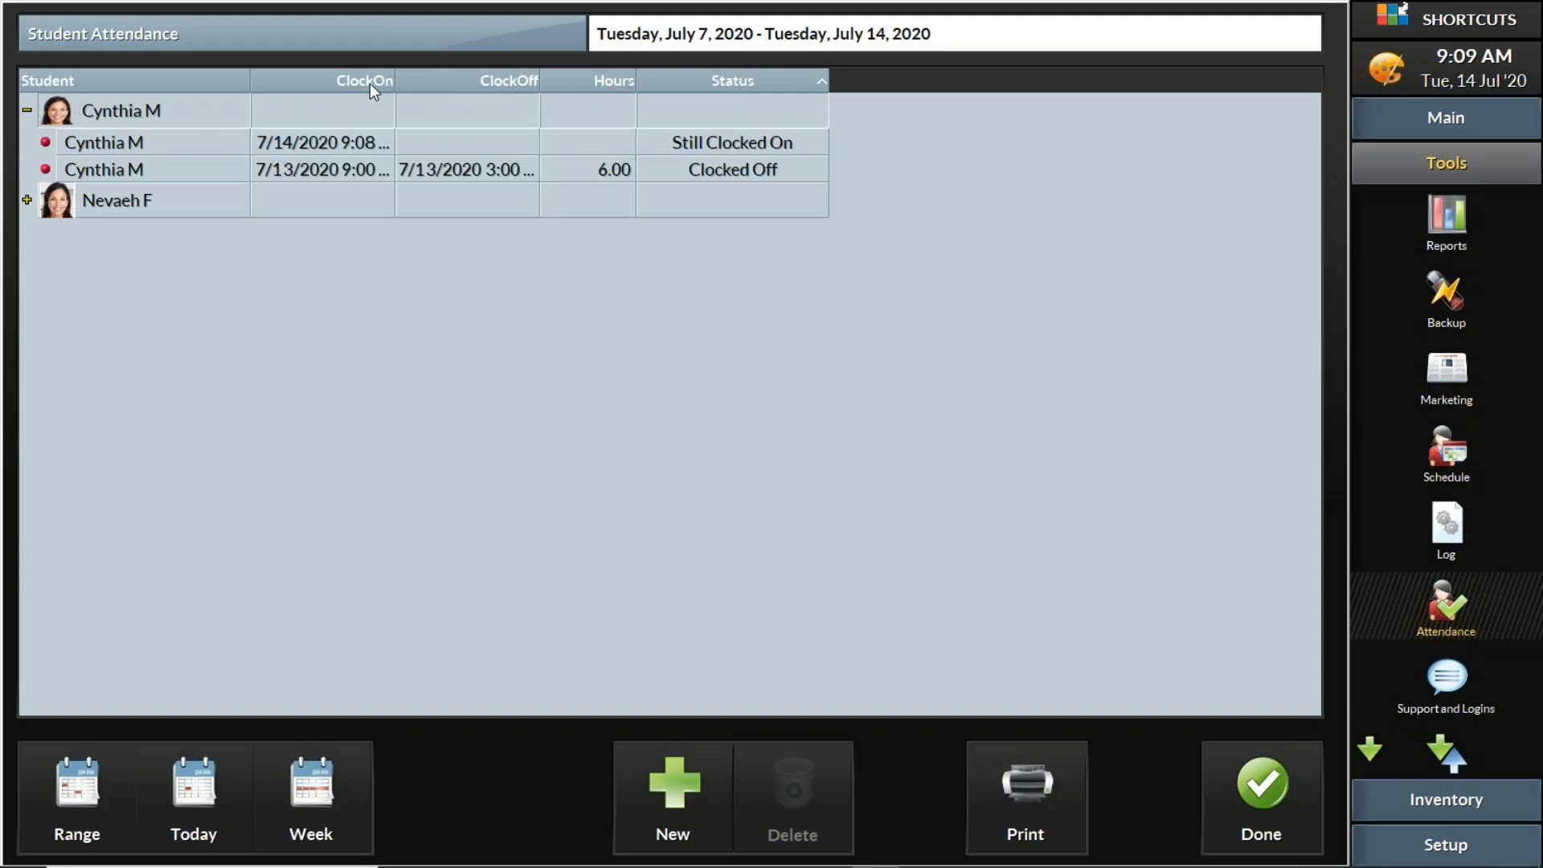
drag(394, 80, 431, 80)
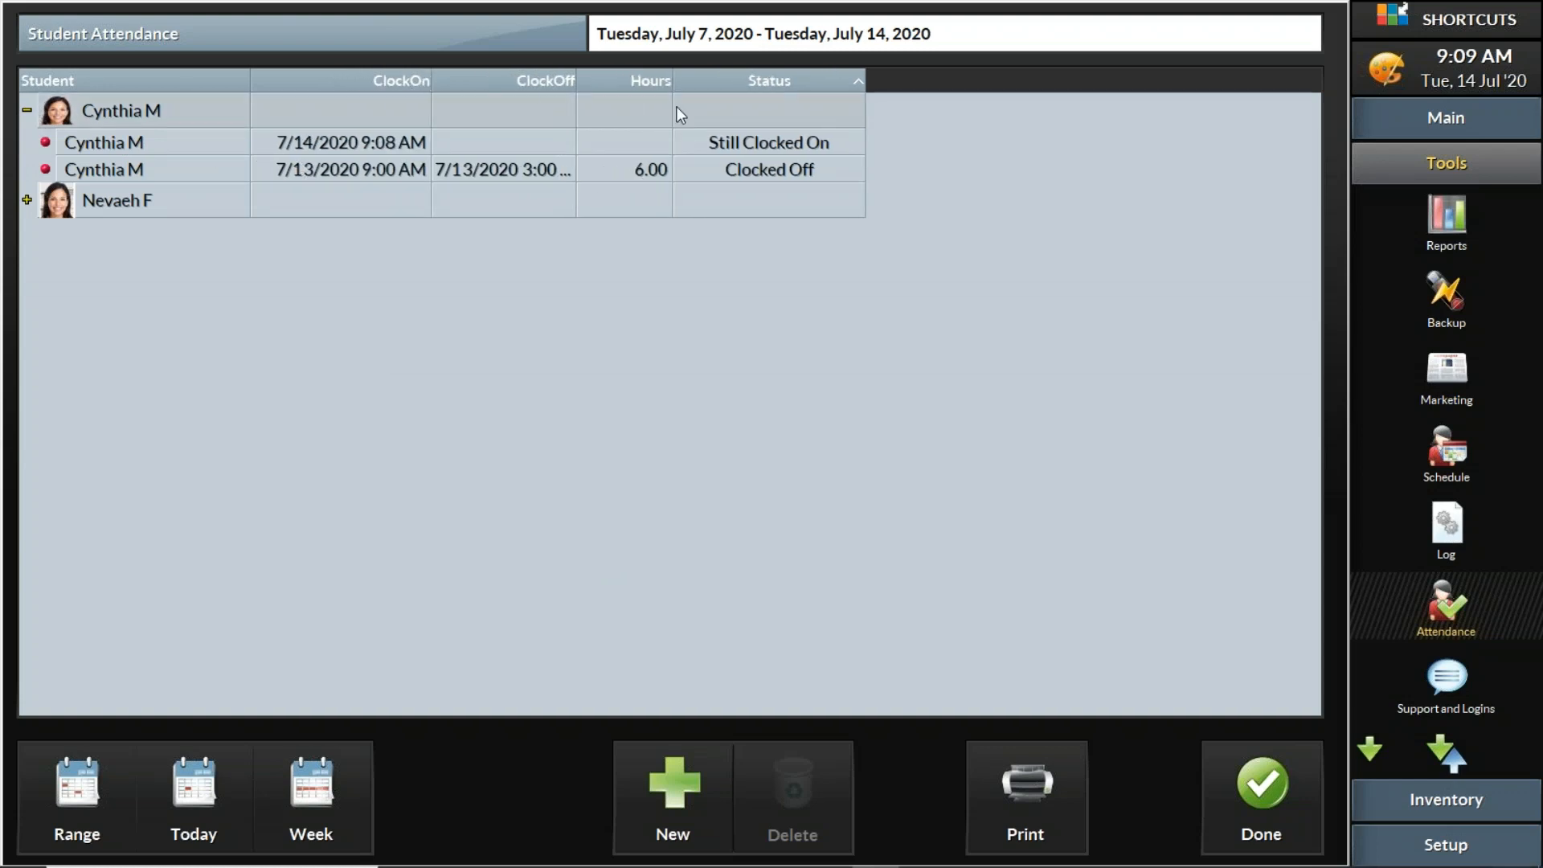
mouse_move(679, 87)
mouse_down()
mouse_move(717, 89)
mouse_move(680, 97)
mouse_up()
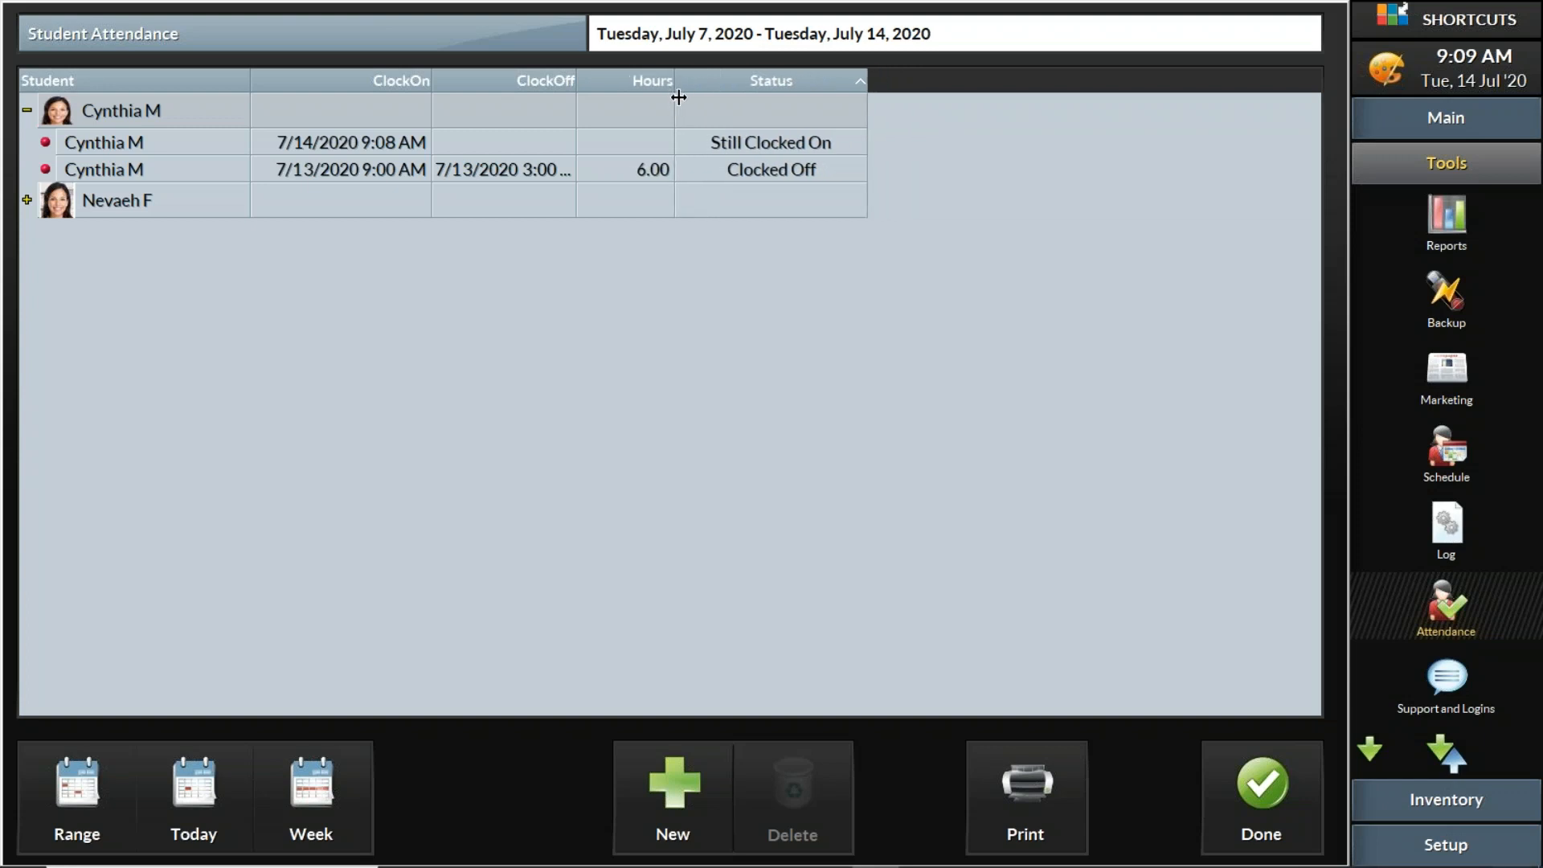
click(647, 171)
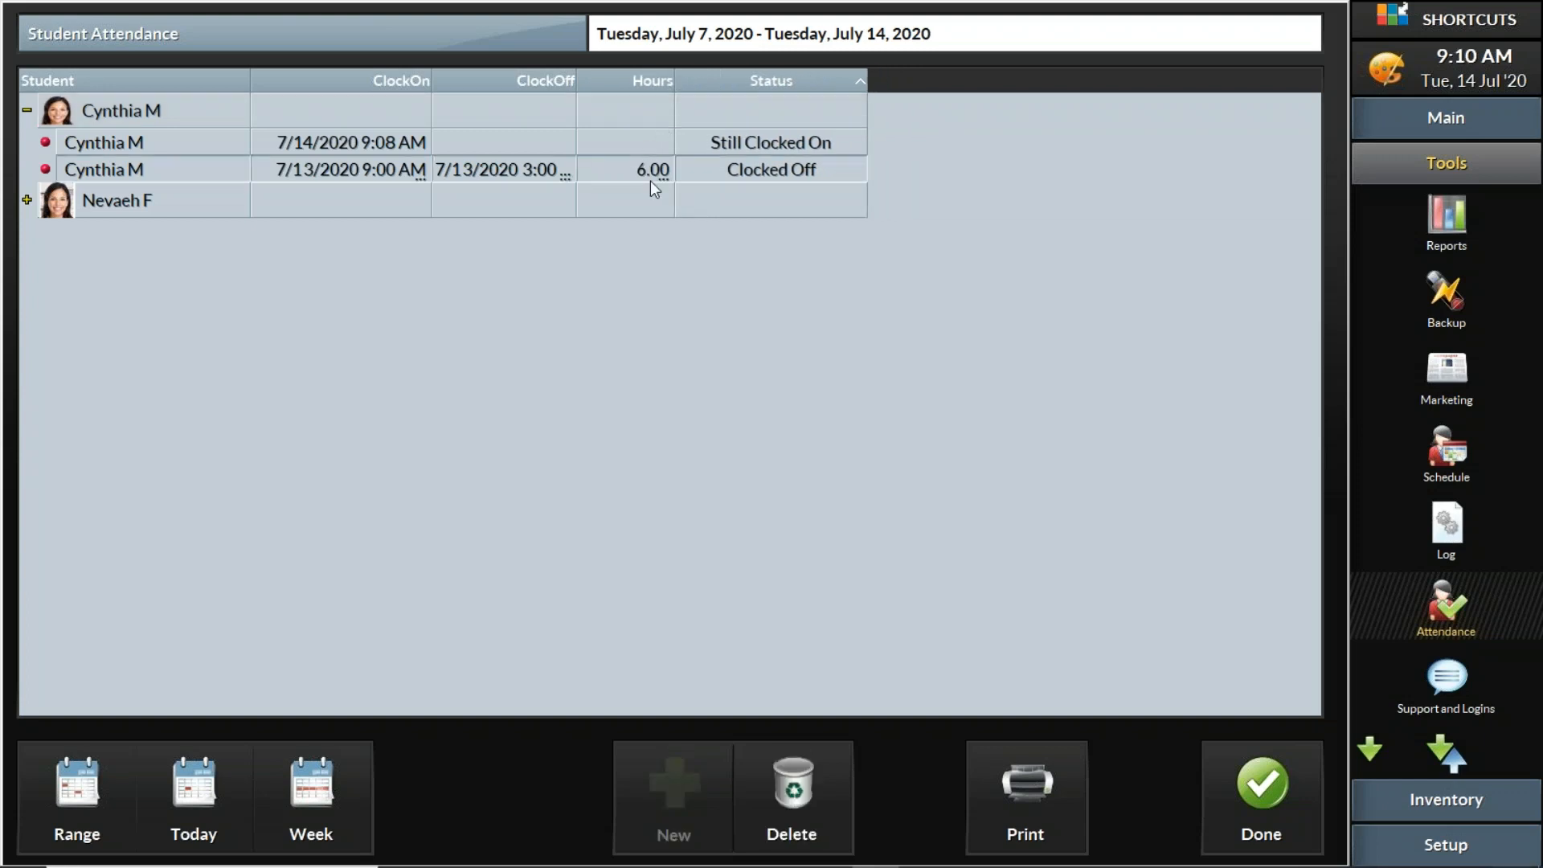
click(27, 201)
click(169, 212)
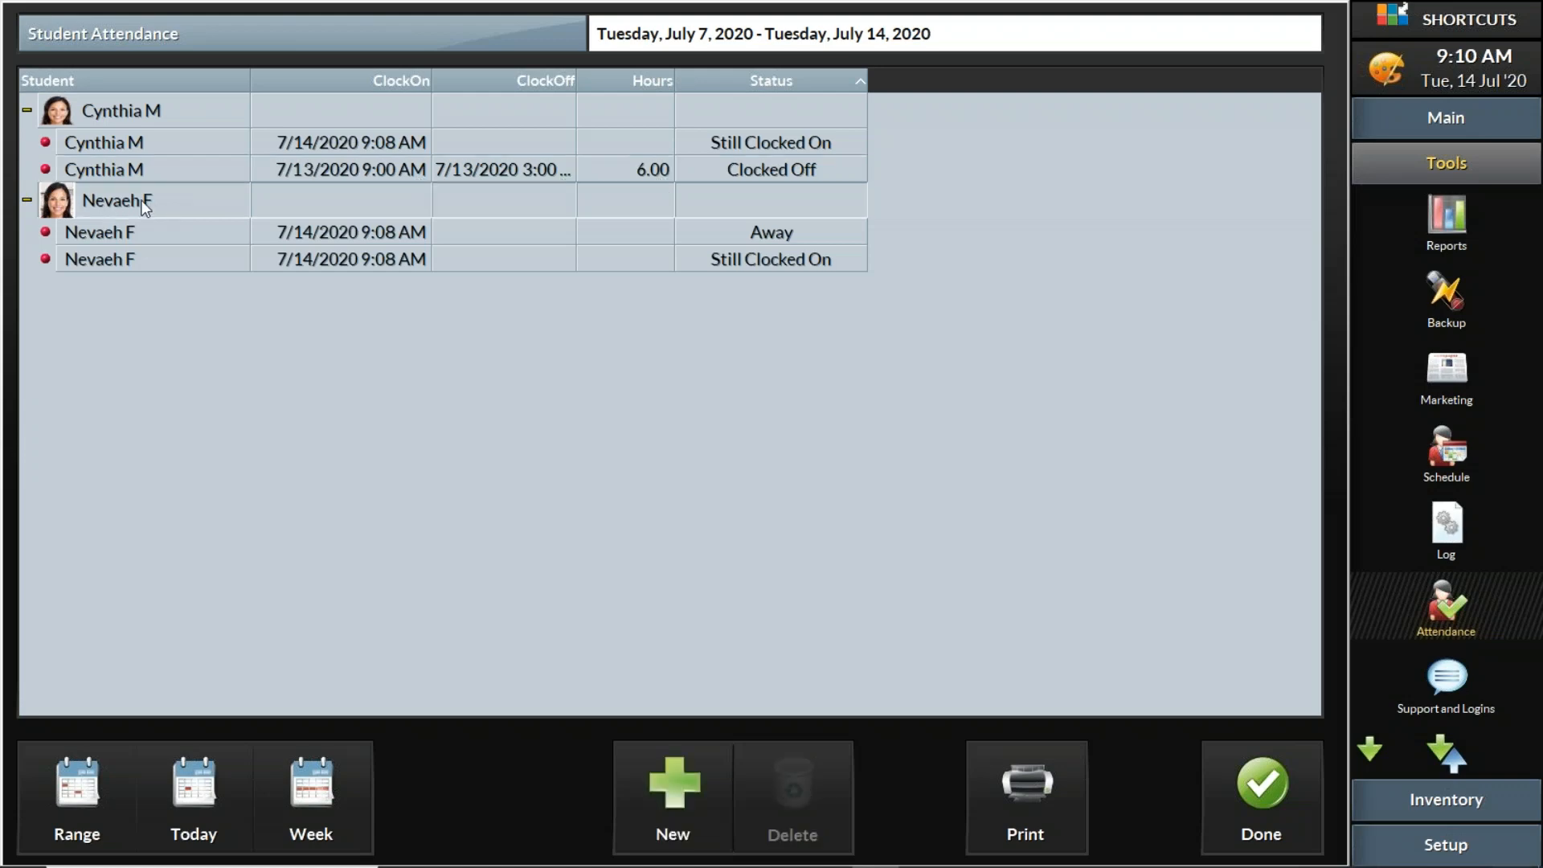
click(701, 792)
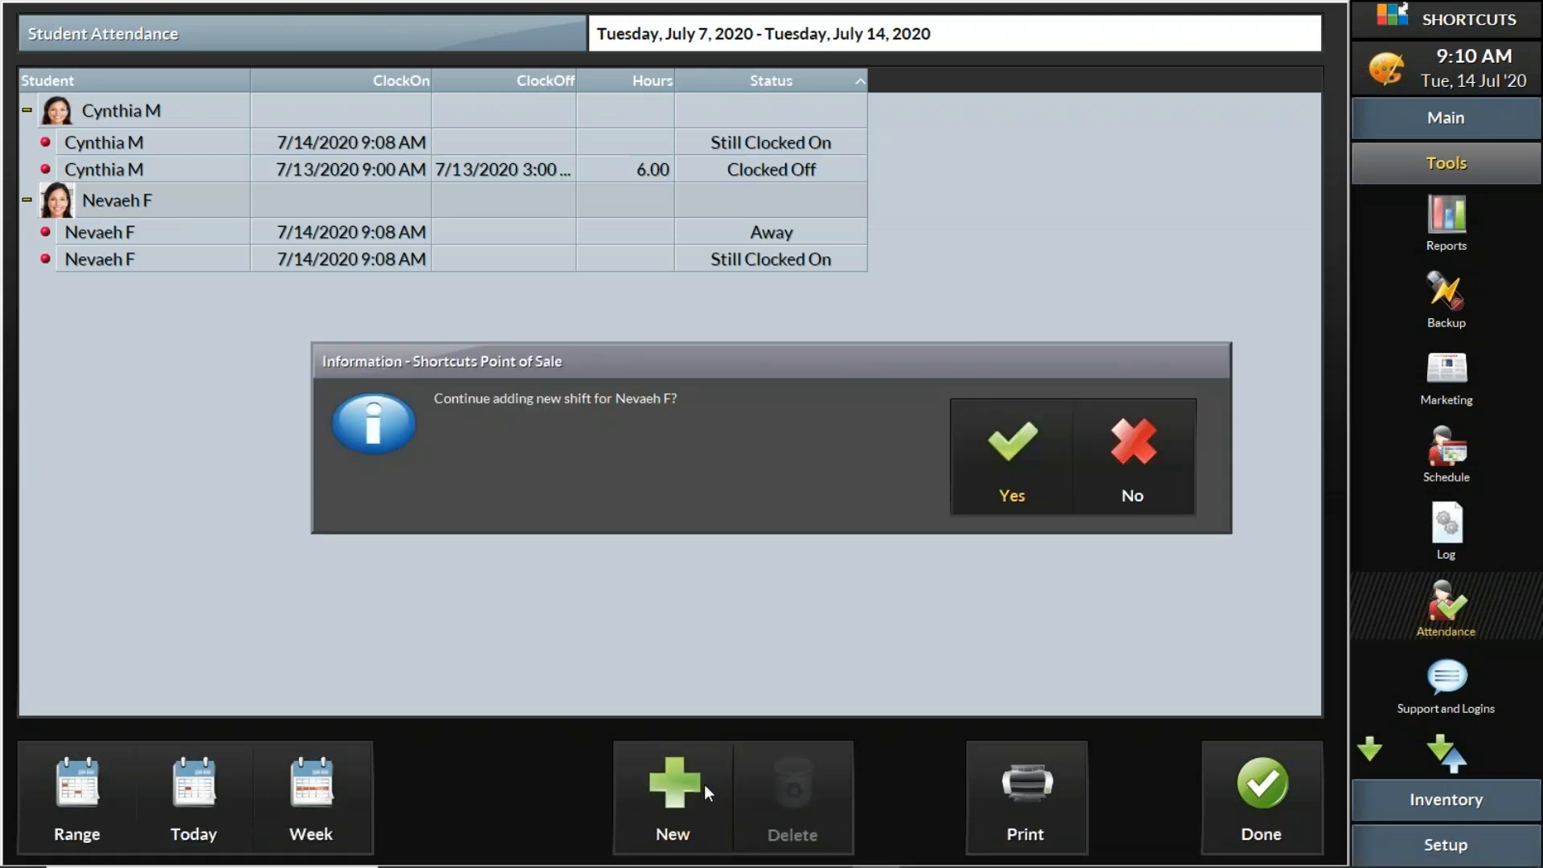
click(988, 452)
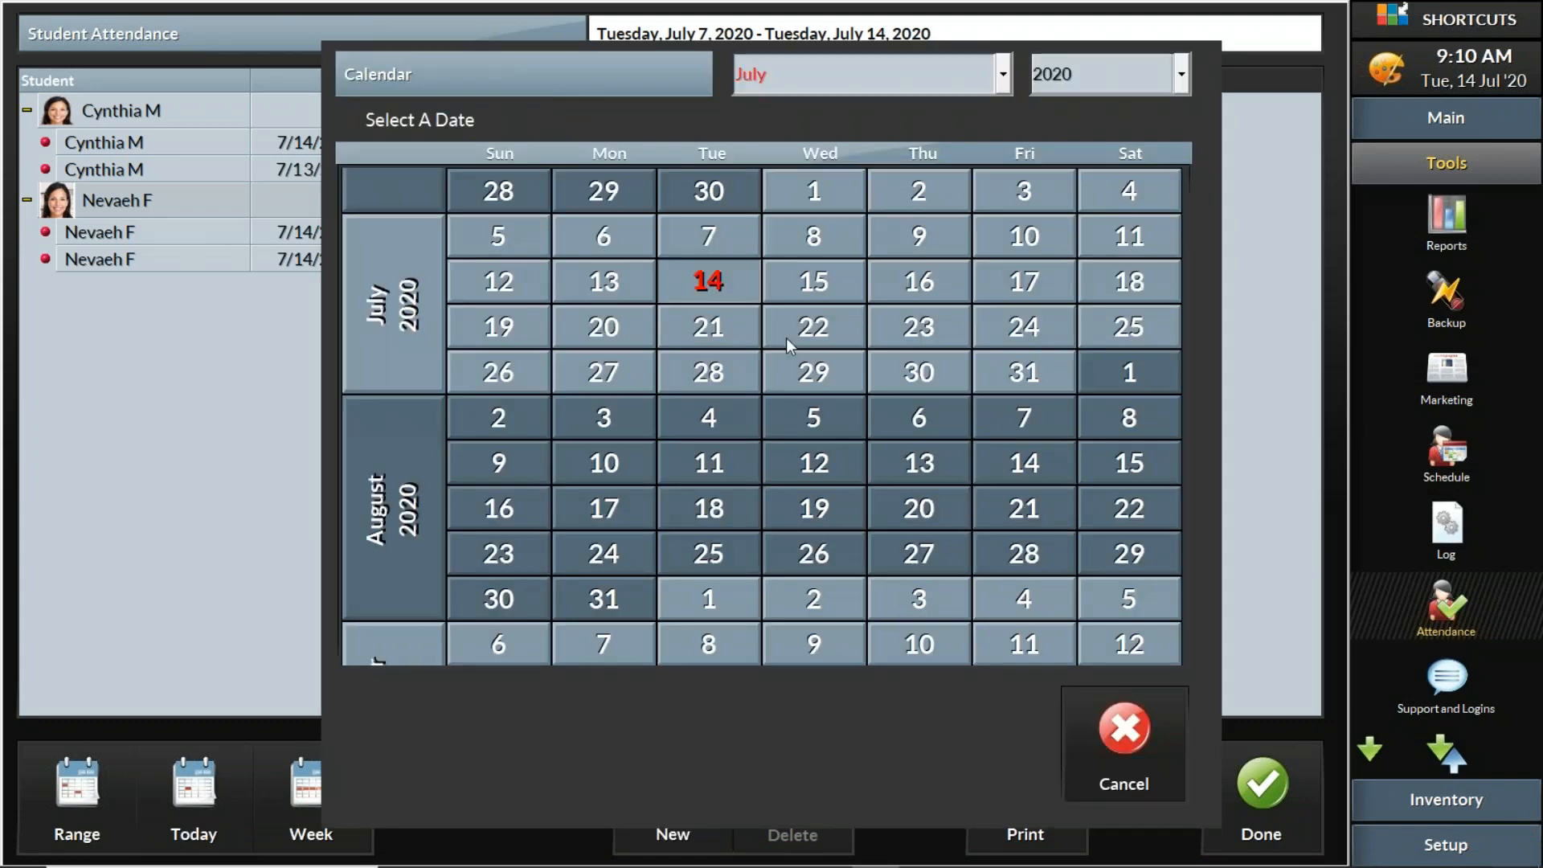
click(649, 291)
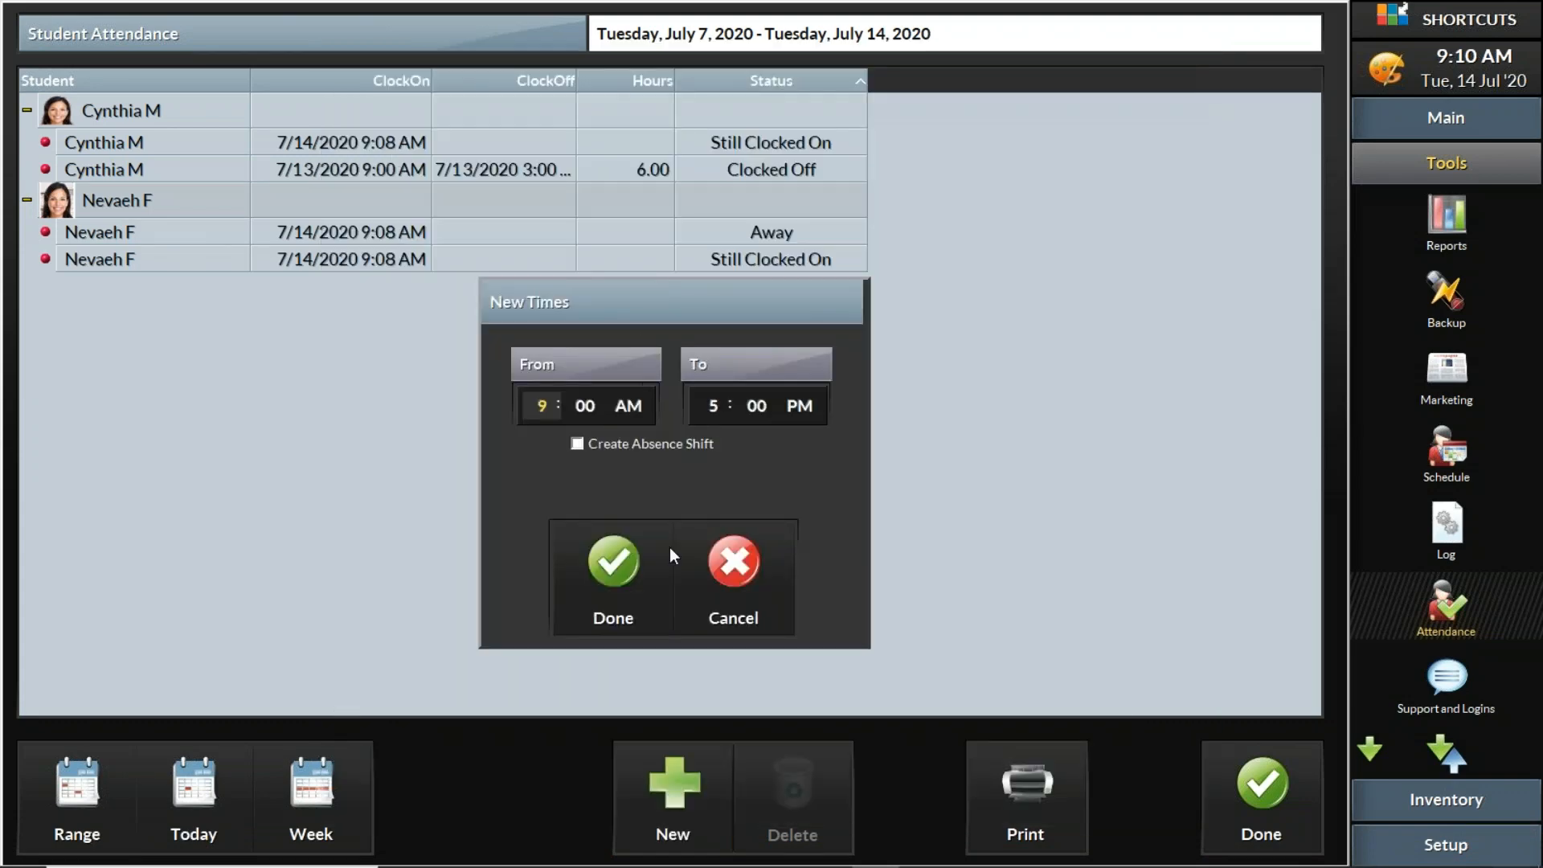
click(625, 592)
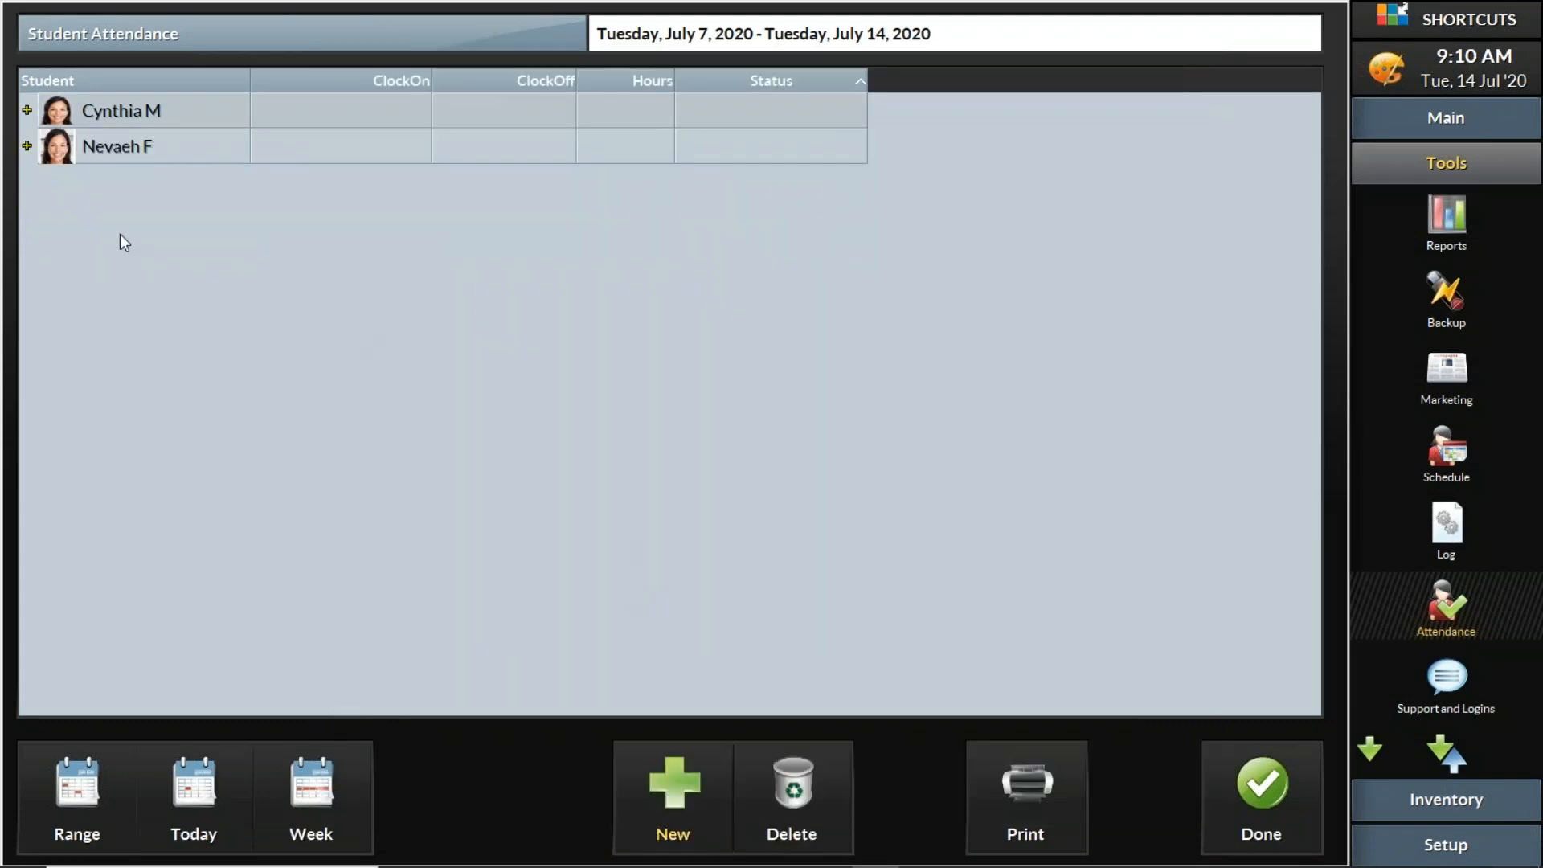
click(27, 146)
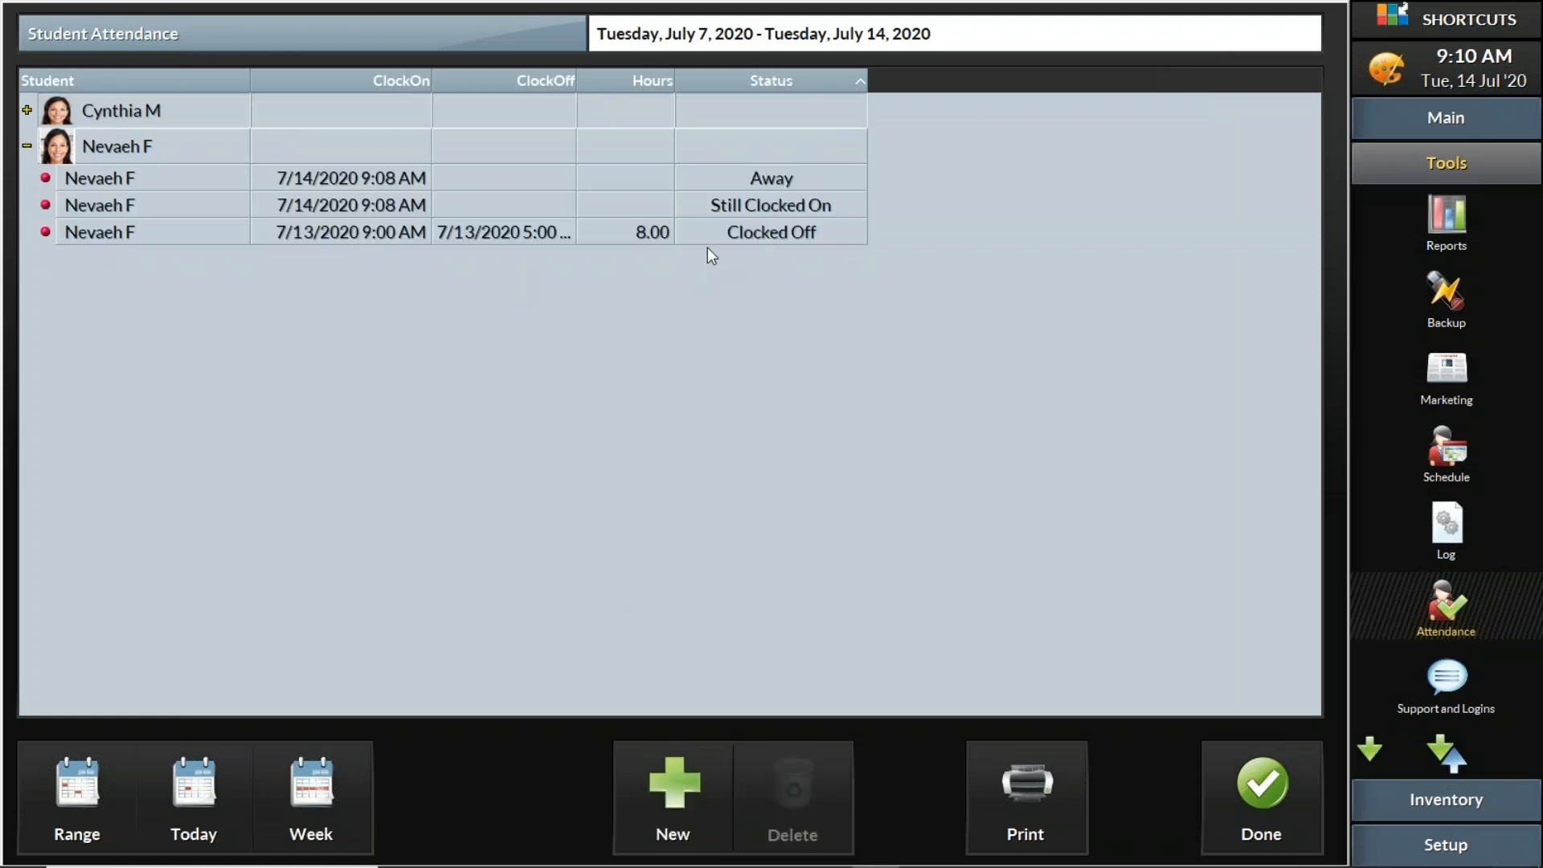
click(640, 233)
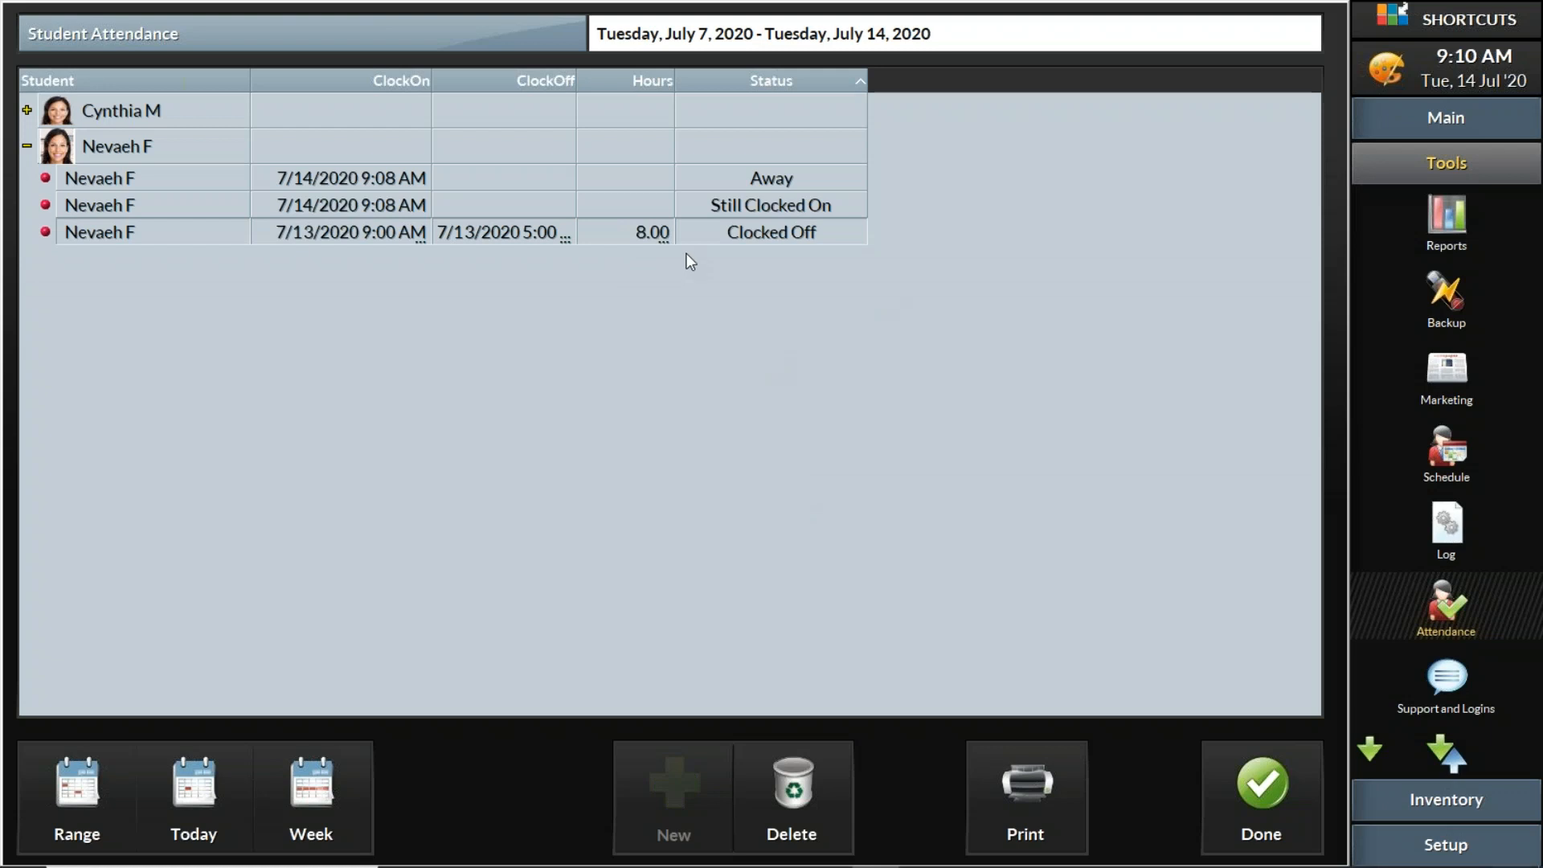
double_click(398, 229)
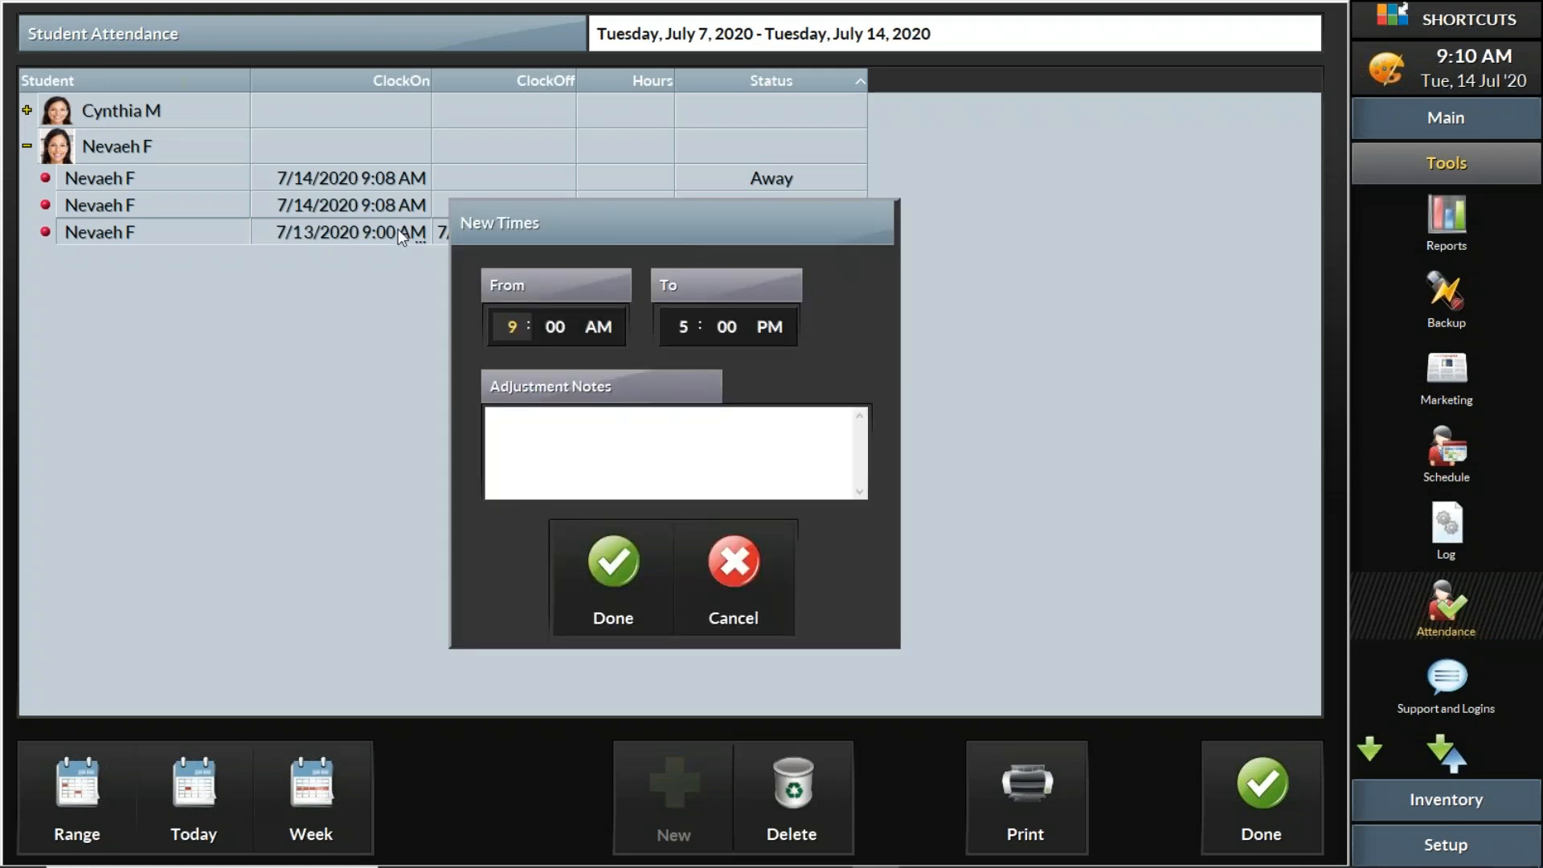
click(710, 582)
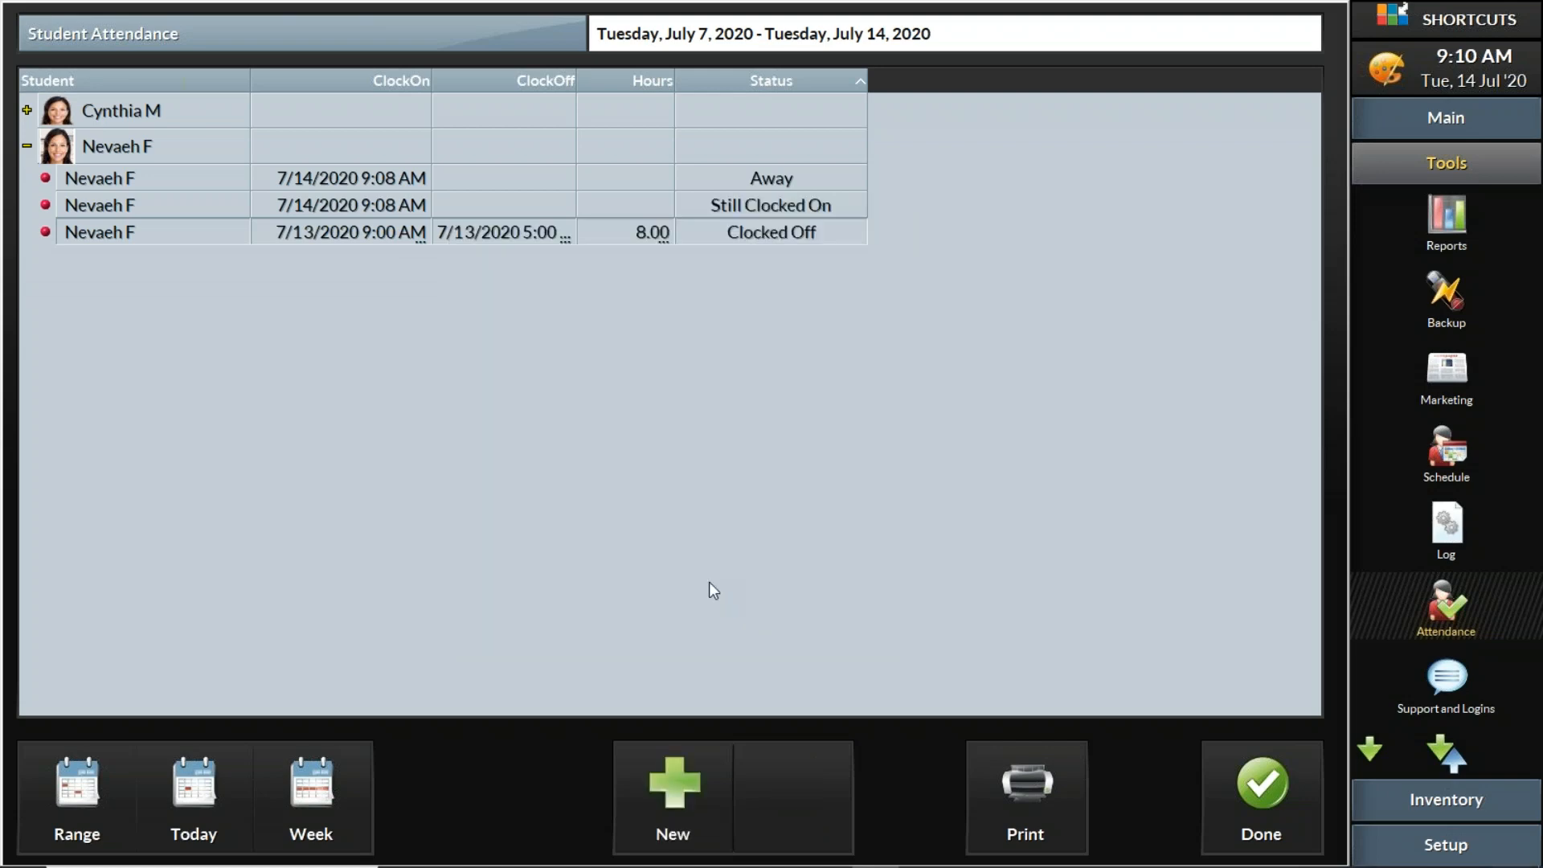
double_click(513, 240)
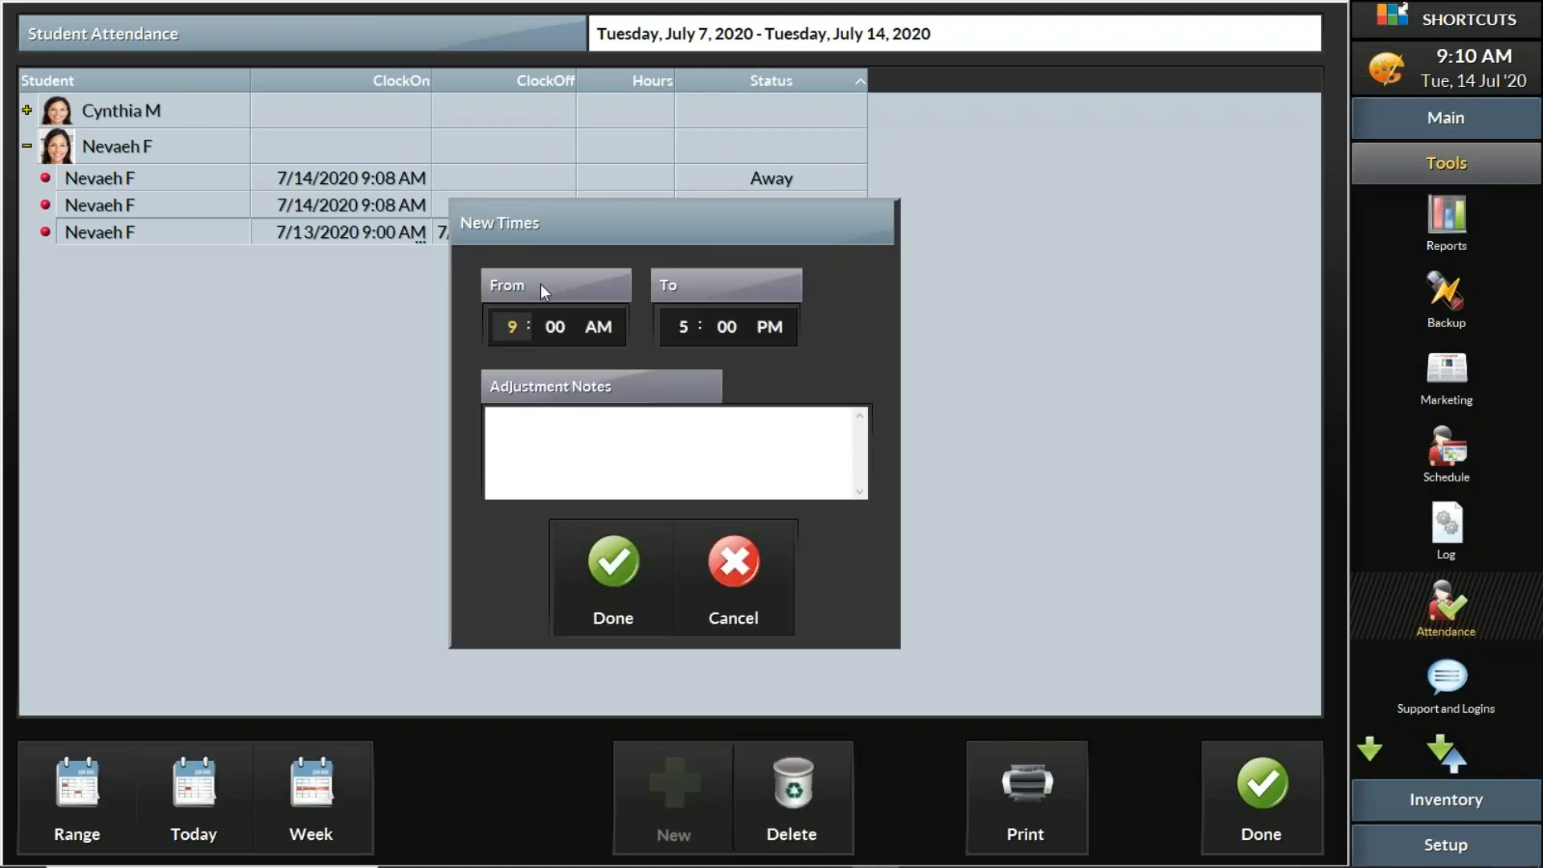
click(692, 323)
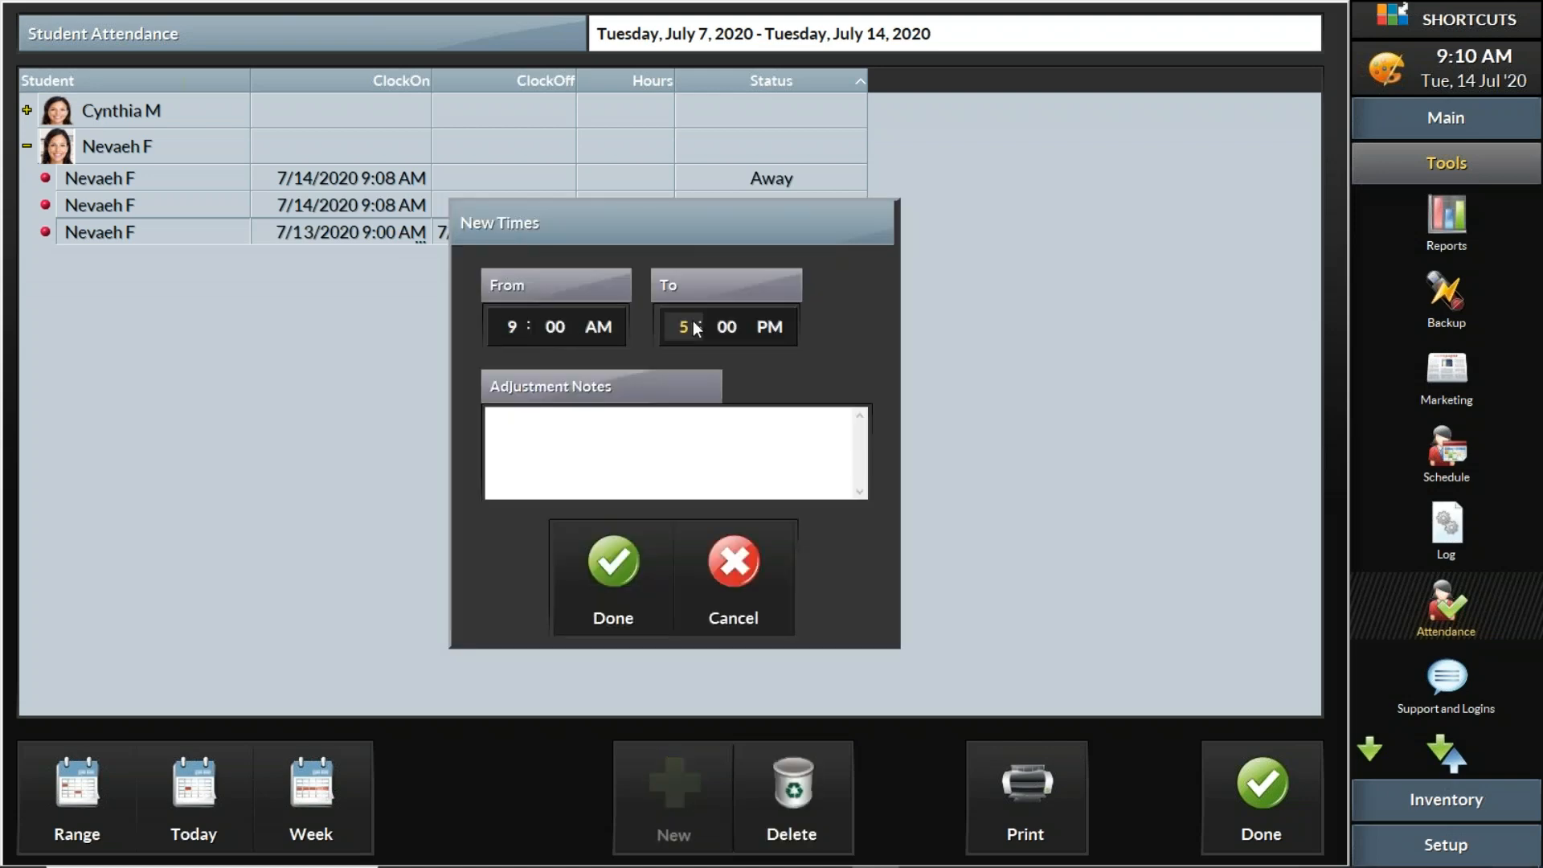
click(518, 333)
click(745, 555)
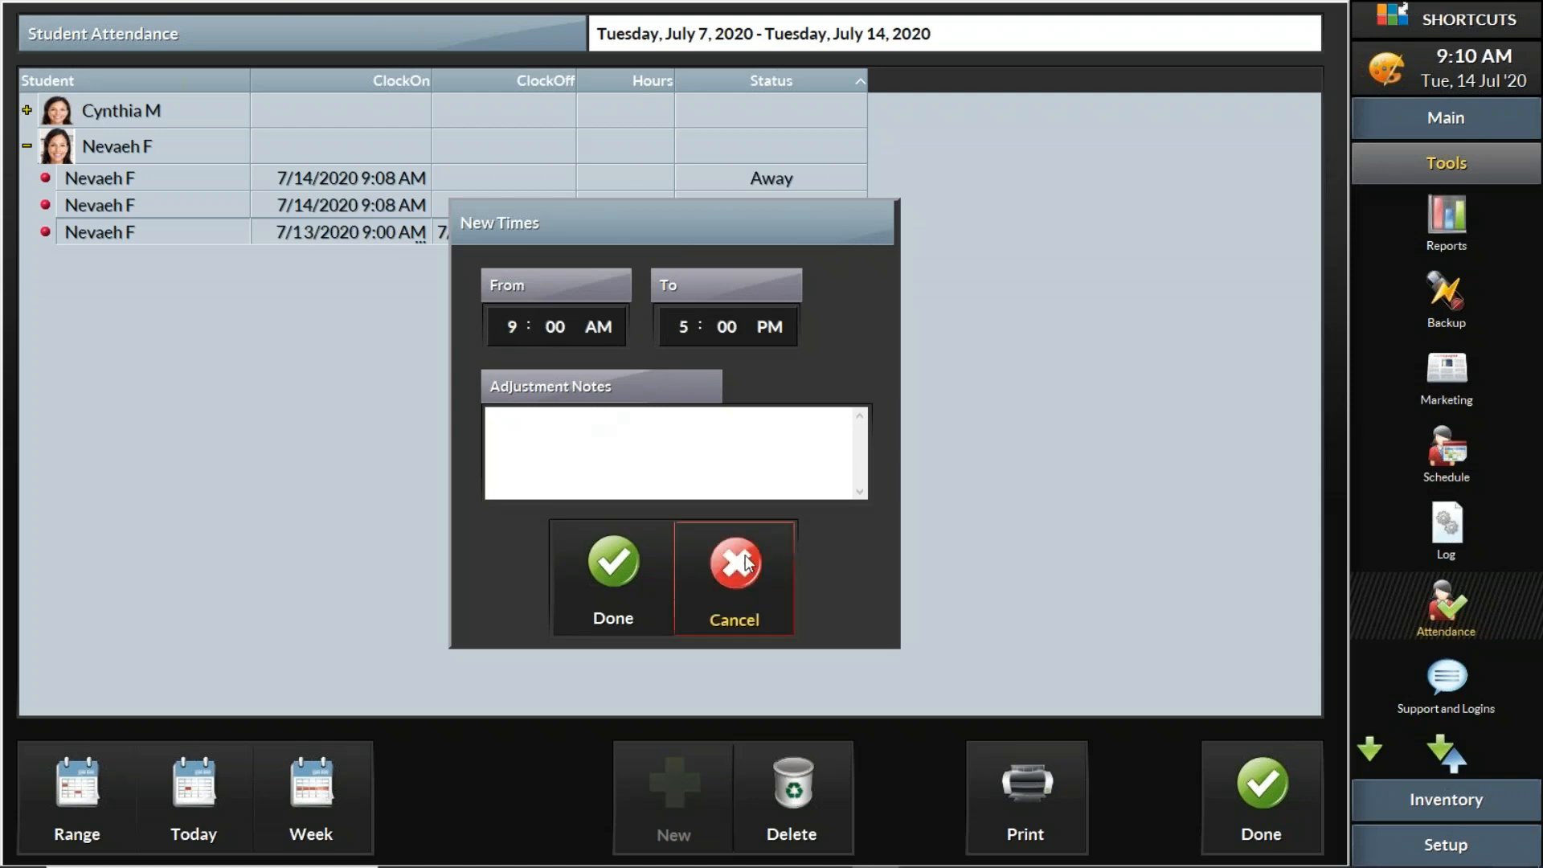
click(639, 233)
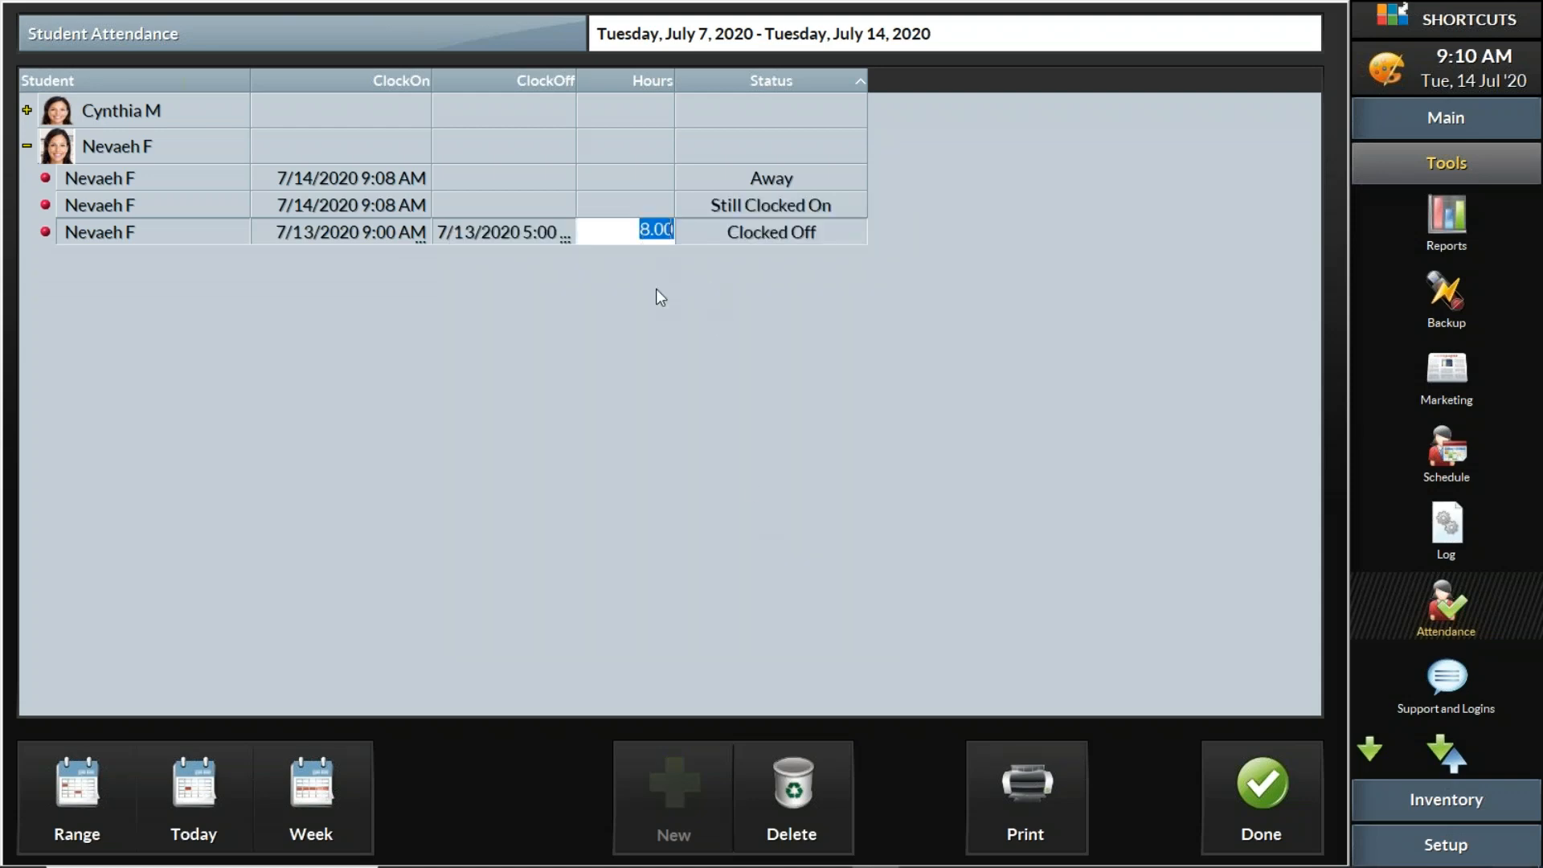
text(7)
key(Return)
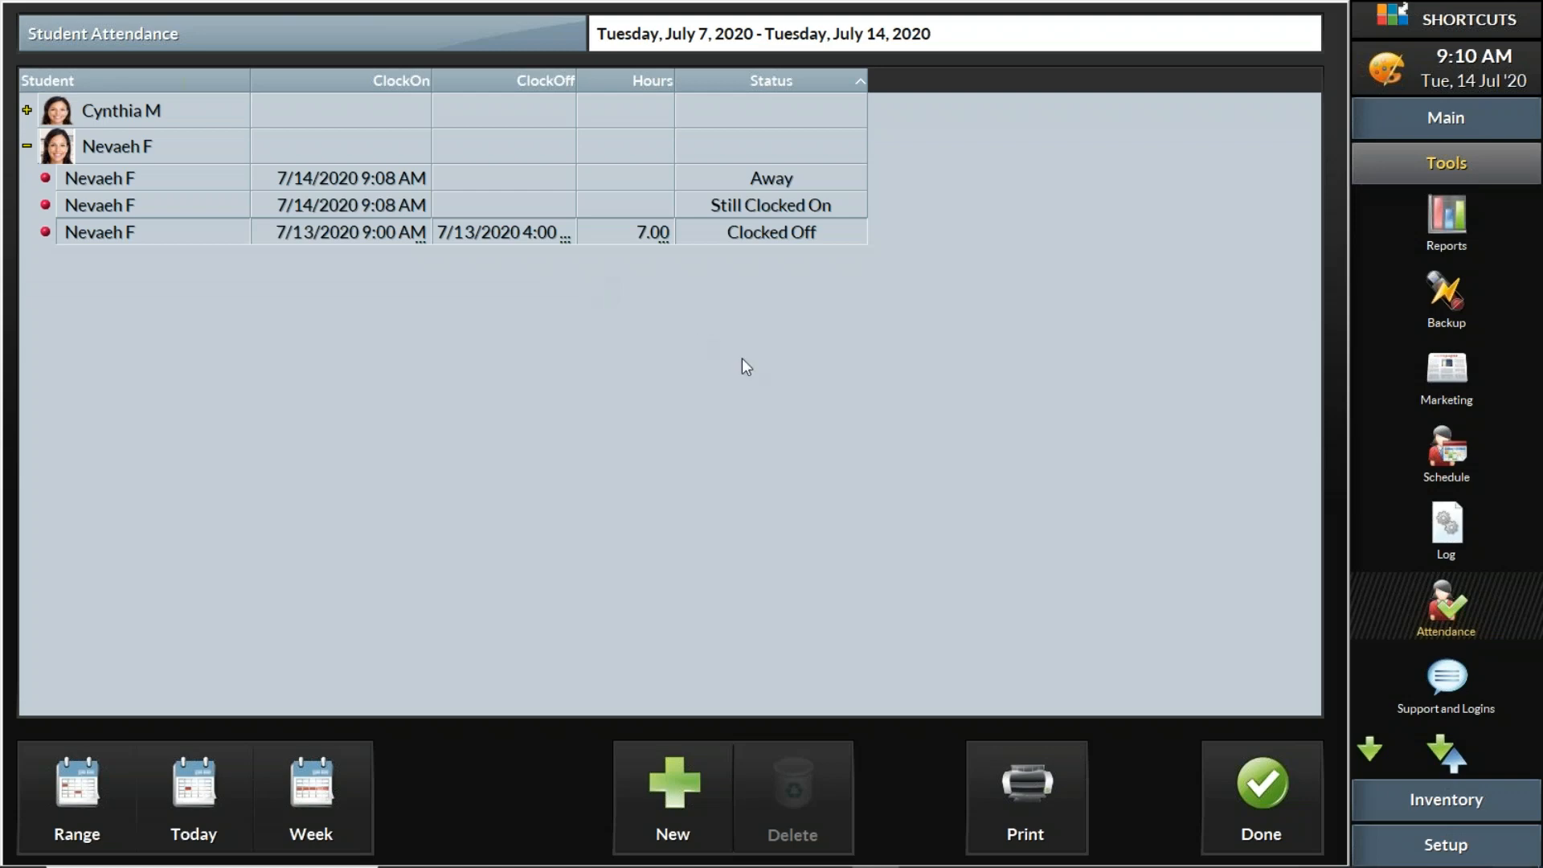
Step: Open the Employee Hours report under Employees for the current day, then close the report
click(1462, 212)
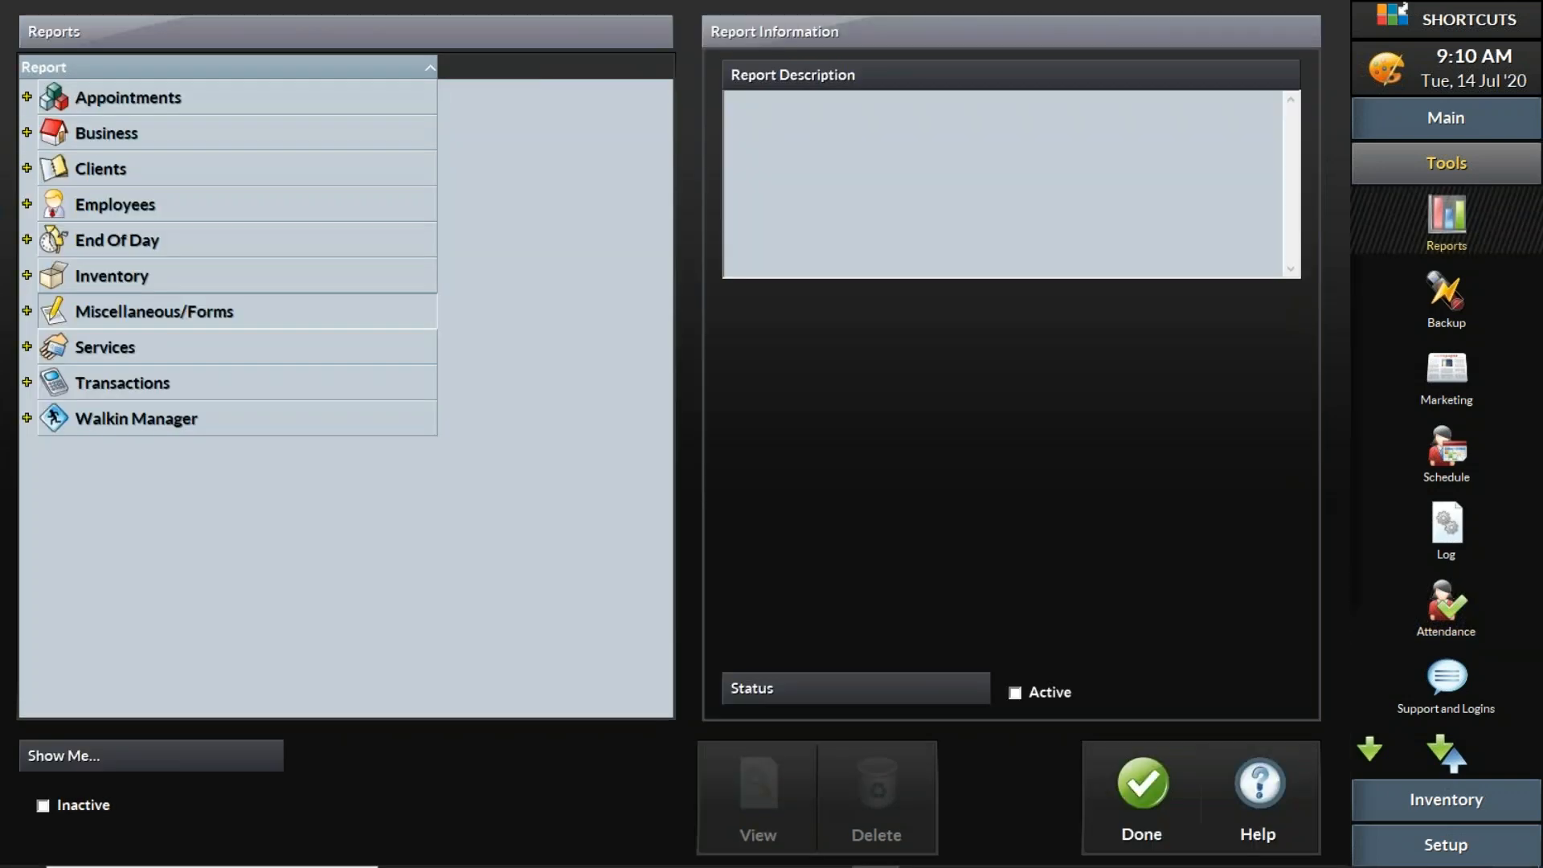
click(40, 209)
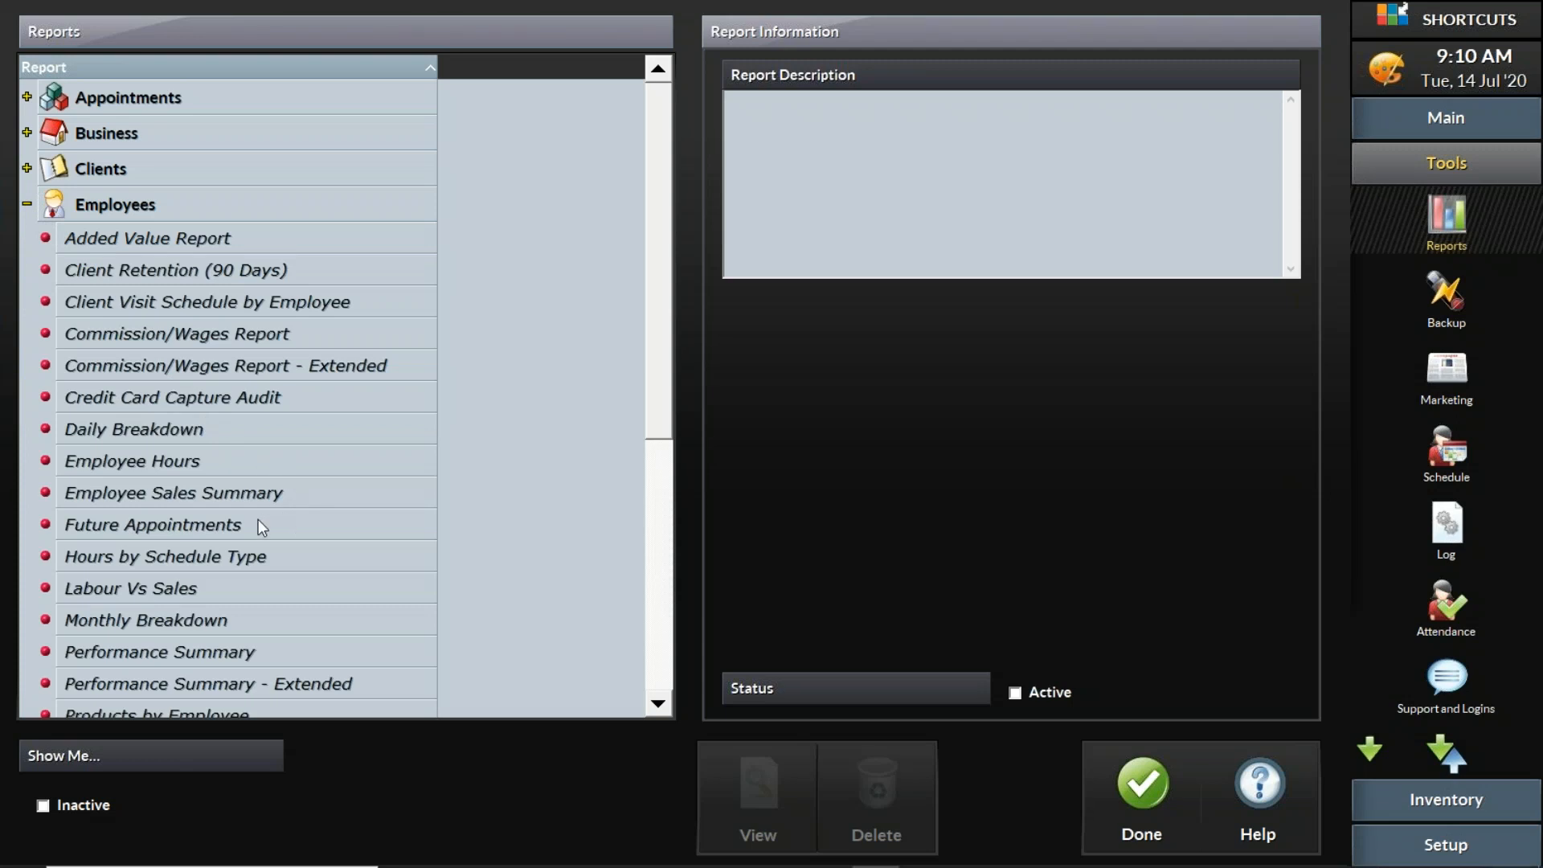
click(239, 460)
click(778, 802)
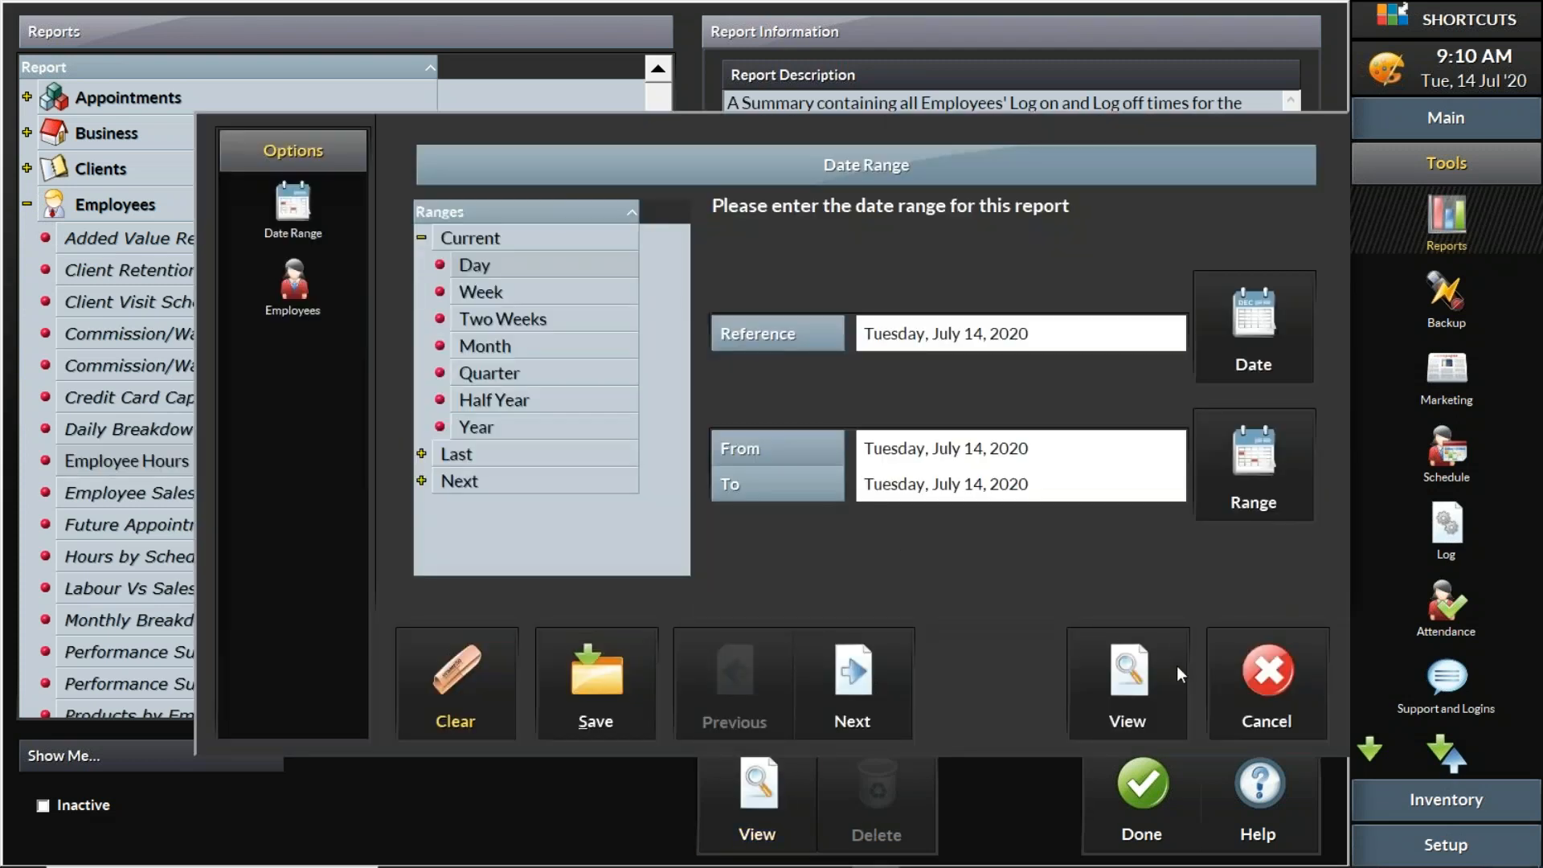
click(1128, 691)
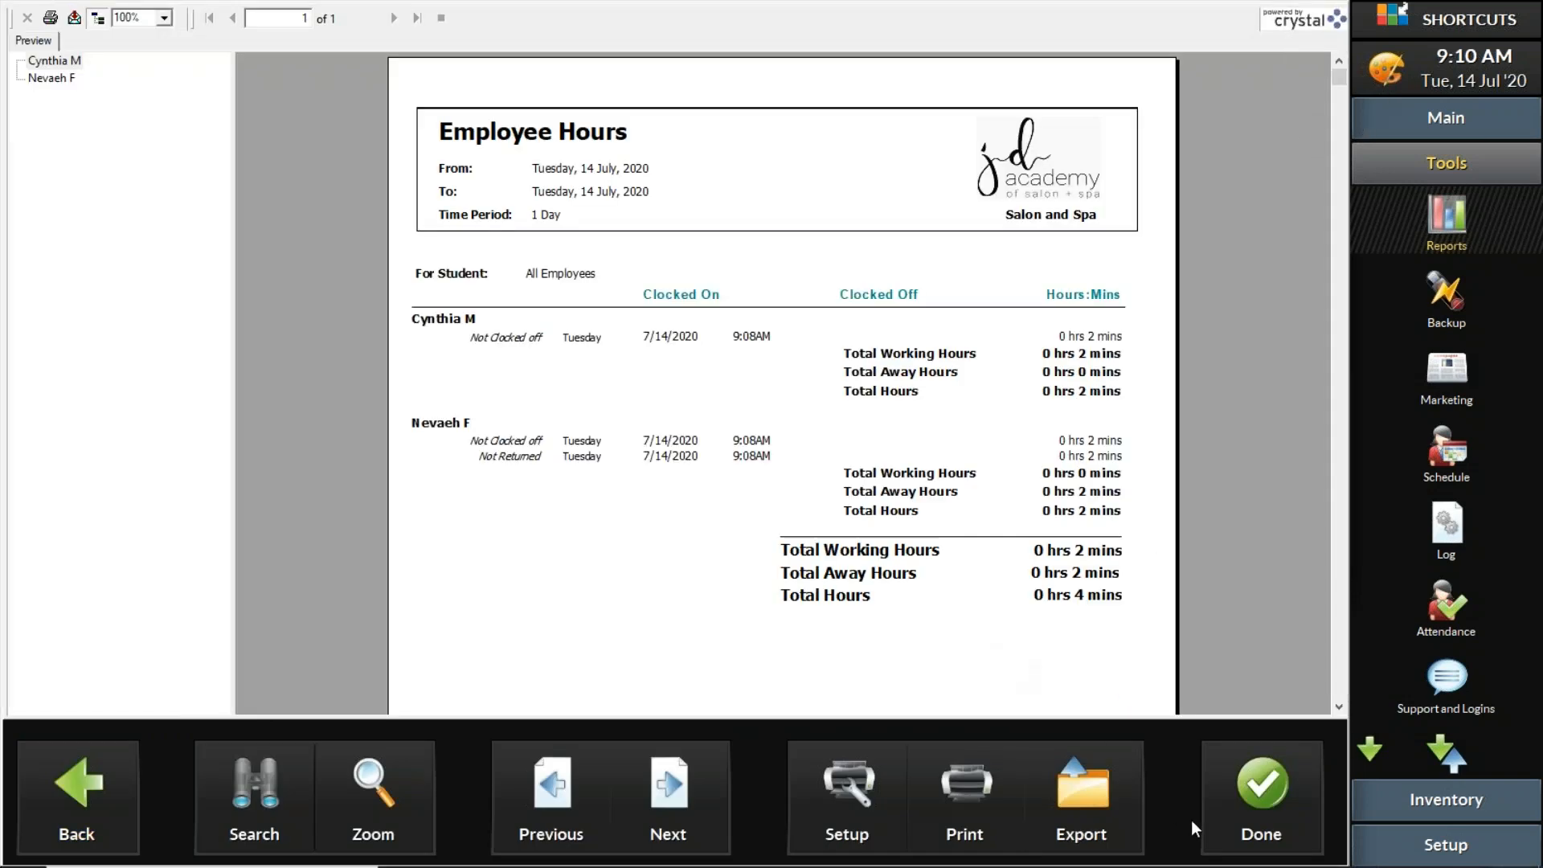
click(1247, 784)
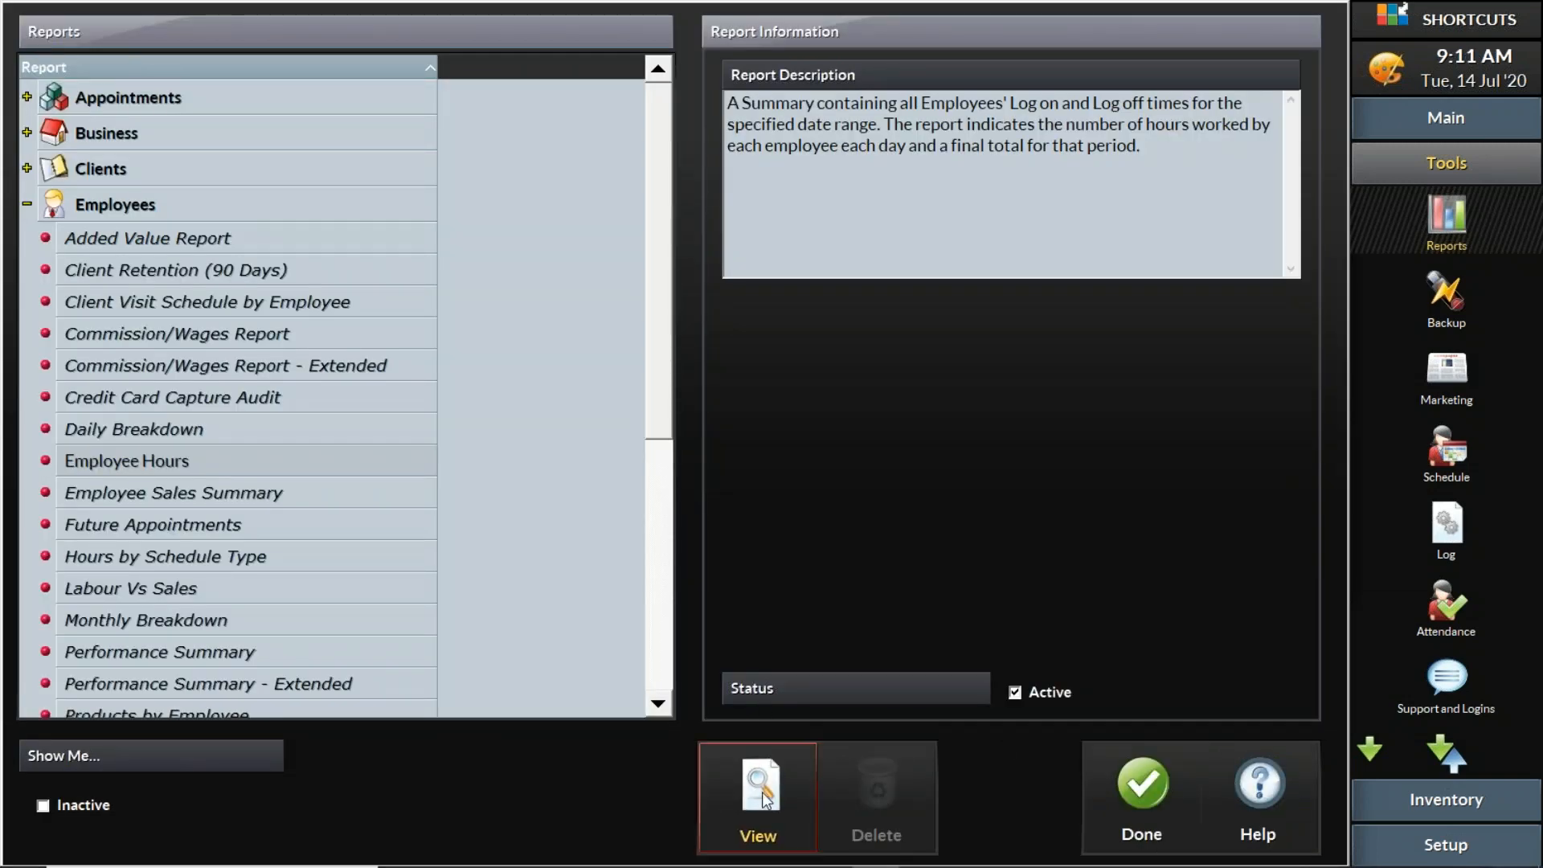
Step: View the Employee Hours report for July 13 to July 14, 2020, then close the report and Reports screen
click(762, 795)
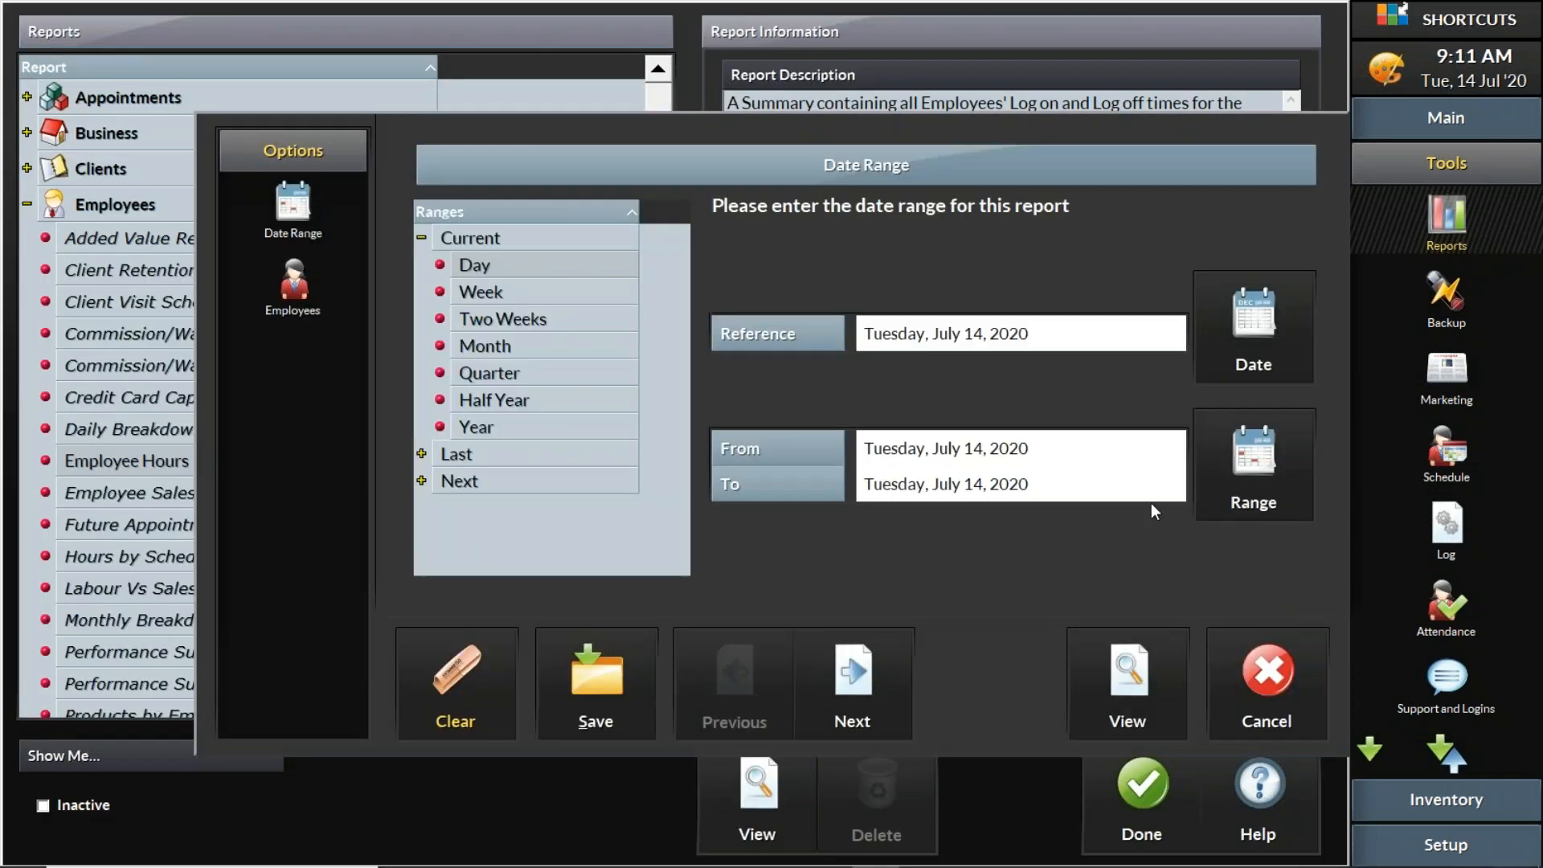
click(1199, 455)
click(586, 299)
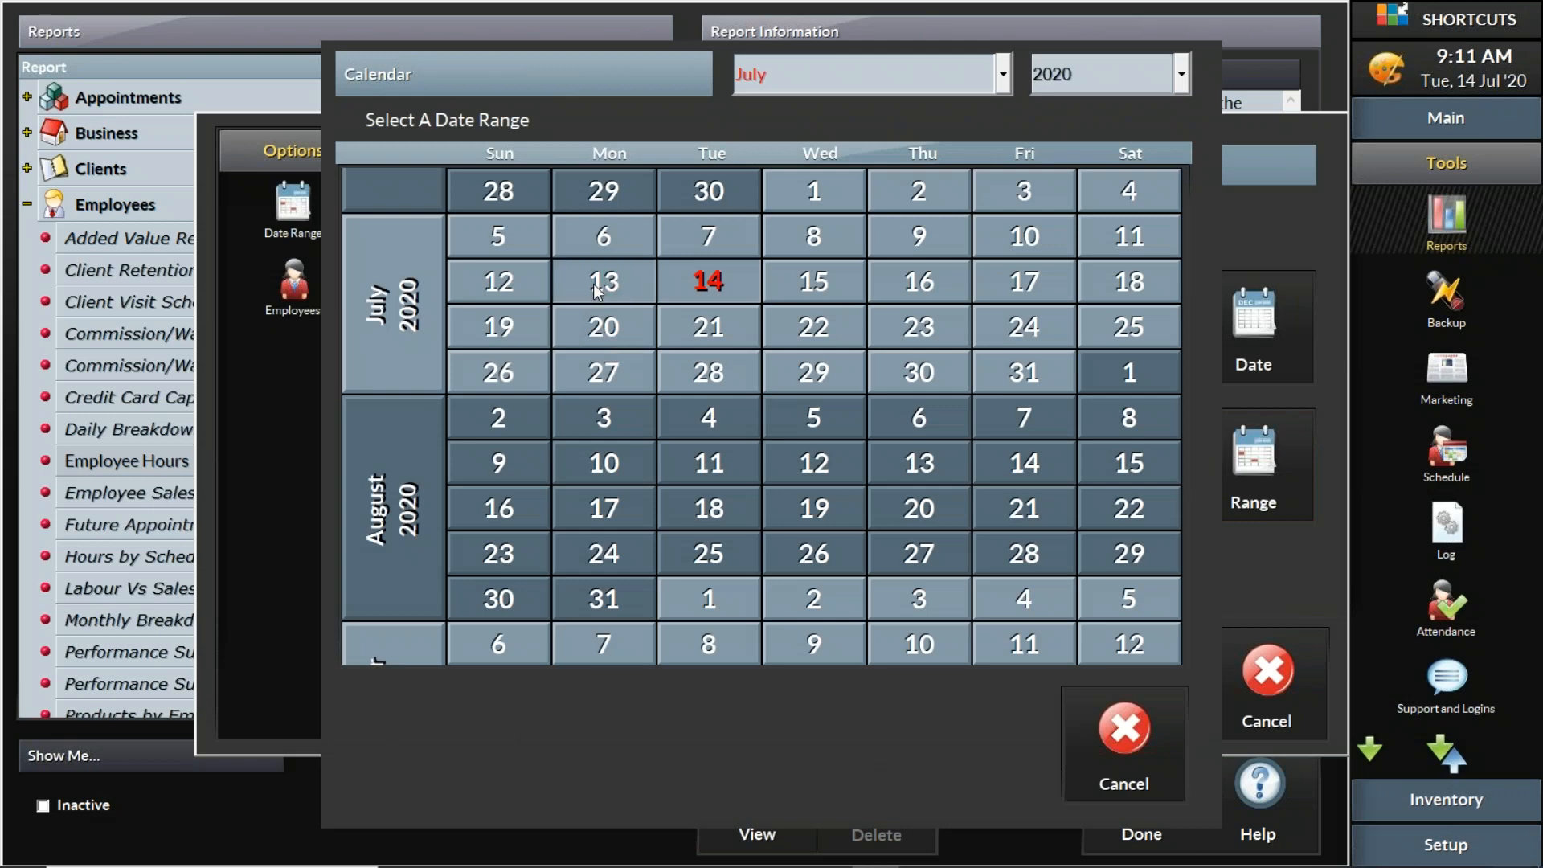
click(679, 290)
click(1141, 688)
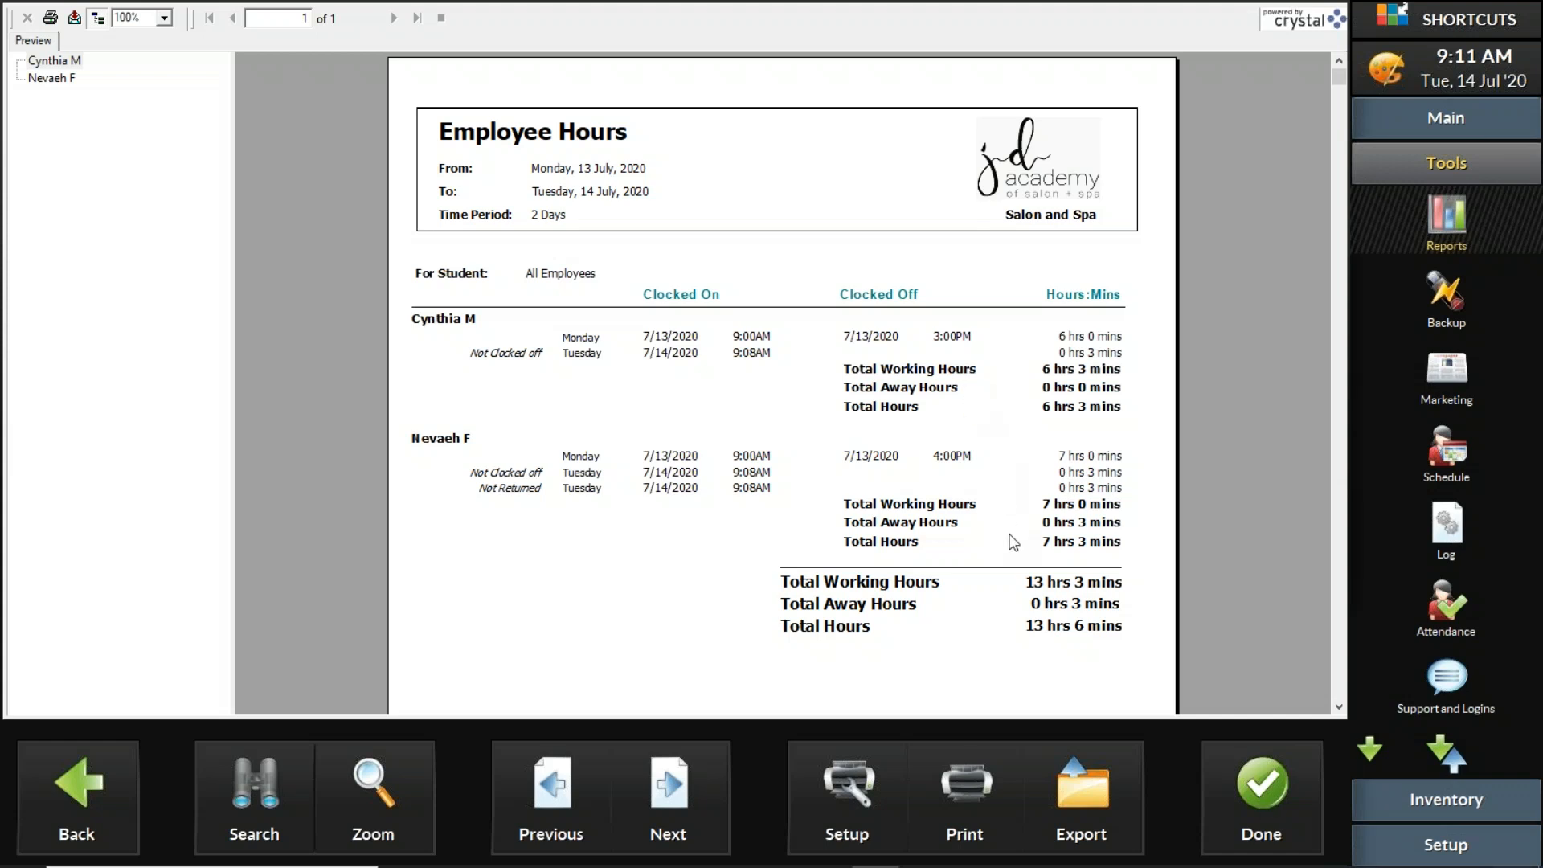
click(1281, 794)
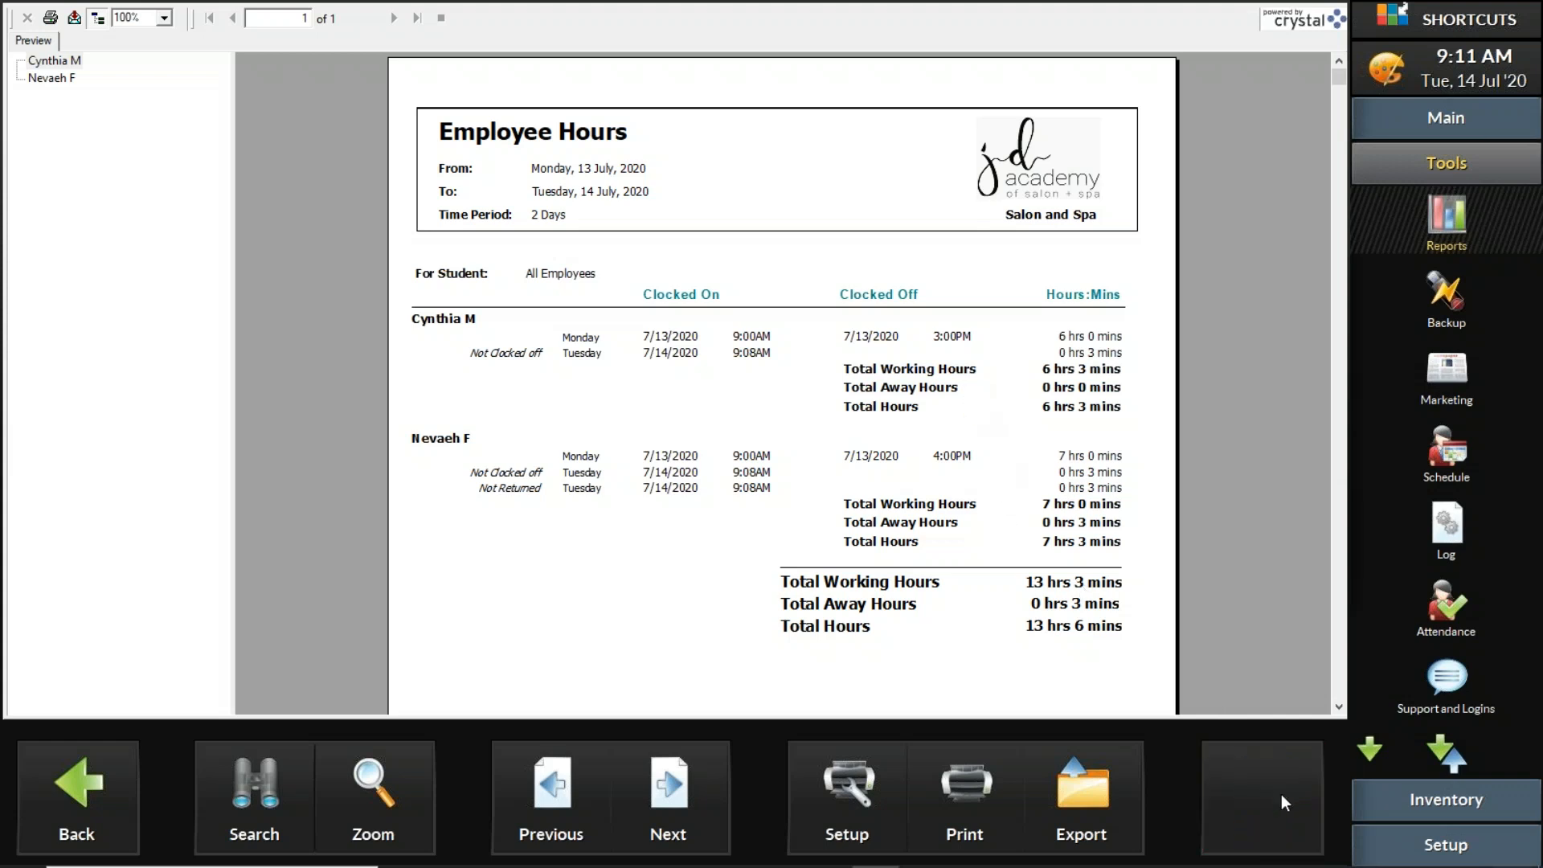
click(1149, 767)
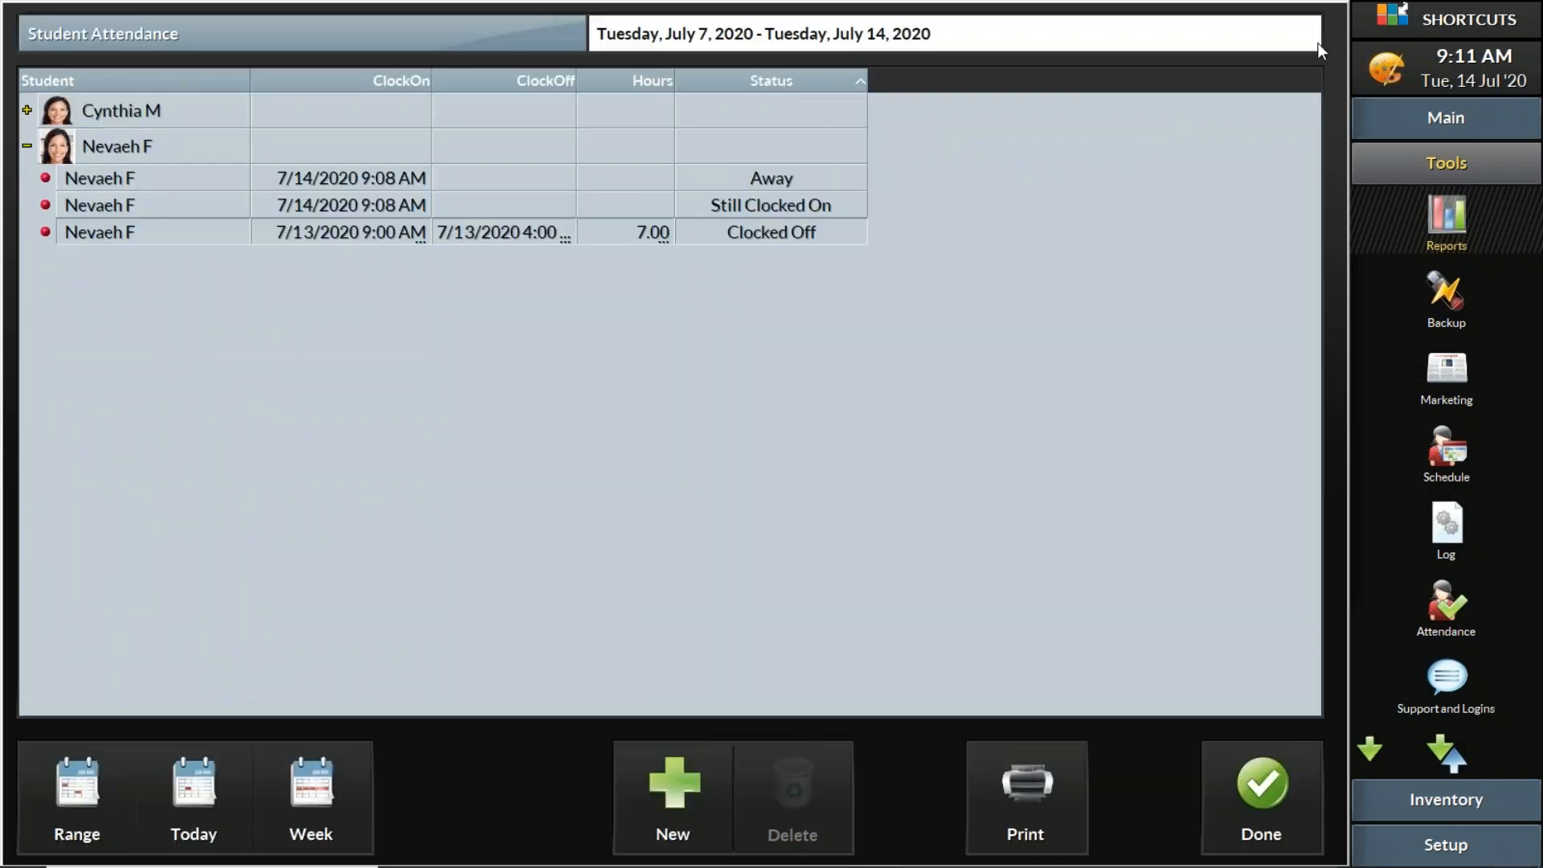
Step: Switch to the PowerPoint presentation, start the slide show from the current slide and advance to the next slide
click(1467, 126)
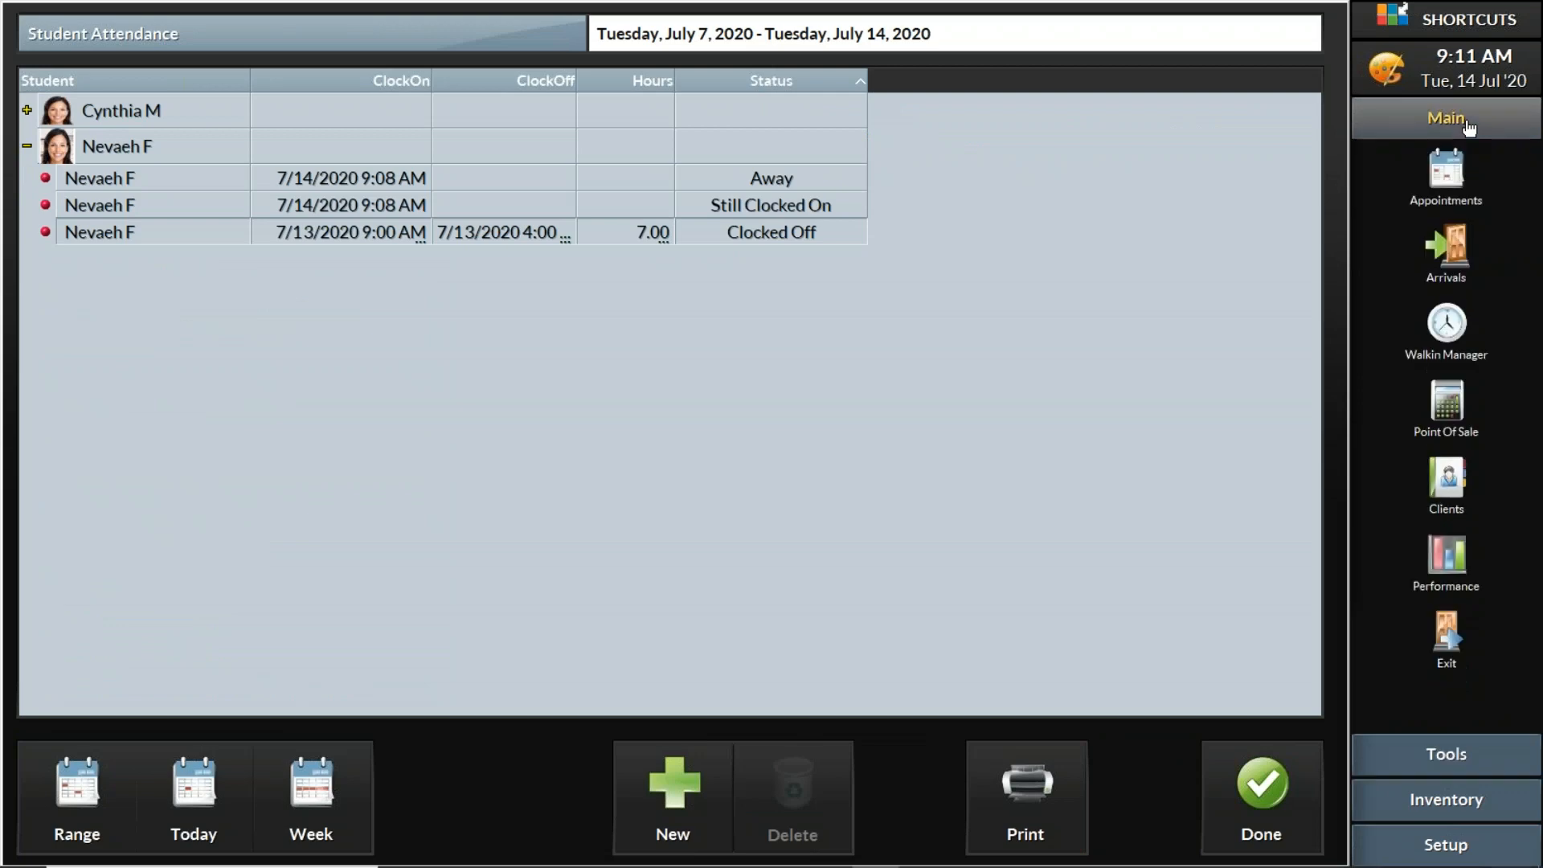
mouse_move(691, 866)
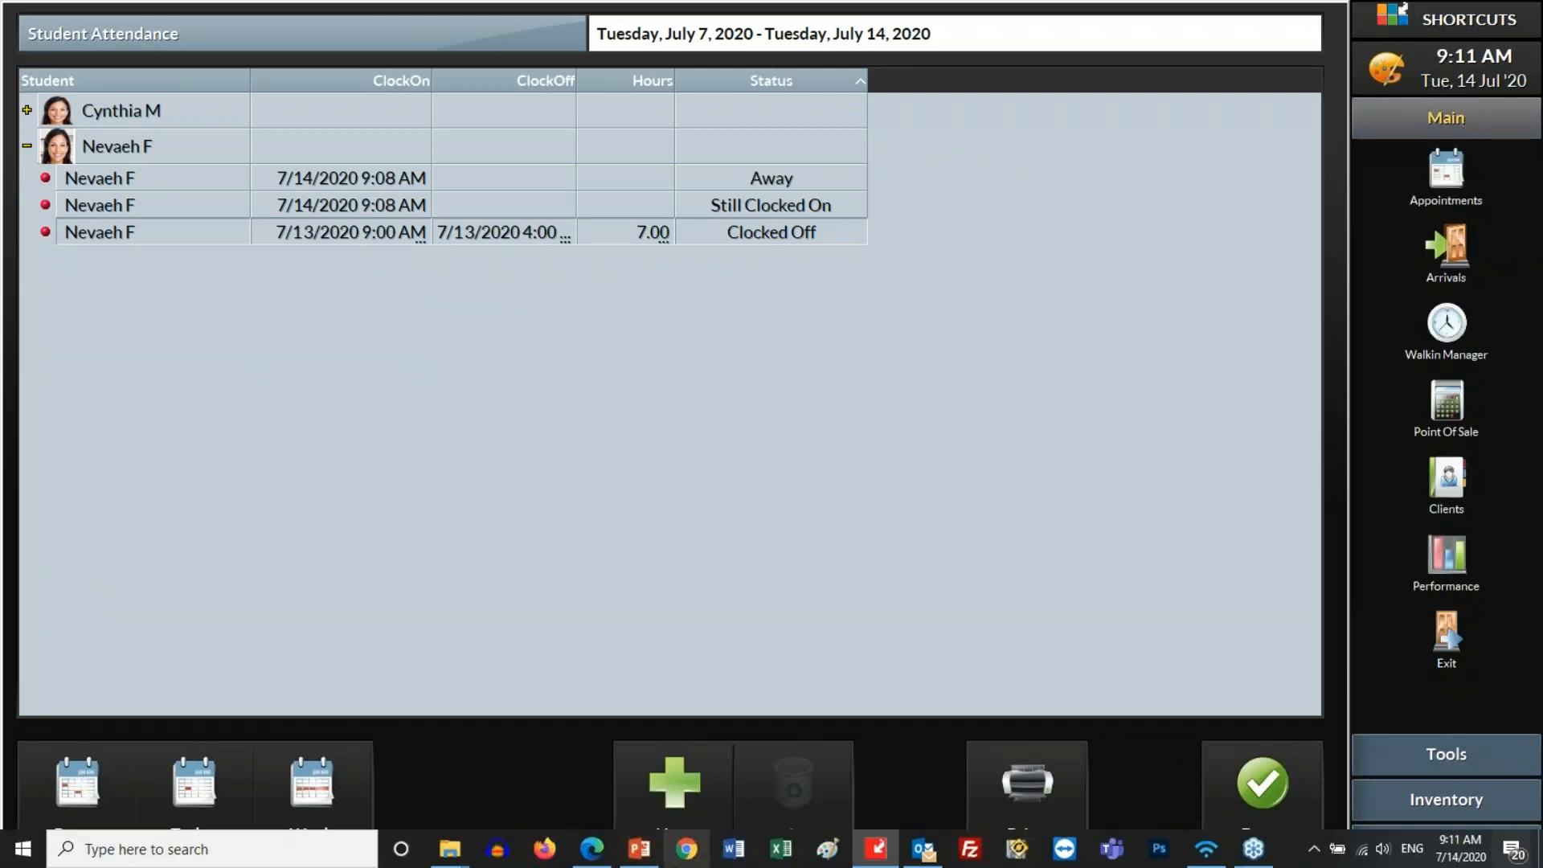
click(646, 864)
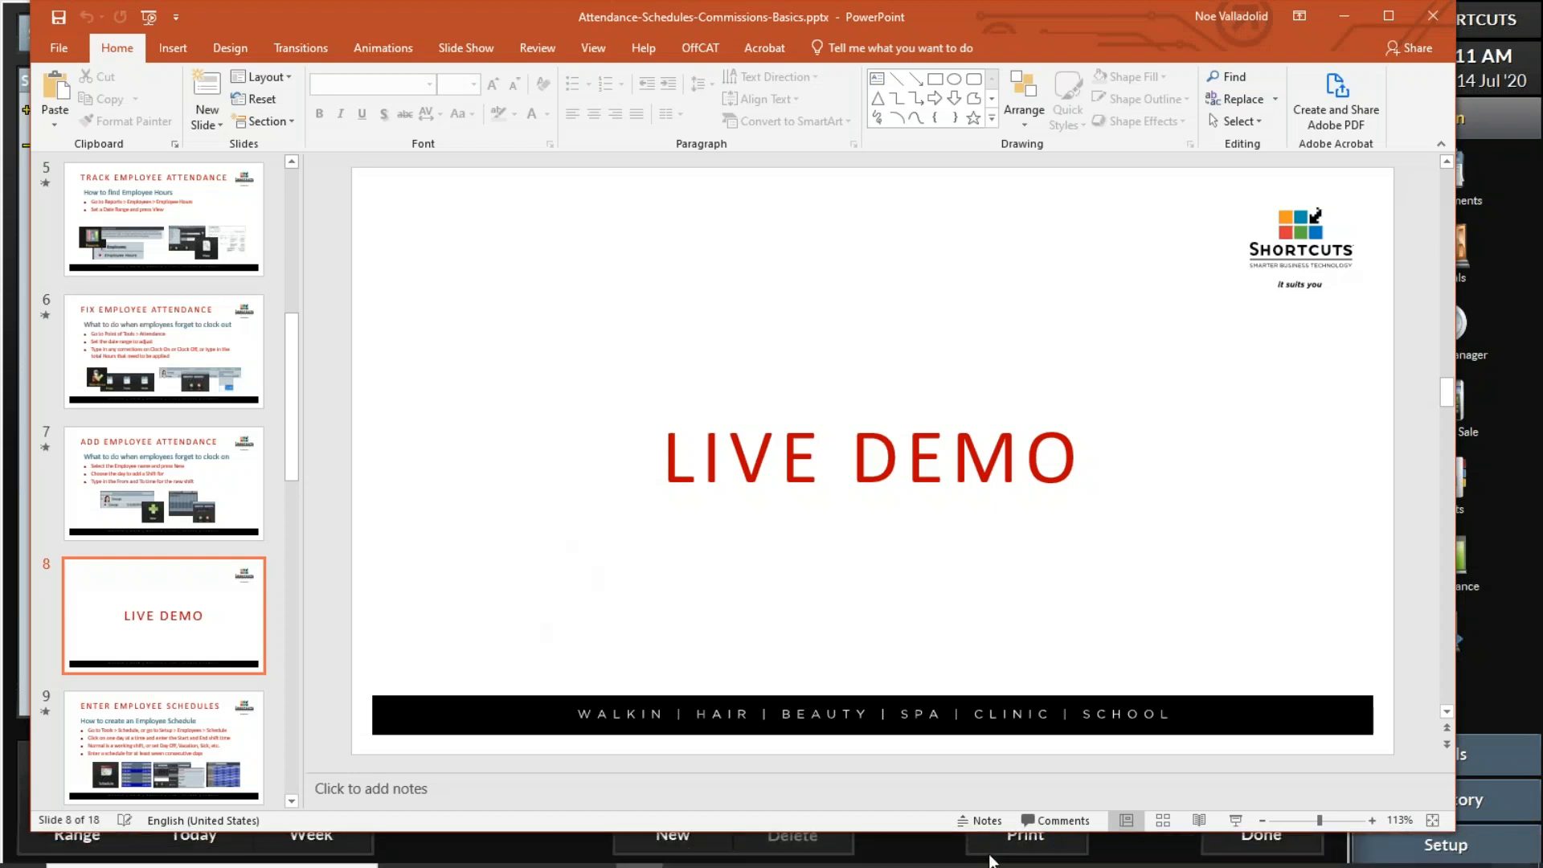
click(1236, 819)
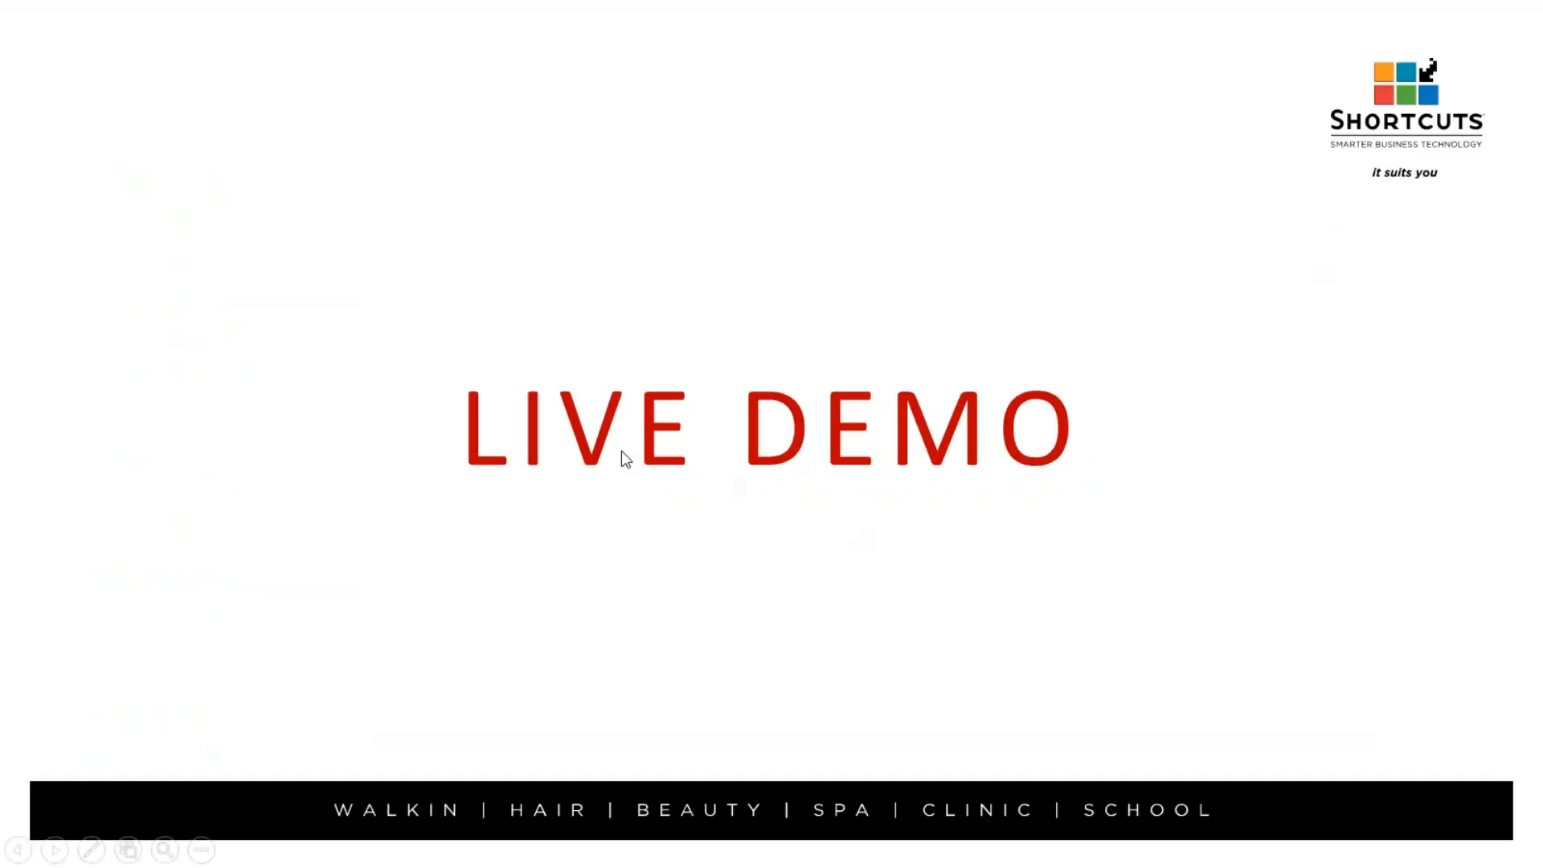
key(Right)
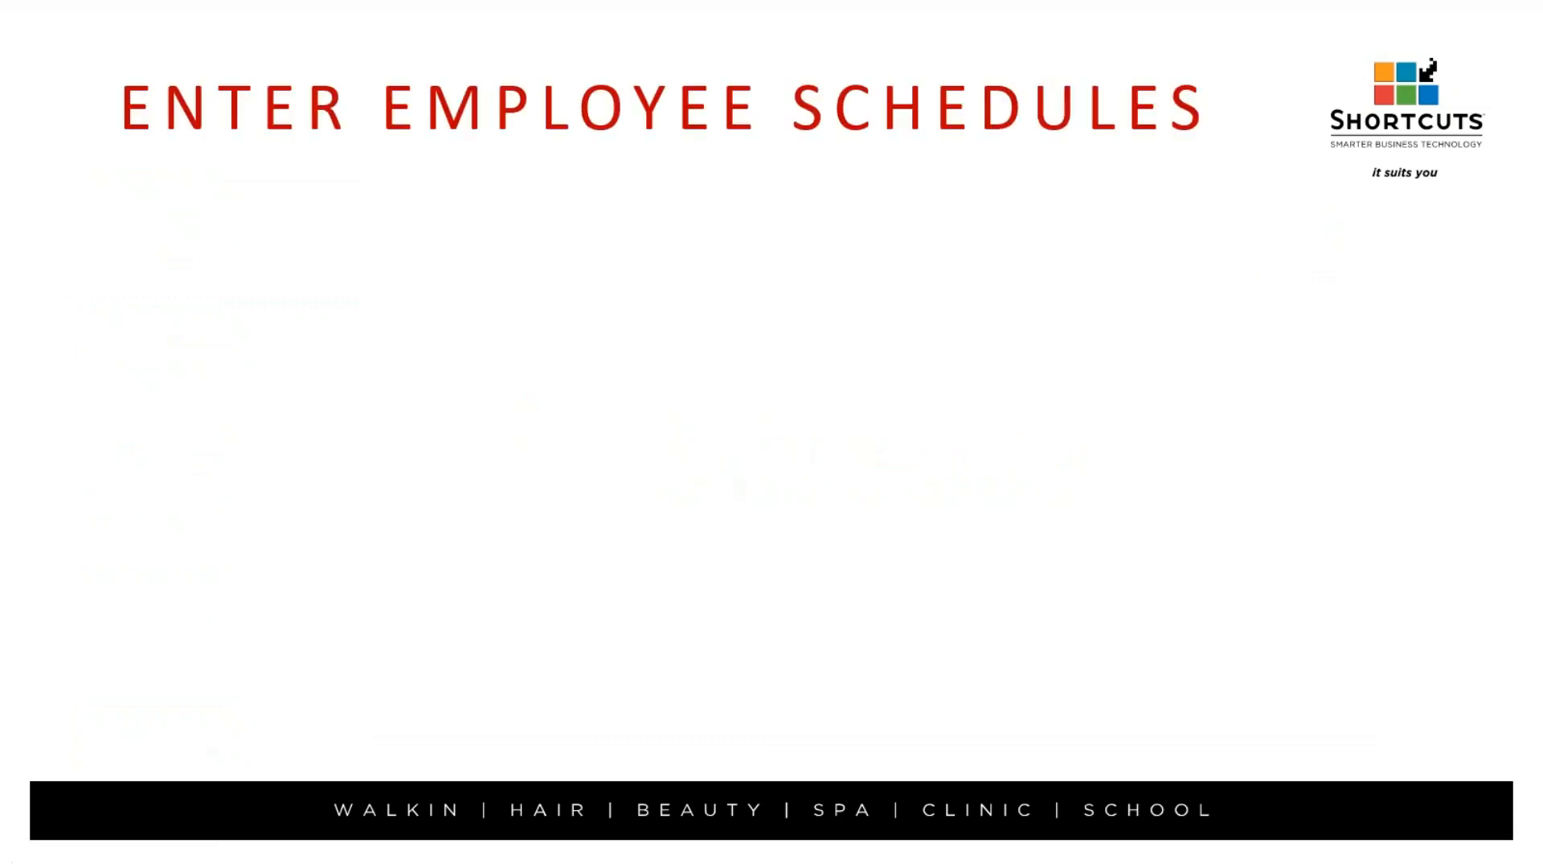
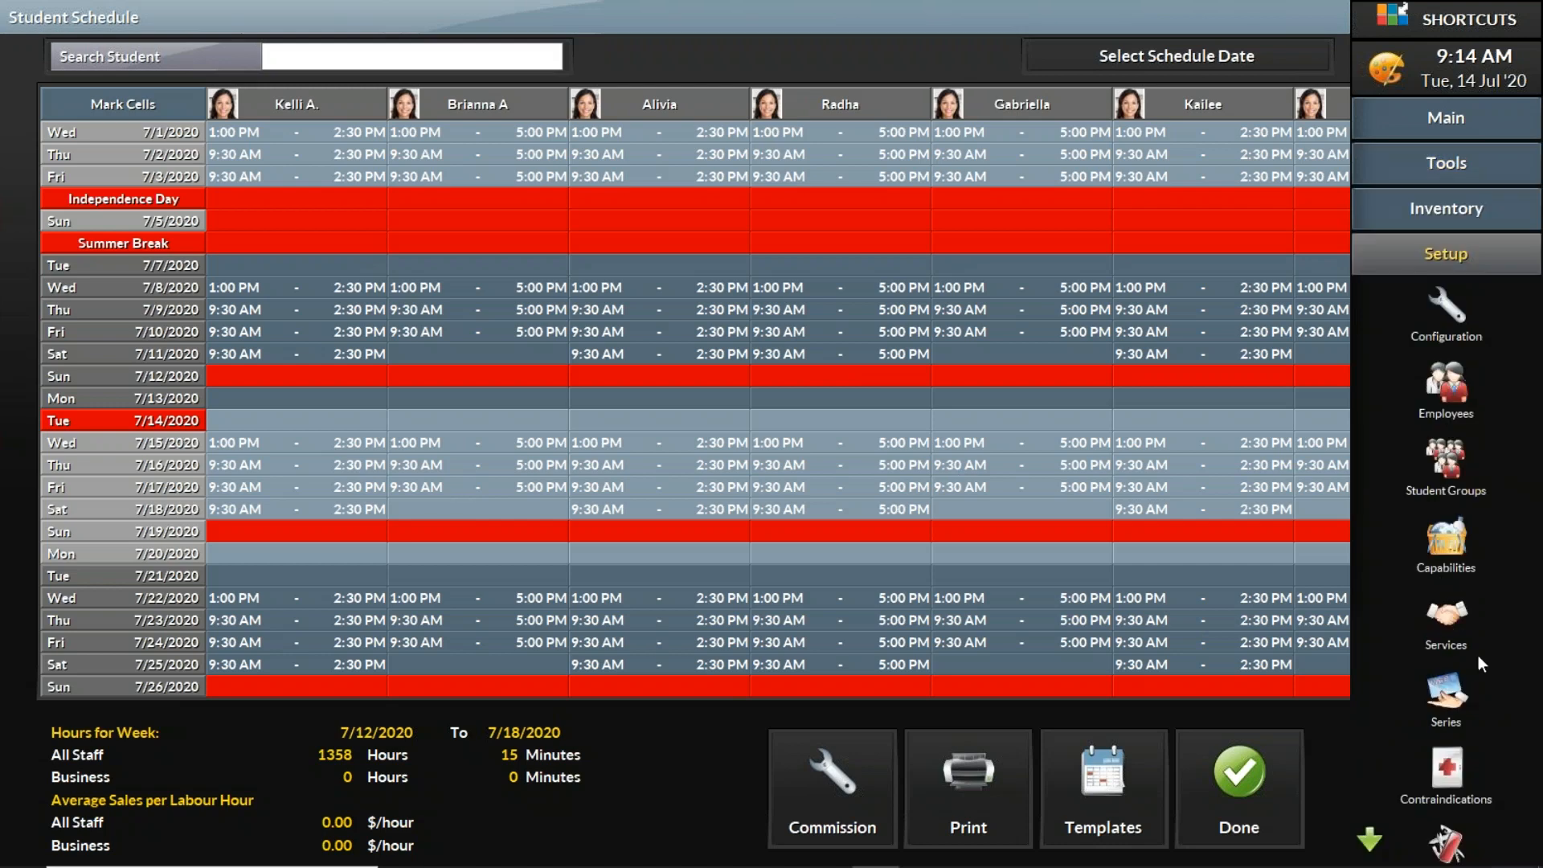
Step: Open the Student Schedule for employees and clear the student search so all students are listed
click(1460, 395)
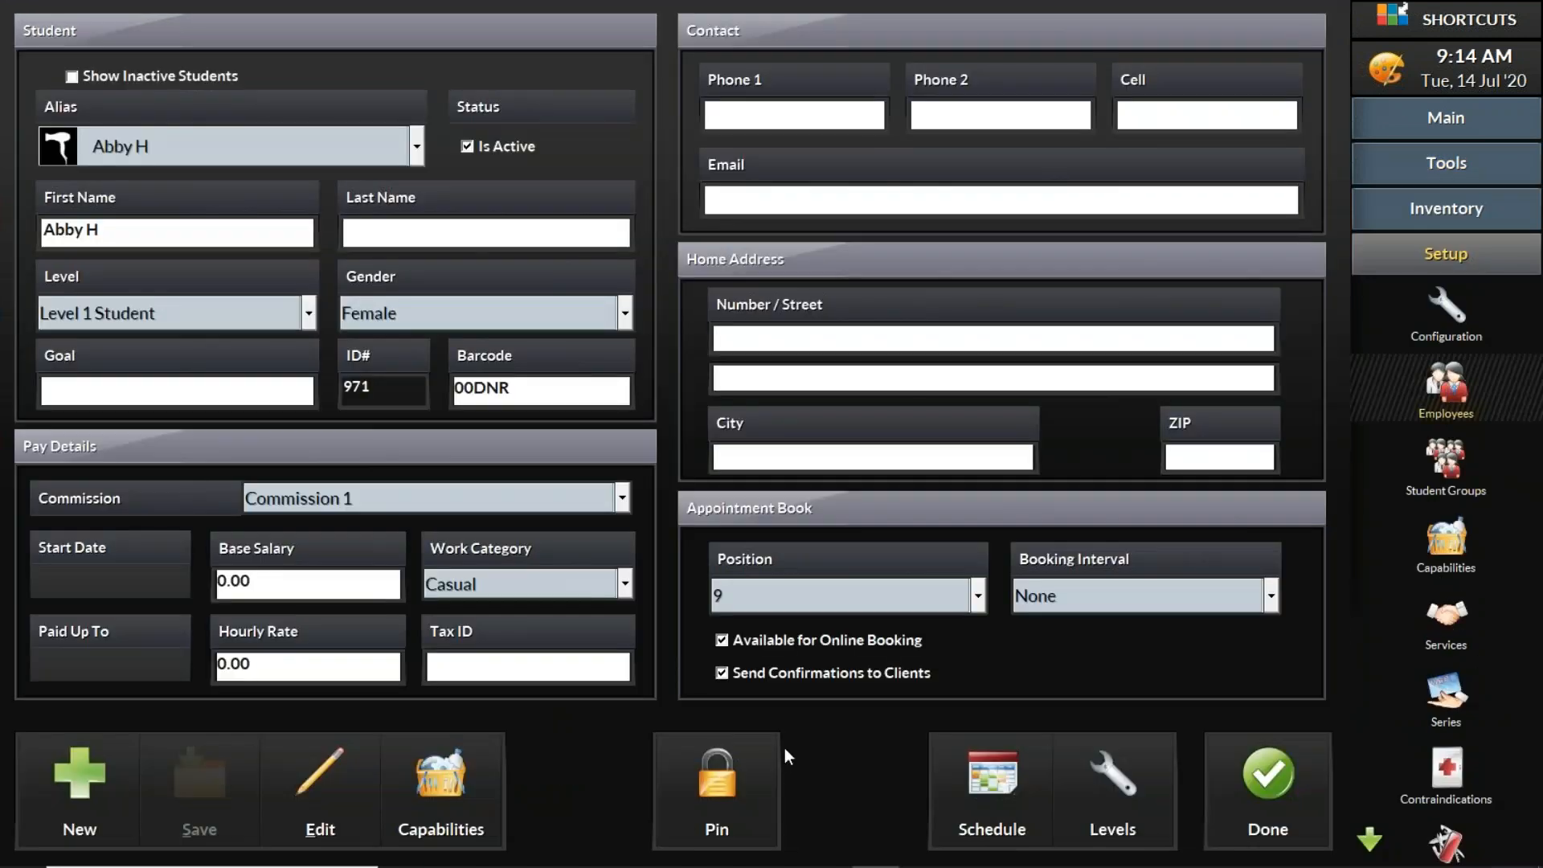
click(1000, 802)
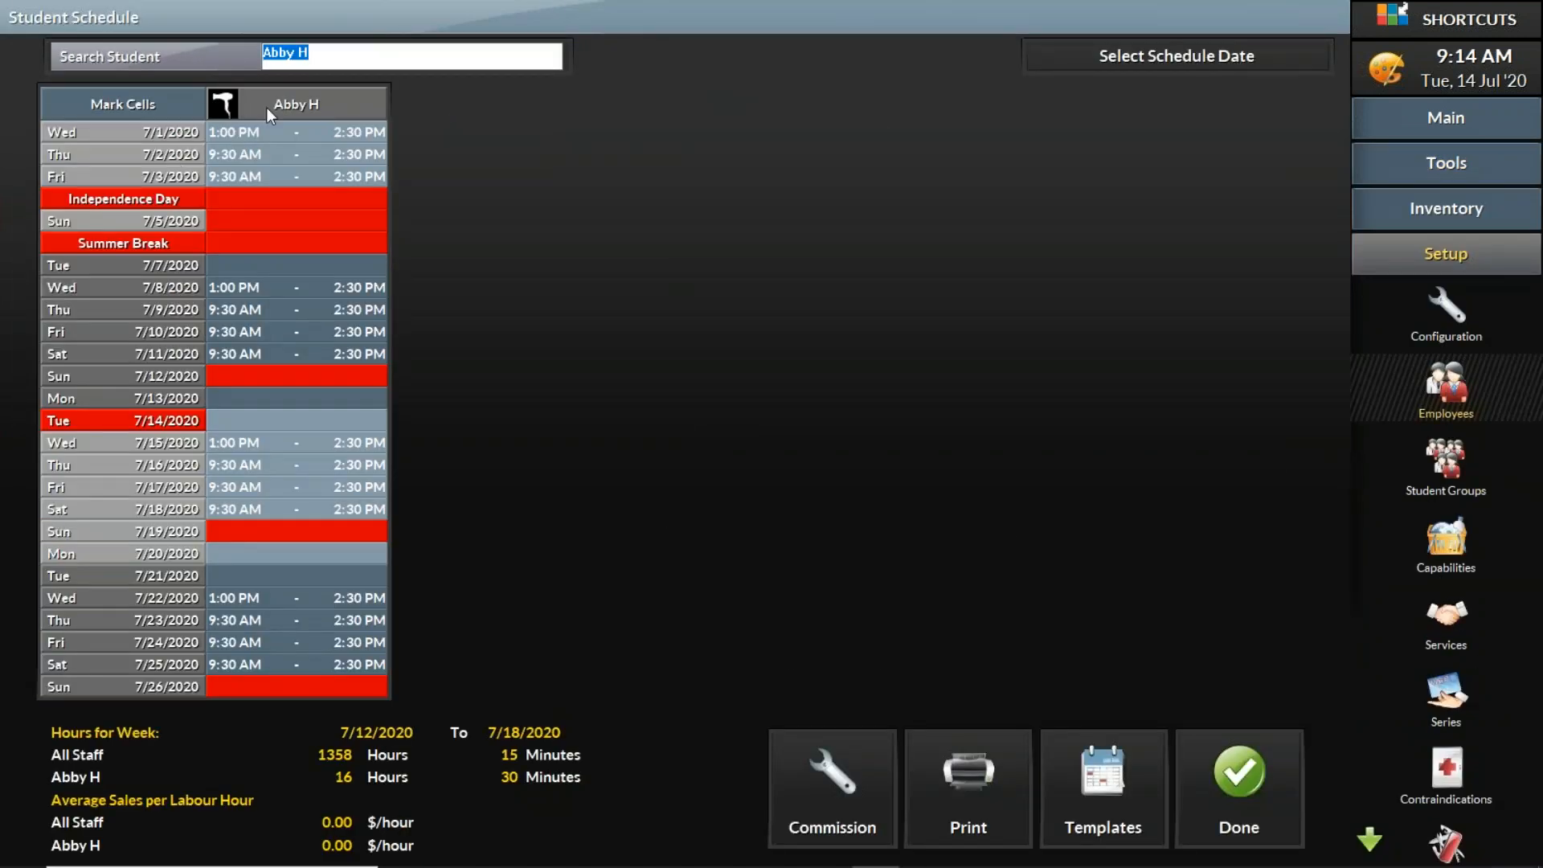
key(BackSpace)
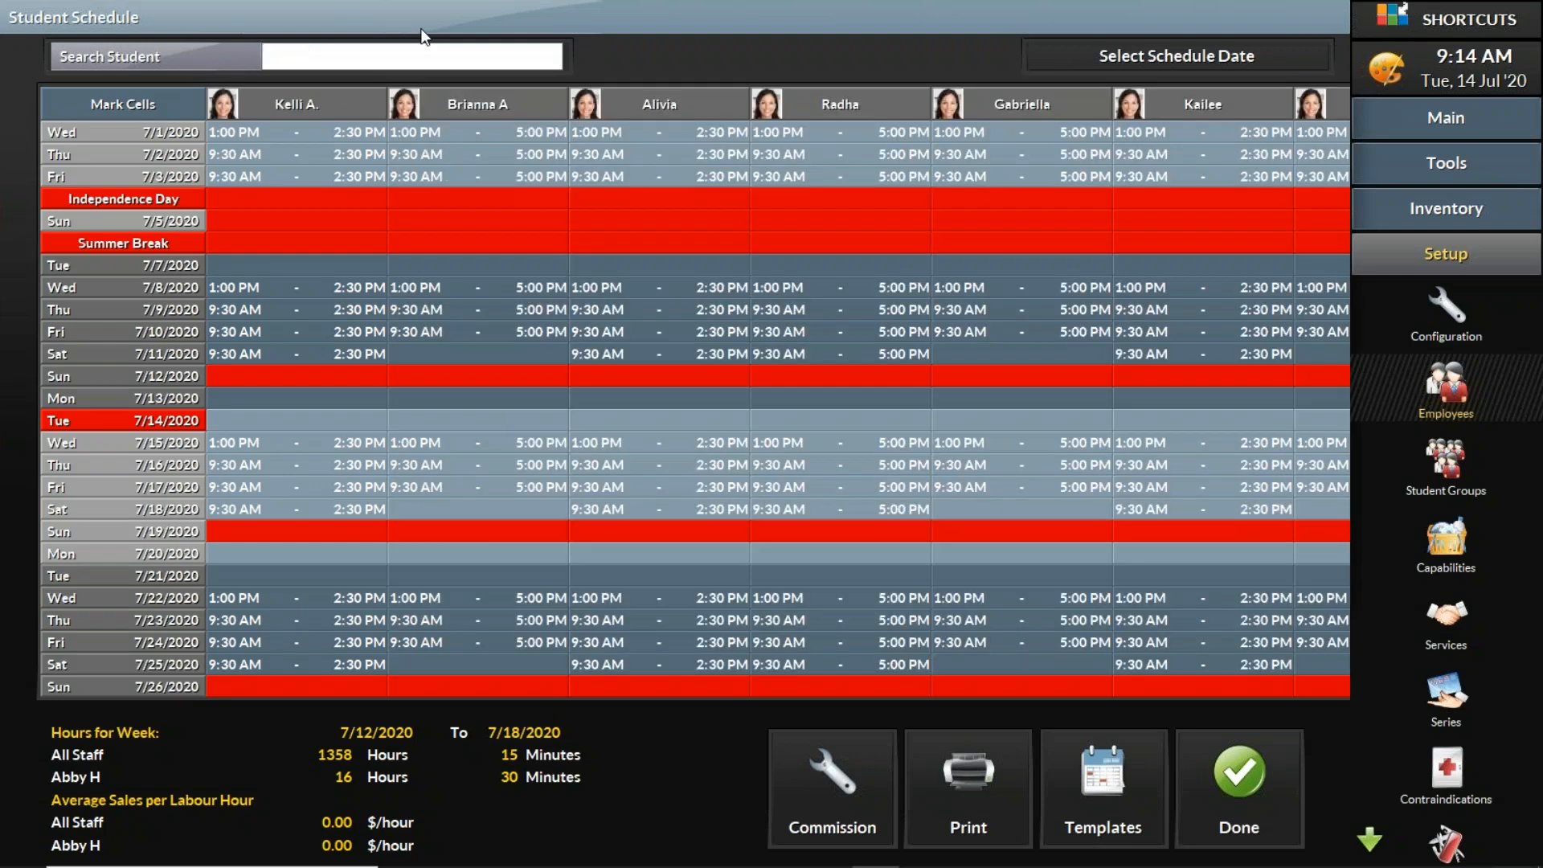
click(1248, 809)
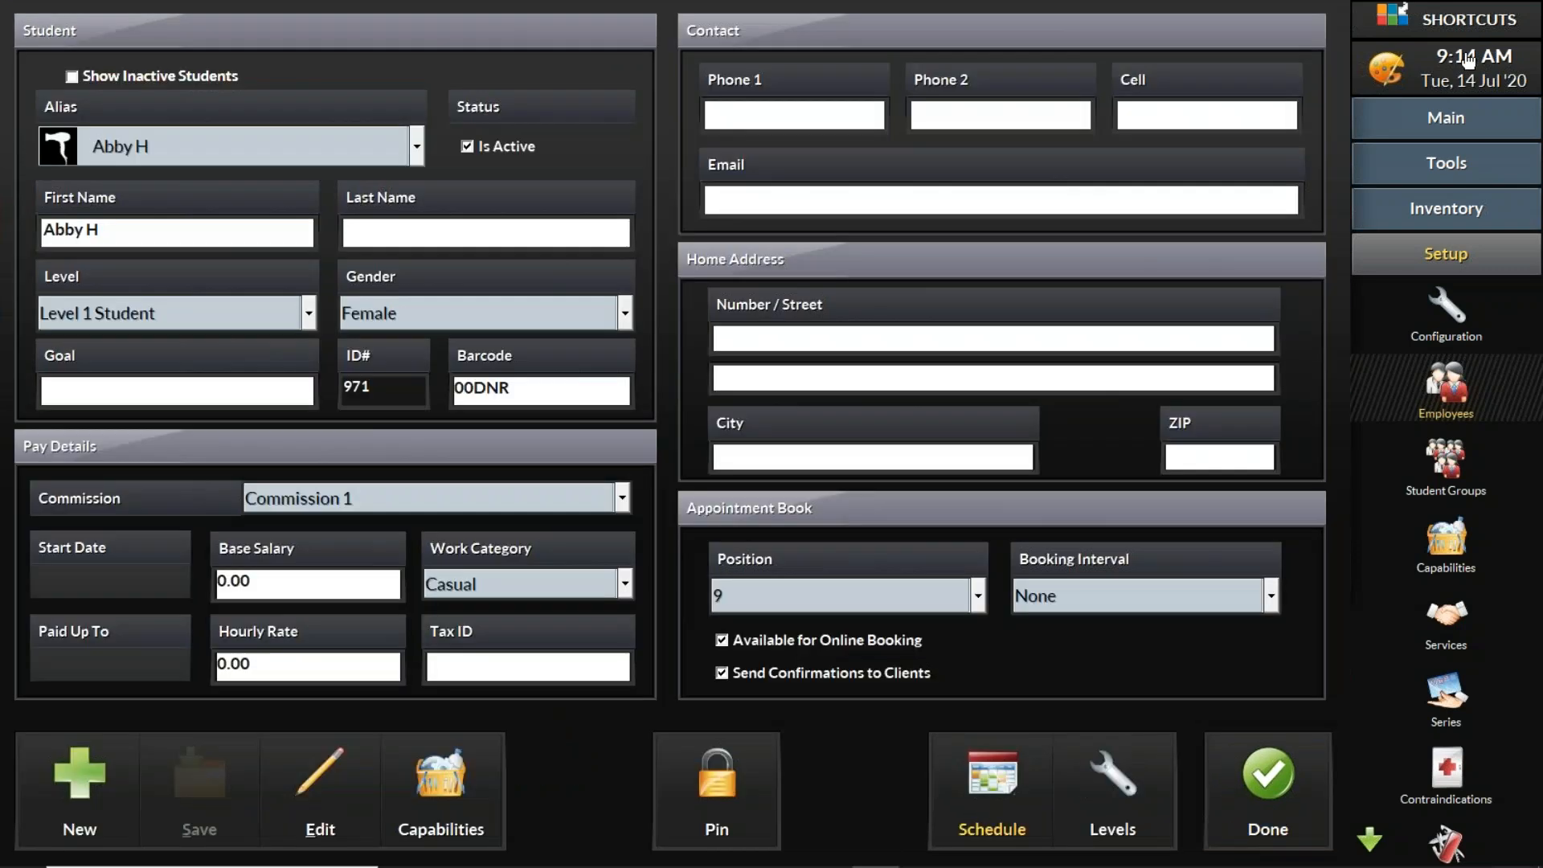
click(1253, 804)
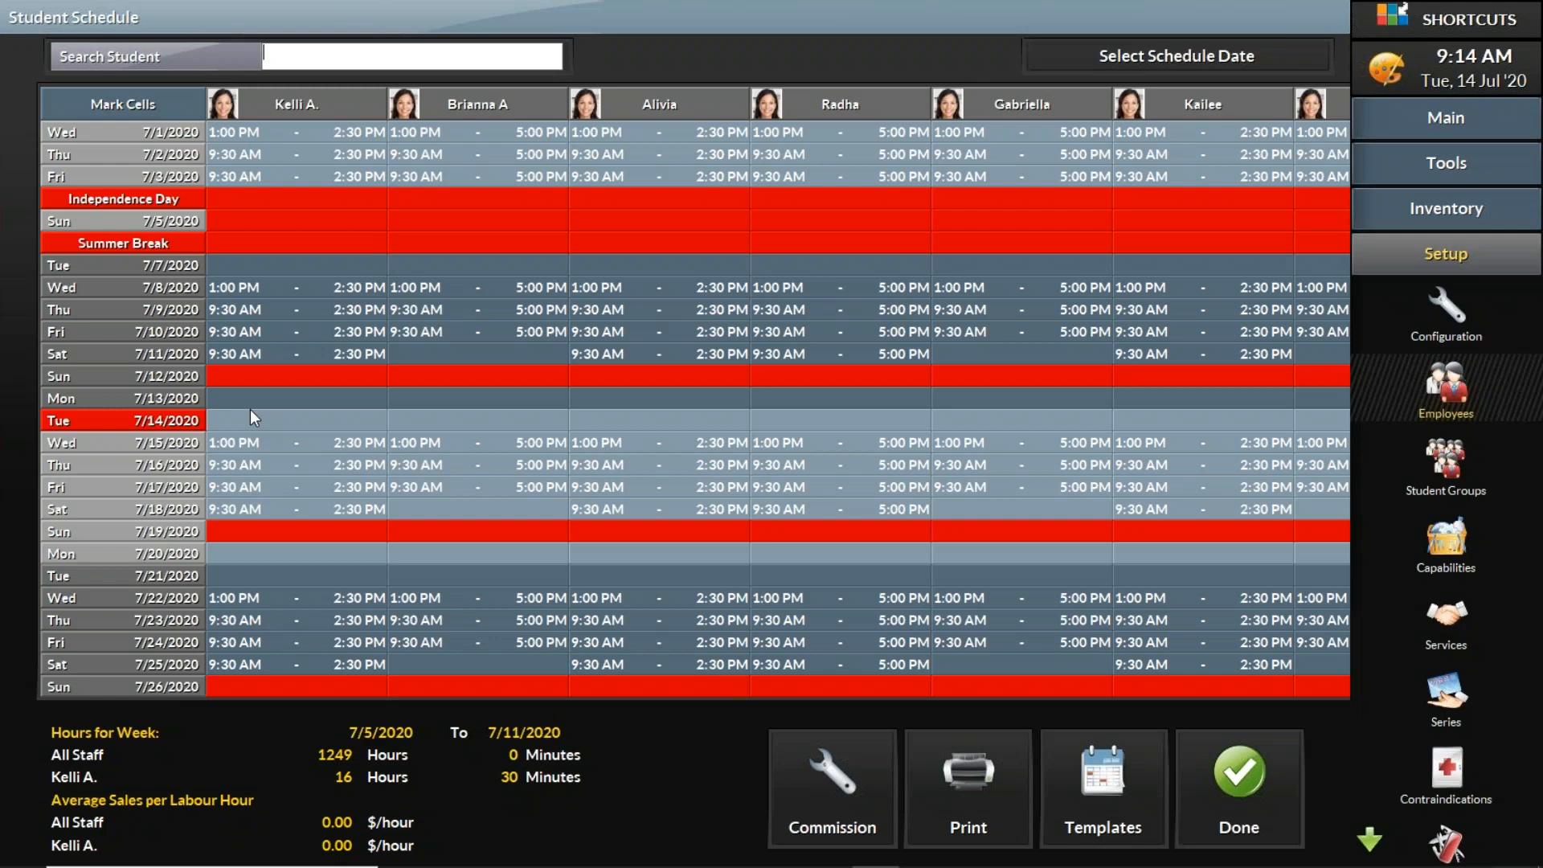
Step: Change the first student's July 13 shift type to Day Off
double_click(305, 399)
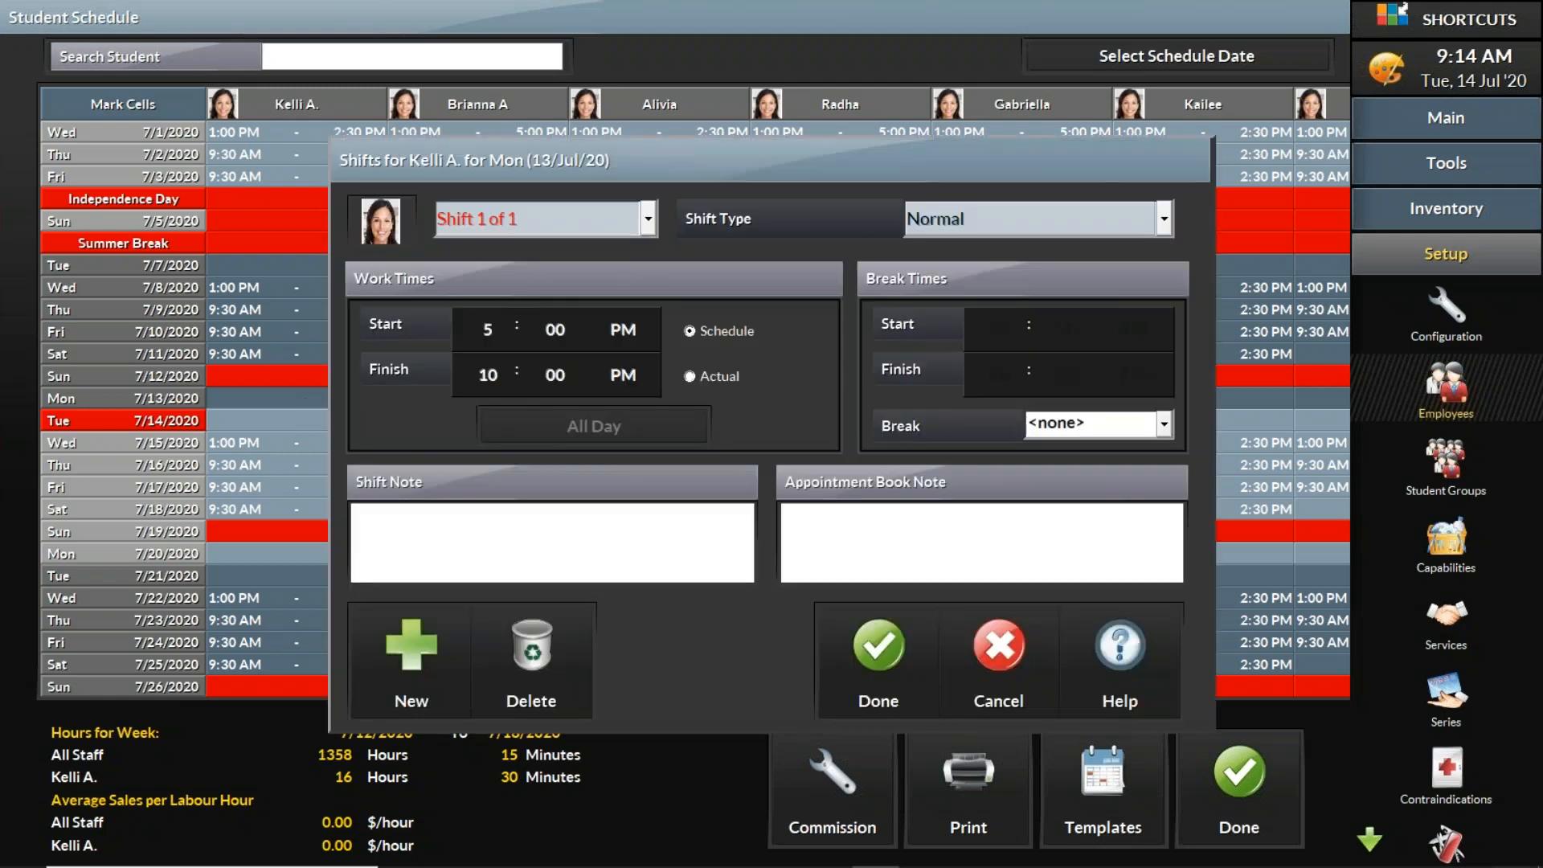
click(945, 220)
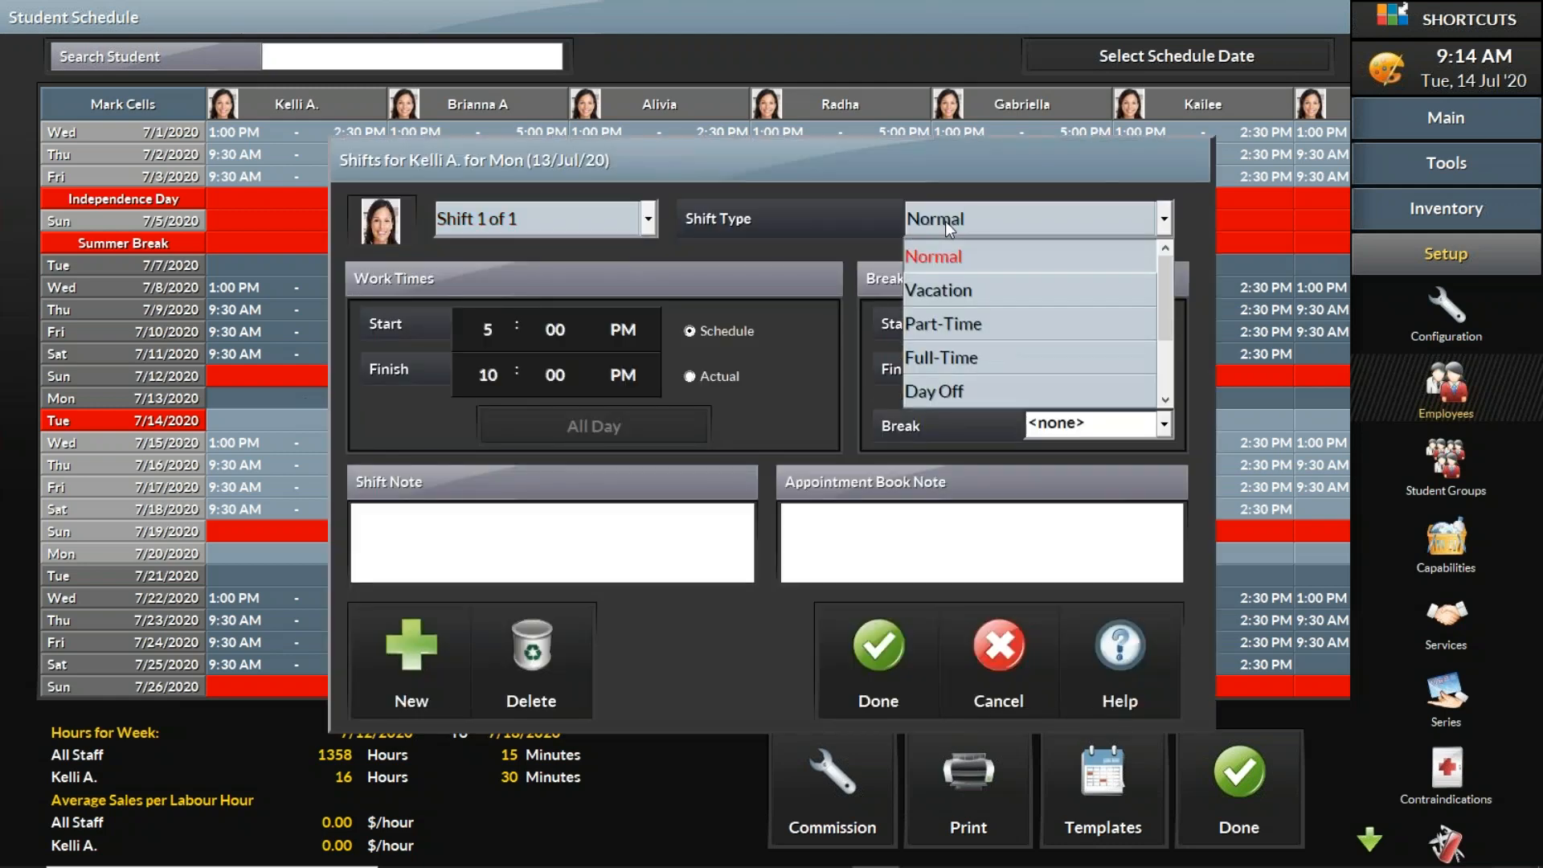
click(987, 392)
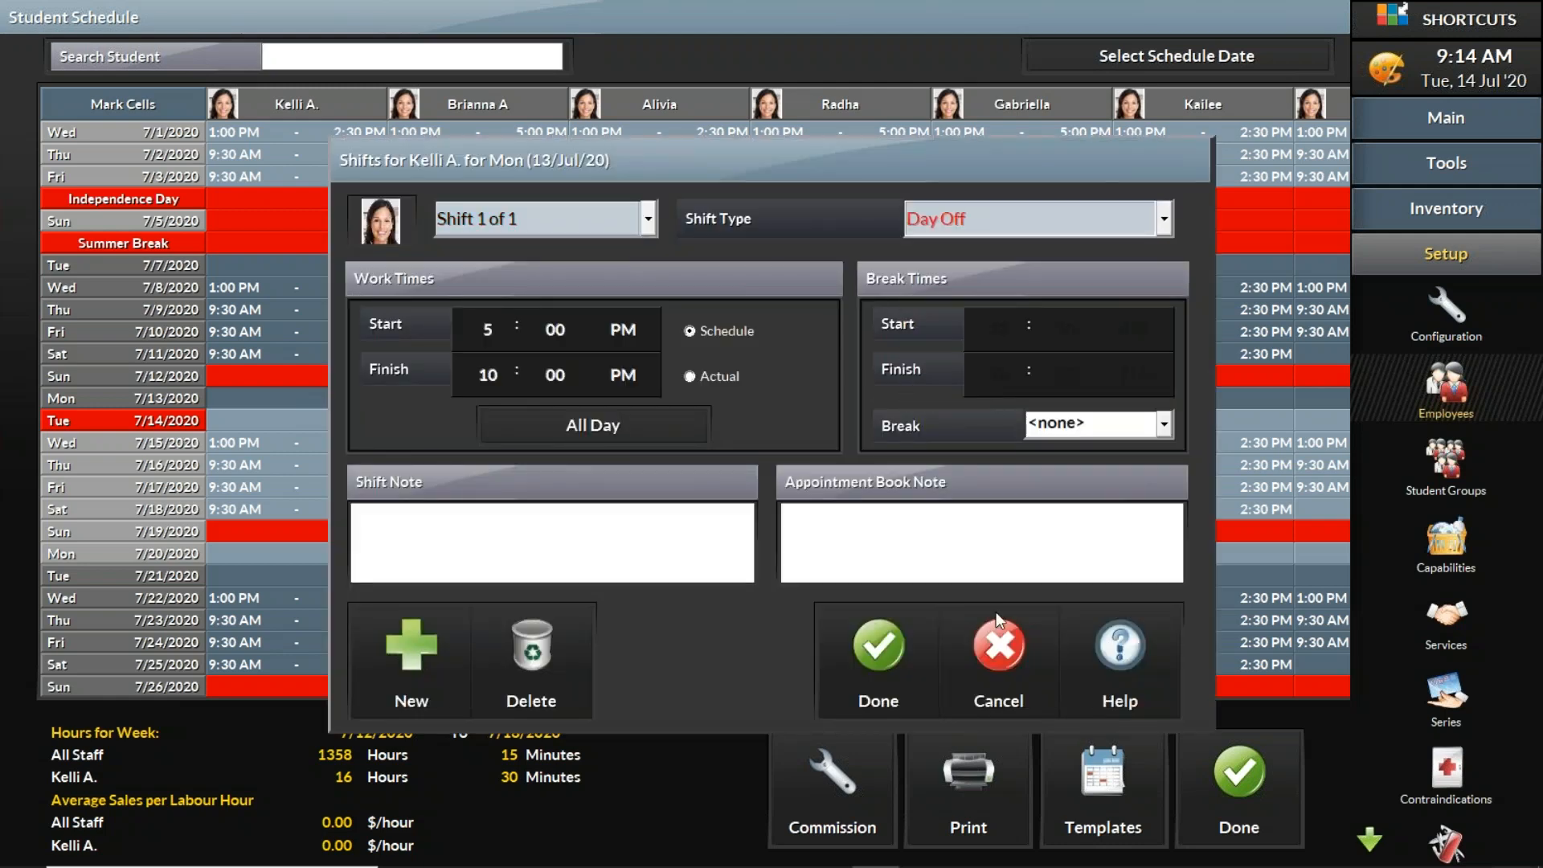
click(879, 660)
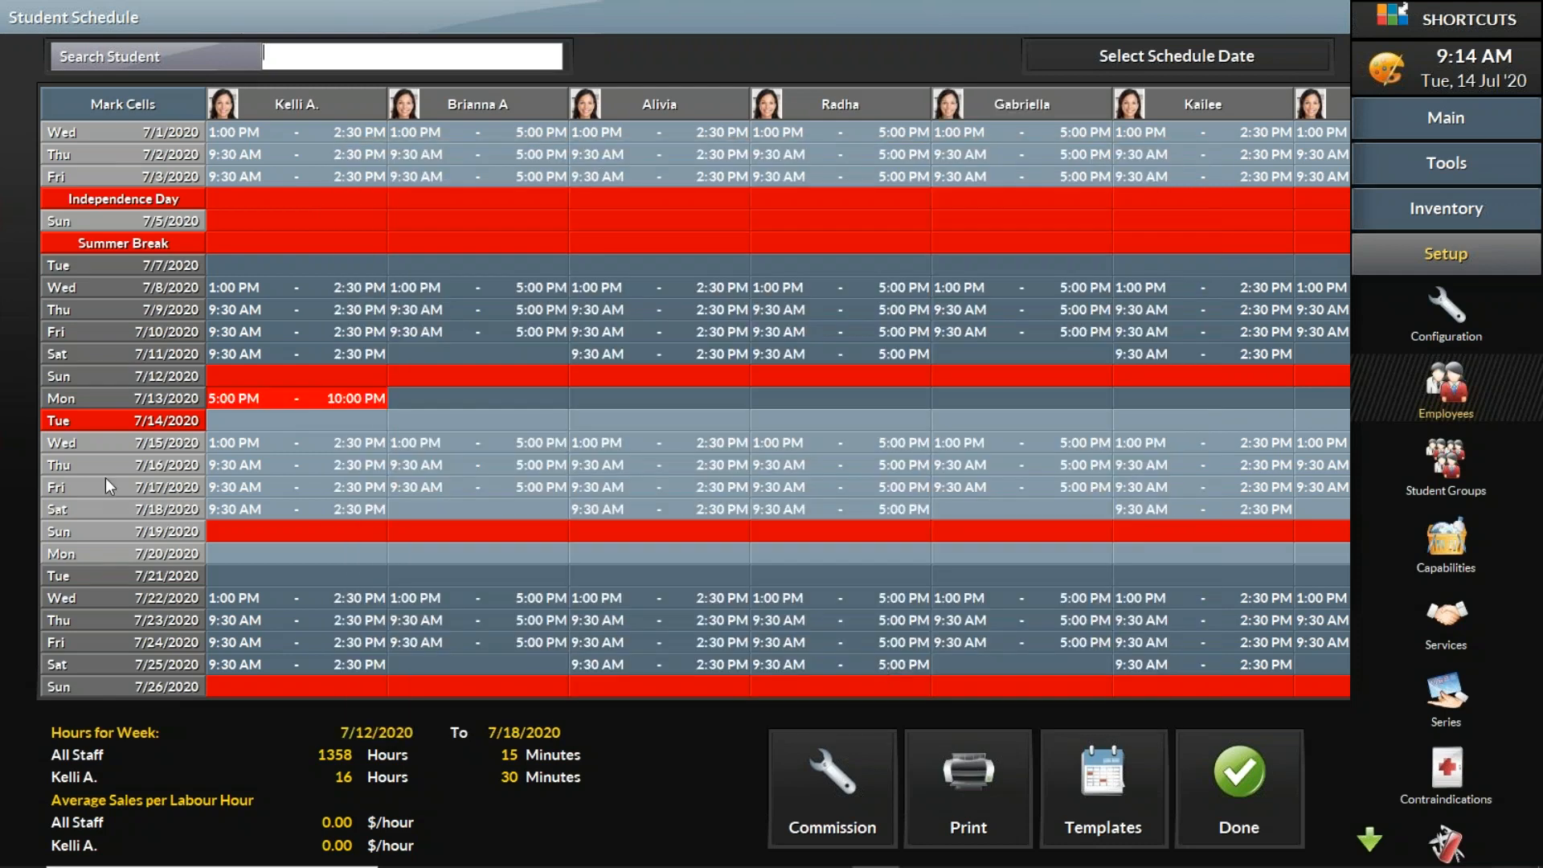
Step: Change the first student's July 14 shift type to Day Off
double_click(262, 419)
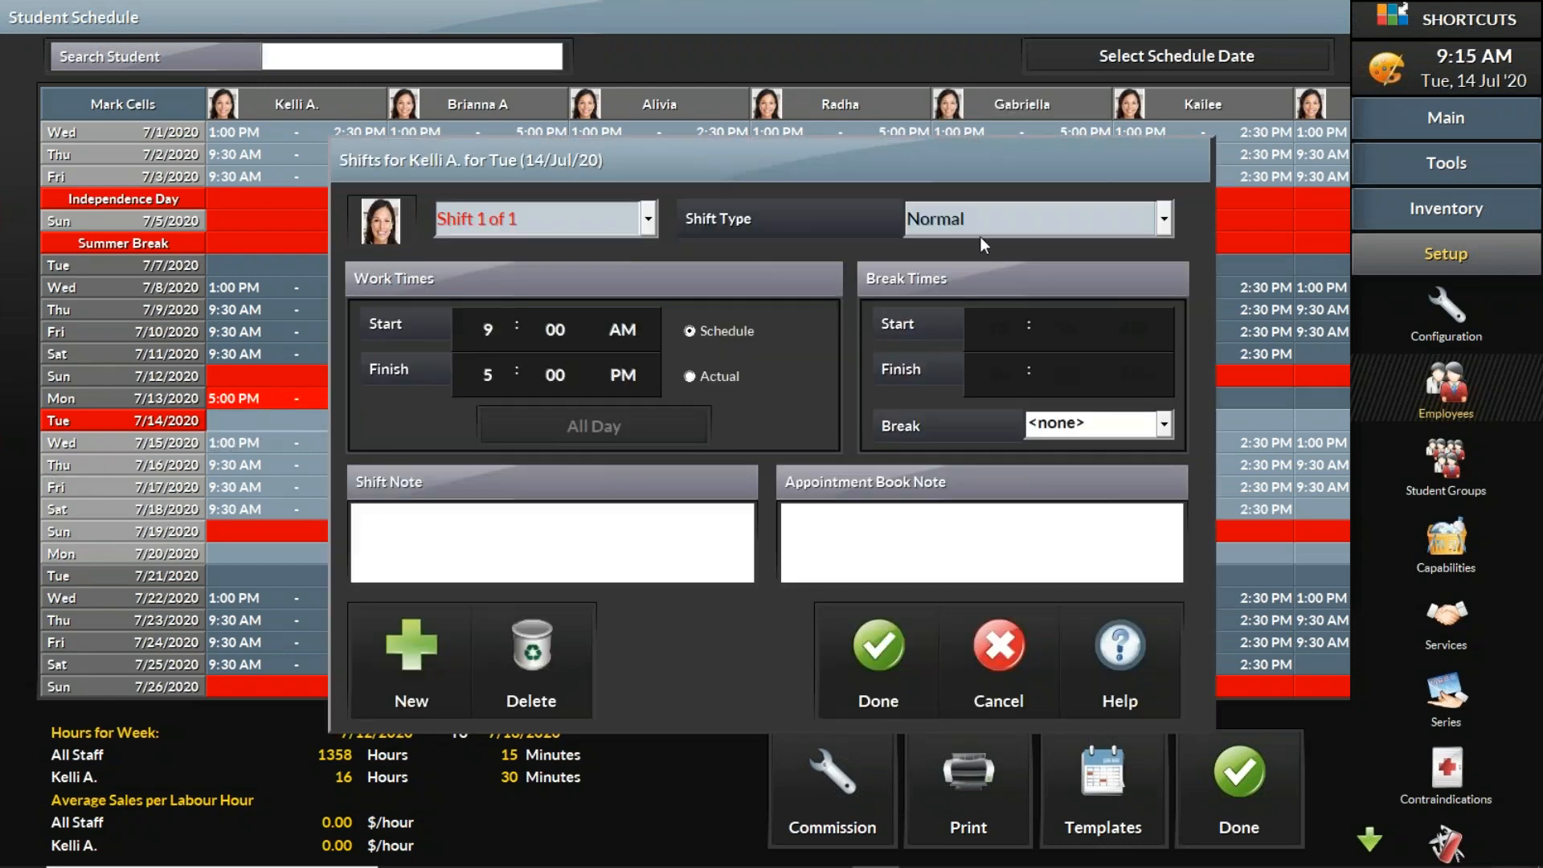
click(948, 222)
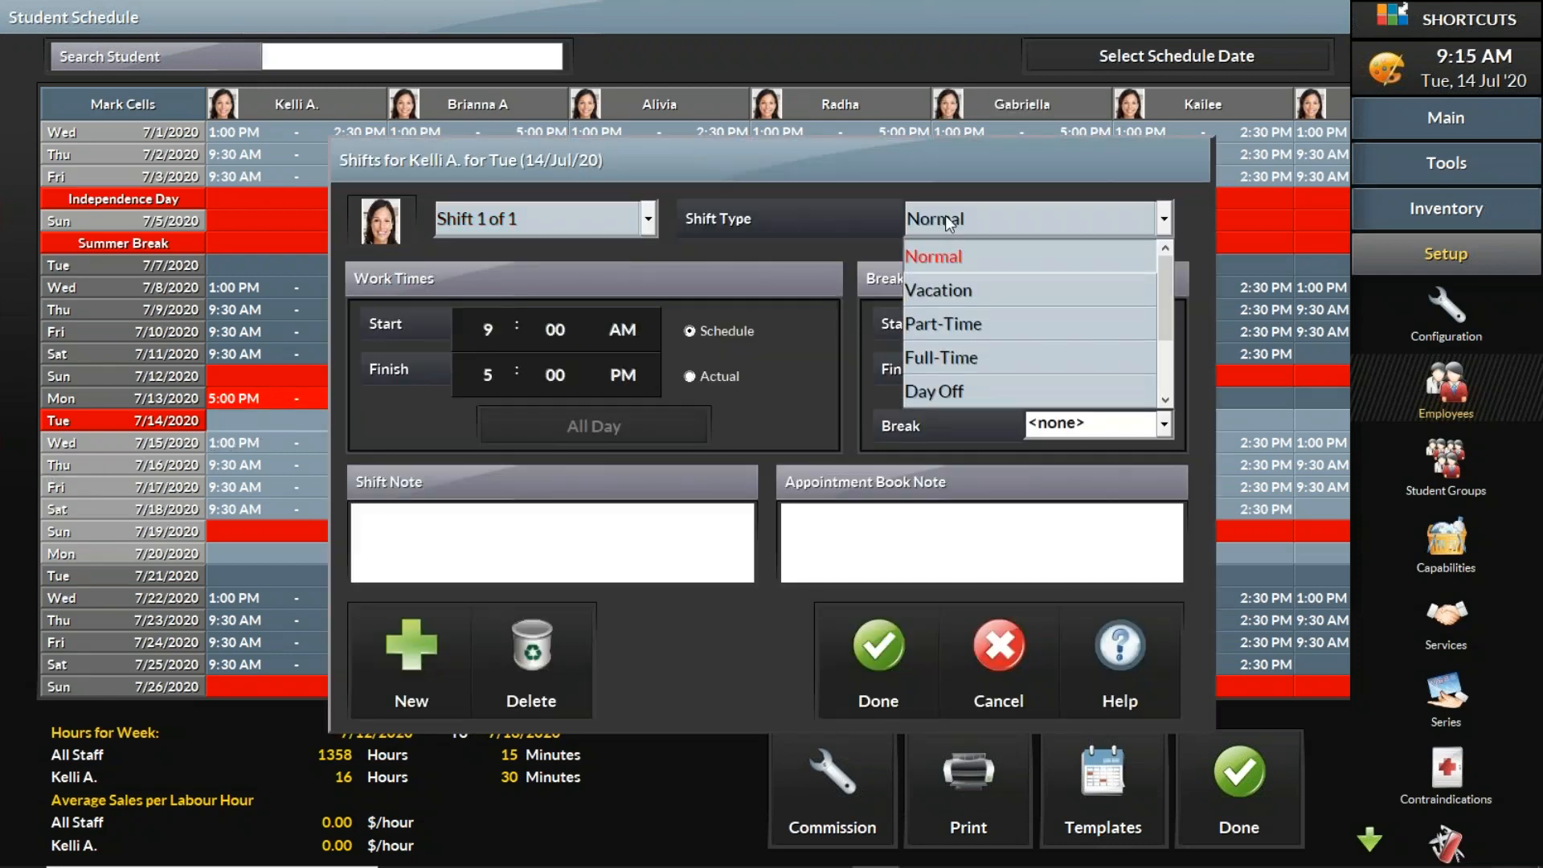
click(975, 388)
click(898, 638)
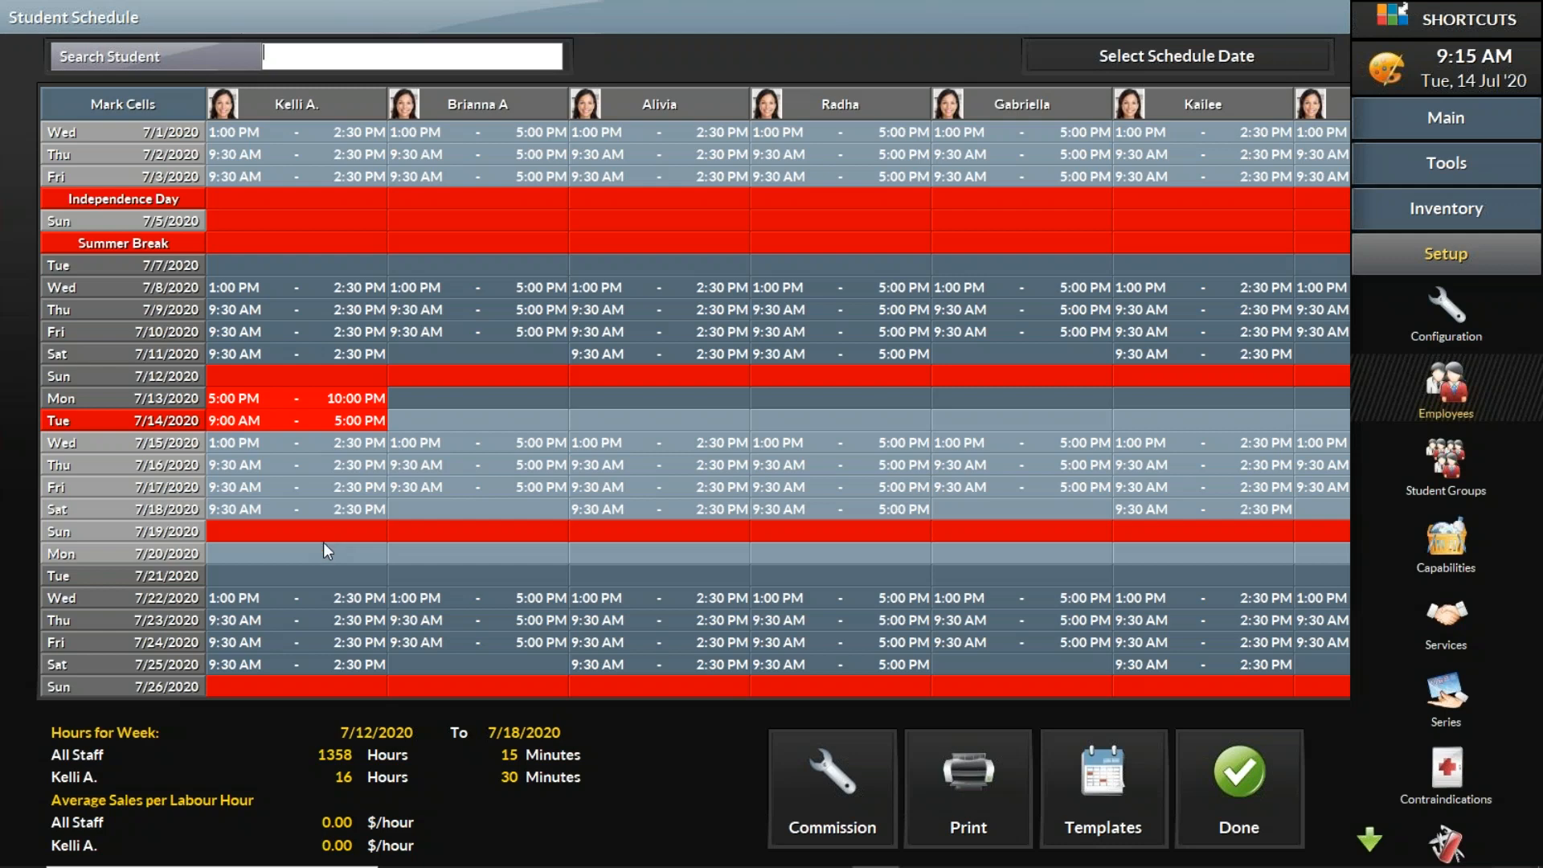
Step: Change the first student's July 20 shift type to Day Off
double_click(301, 552)
click(943, 222)
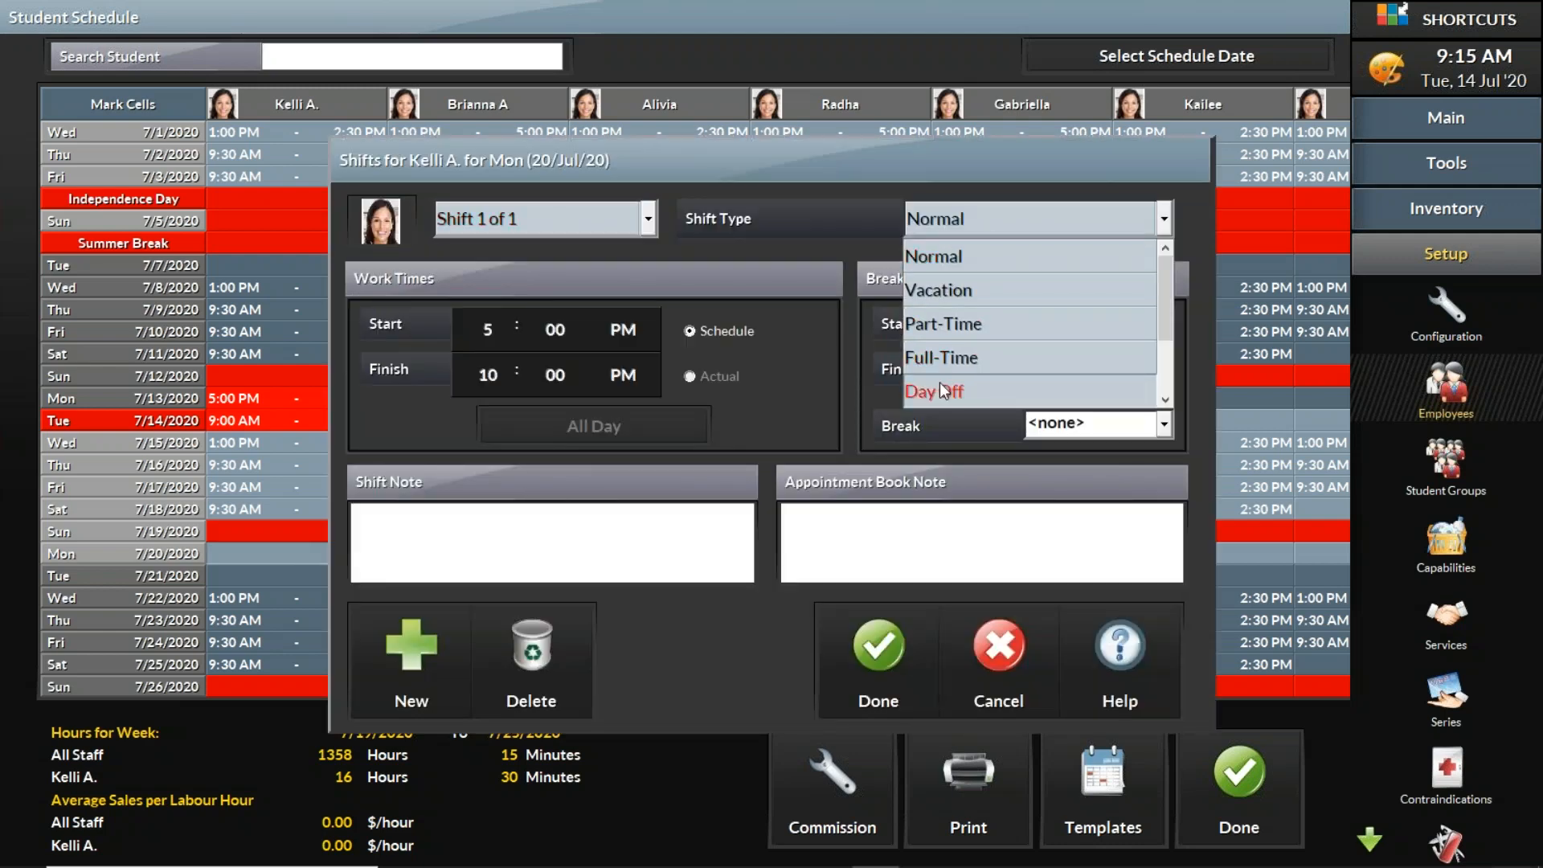
click(939, 383)
click(899, 638)
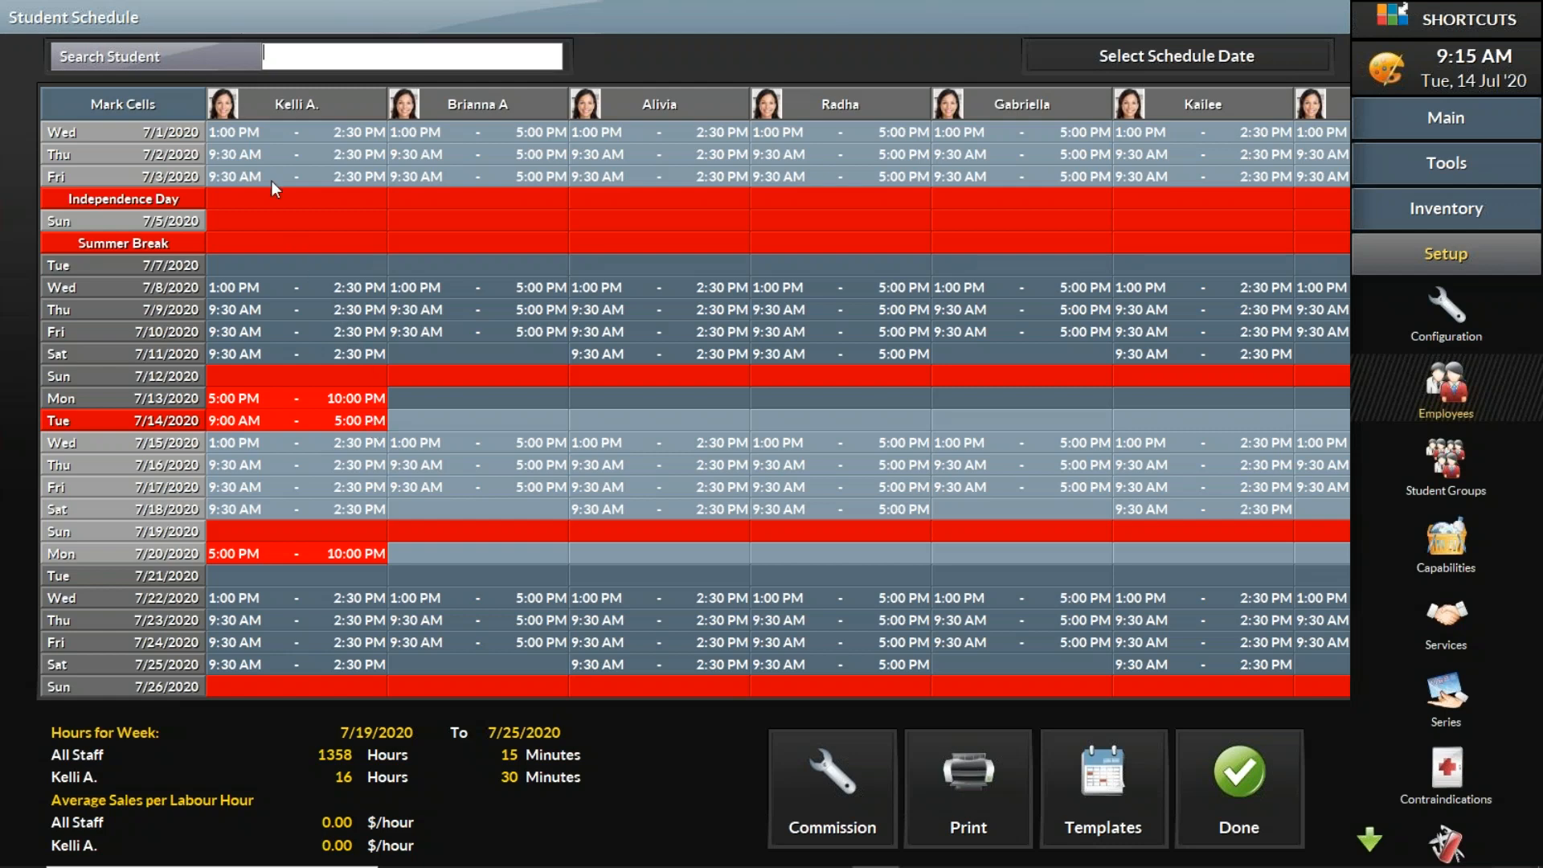
Step: Mark a one-week block of the first student's schedule cells and schedule it to repeat until August 31, 2020
scroll(65, 88, up, 2)
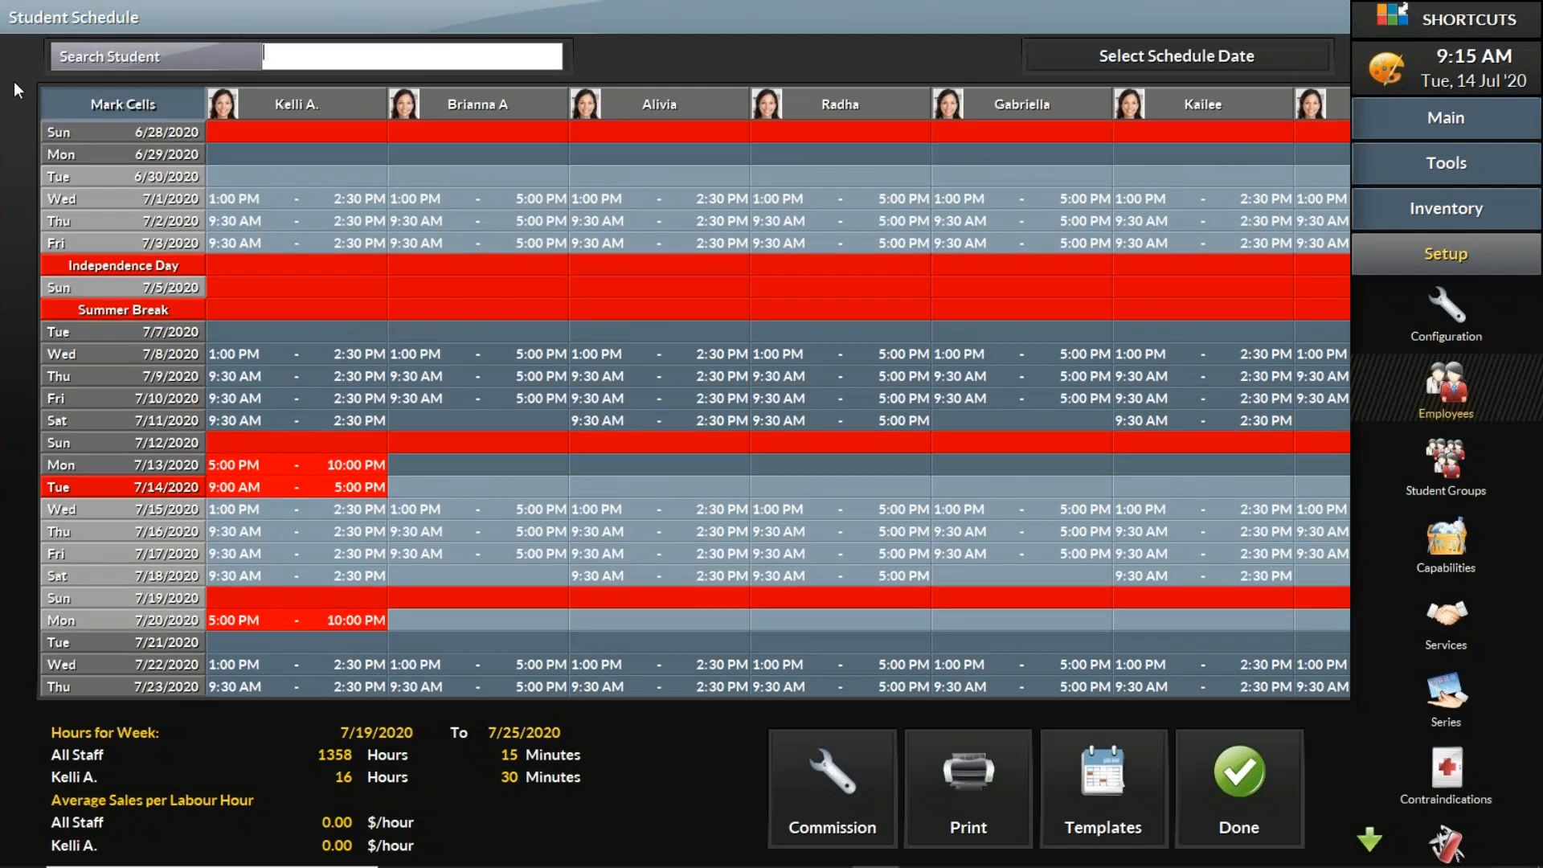
click(95, 100)
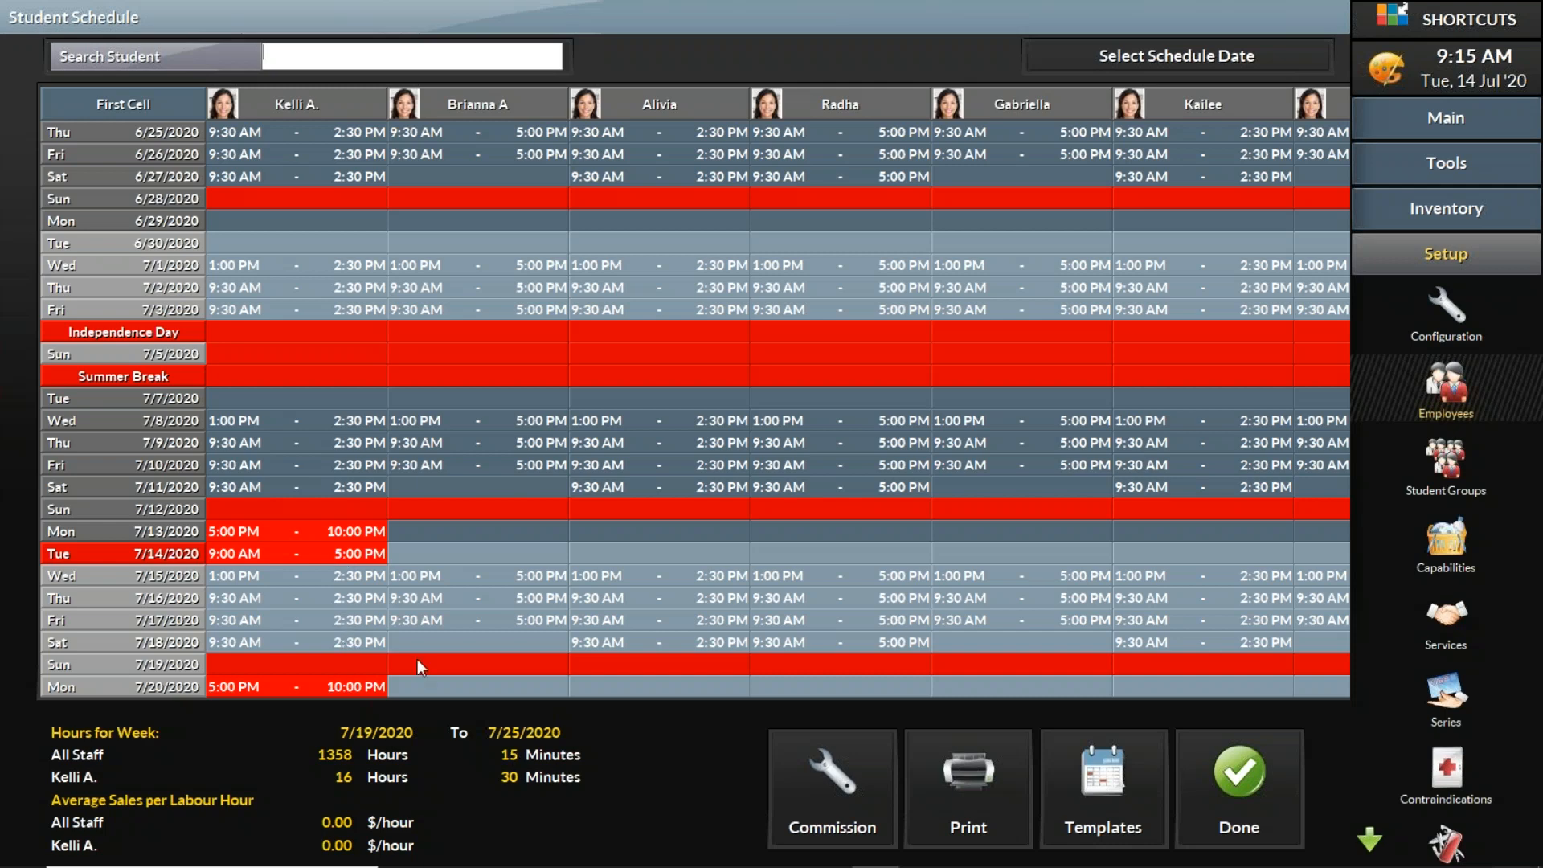
click(305, 557)
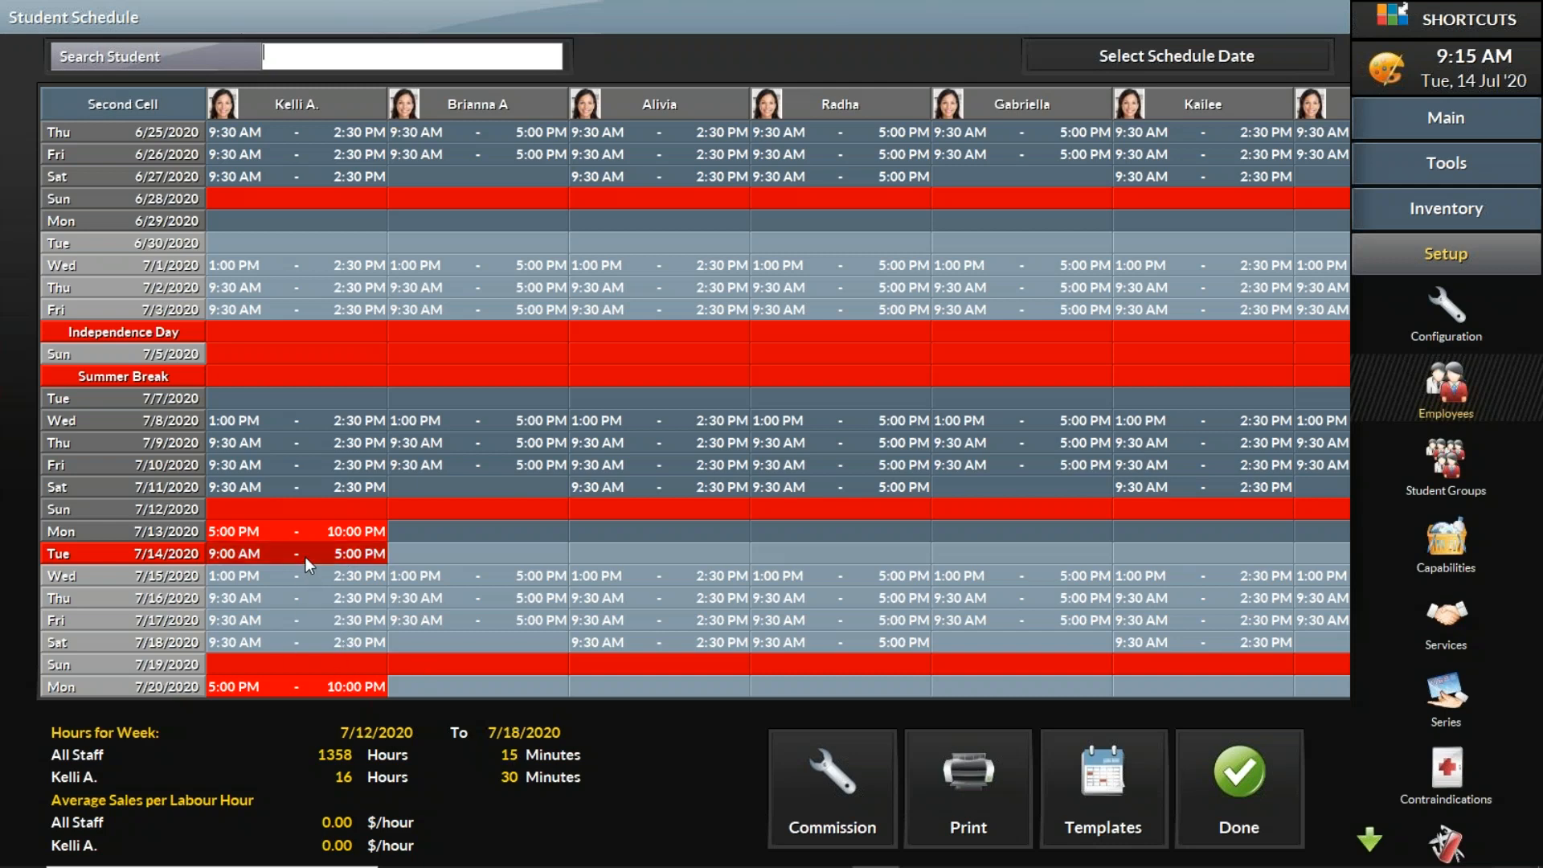
click(301, 684)
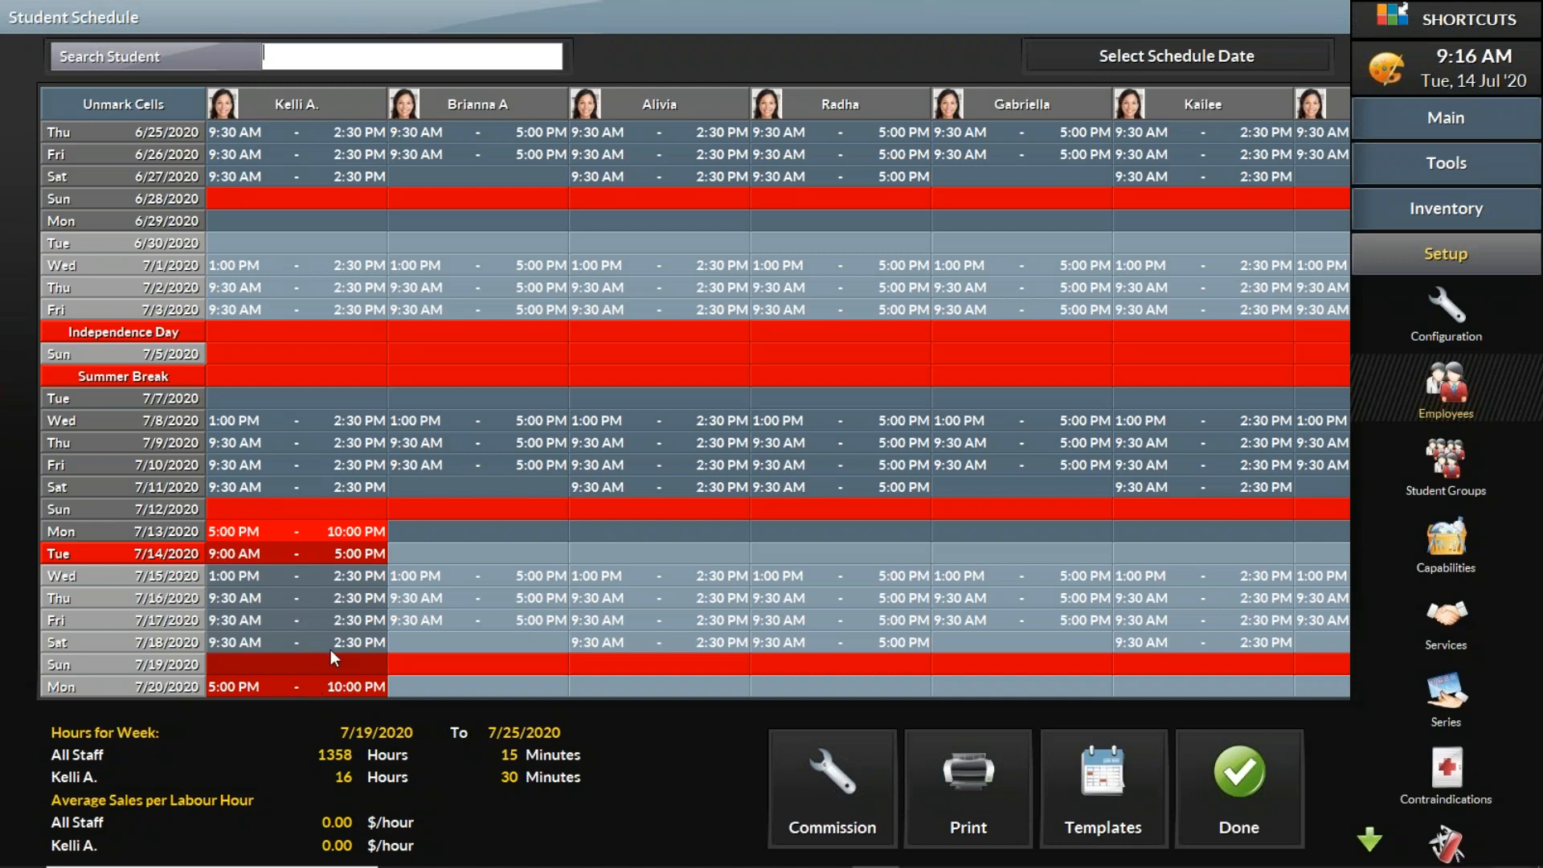
click(327, 602)
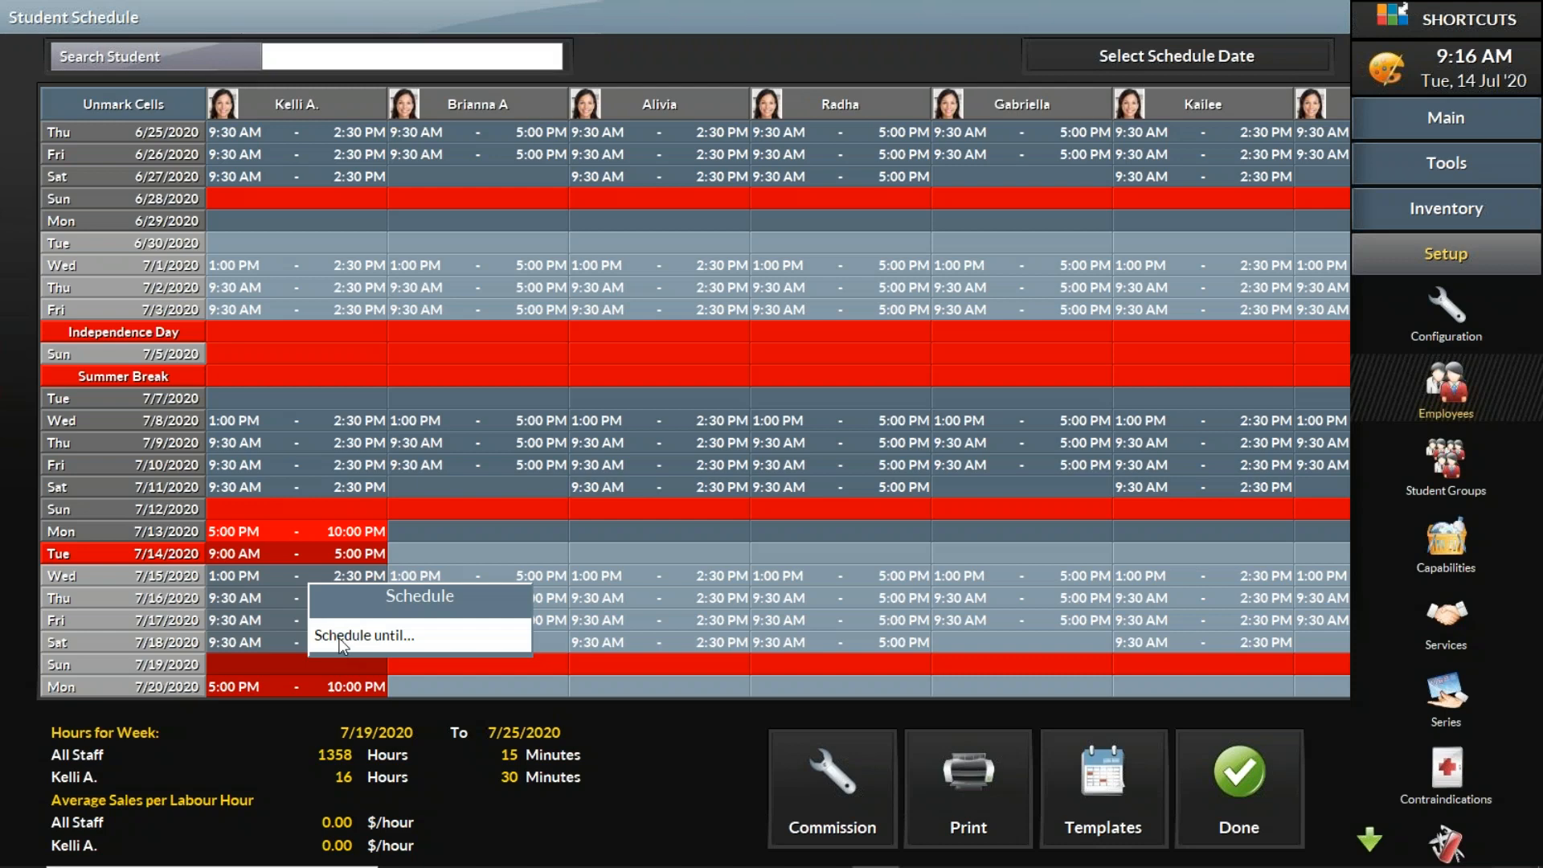
click(343, 636)
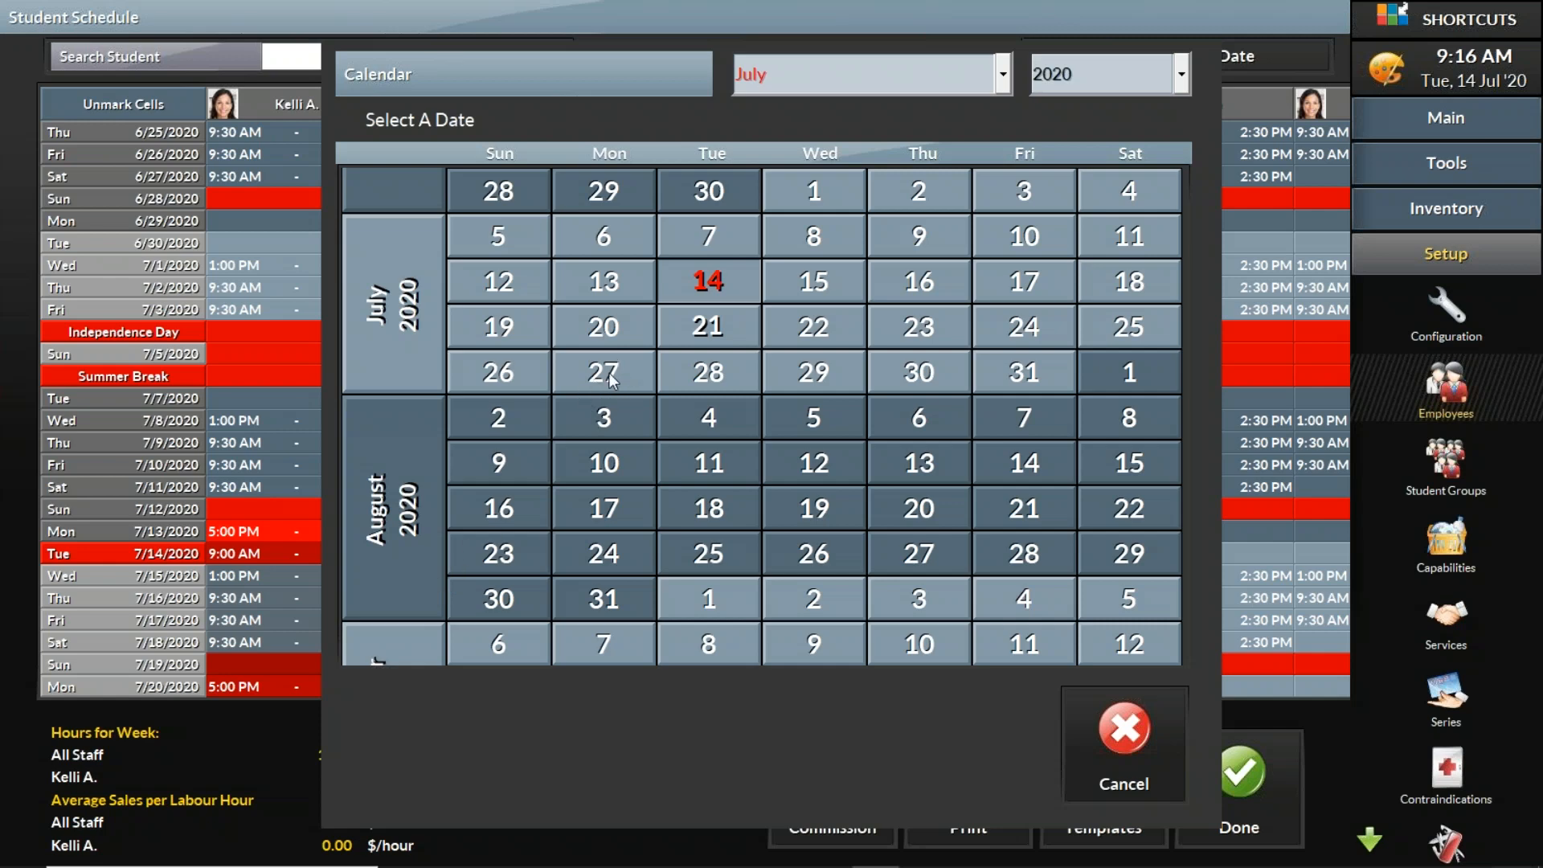
click(624, 607)
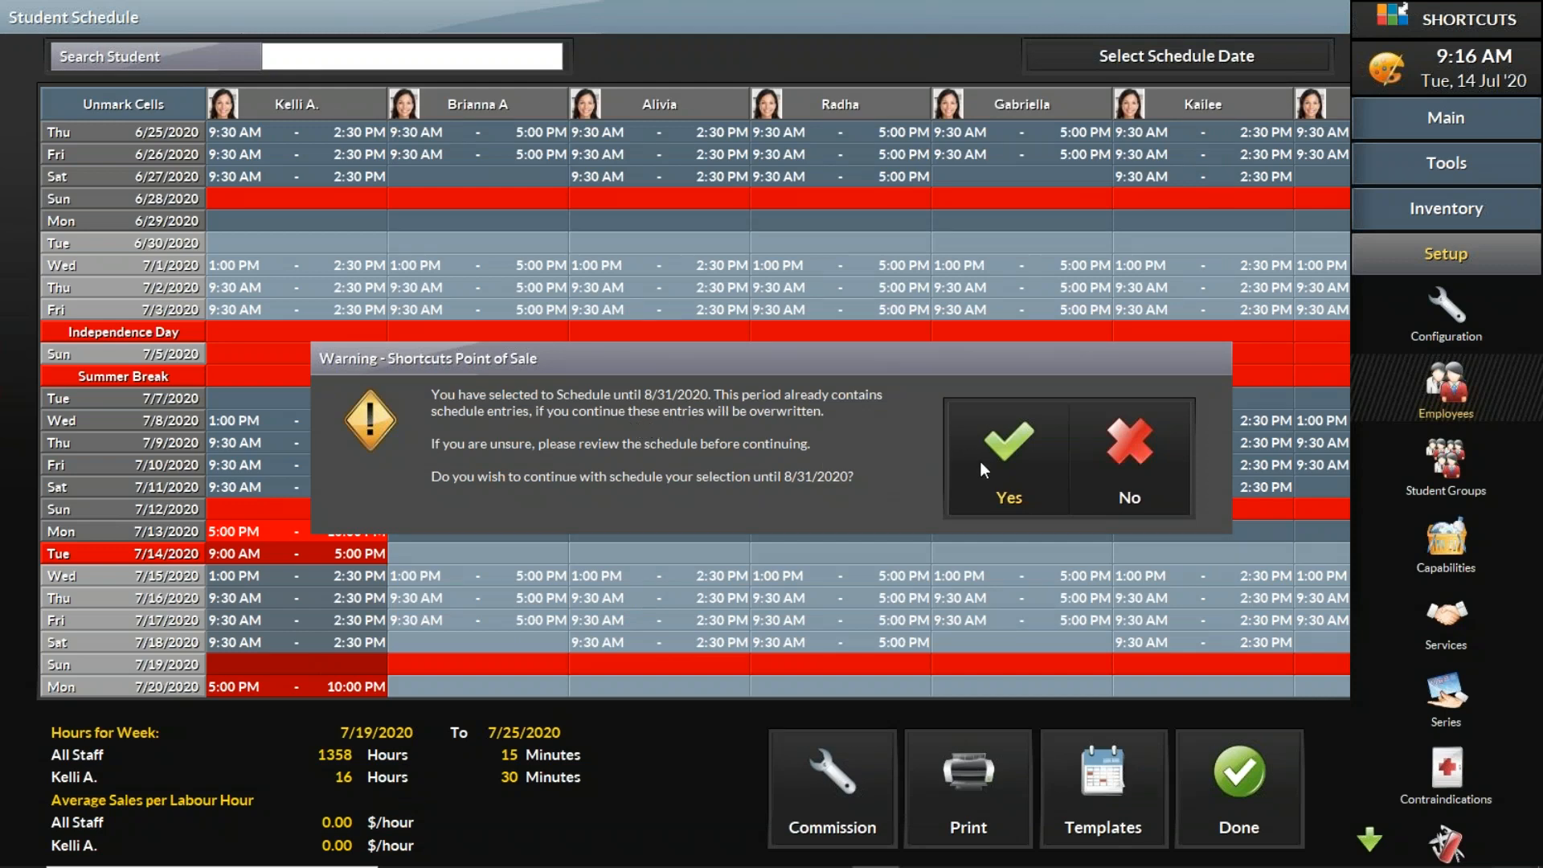
click(1002, 460)
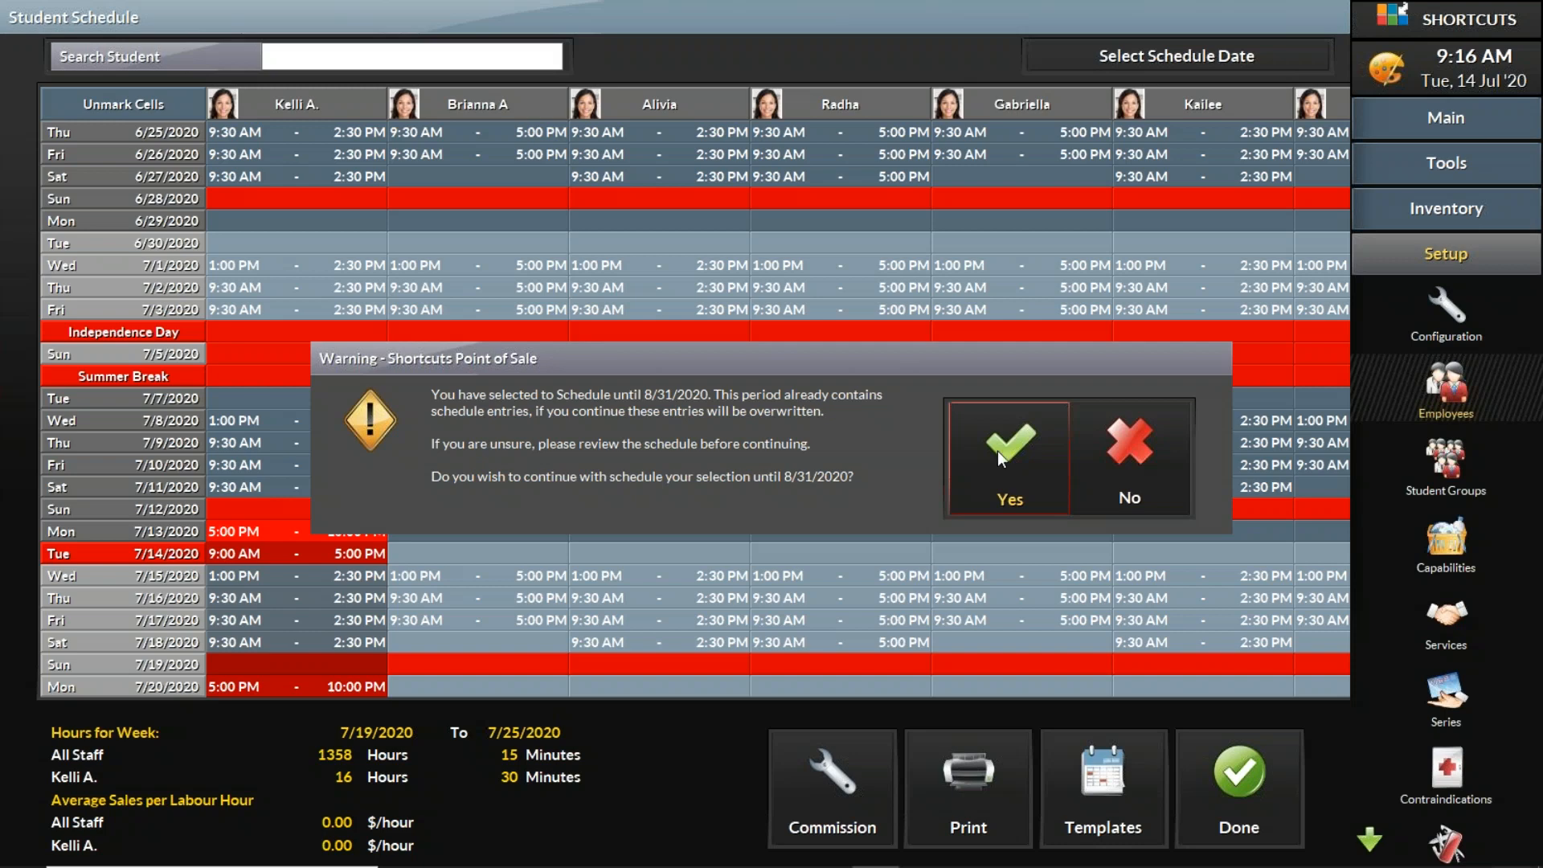
click(999, 456)
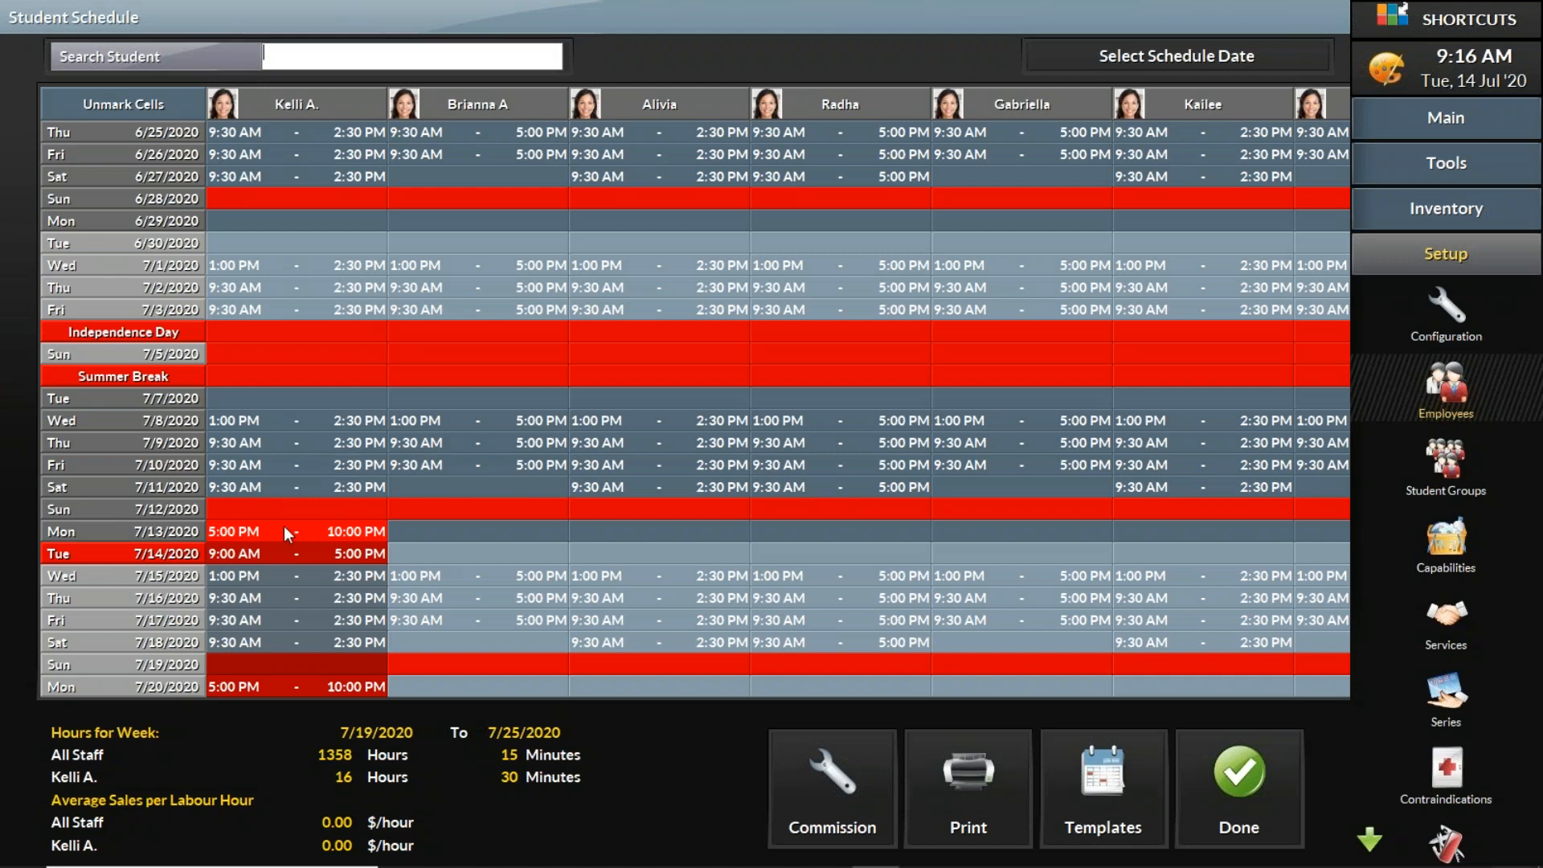
Step: Unmark the cells and scroll through the first student's schedule to review the repeated days off
click(171, 105)
click(131, 102)
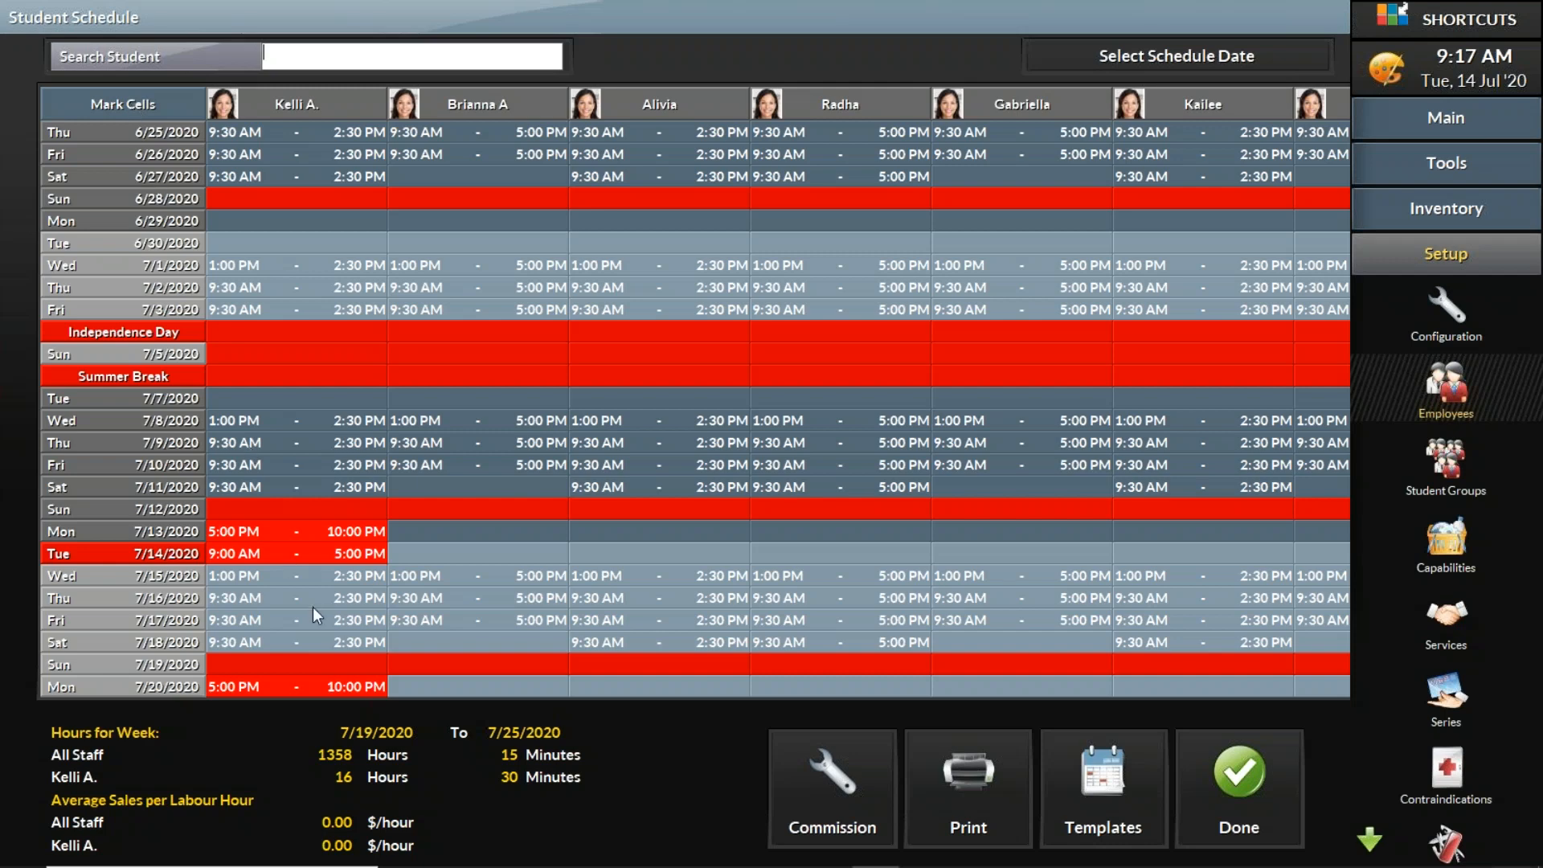
scroll(320, 708, down, 2)
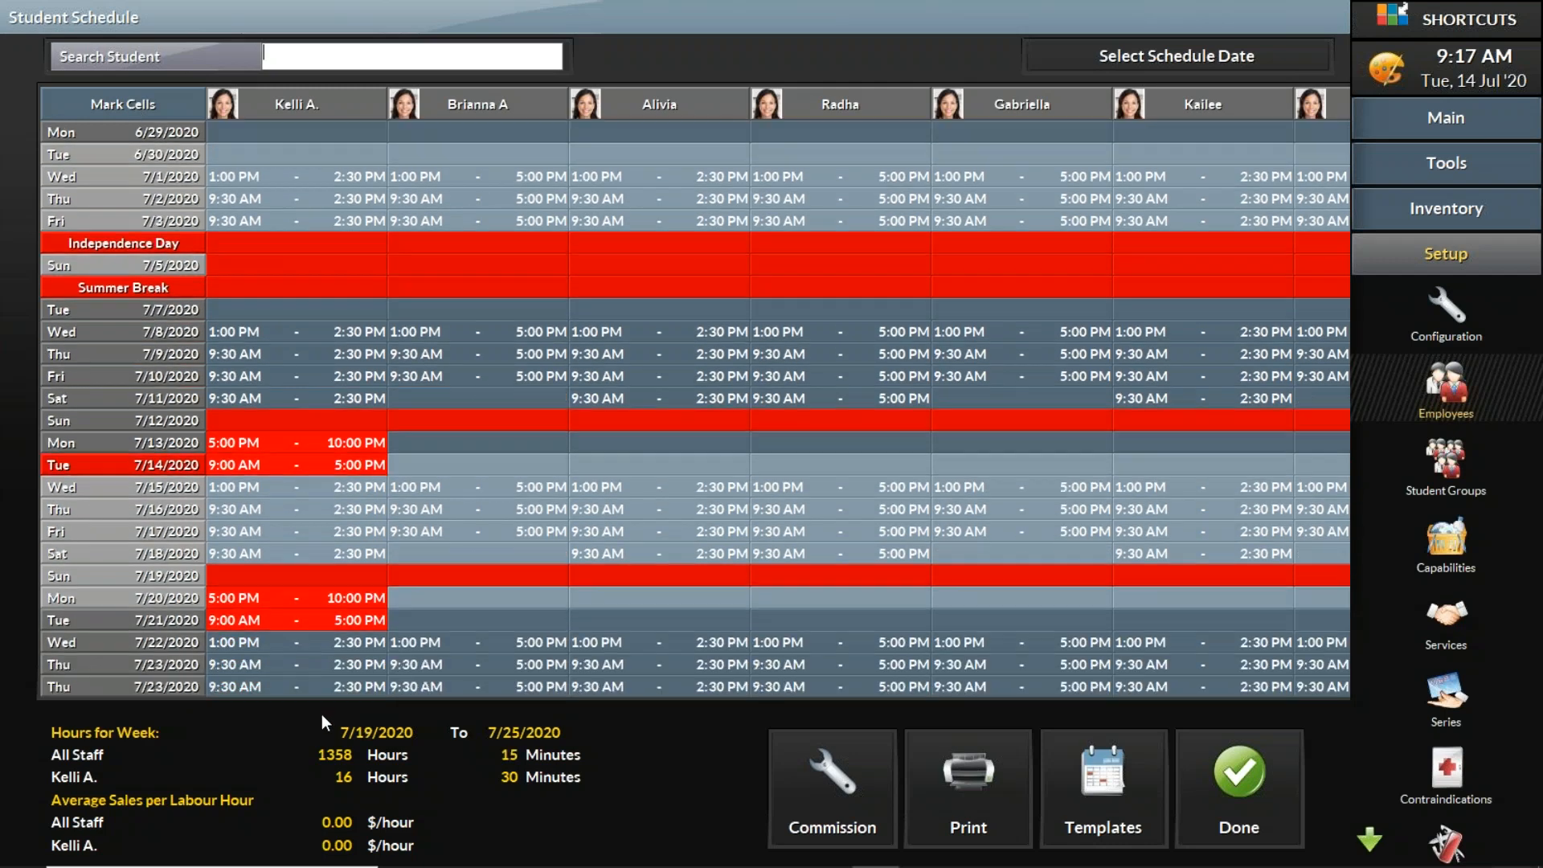
scroll(322, 714, down, 9)
scroll(321, 727, down, 13)
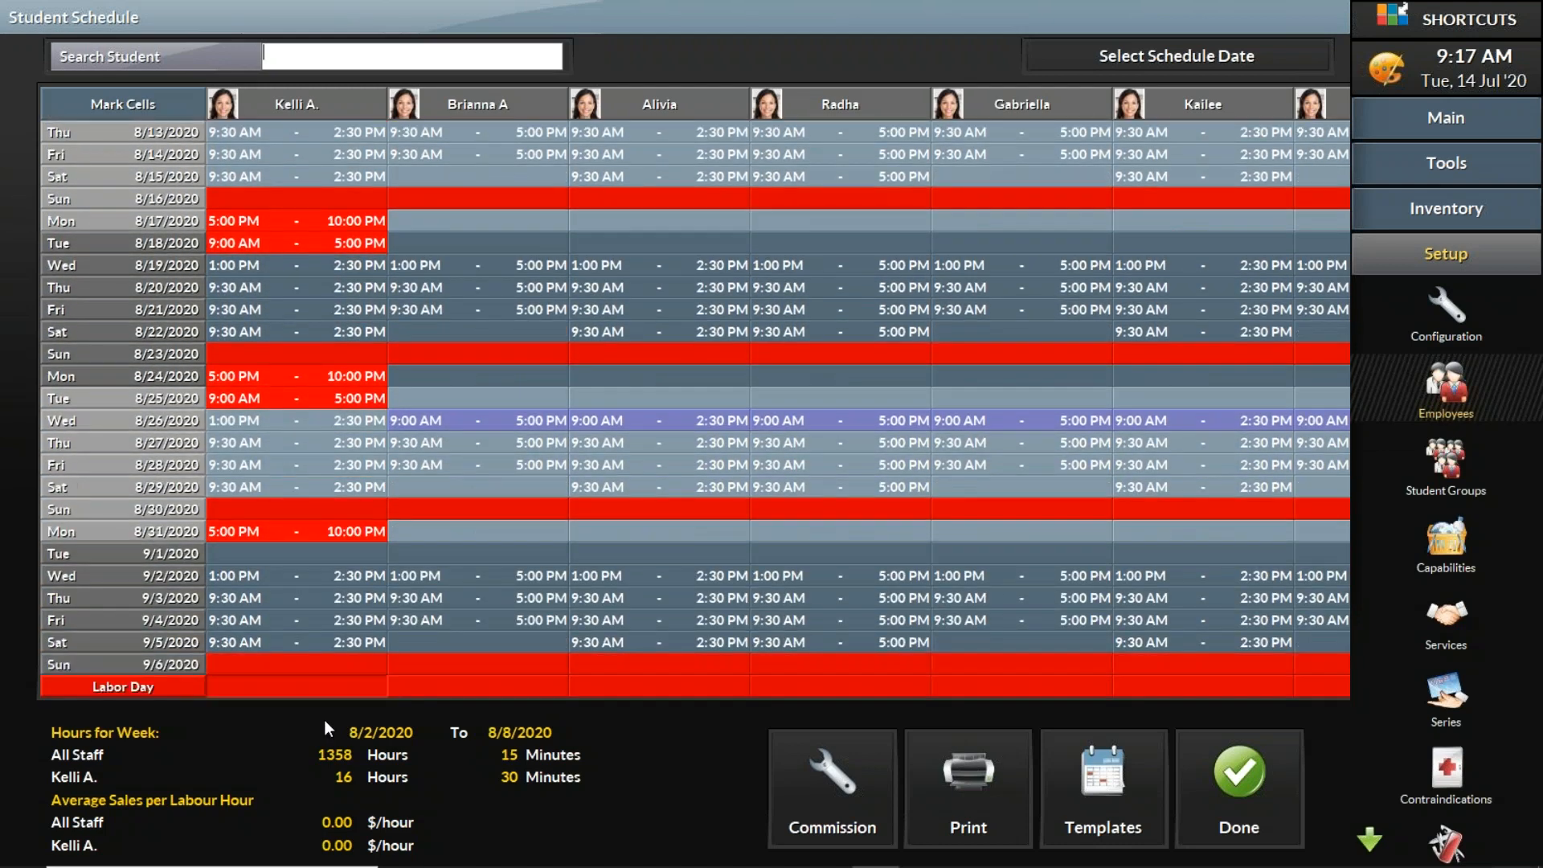
scroll(329, 385, up, 8)
scroll(346, 8, up, 5)
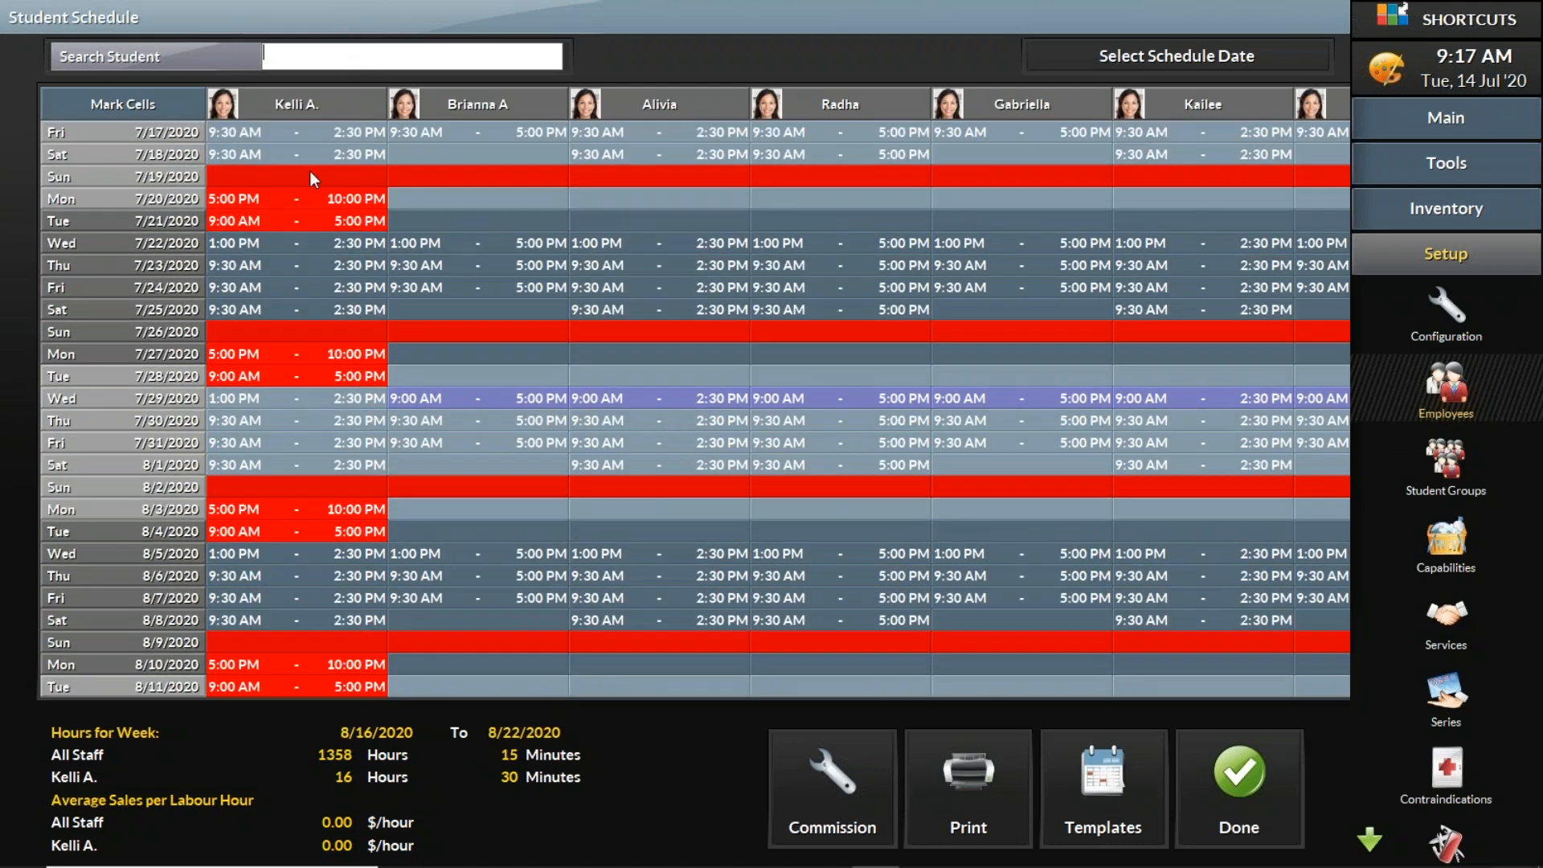
scroll(327, 70, up, 5)
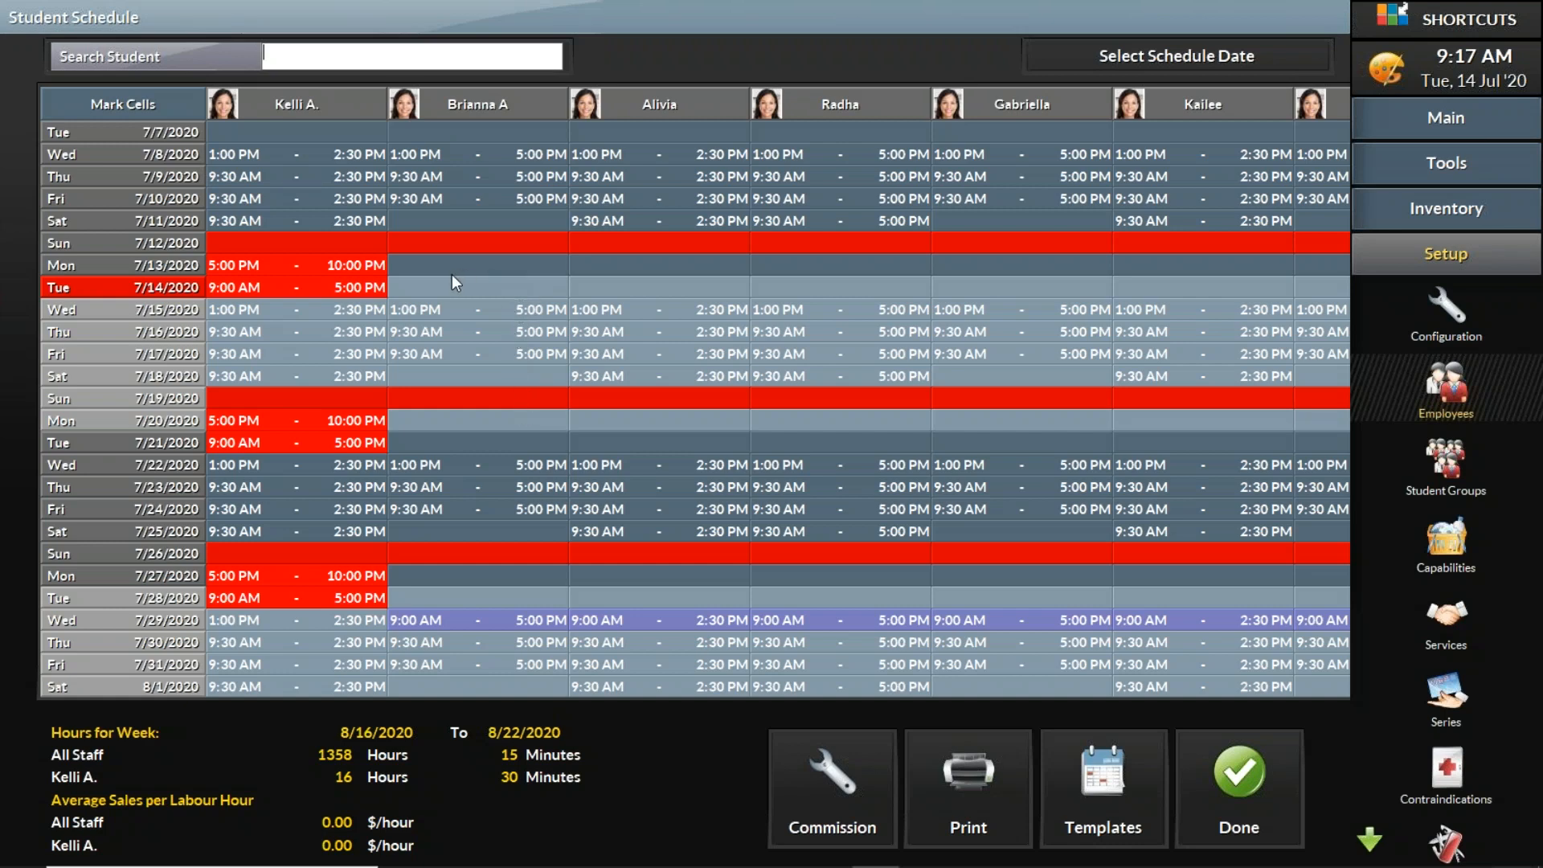
Step: Mark the first student's July 14 to July 20 cells and copy them into the third student's column, confirming the overwrite
click(124, 104)
click(294, 288)
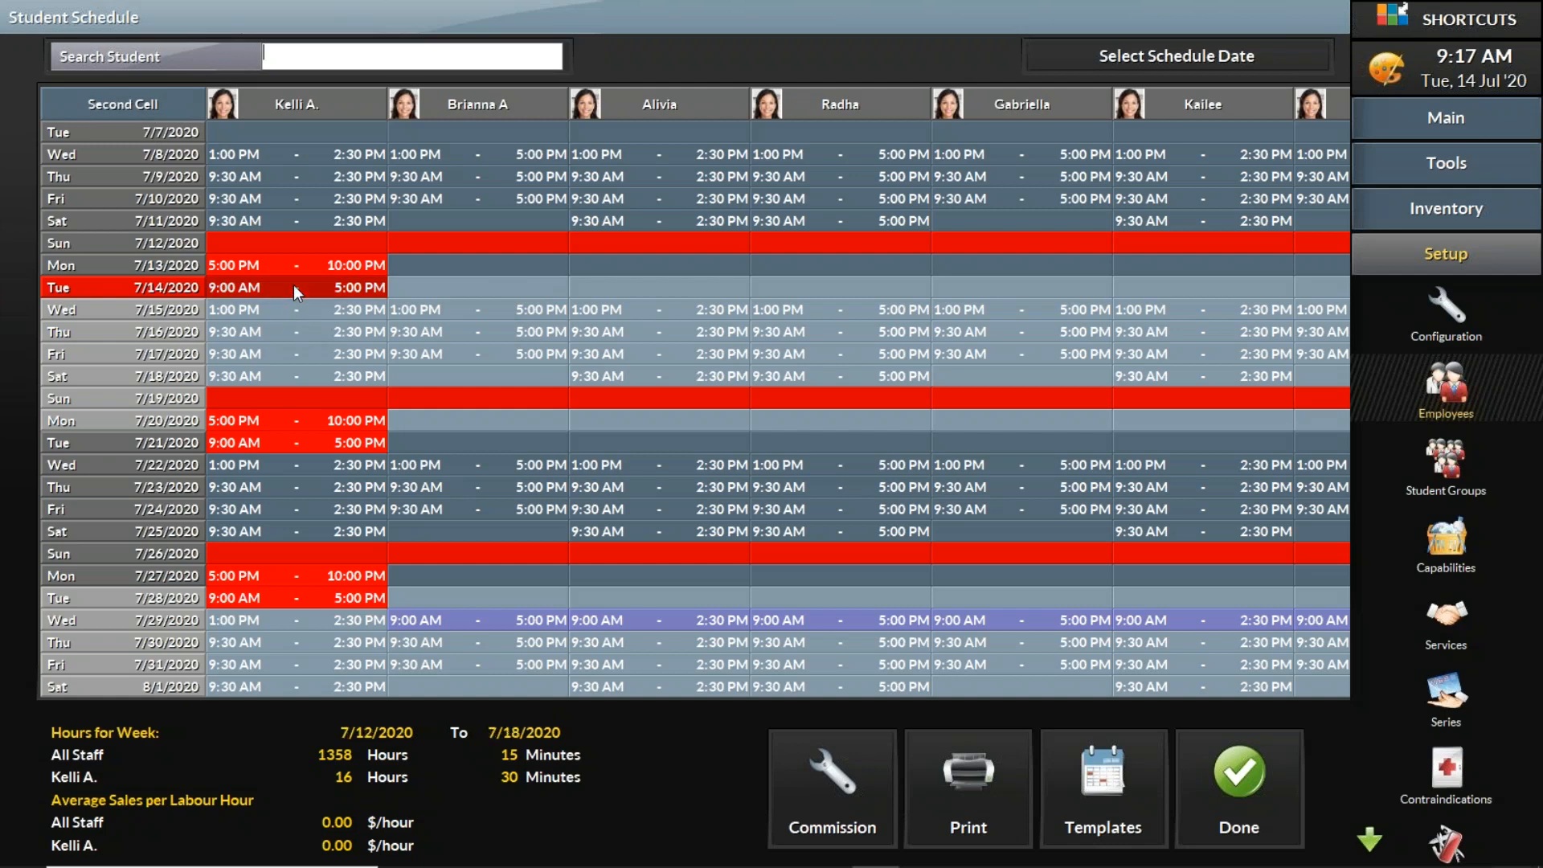
click(325, 419)
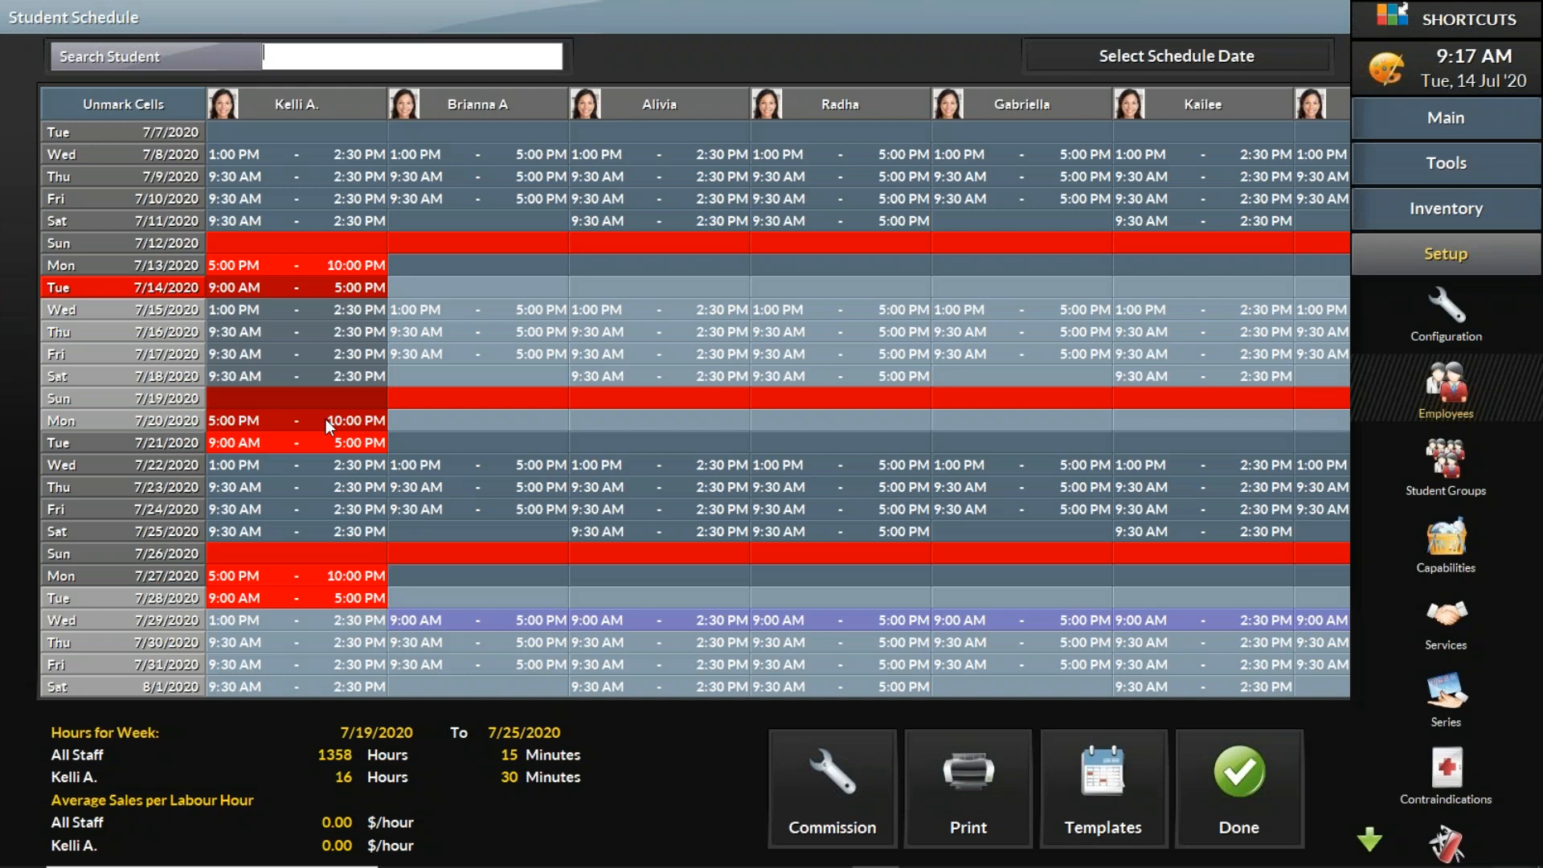
click(301, 320)
click(450, 329)
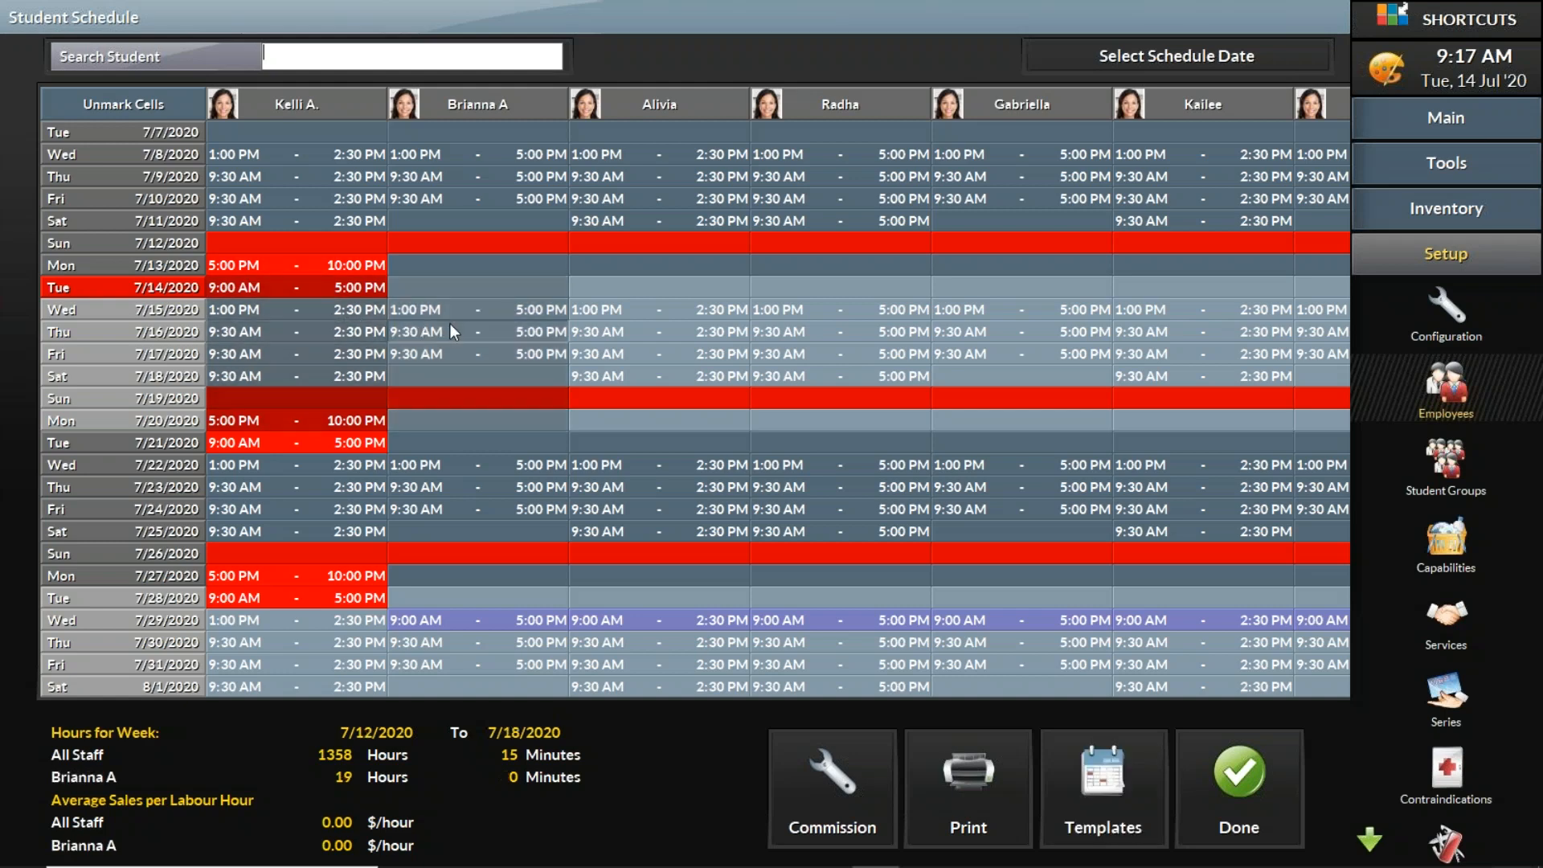
click(591, 328)
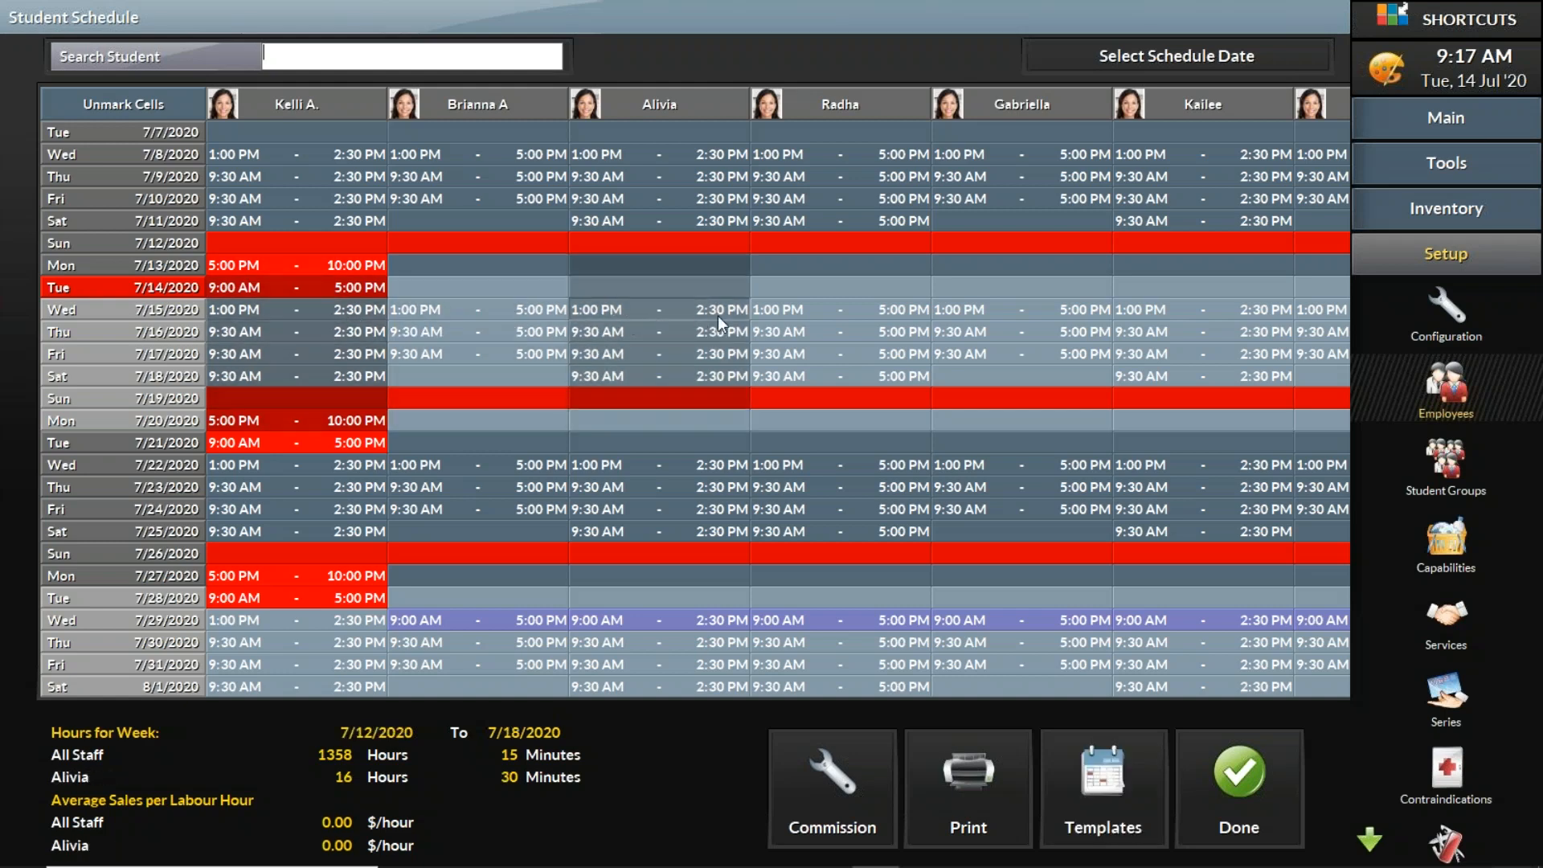
click(814, 321)
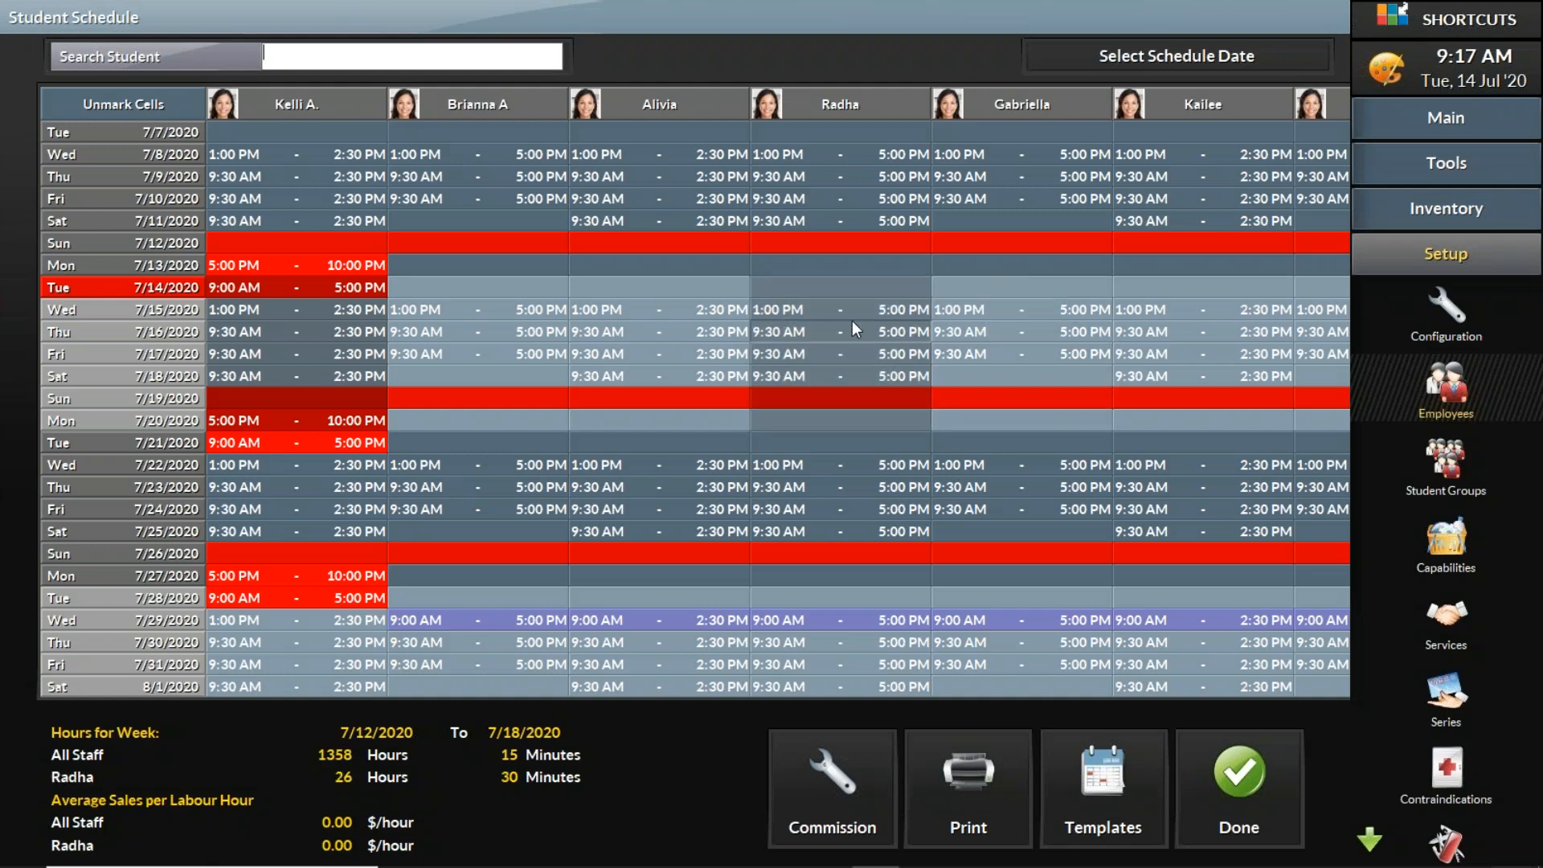
click(671, 319)
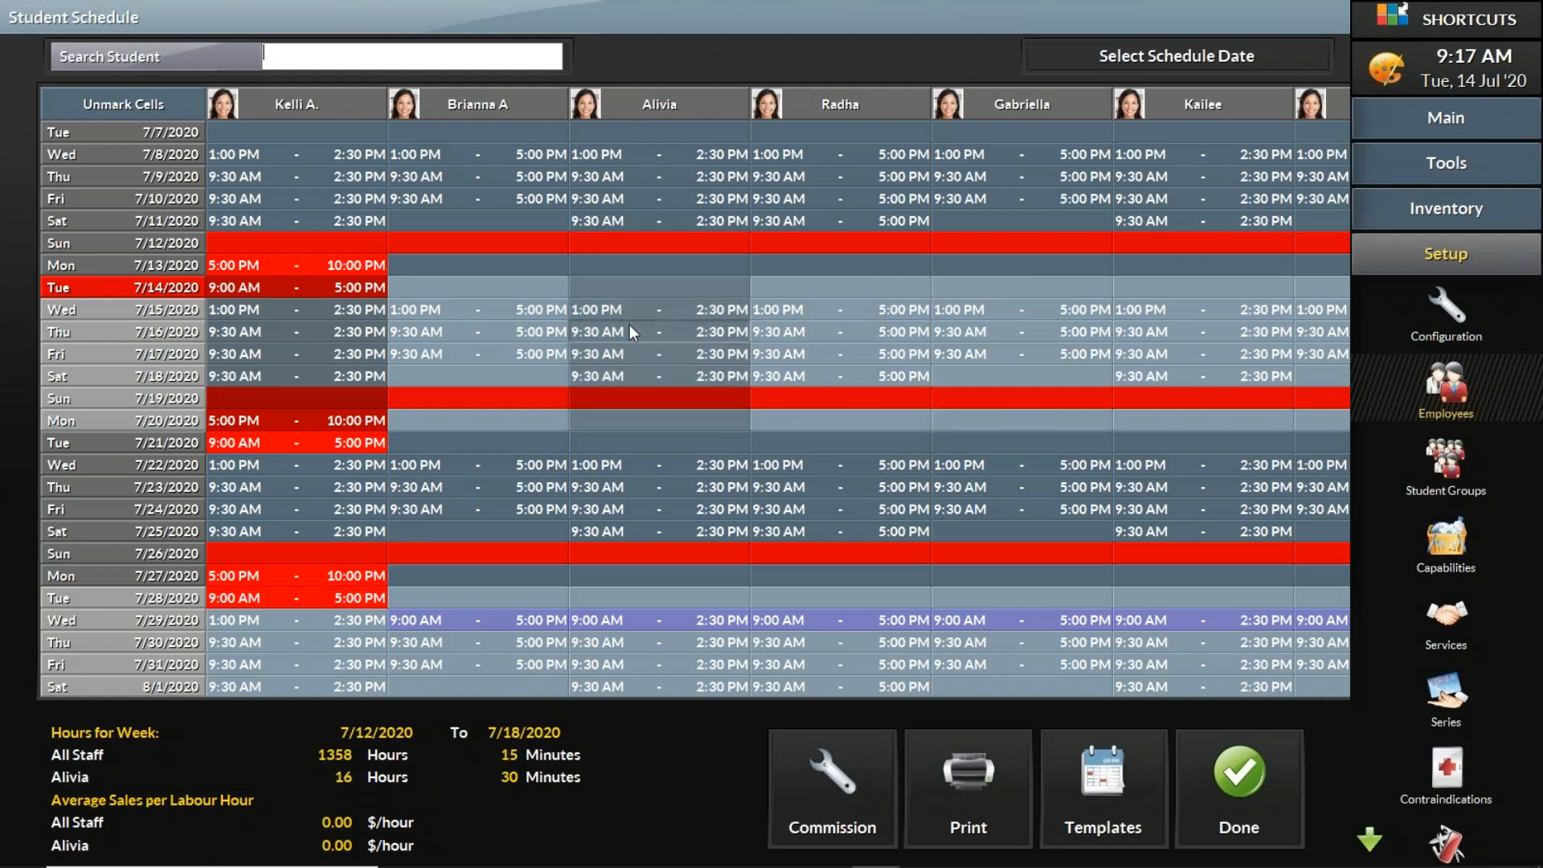
click(495, 332)
click(641, 321)
click(650, 328)
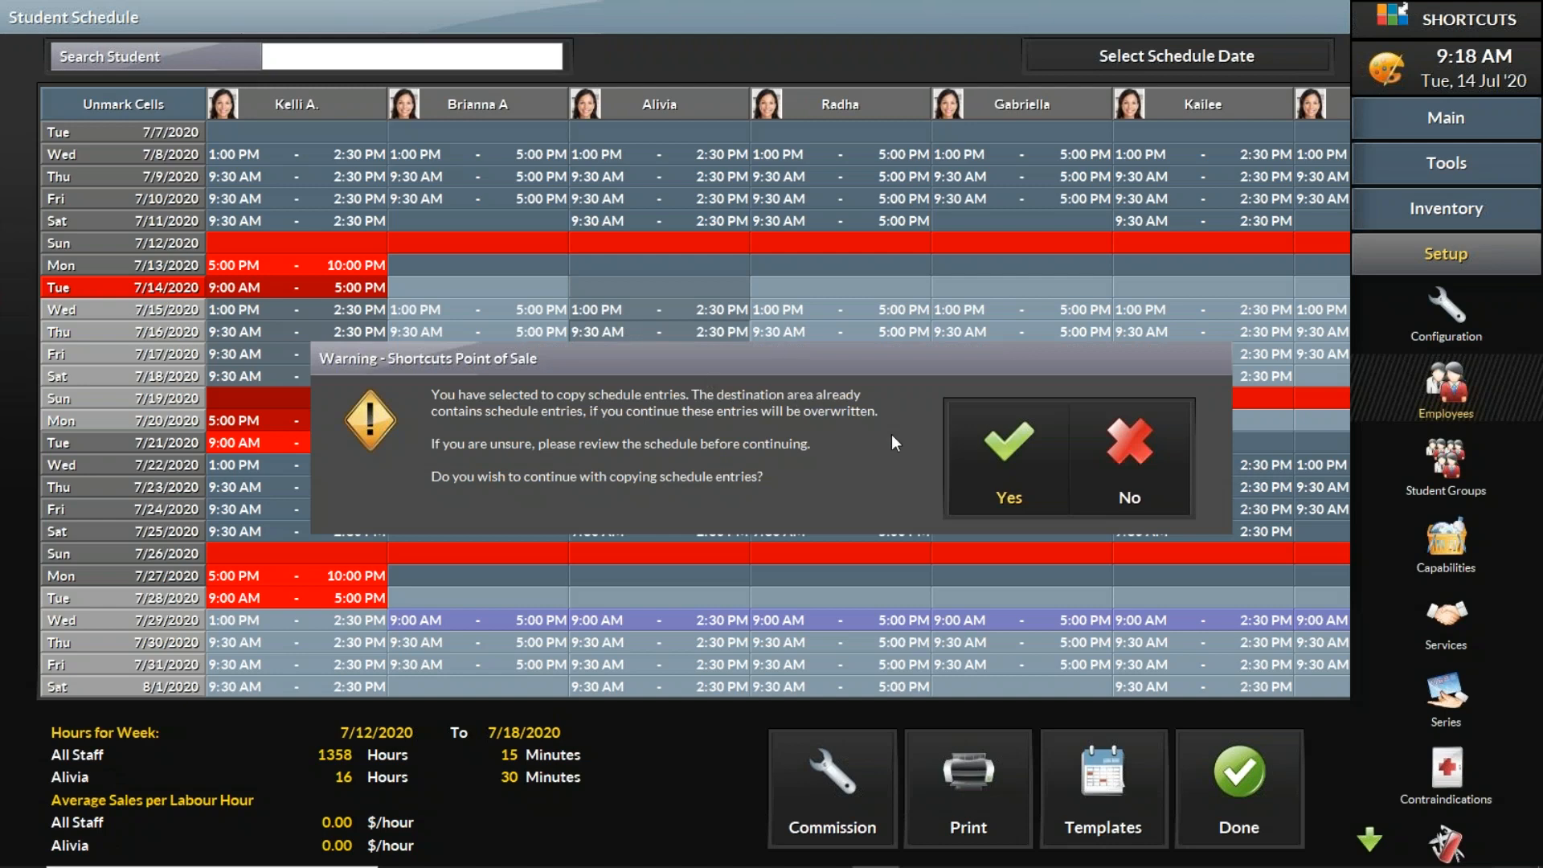
click(1002, 451)
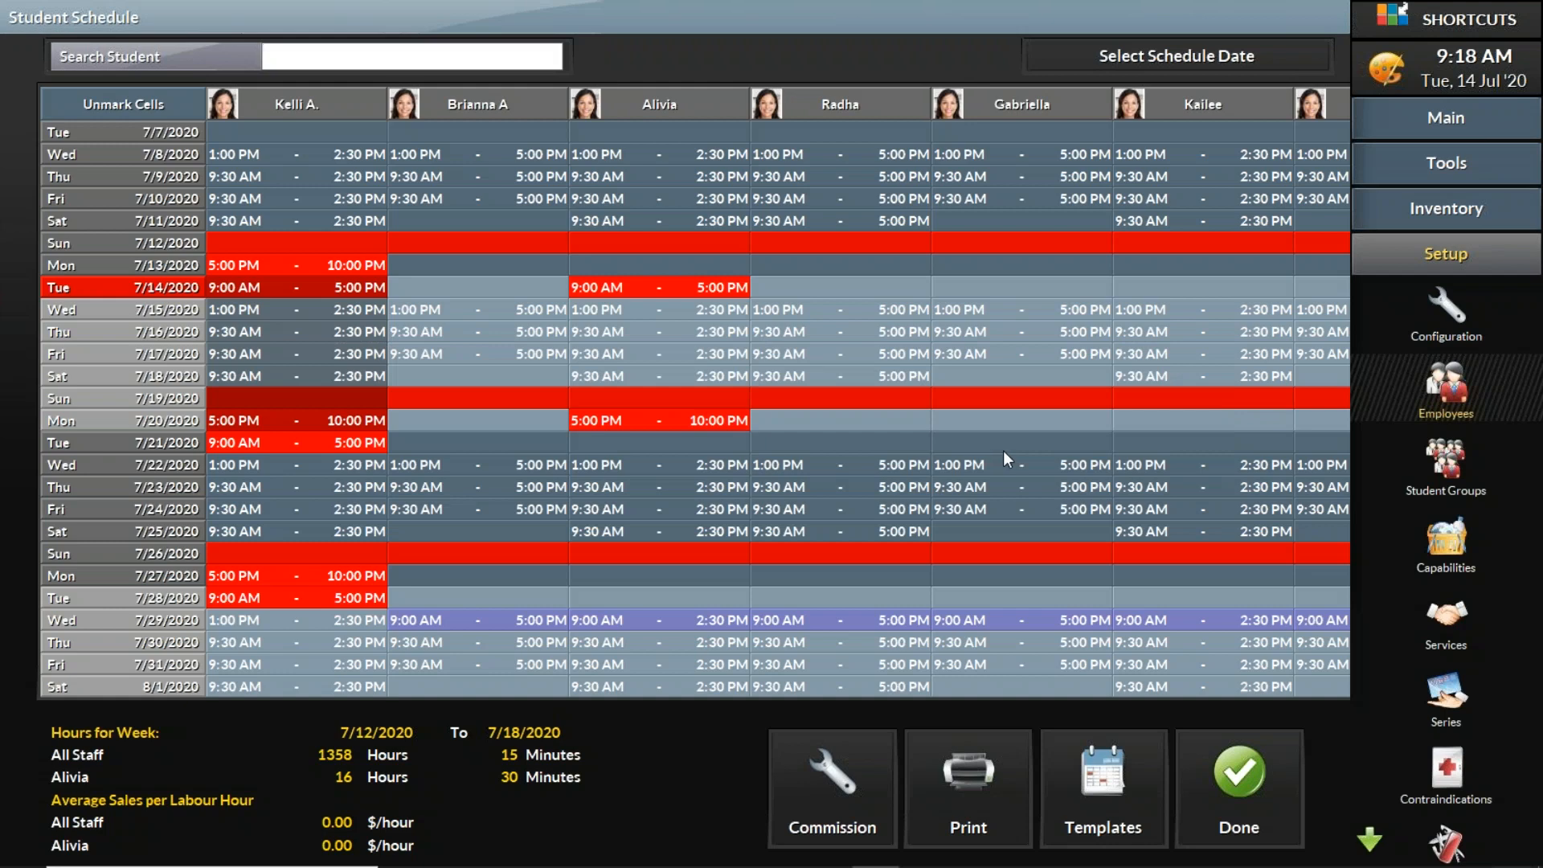
Step: Unmark the cells and change the second student's July 14 shift type to Day Off
click(166, 108)
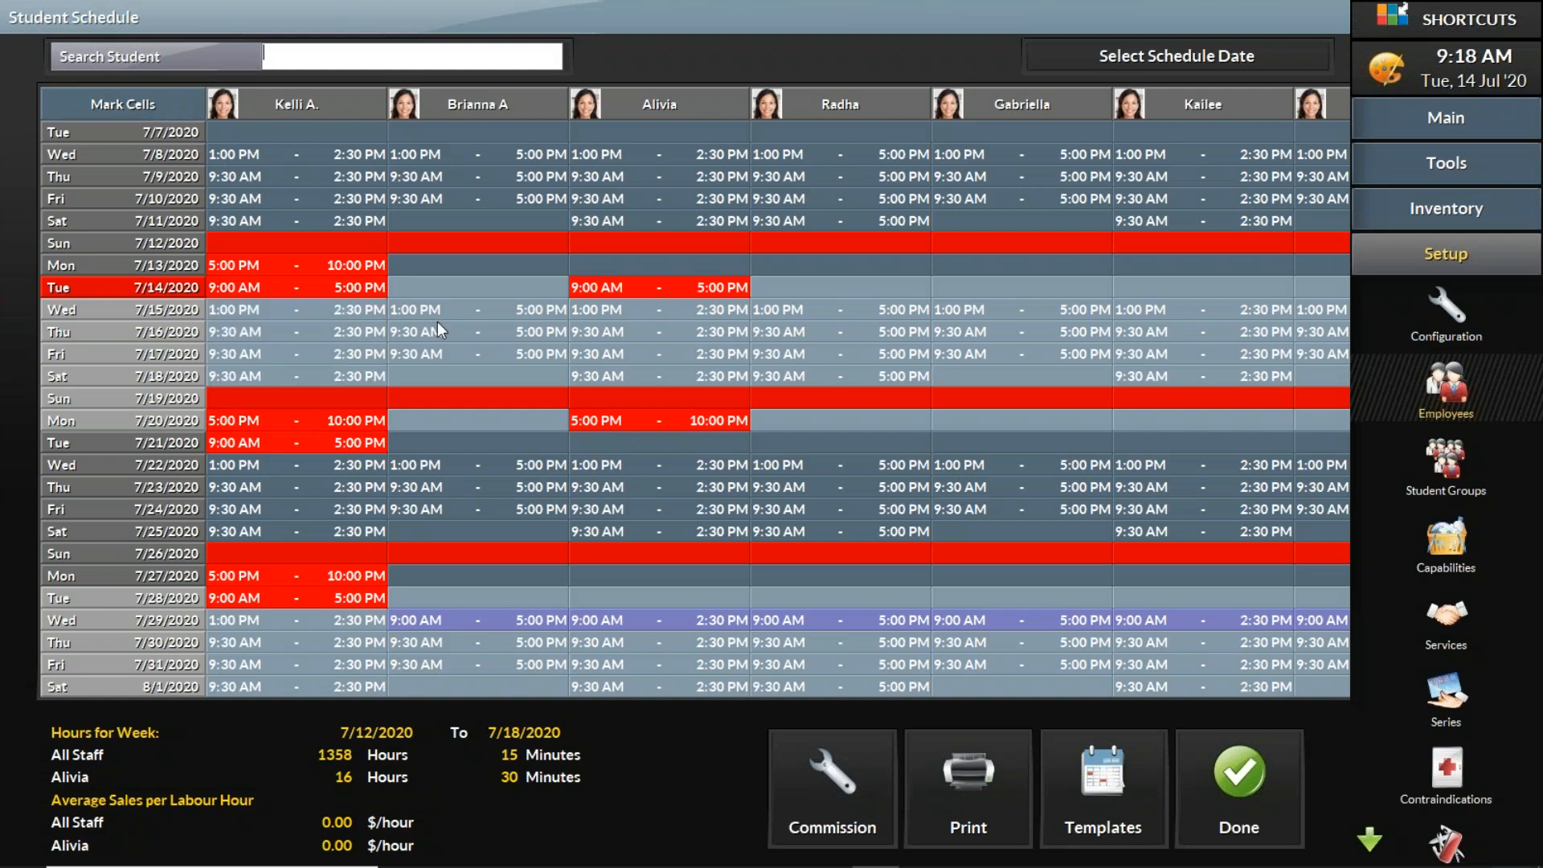
double_click(467, 285)
click(907, 228)
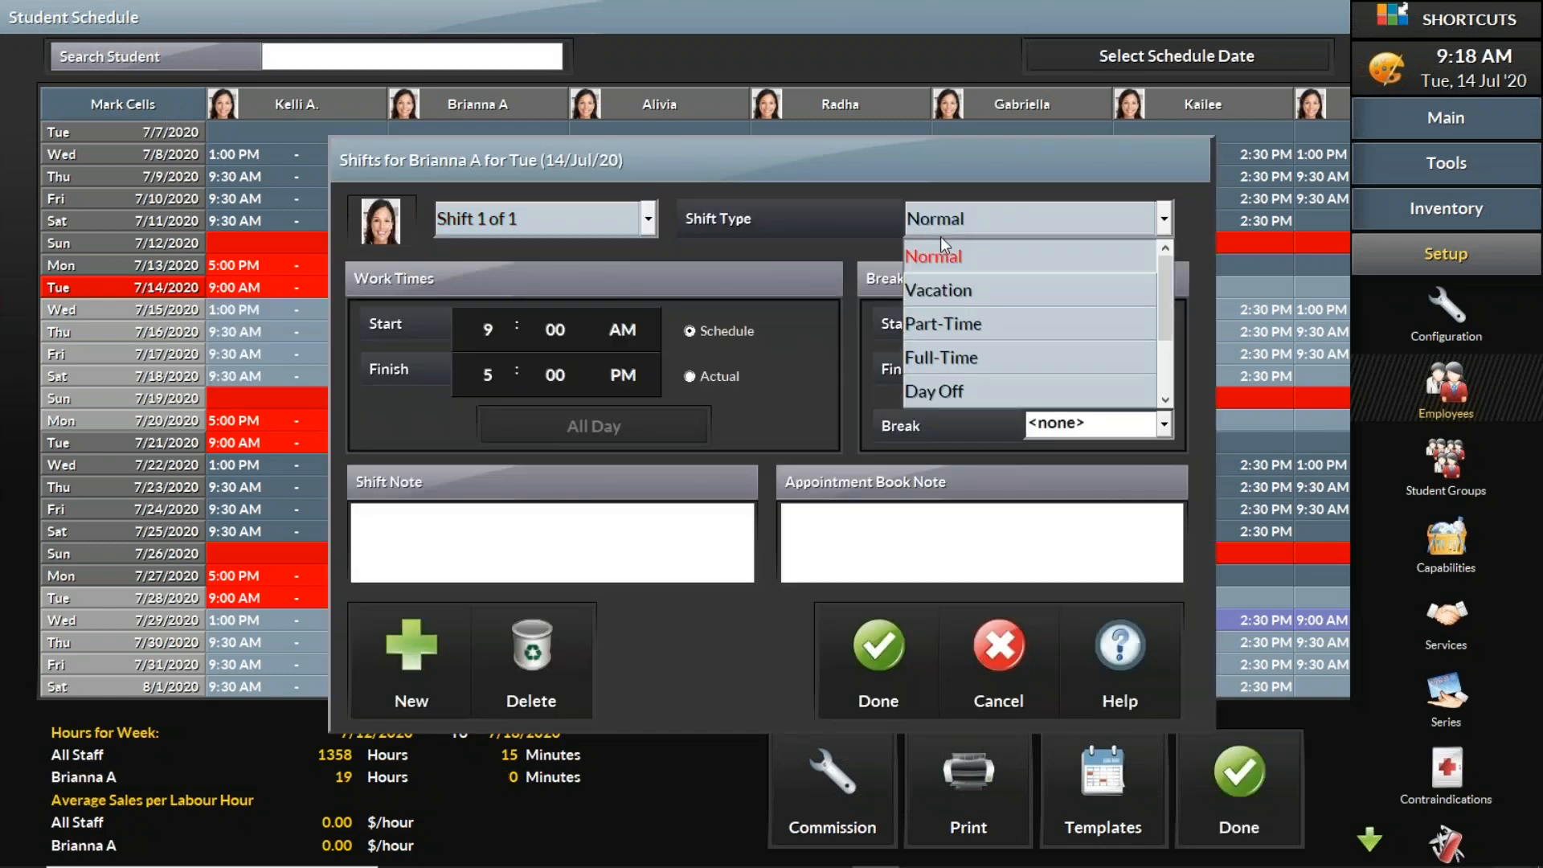
click(969, 396)
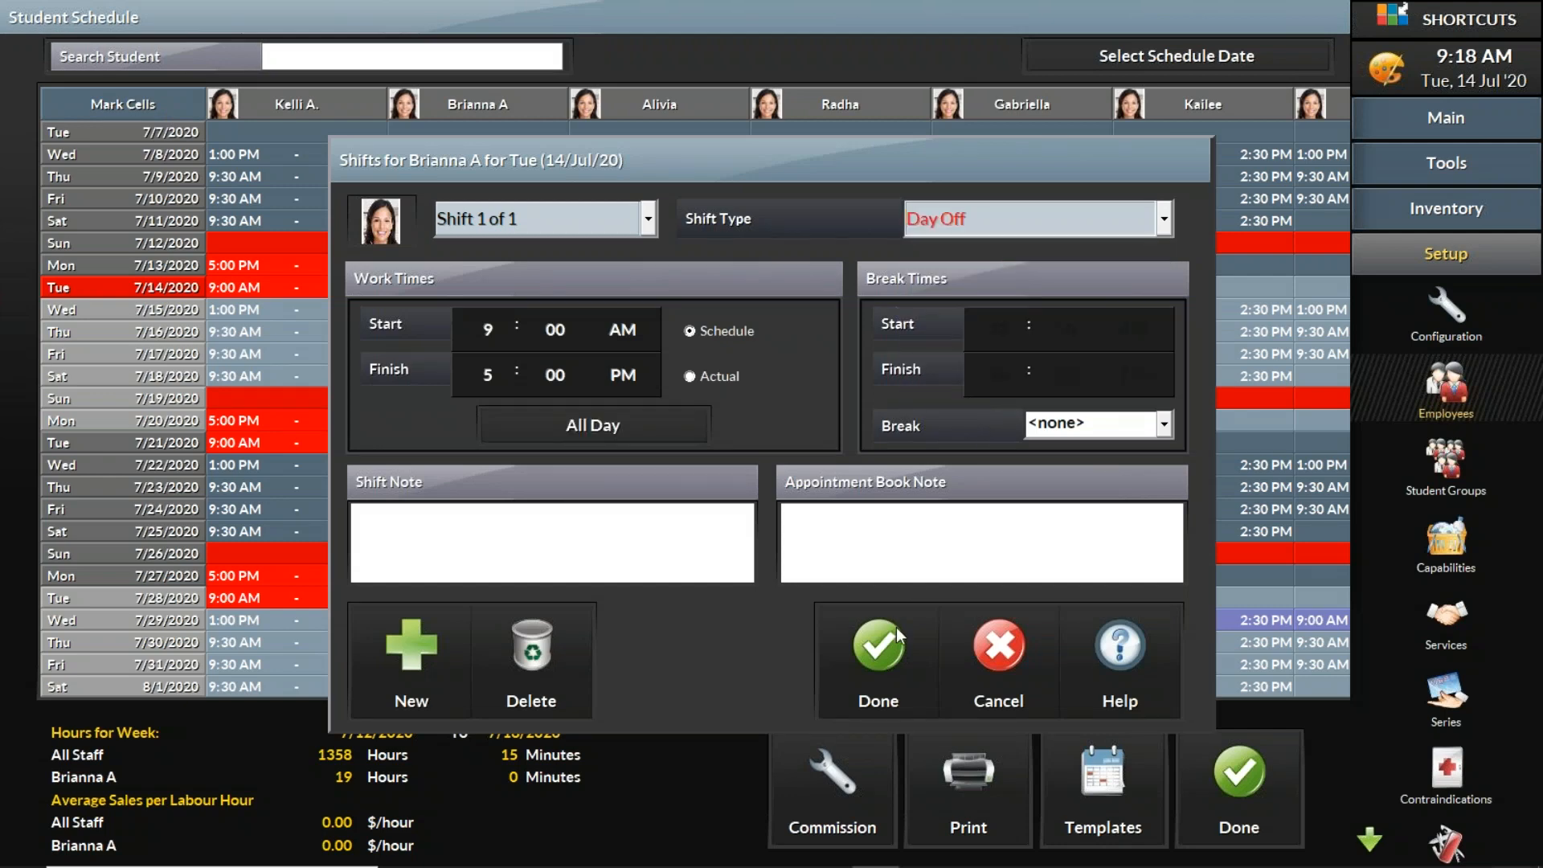
click(888, 648)
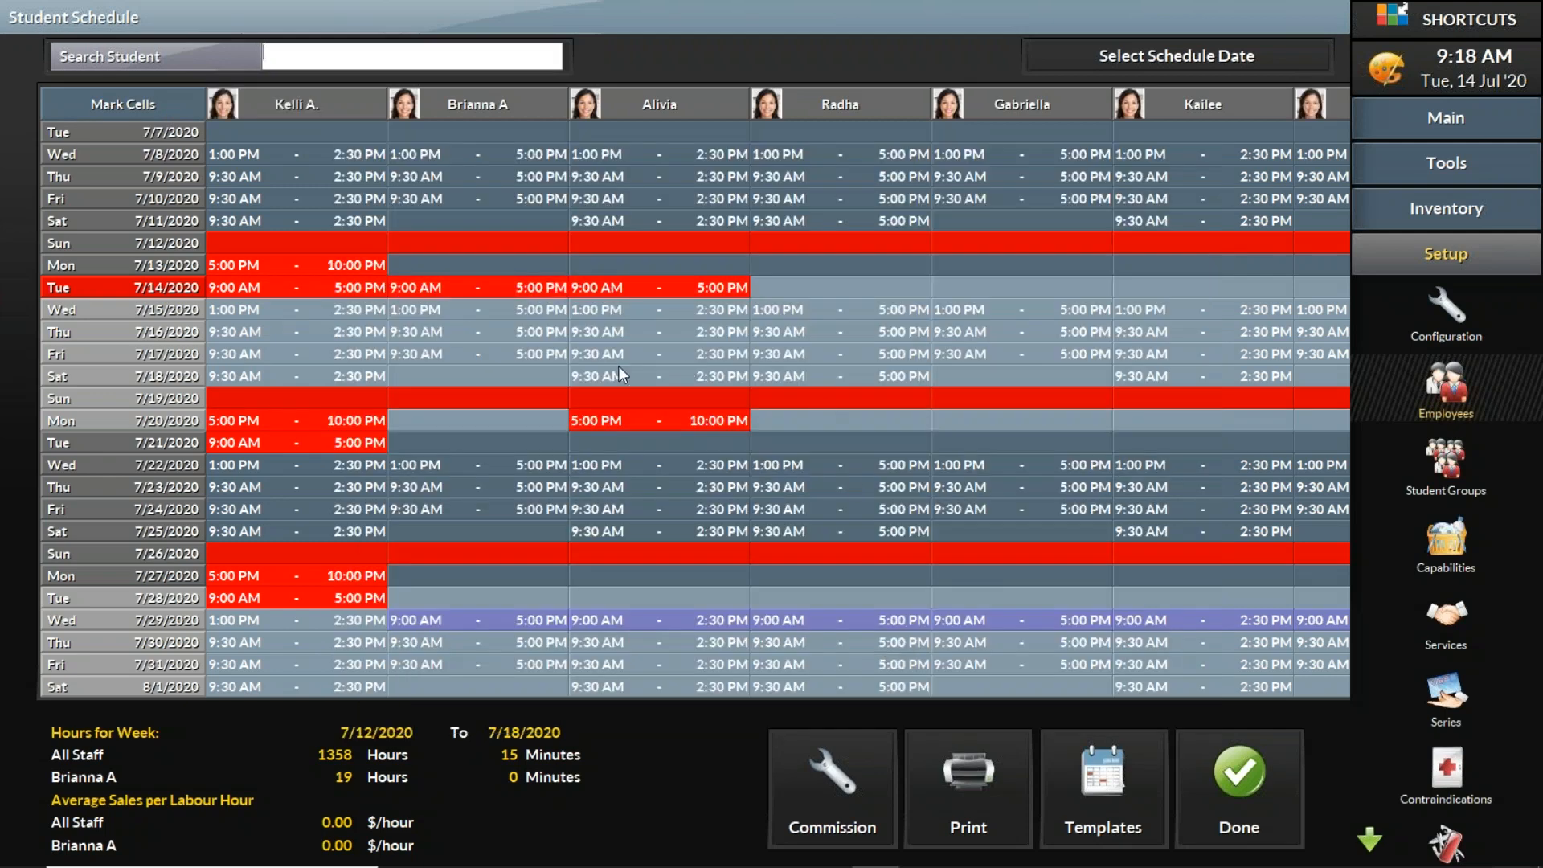
Step: Change the second student's July 18 shift type to Day Off
double_click(487, 374)
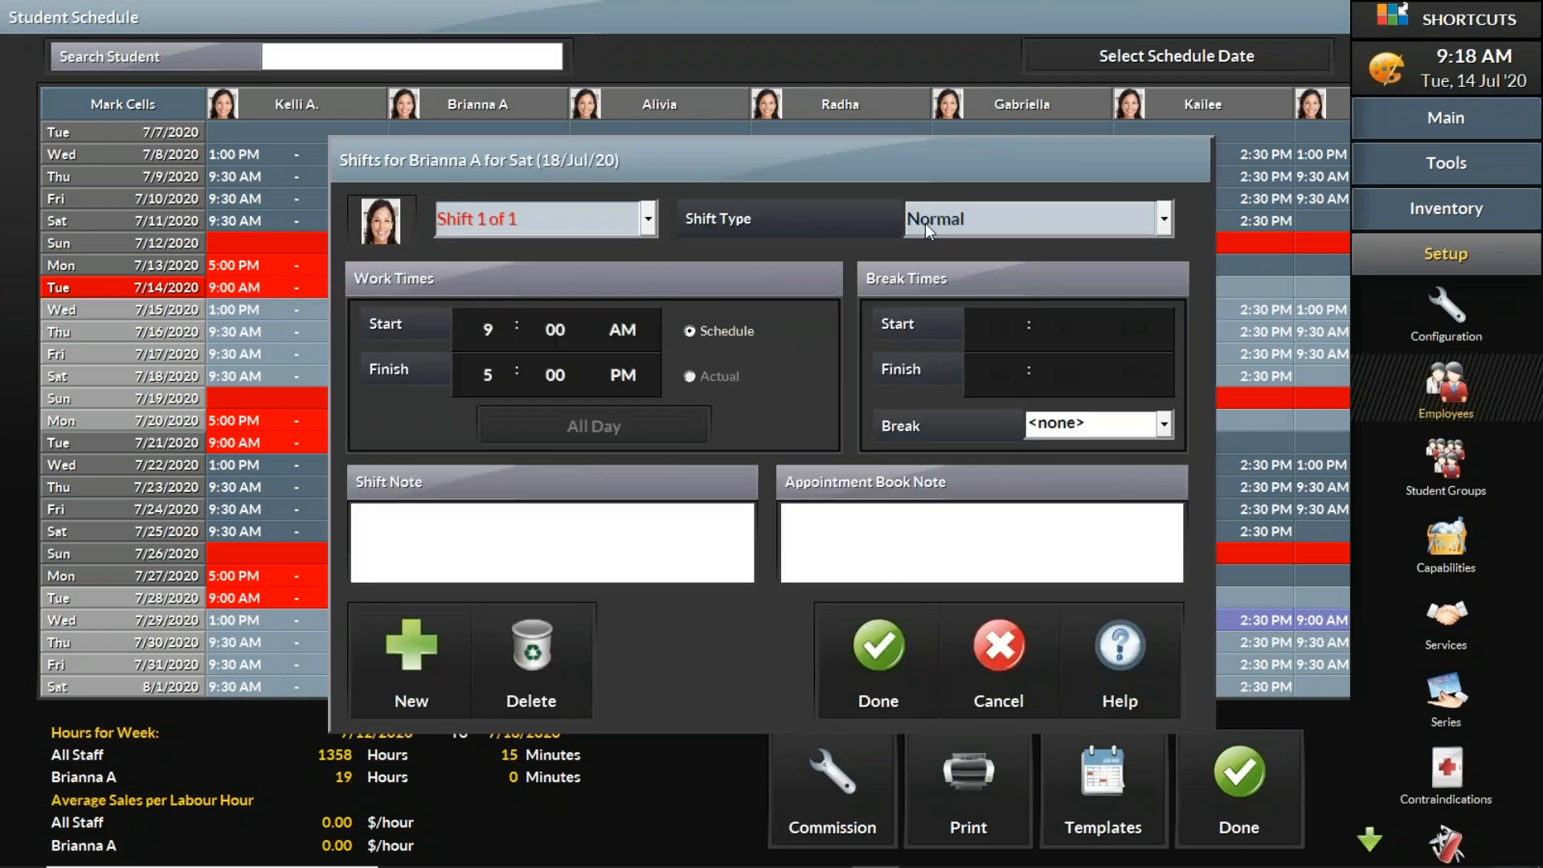
click(964, 207)
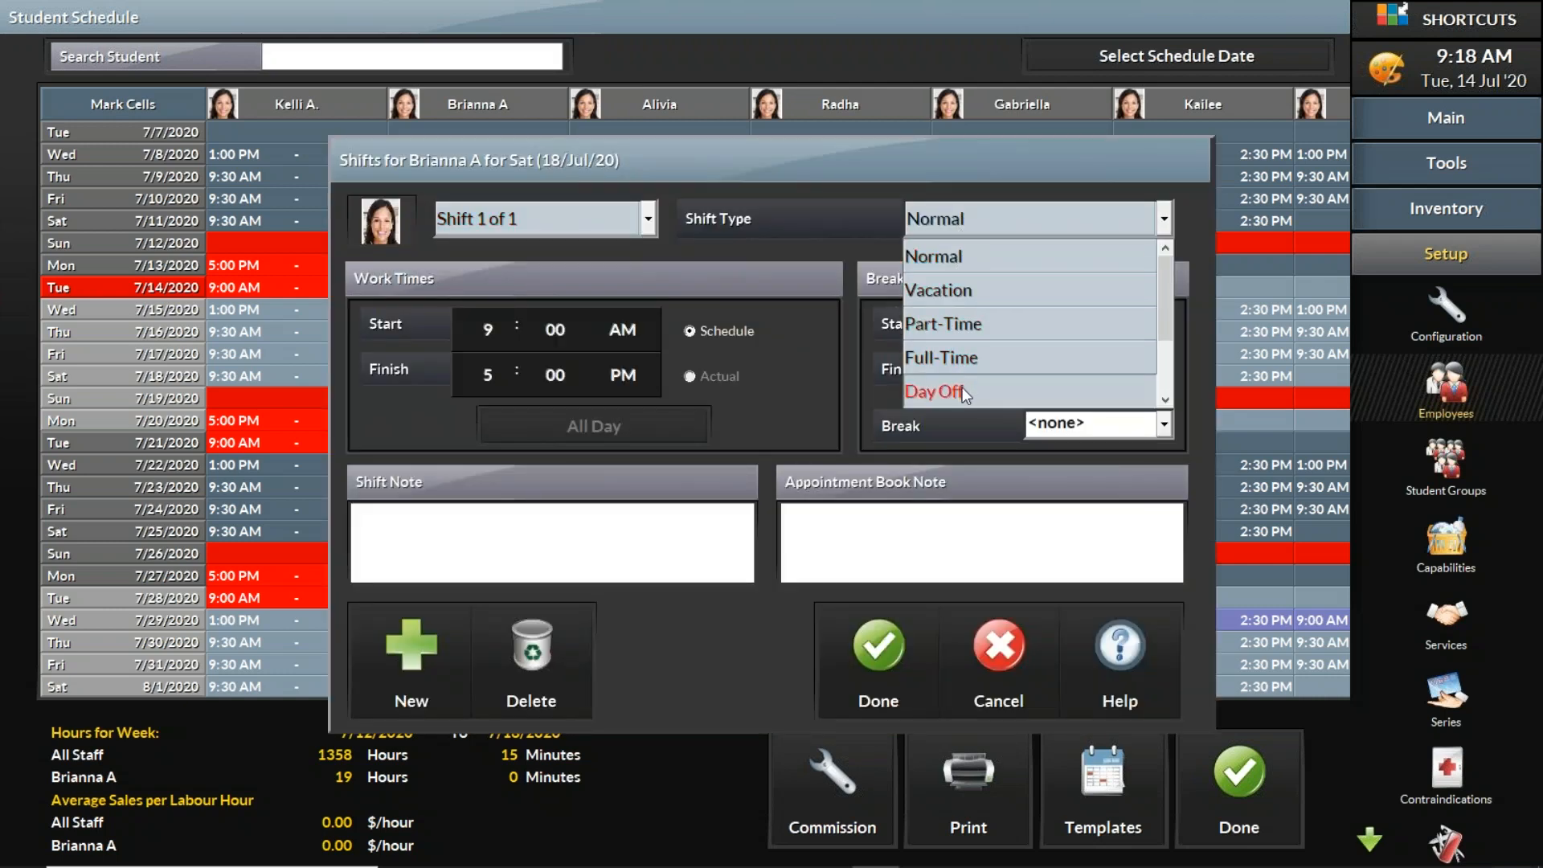
click(961, 387)
click(890, 652)
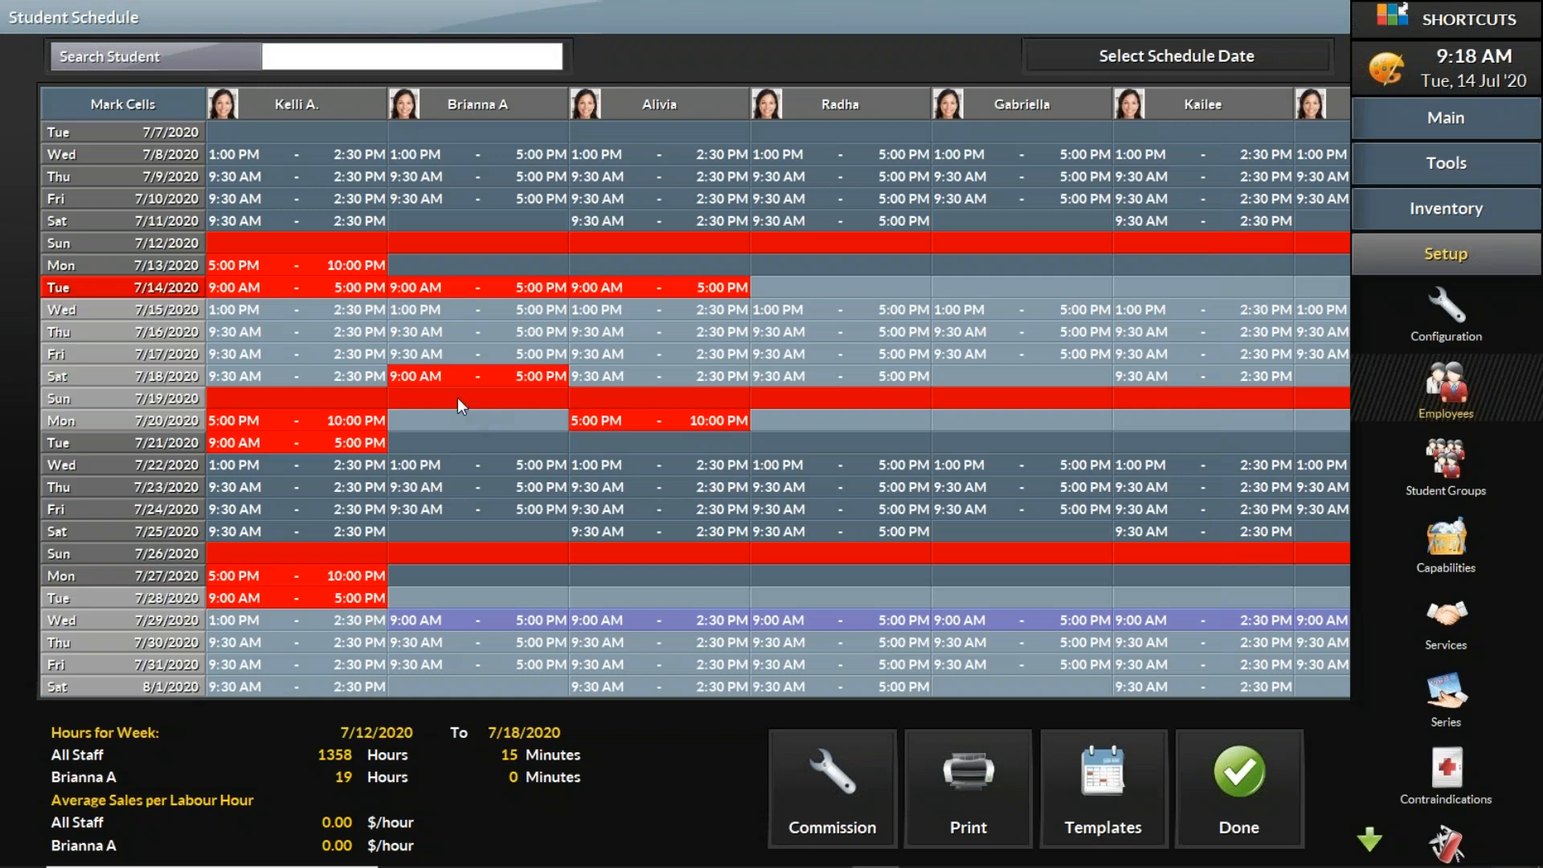
Step: Change the second student's July 20 shift type to Day Off
double_click(479, 423)
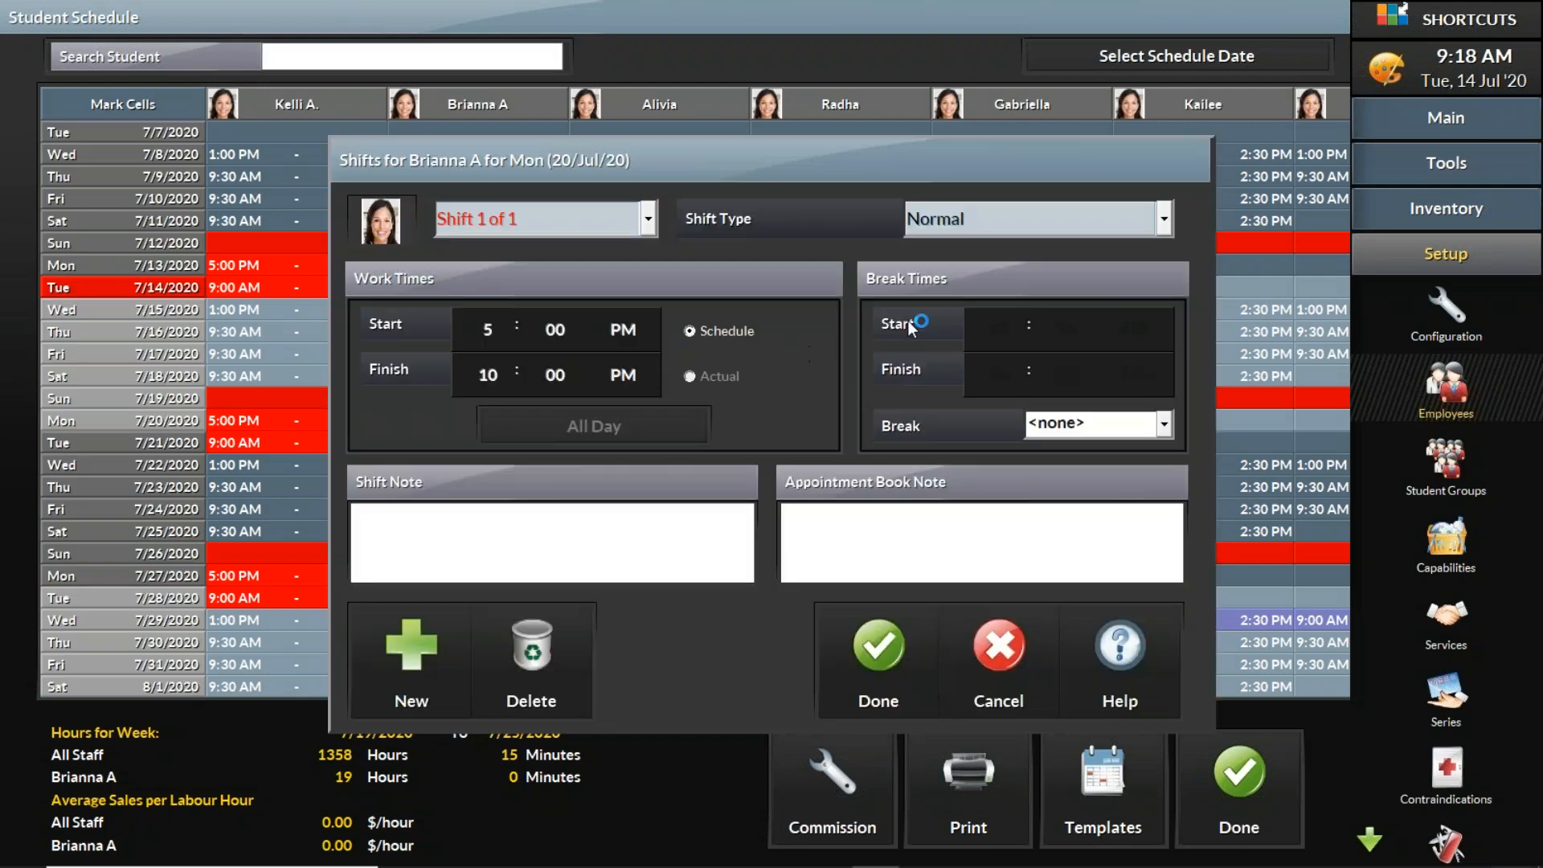
click(936, 227)
click(968, 389)
click(891, 665)
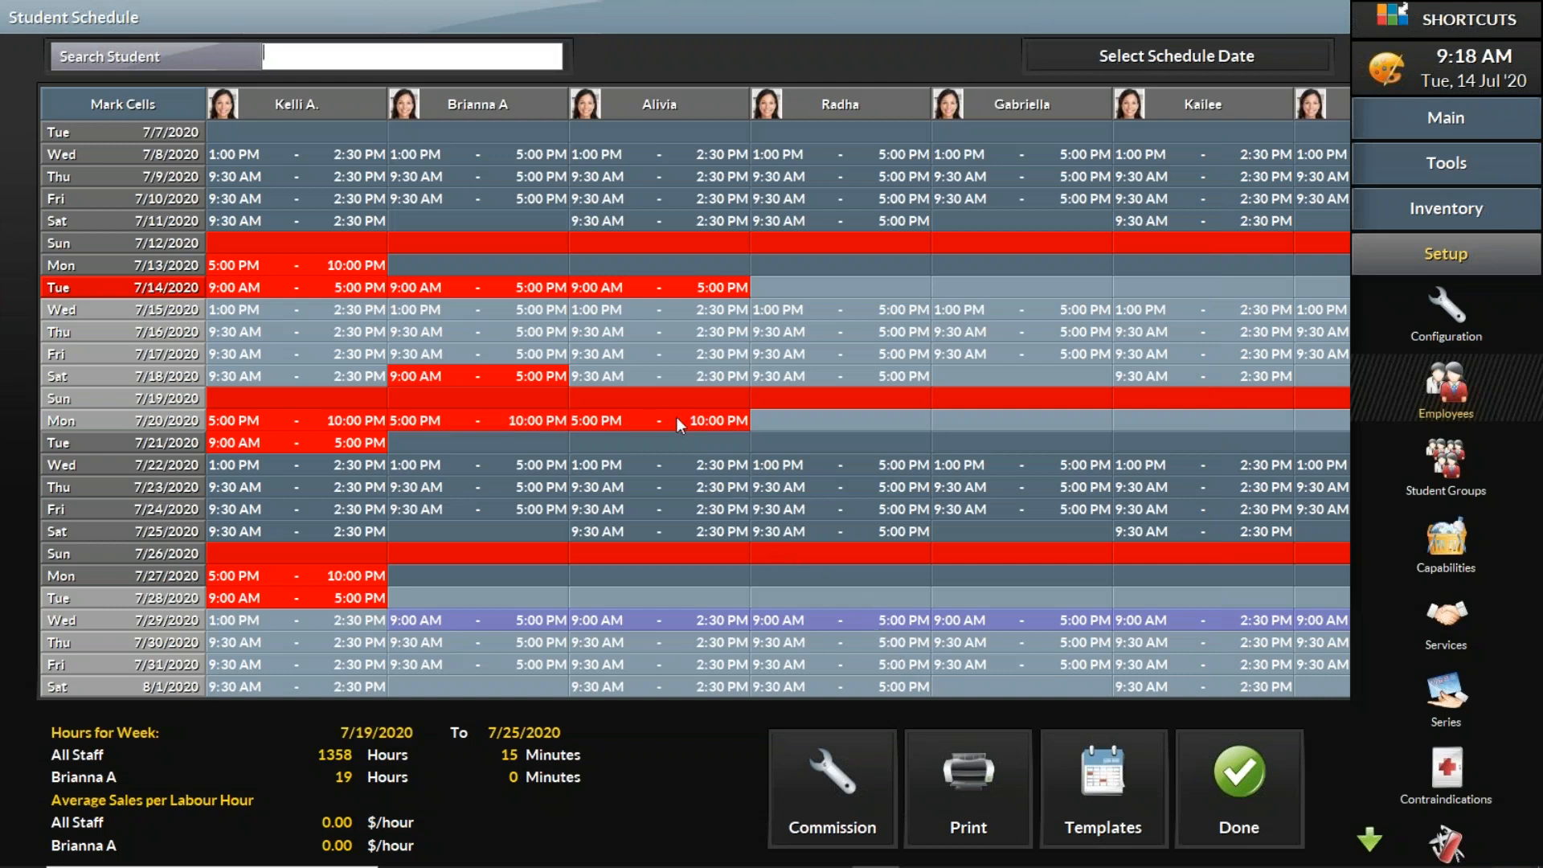
Step: Mark the second student's July 14 to July 20 cells and copy them into the fourth student's column, confirming the overwrite
click(150, 104)
click(537, 286)
click(519, 423)
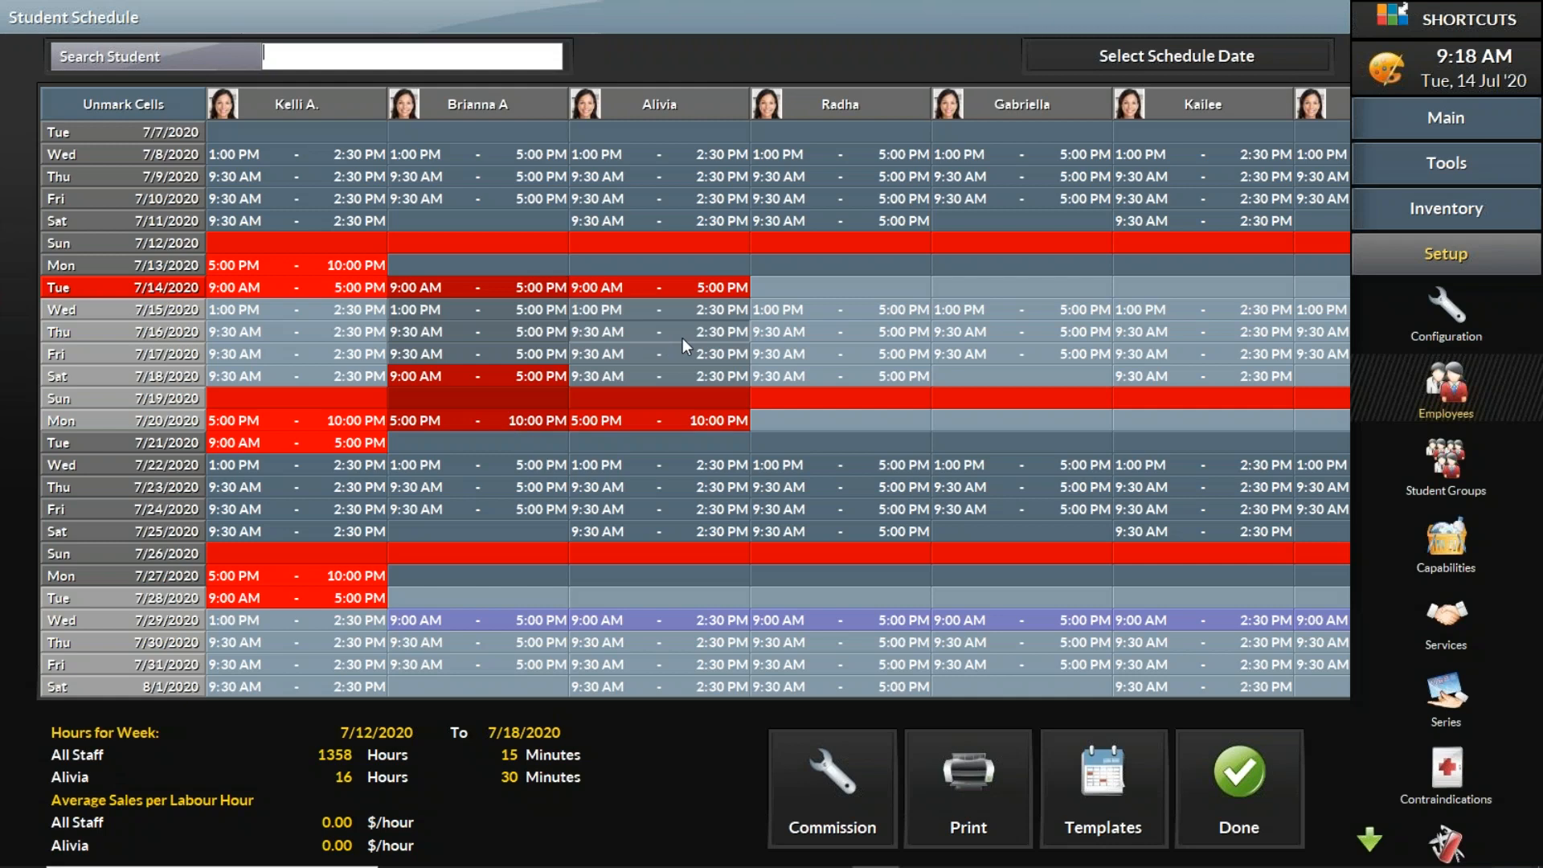
click(847, 332)
click(983, 452)
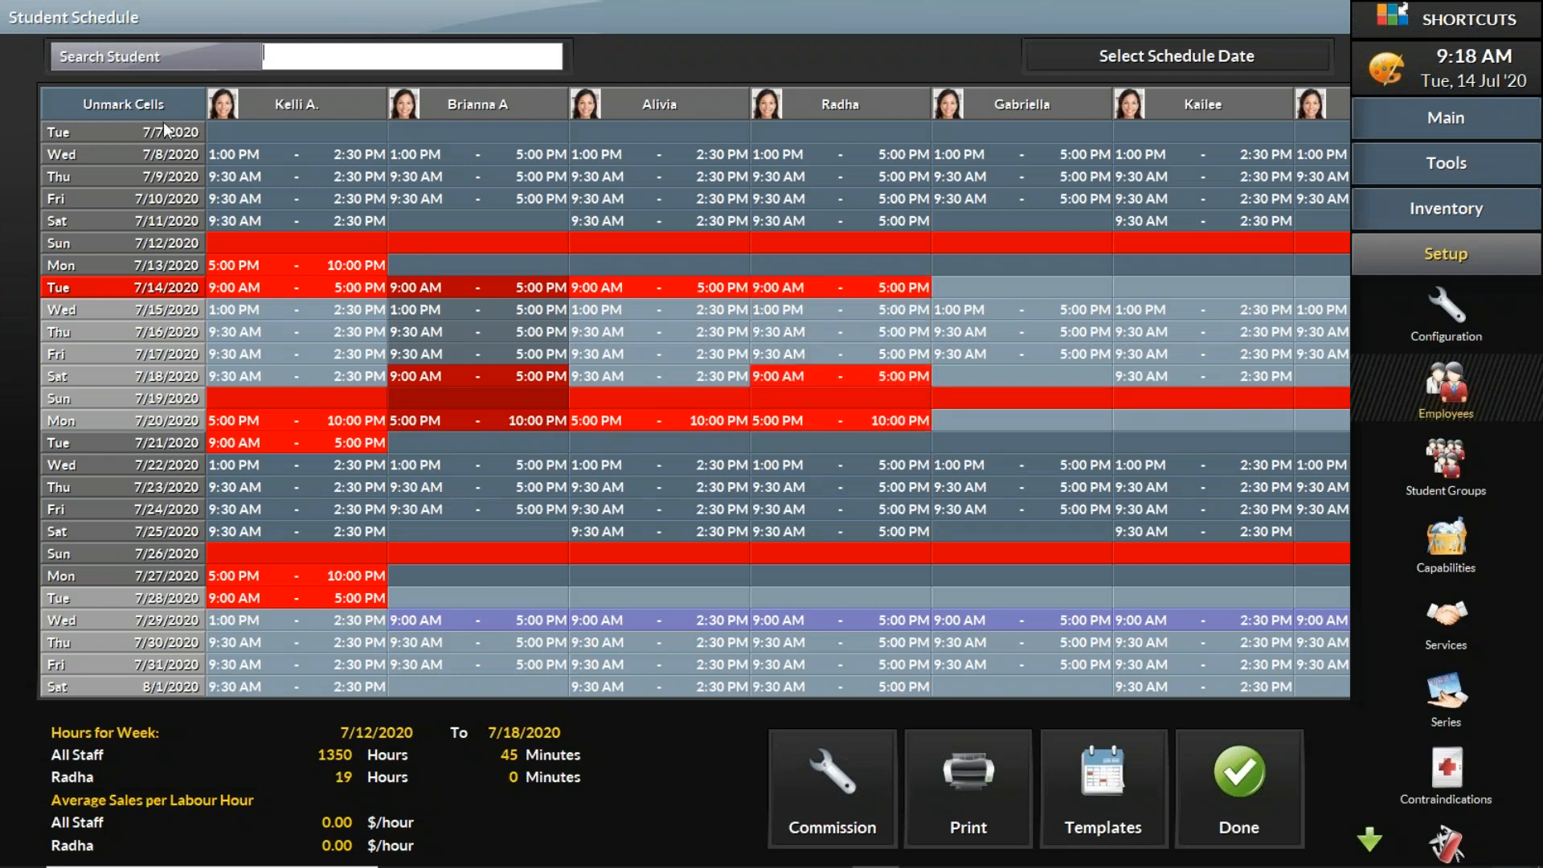
Step: Mark the July 14 to July 20 block for the first four students and schedule it to repeat until August 31, 2020
click(167, 100)
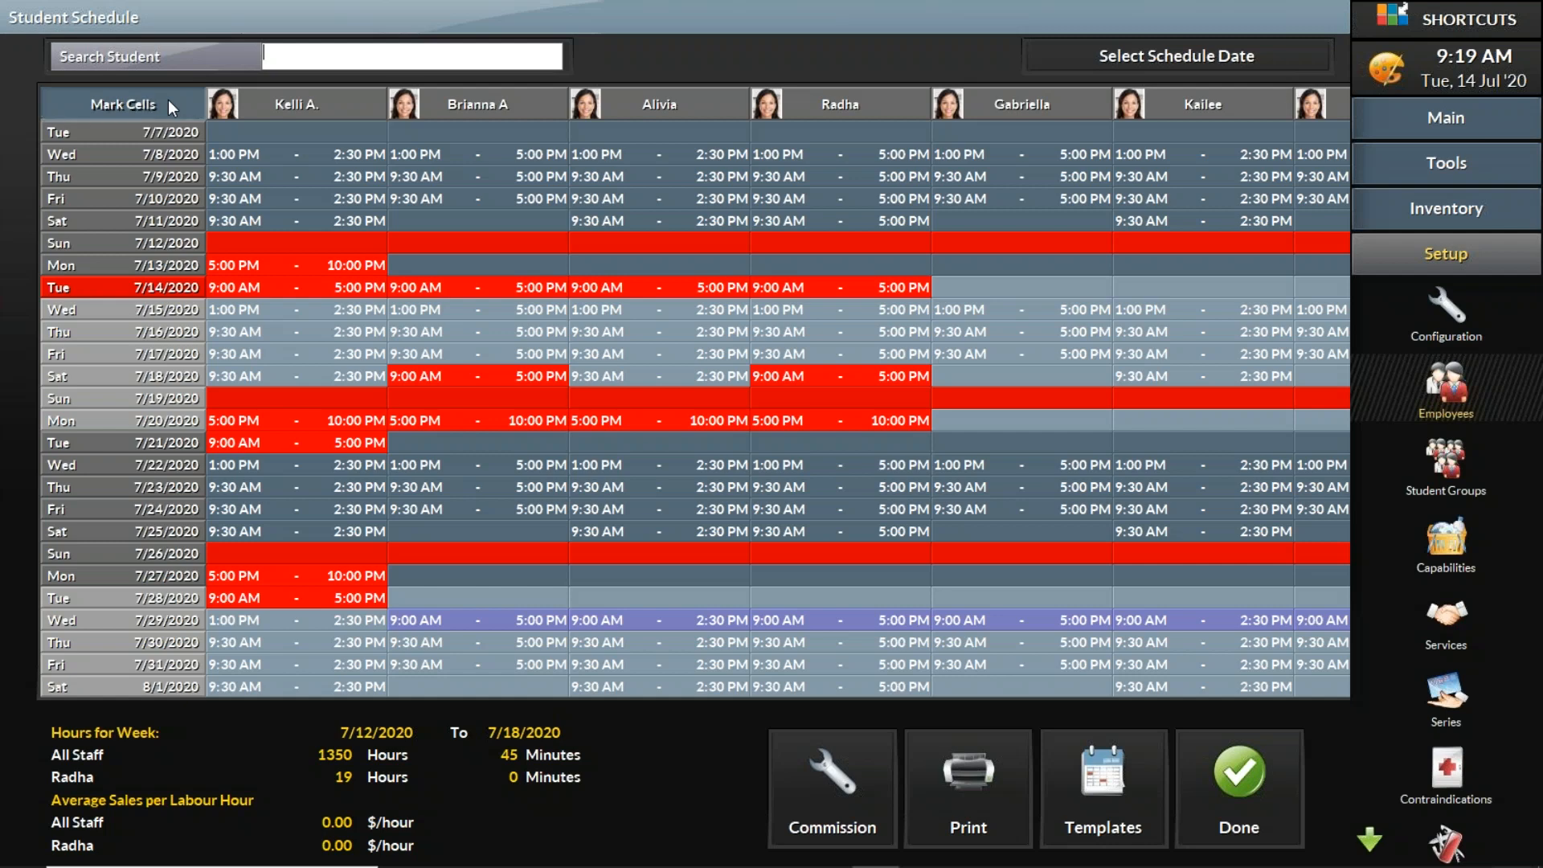
click(107, 103)
click(307, 291)
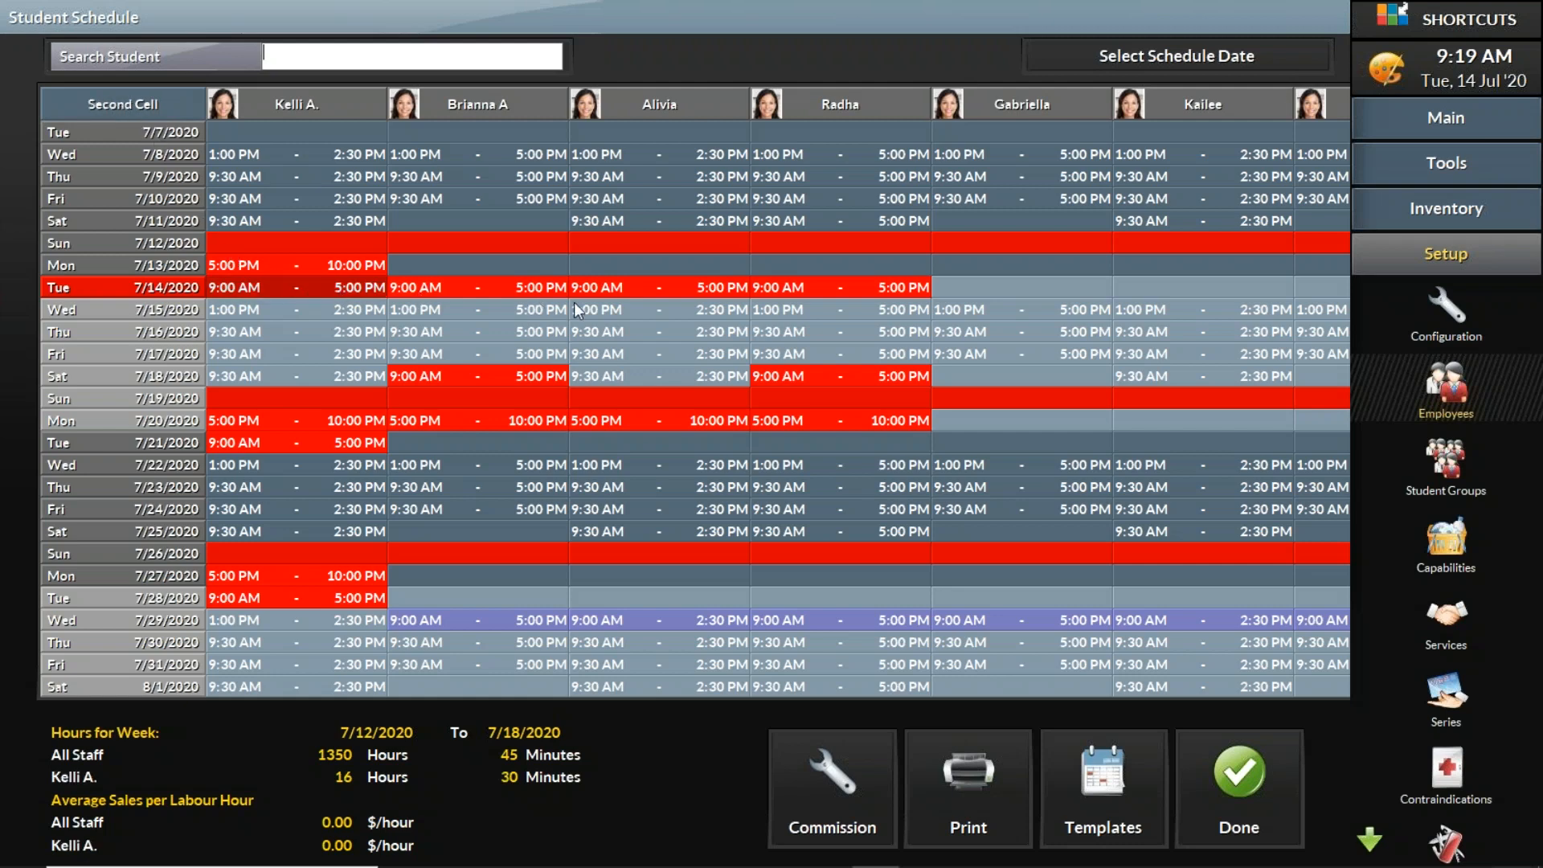
click(889, 421)
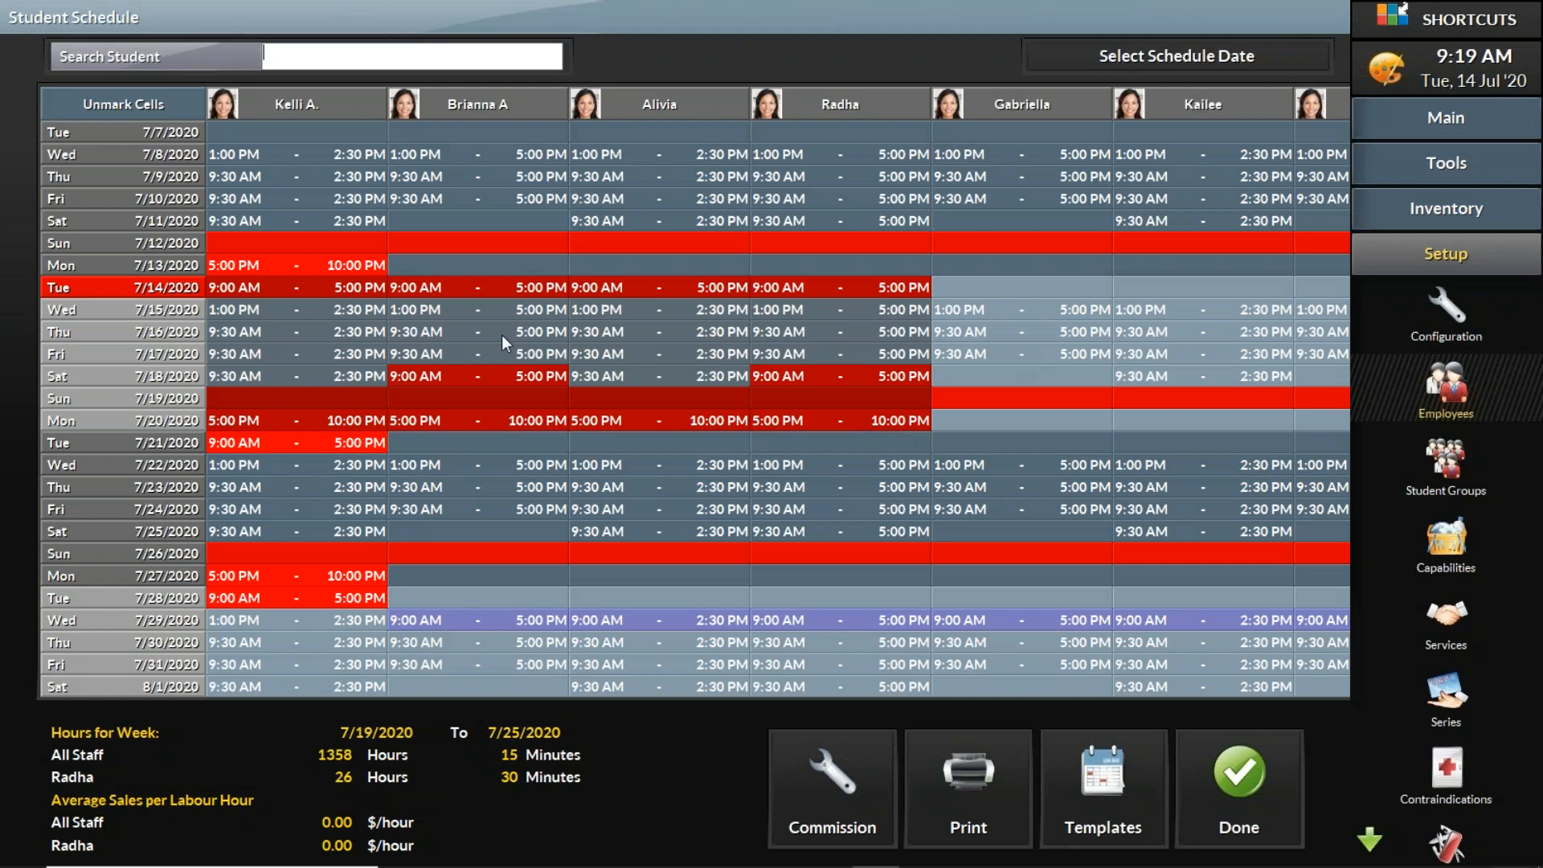
right_click(440, 334)
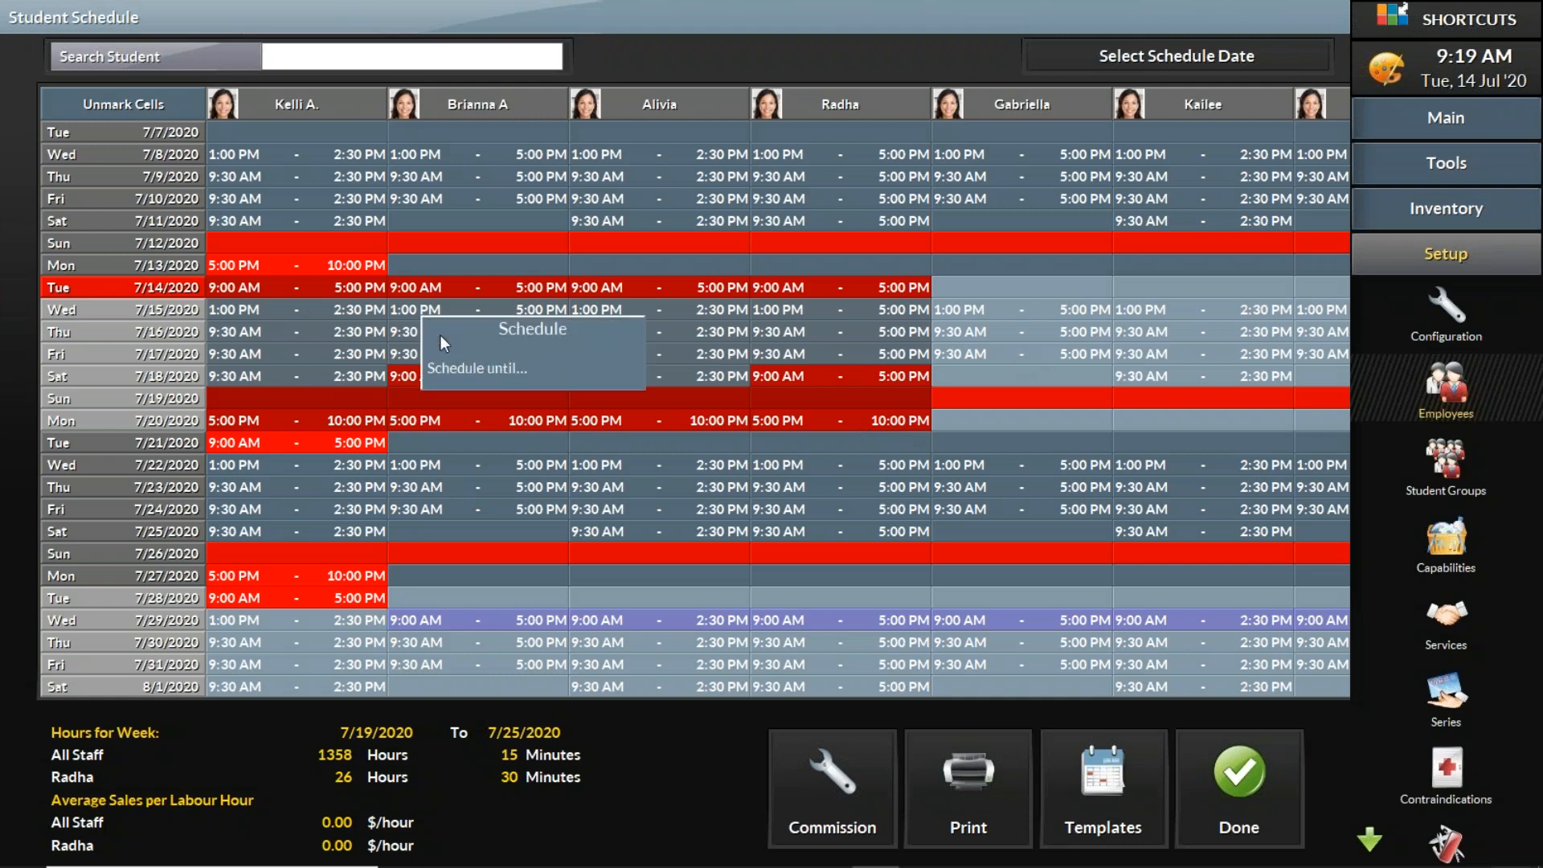
click(490, 370)
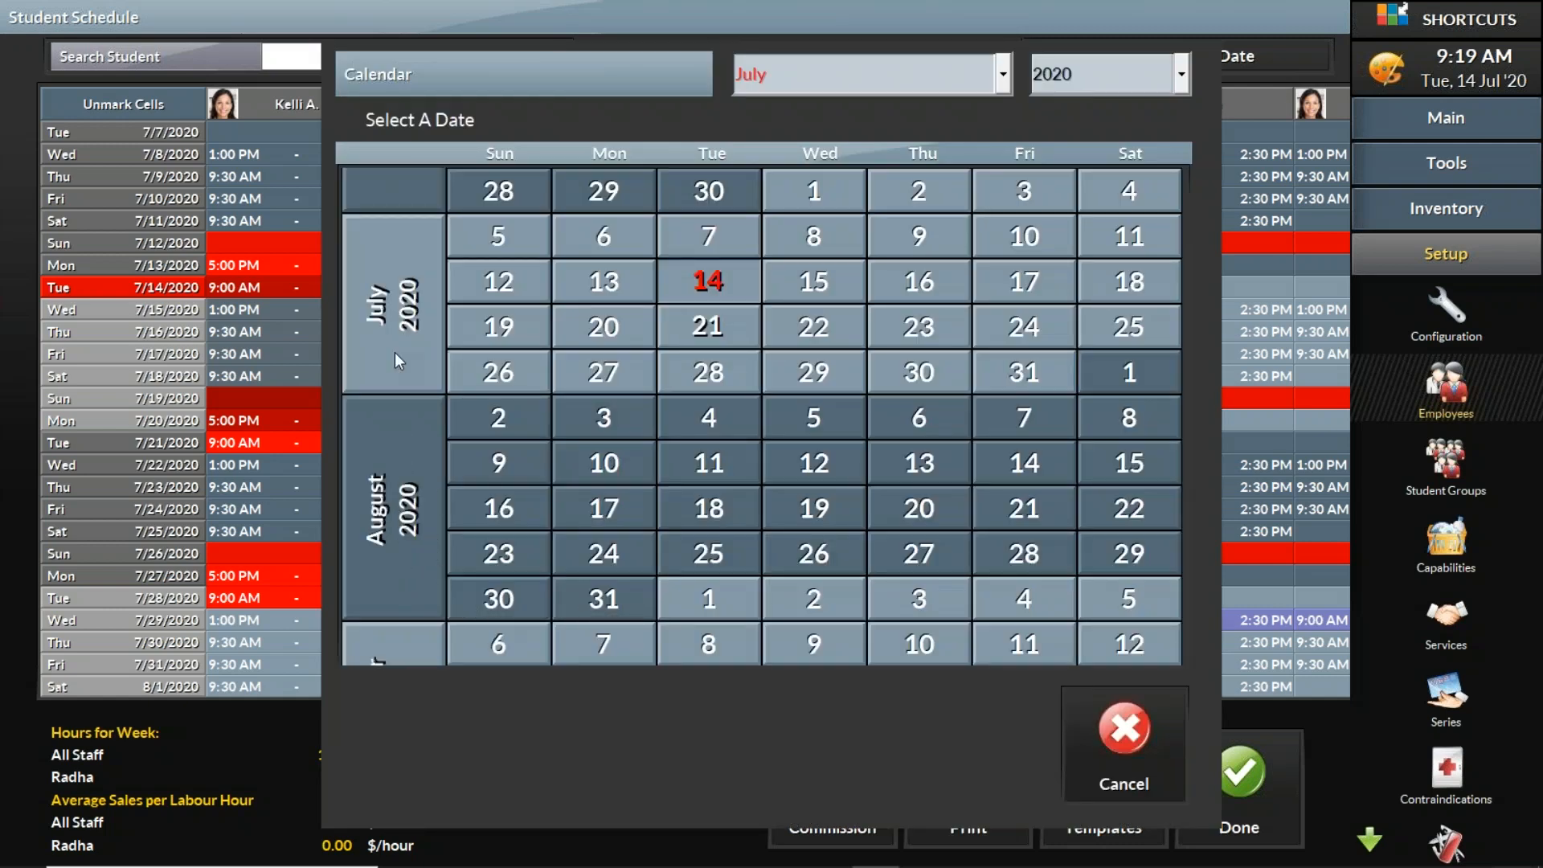
click(626, 606)
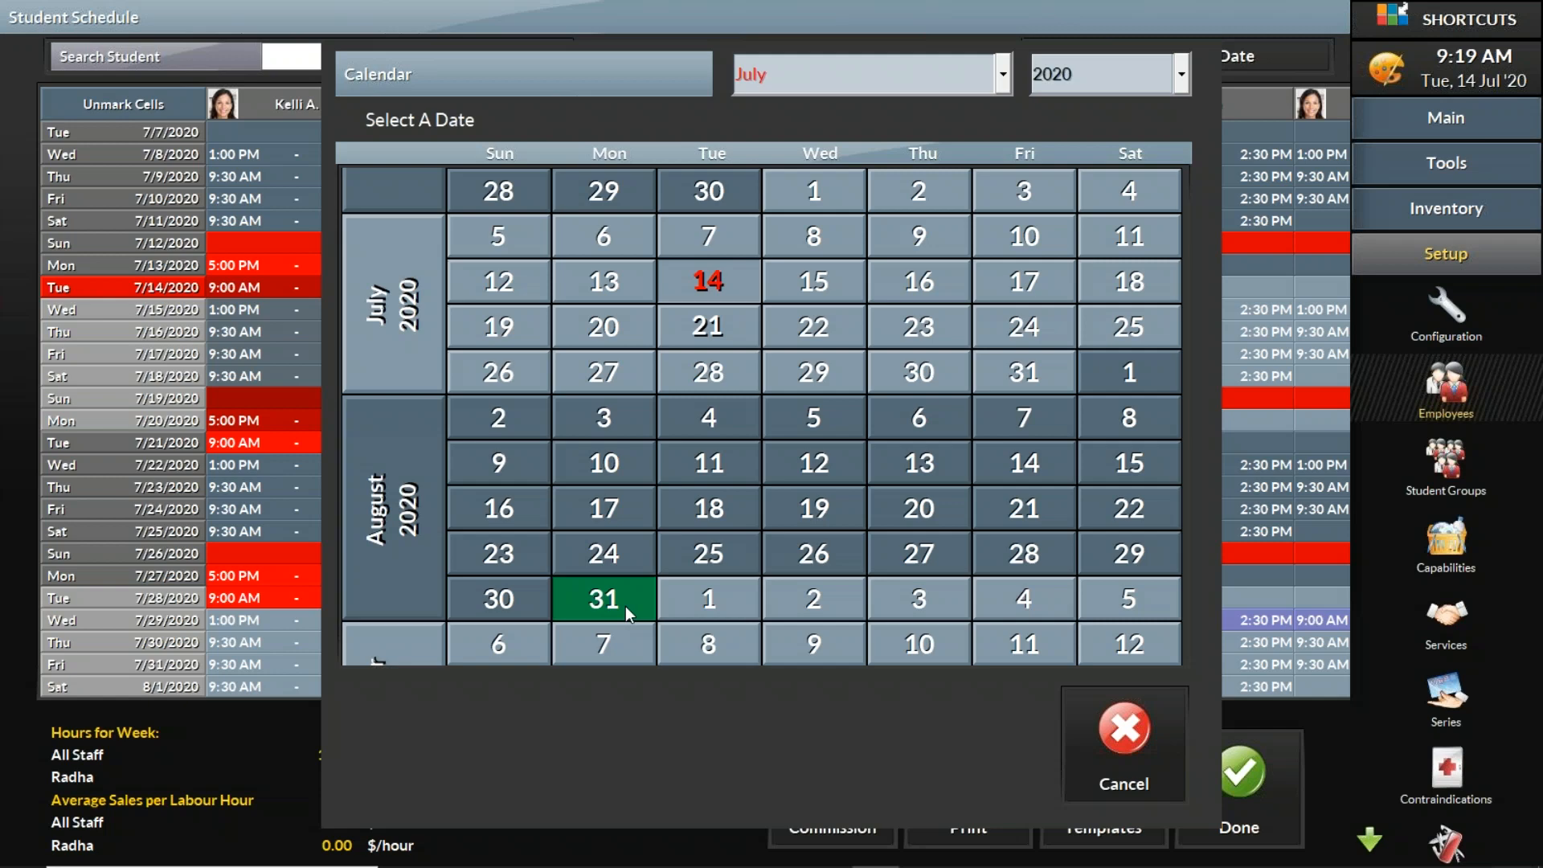
click(1011, 454)
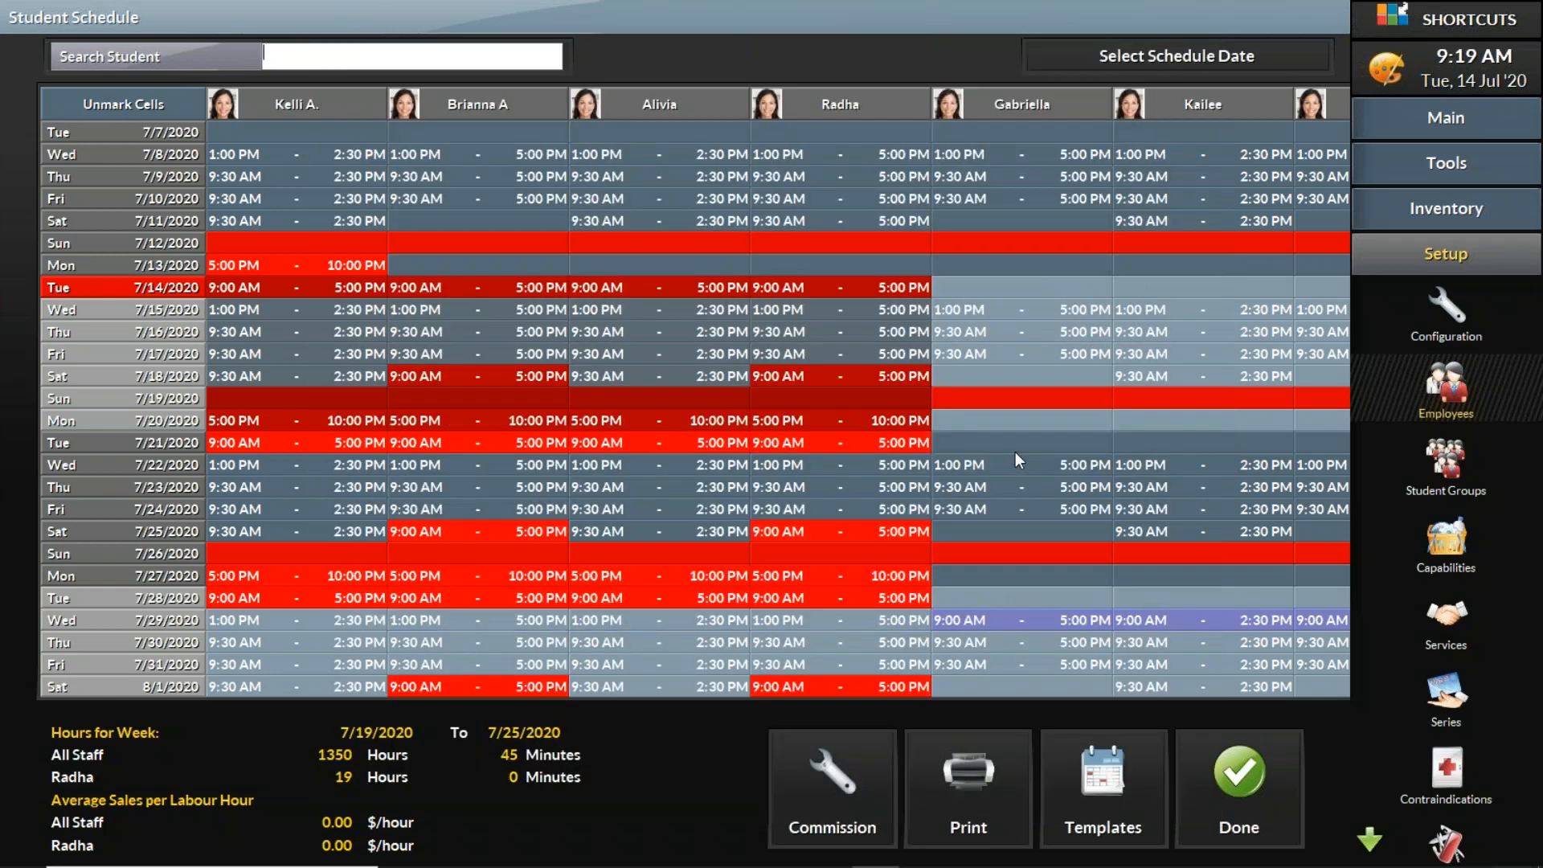
Step: Unmark the cells and scroll through the schedule to review the repeated shifts and days off through August
click(163, 110)
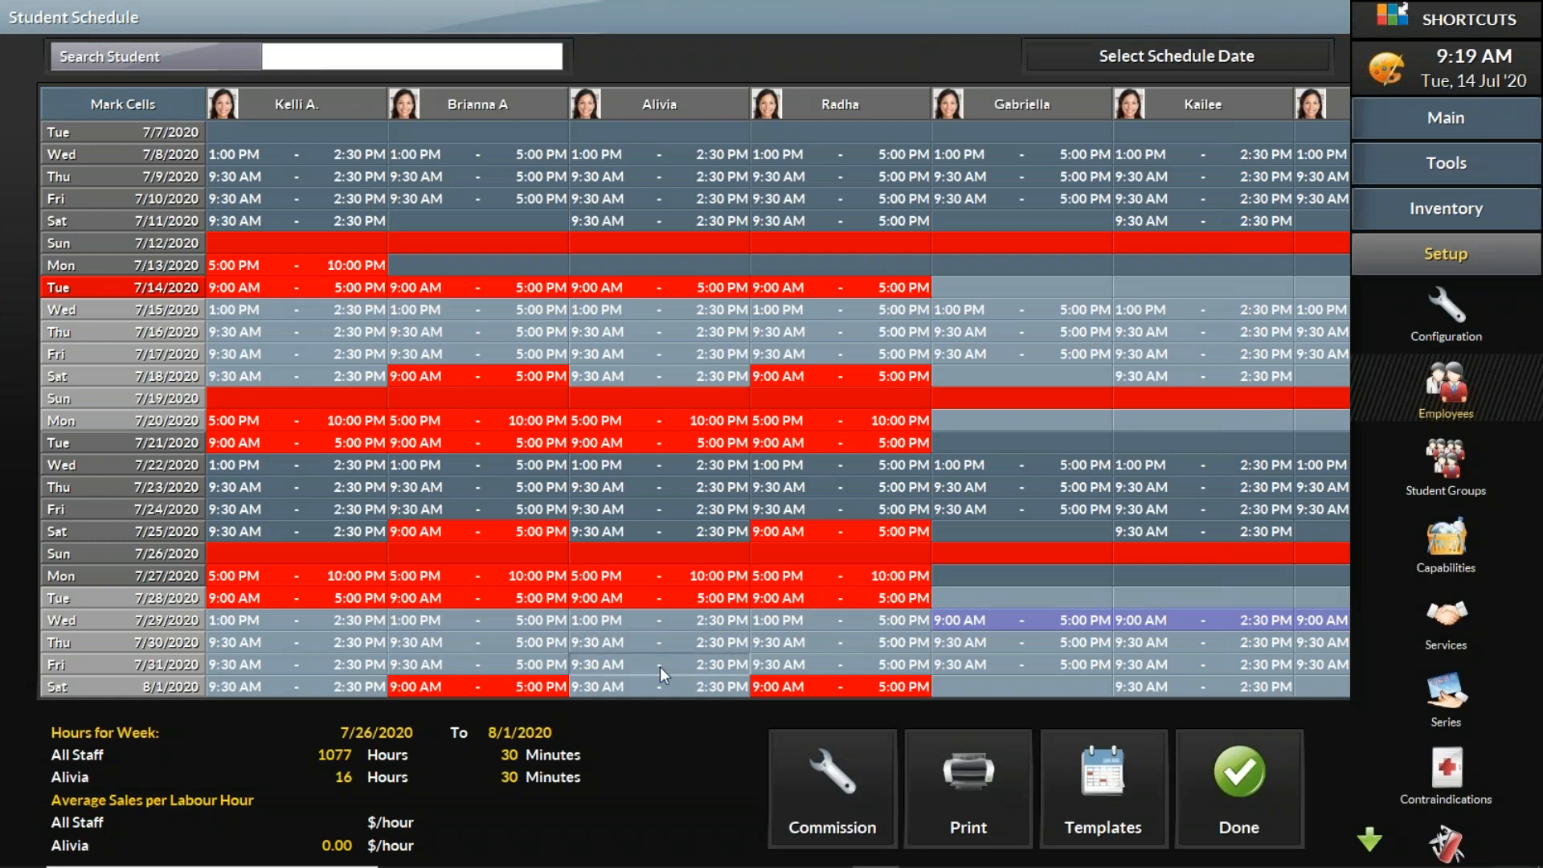
scroll(662, 696, down, 3)
scroll(671, 714, down, 10)
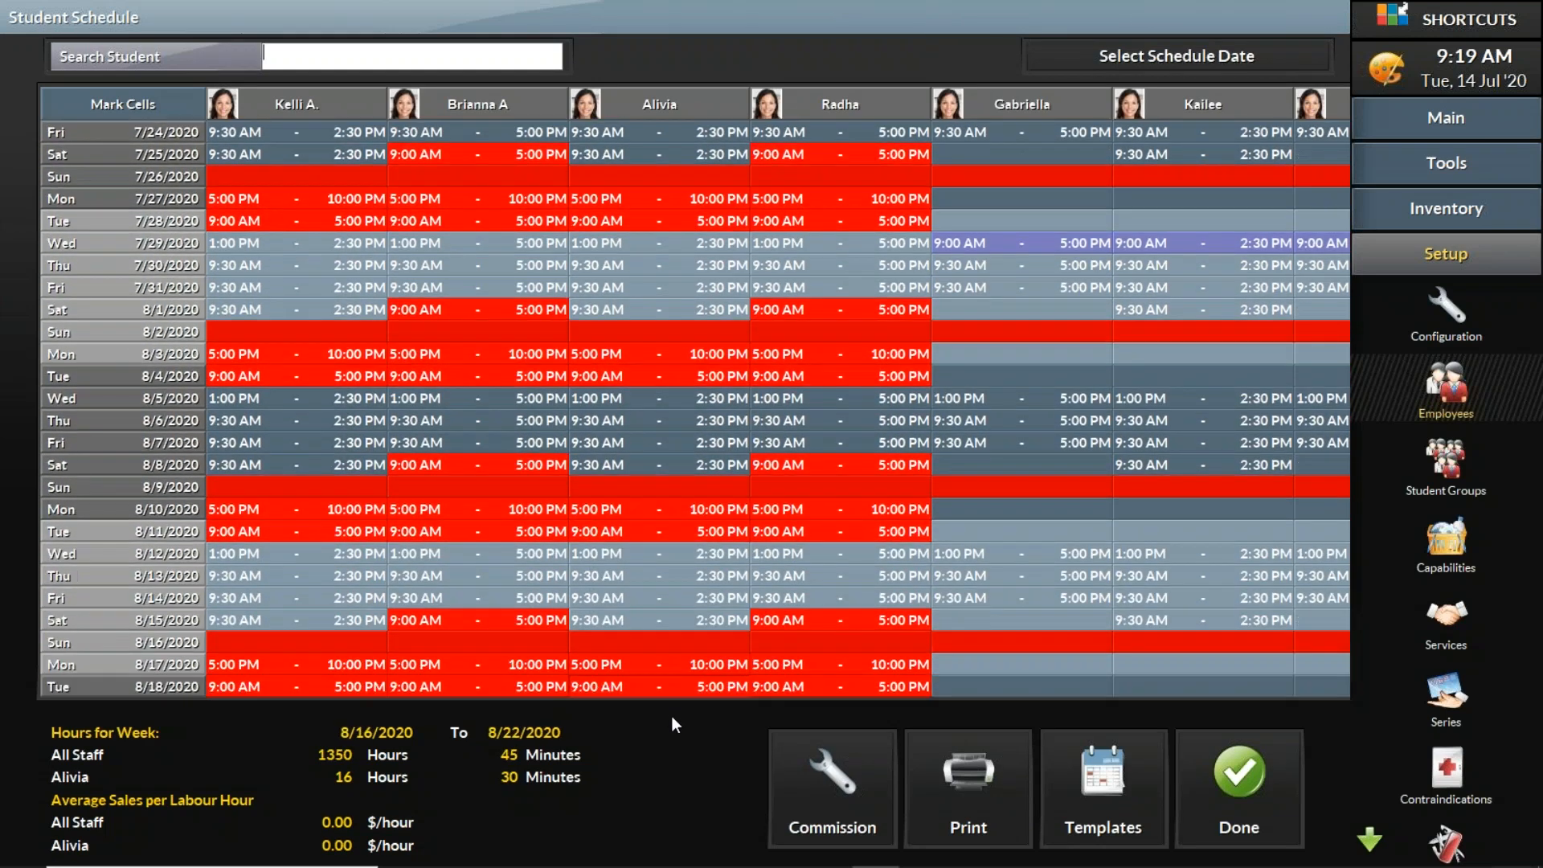
scroll(669, 712, down, 4)
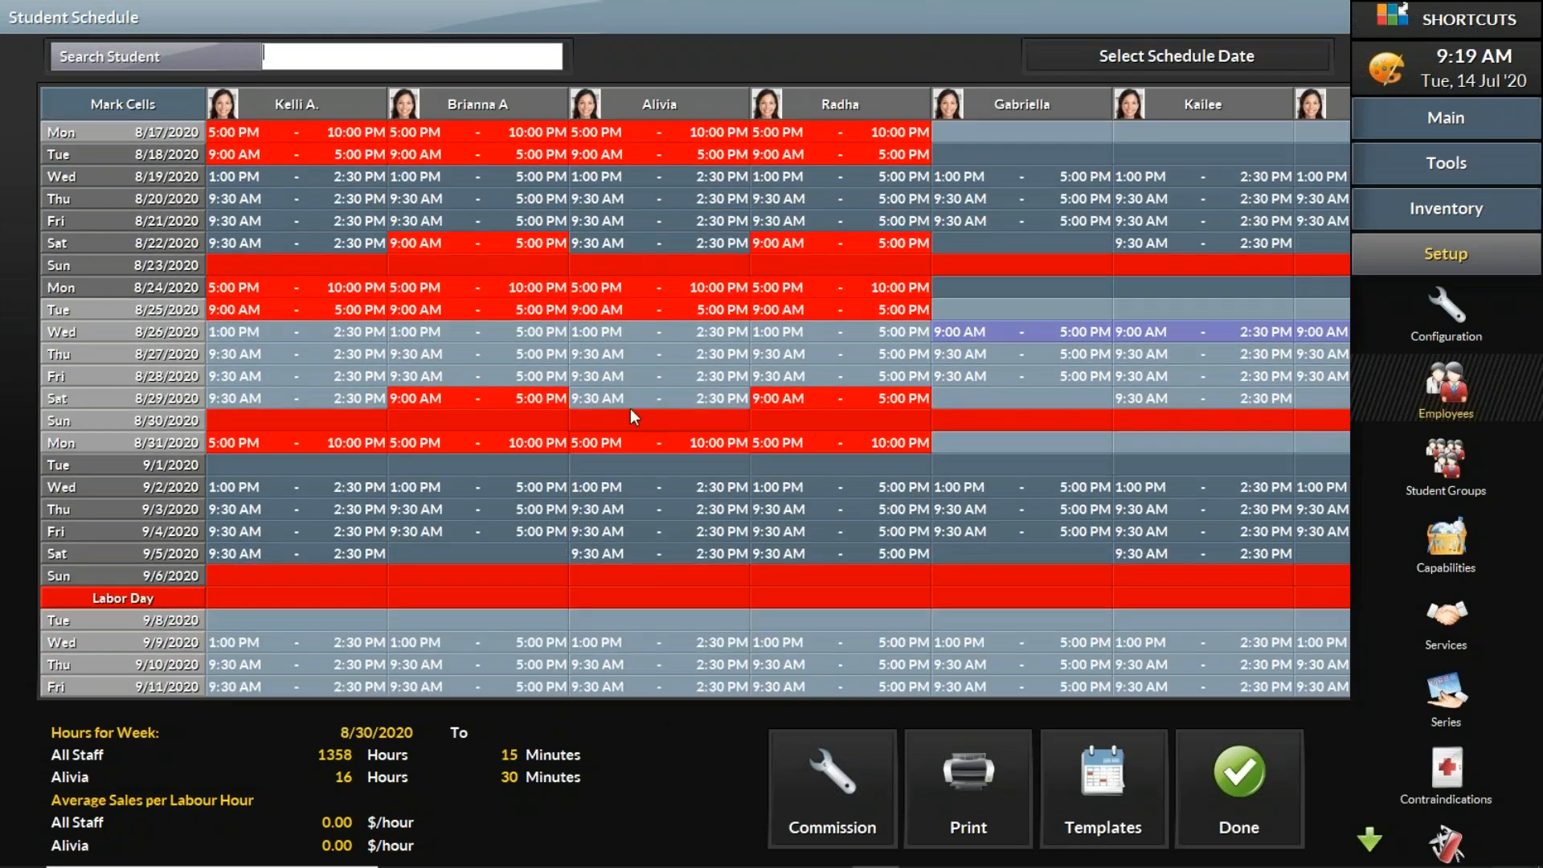
scroll(631, 7, up, 10)
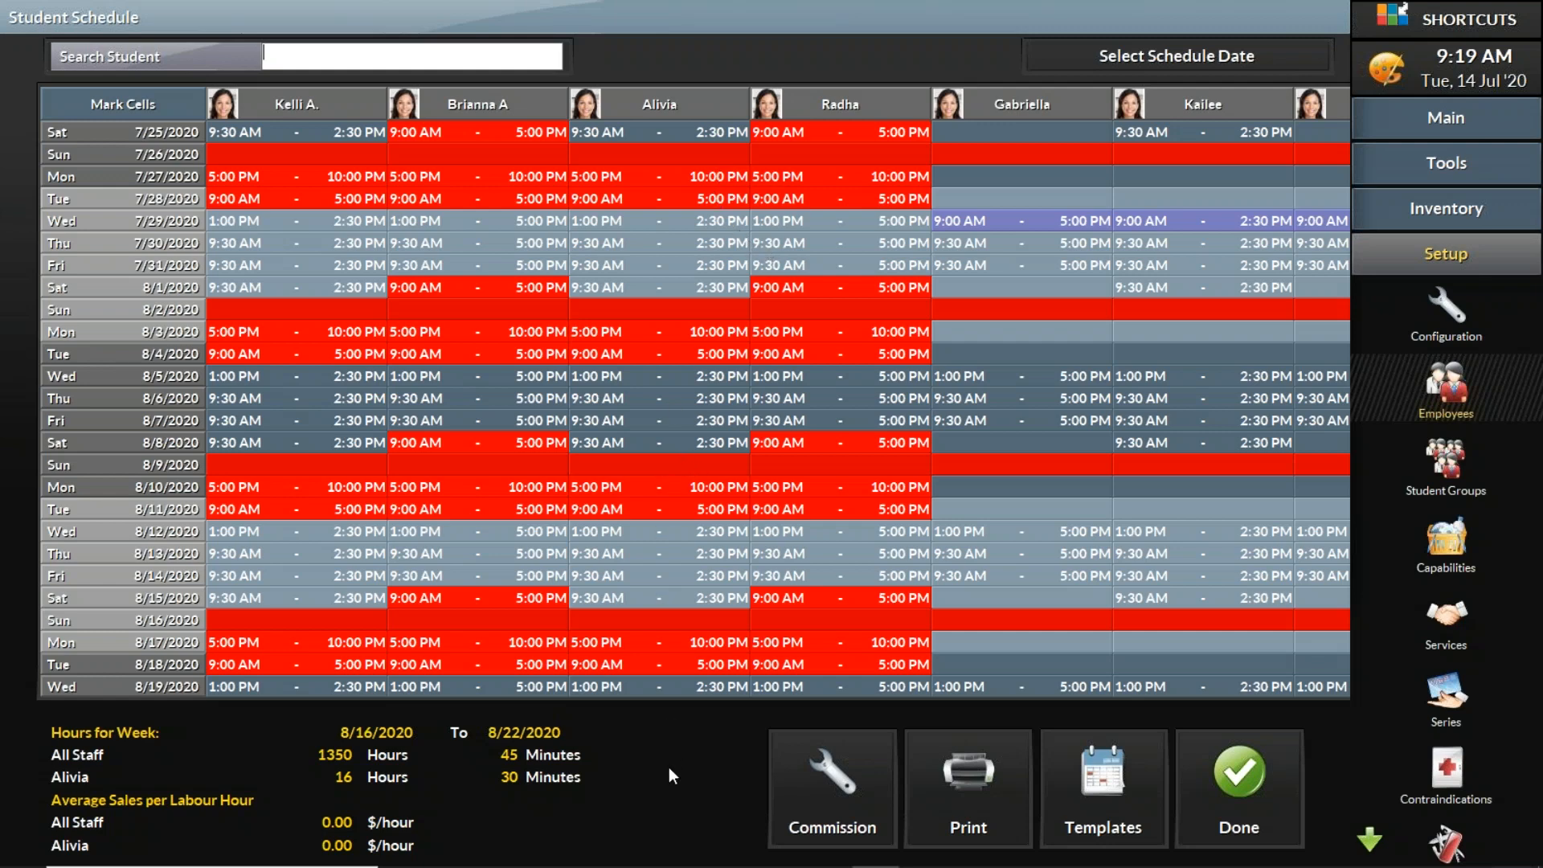
mouse_move(733, 867)
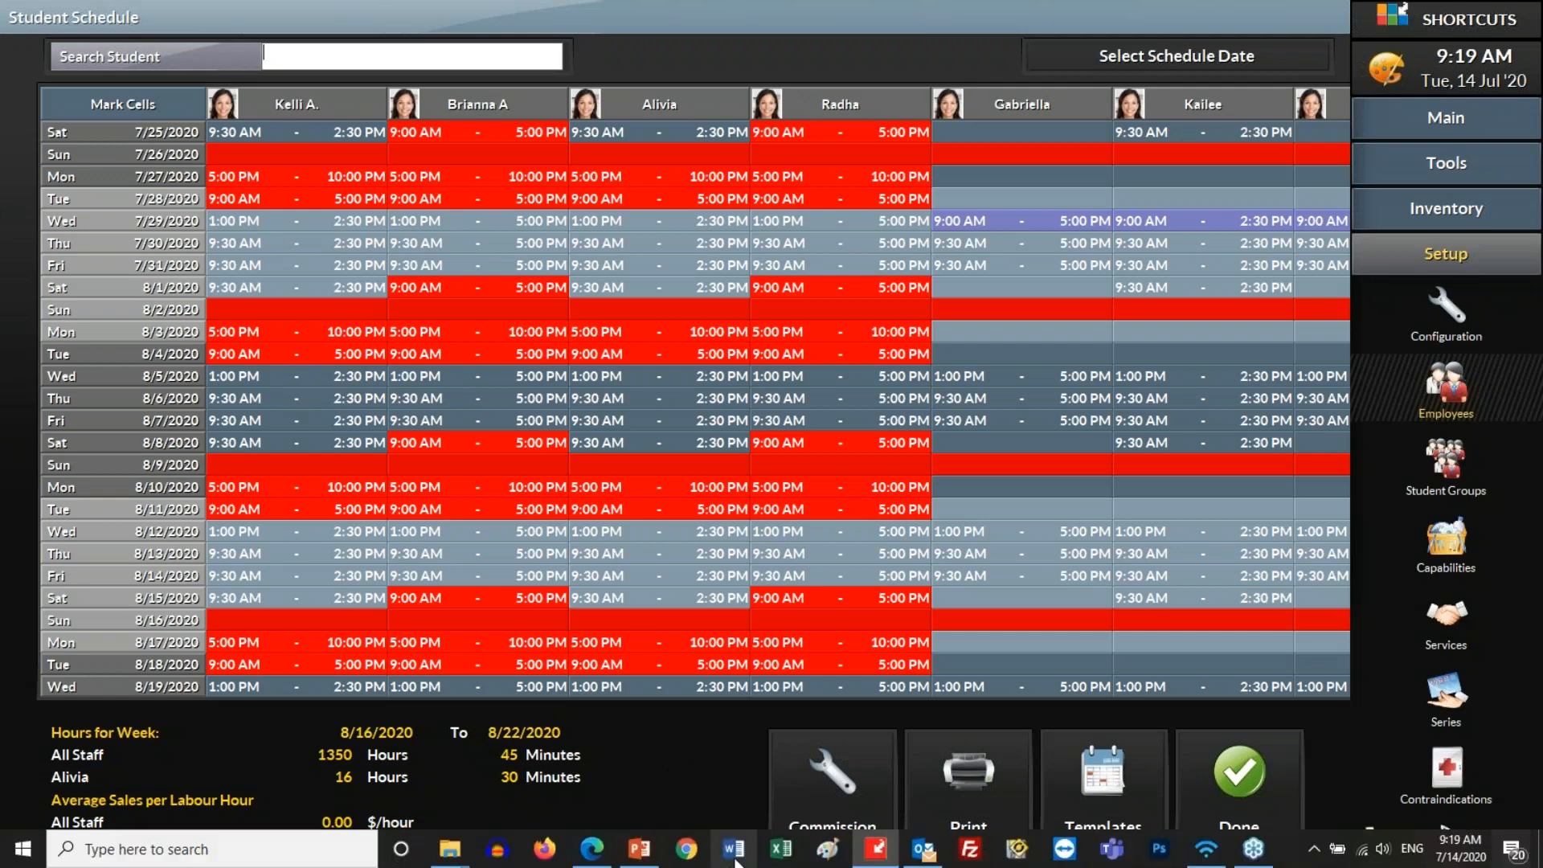
scroll(704, 724, down, 2)
scroll(707, 745, down, 9)
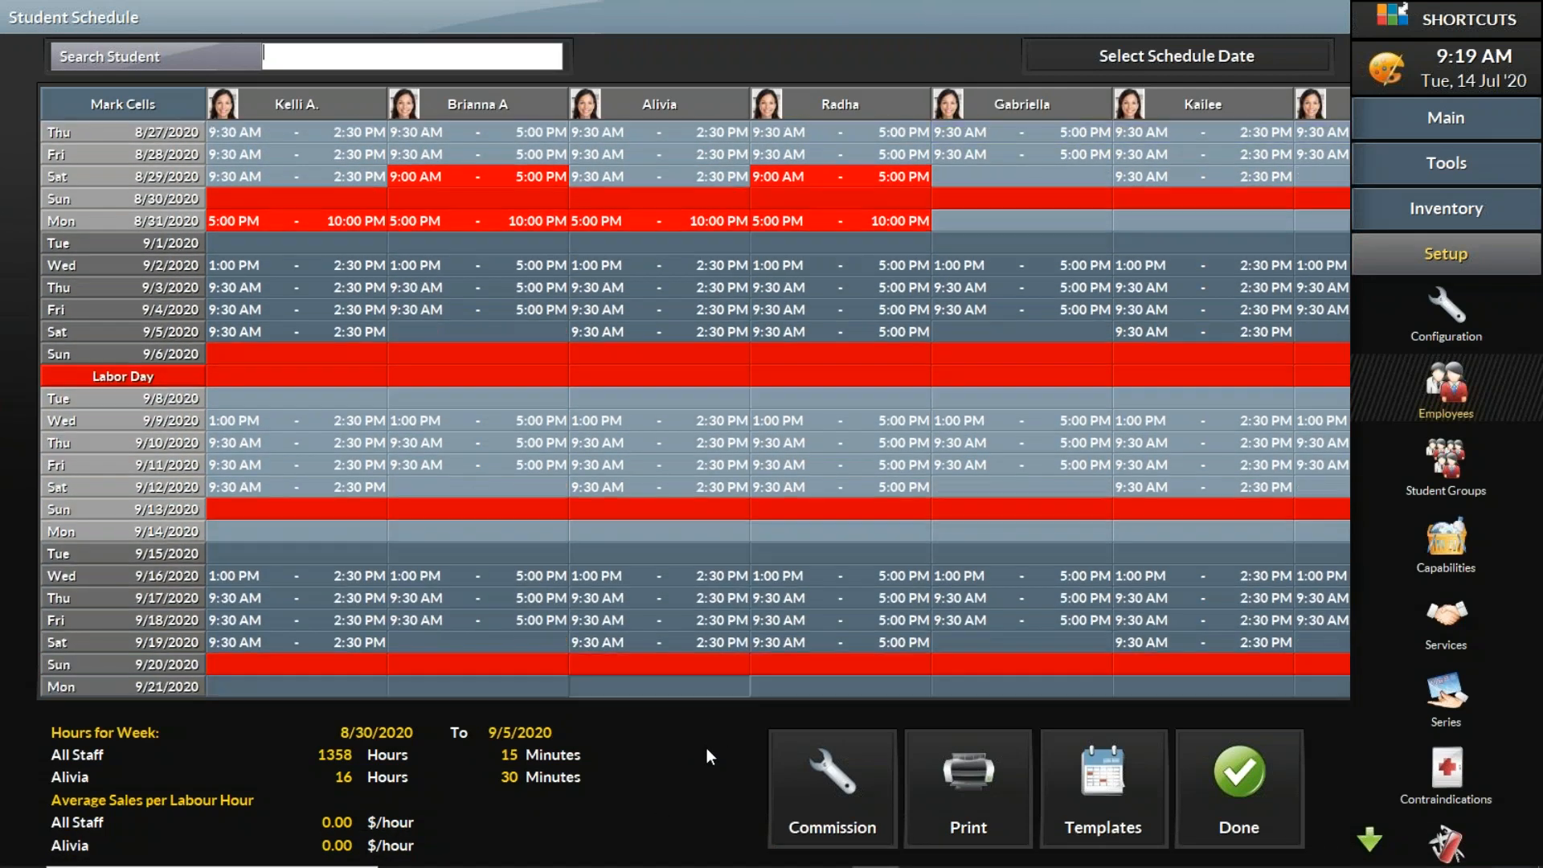
drag(707, 748, 752, 45)
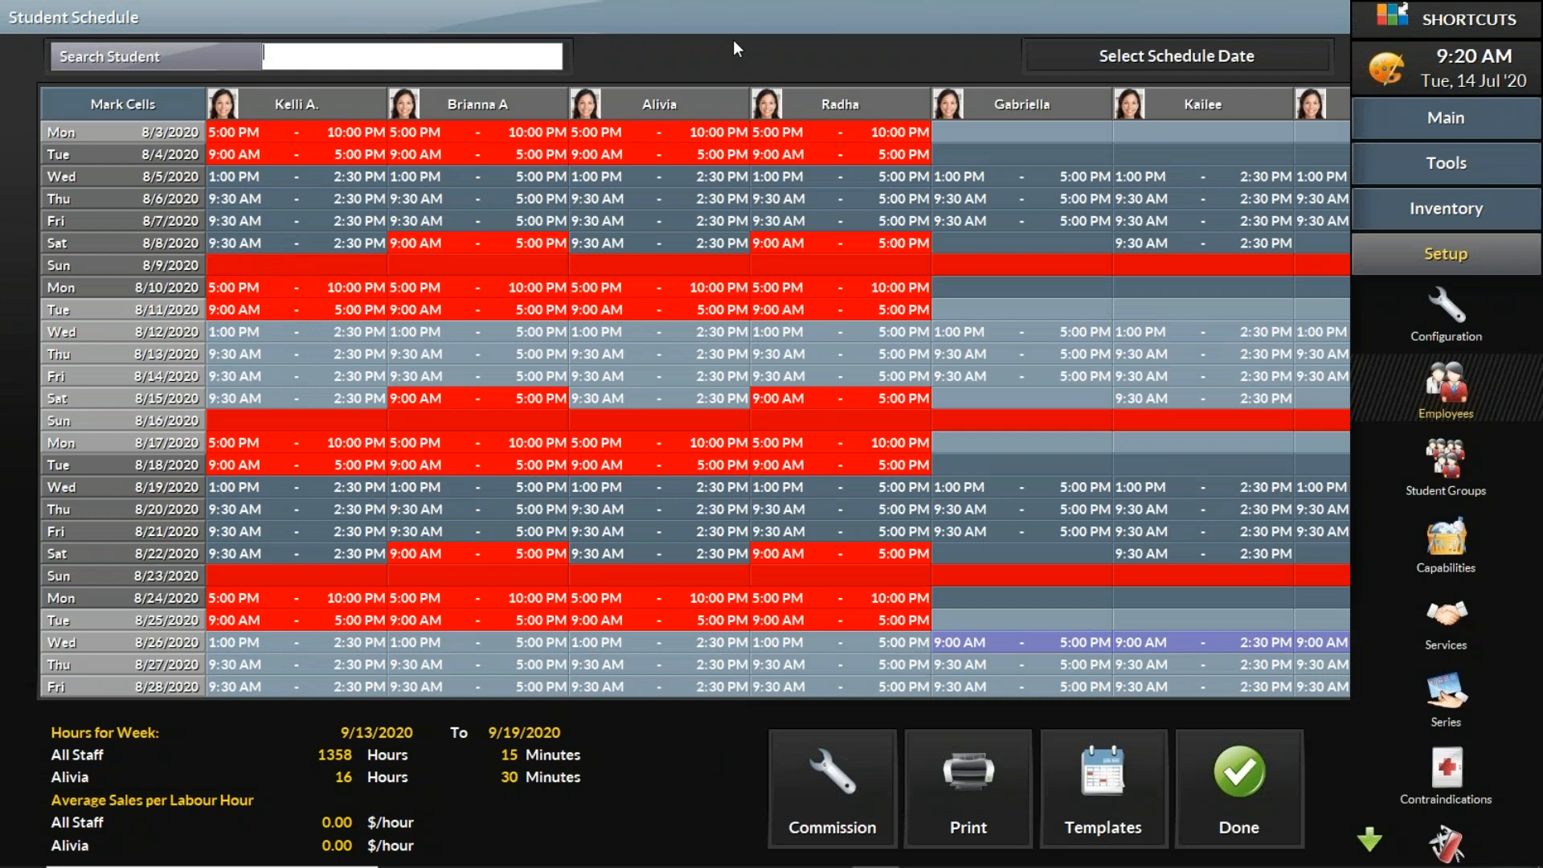
Step: Switch to PowerPoint and start the slide show from the current Live Demo slide
mouse_move(818, 865)
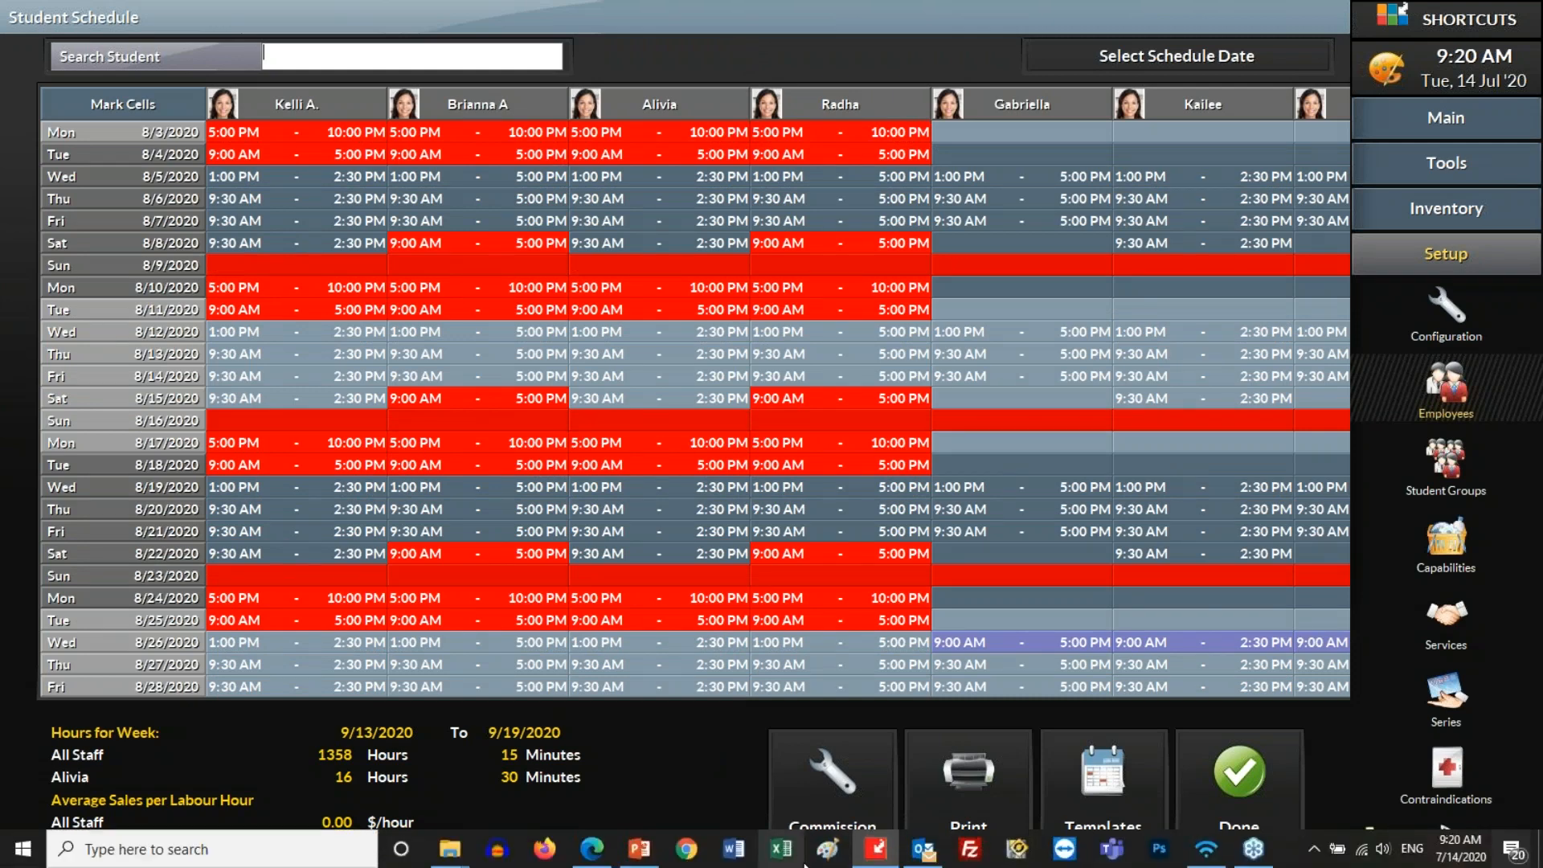
mouse_move(647, 860)
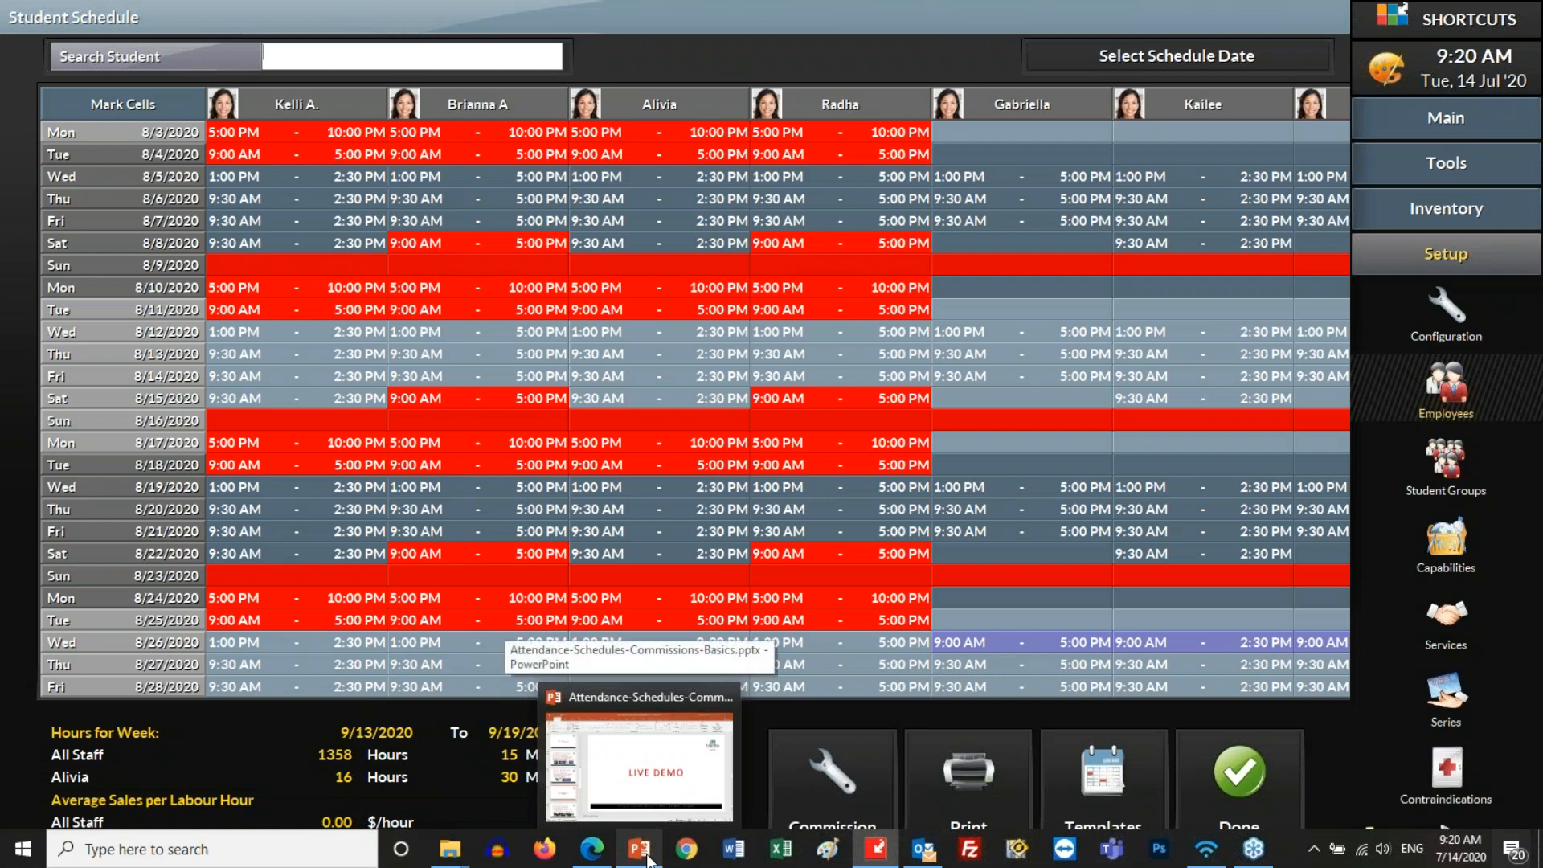
click(640, 849)
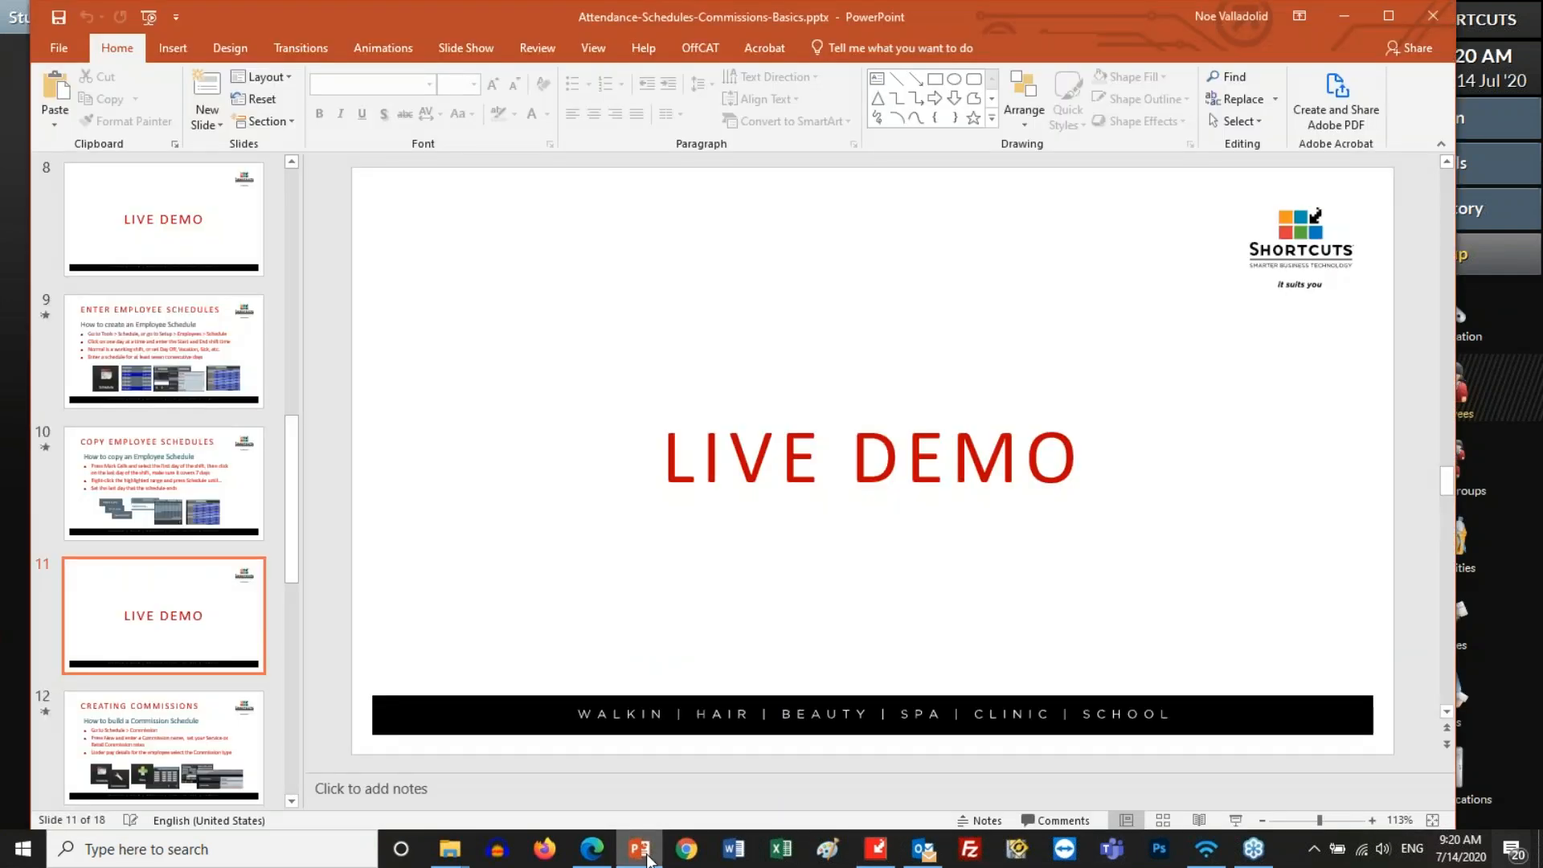
click(1235, 820)
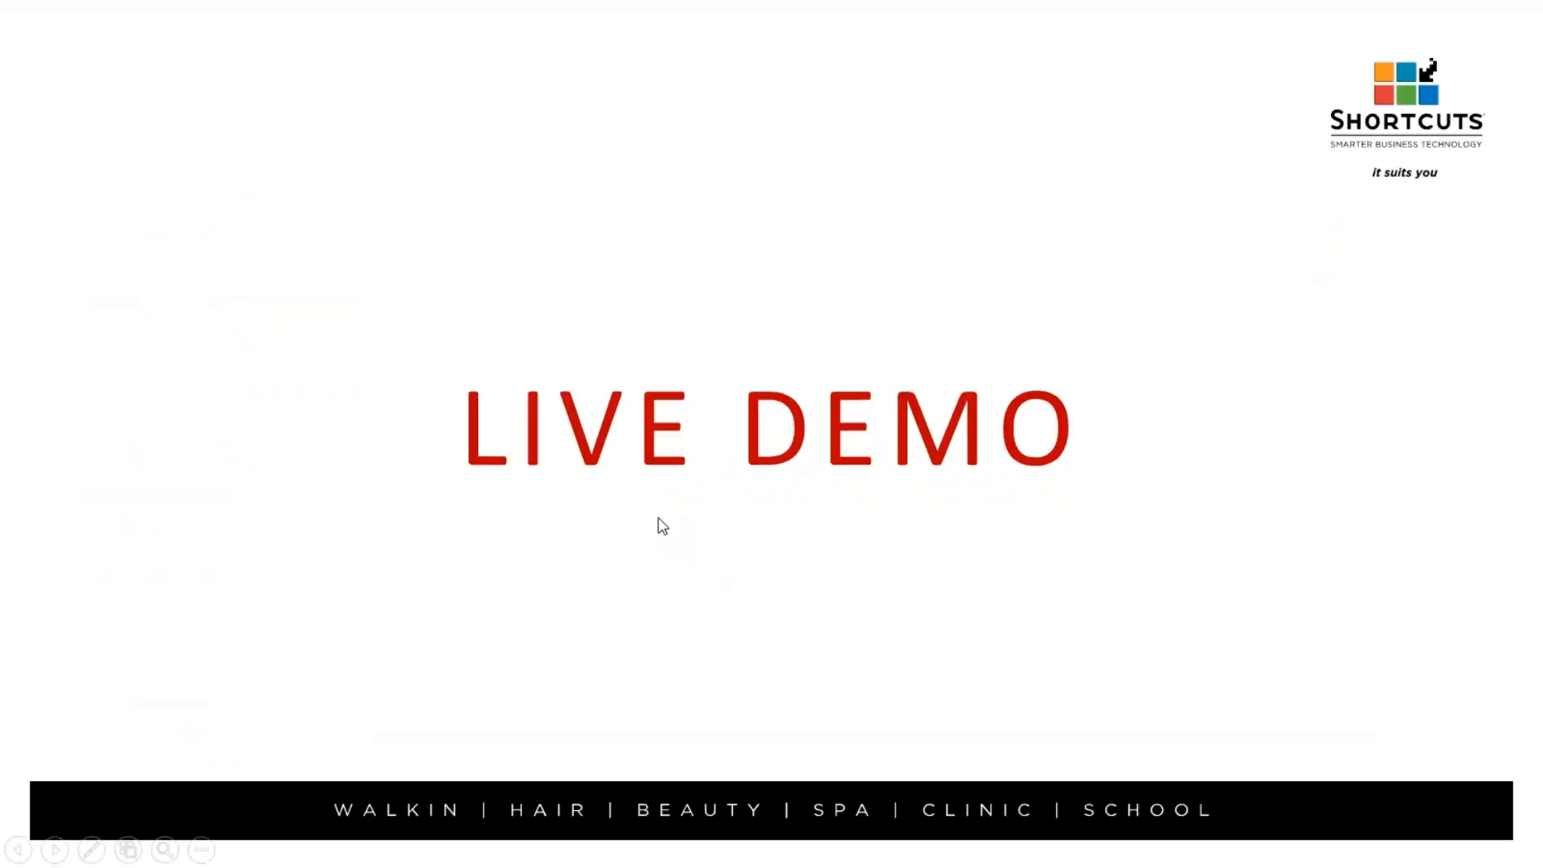
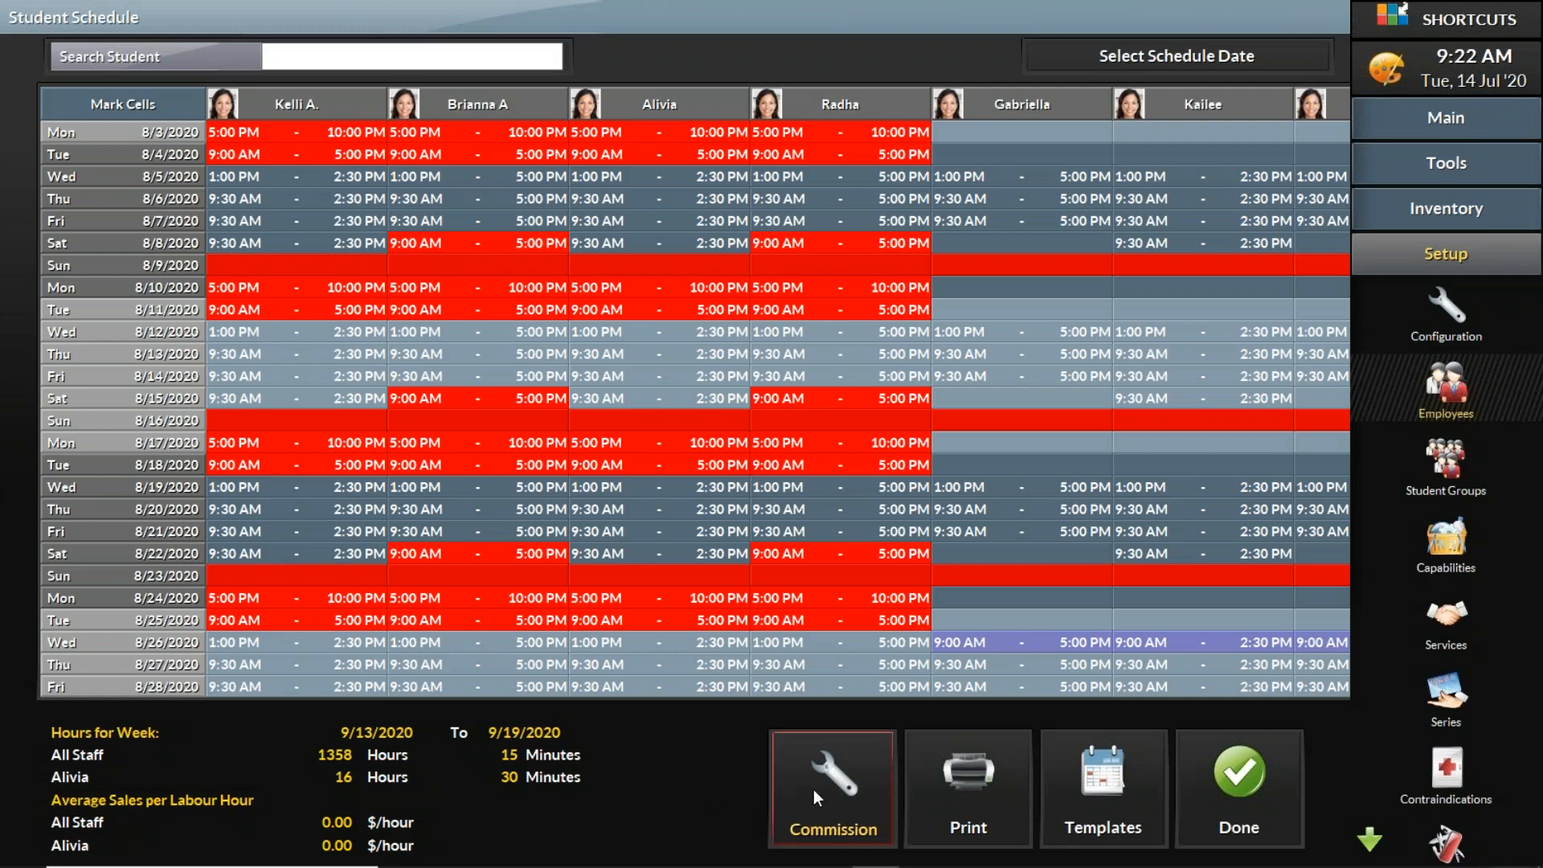
Step: Open the commission setup and switch to the Commission 1 schedule
click(813, 789)
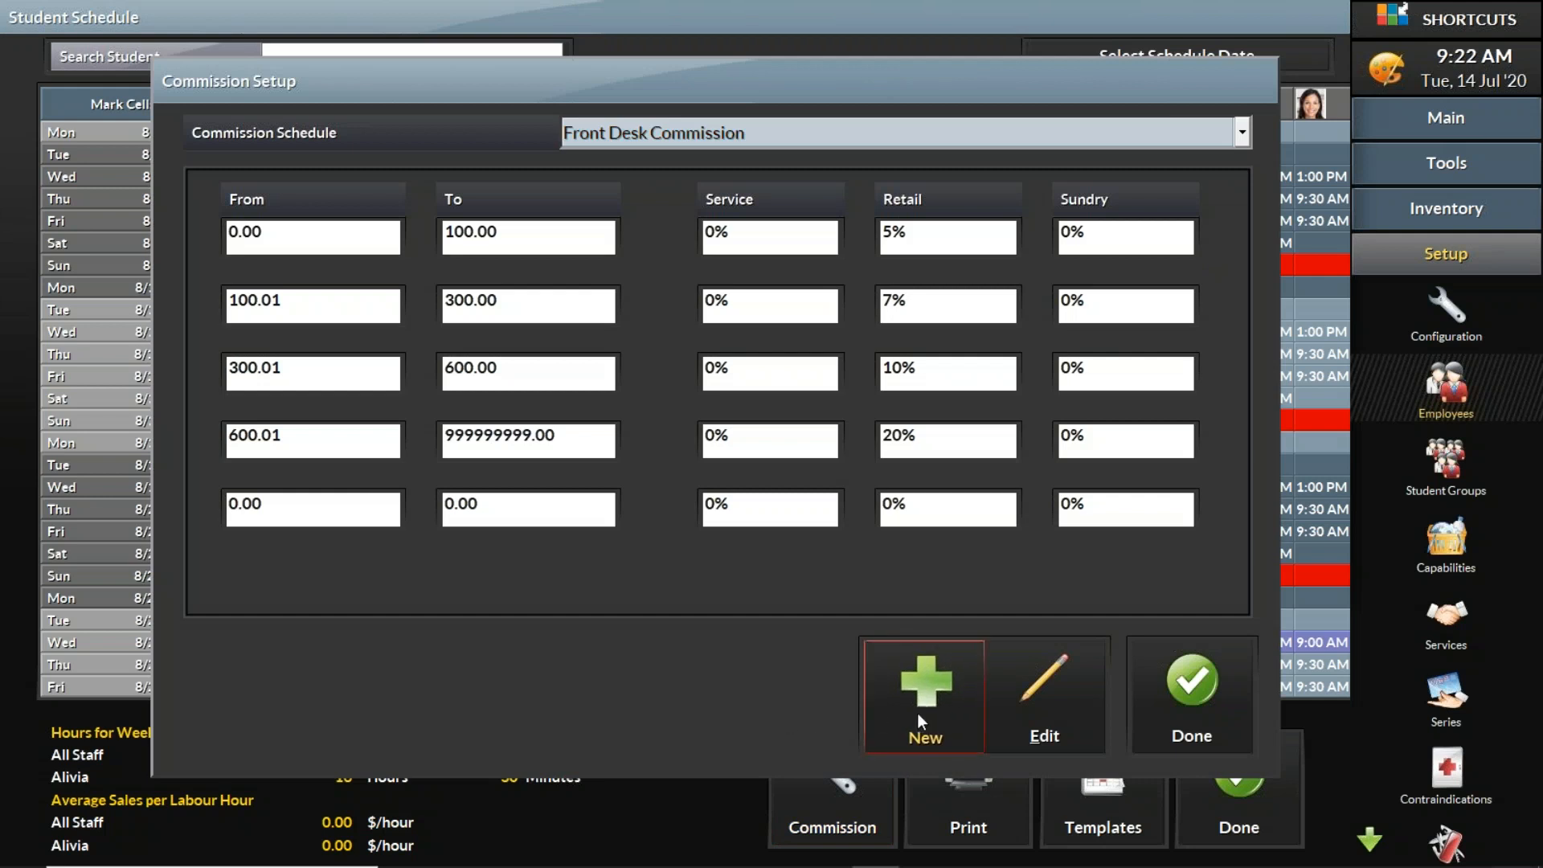
click(738, 136)
click(739, 167)
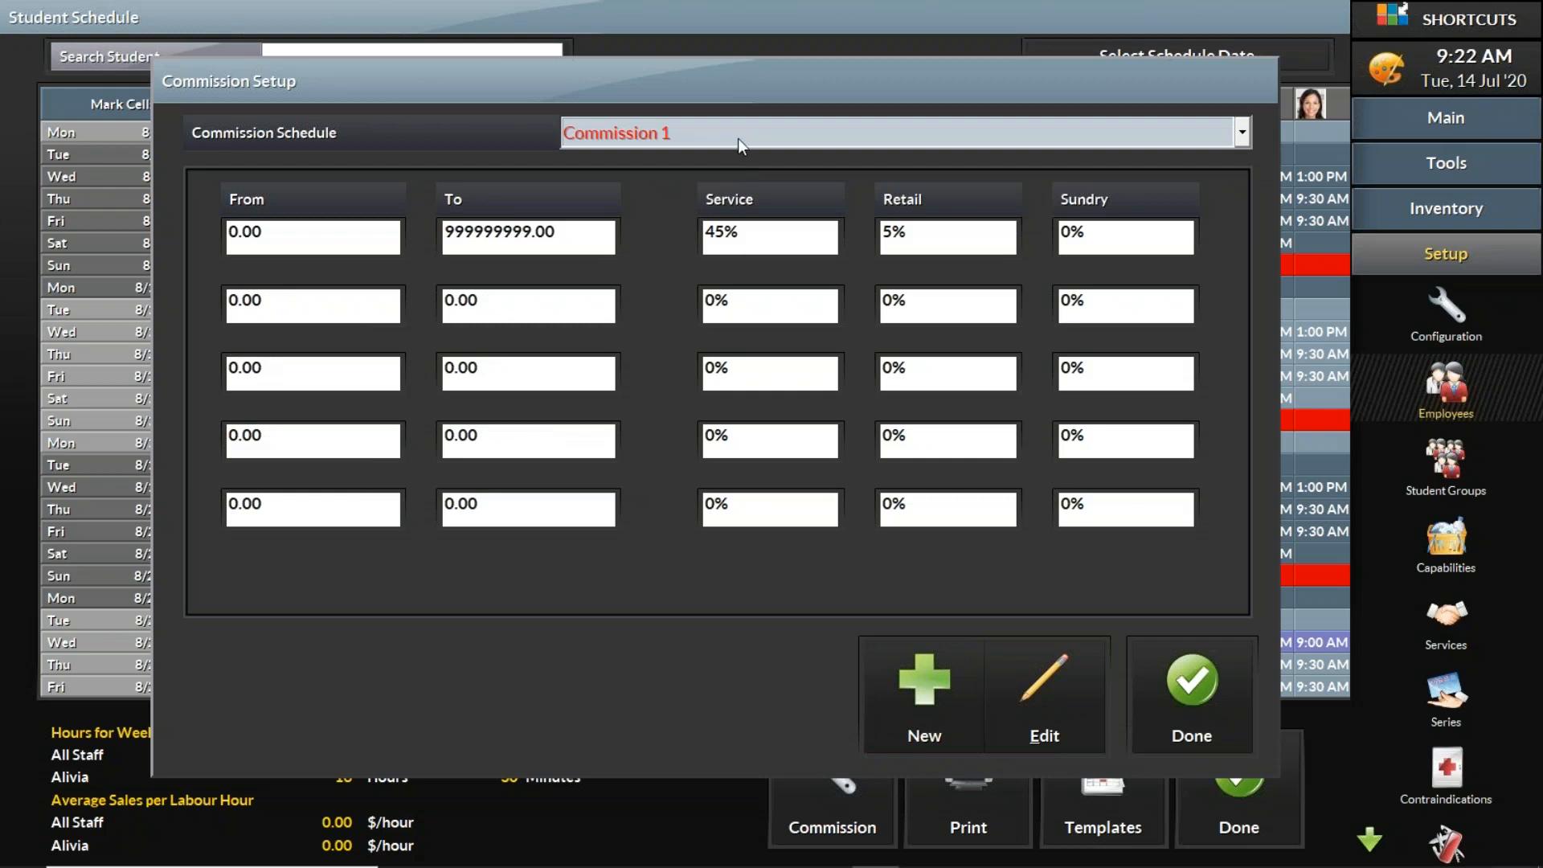
Step: Review the Commission 1 sales range and its service and retail percentages
drag(577, 235, 445, 240)
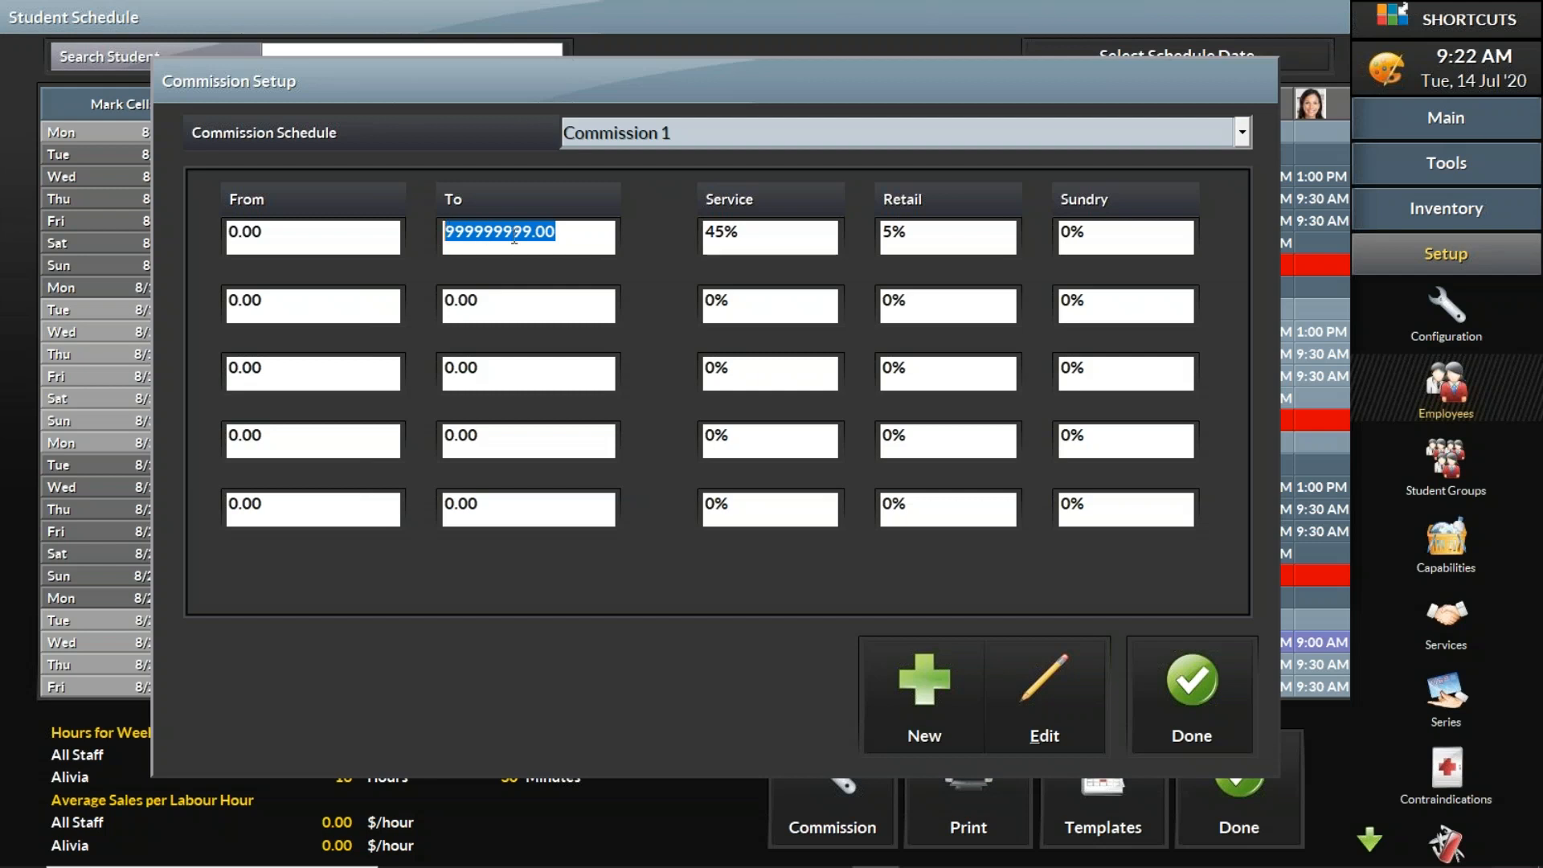
drag(575, 238, 410, 238)
drag(764, 238, 654, 229)
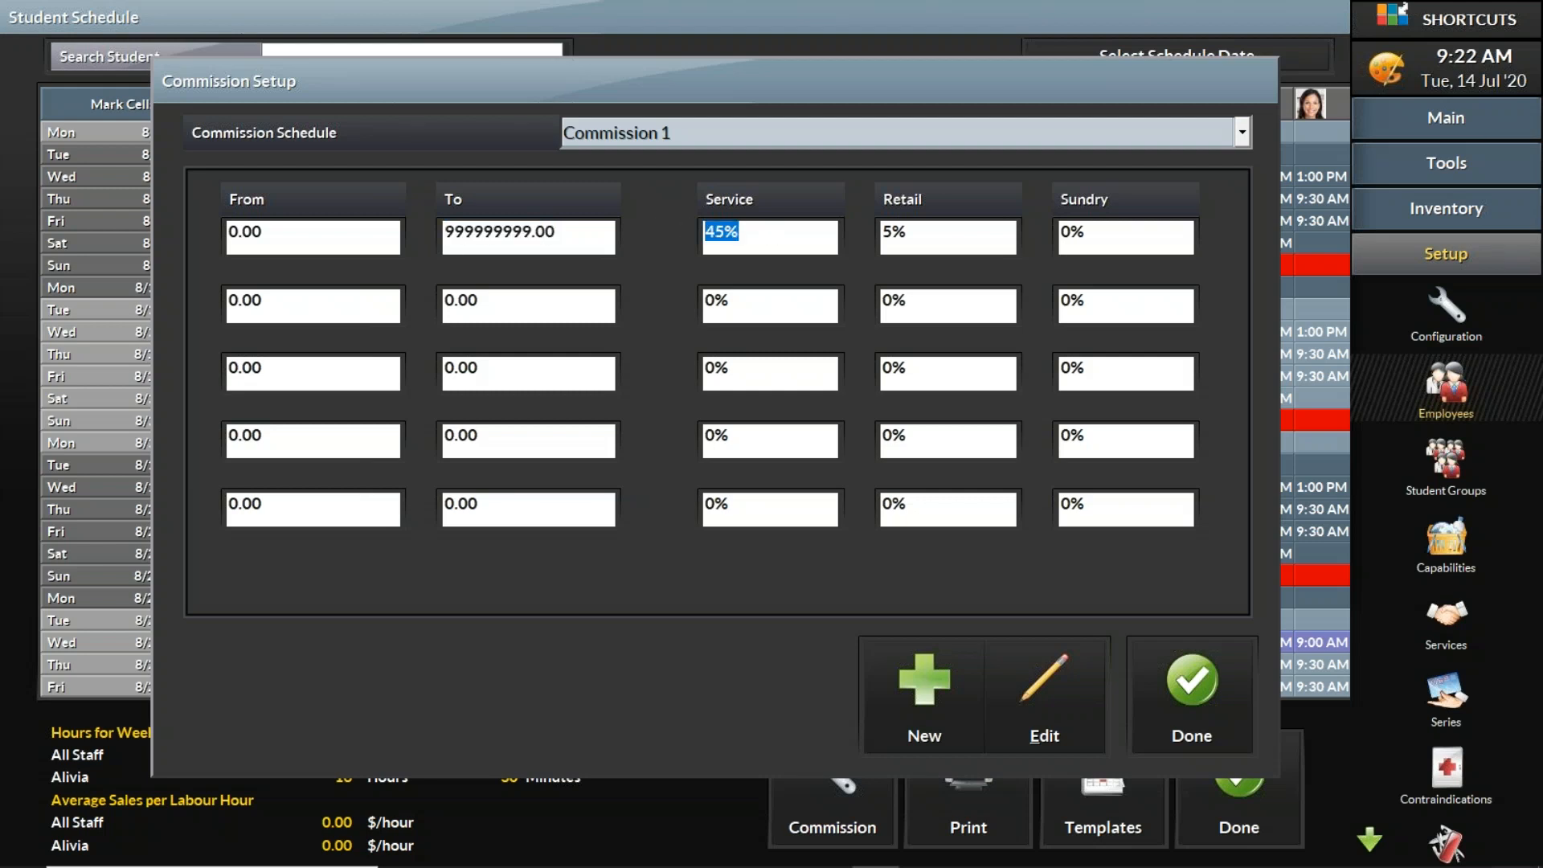
drag(923, 240, 865, 235)
click(1387, 19)
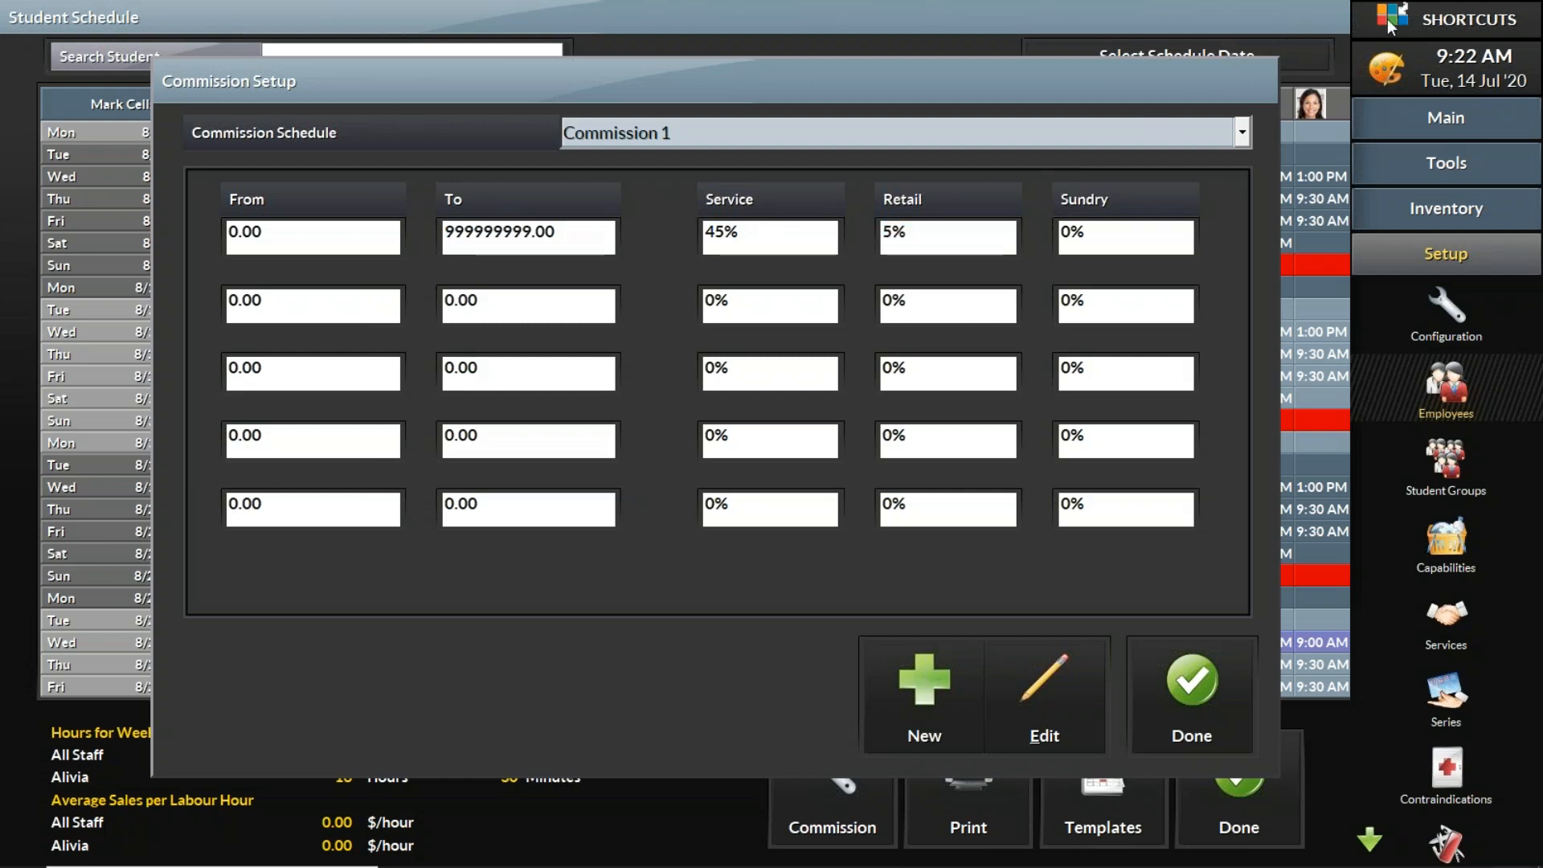
Step: Switch to the Commission 2 schedule, accepting the save prompt, and review its range and service and retail rates
click(1059, 135)
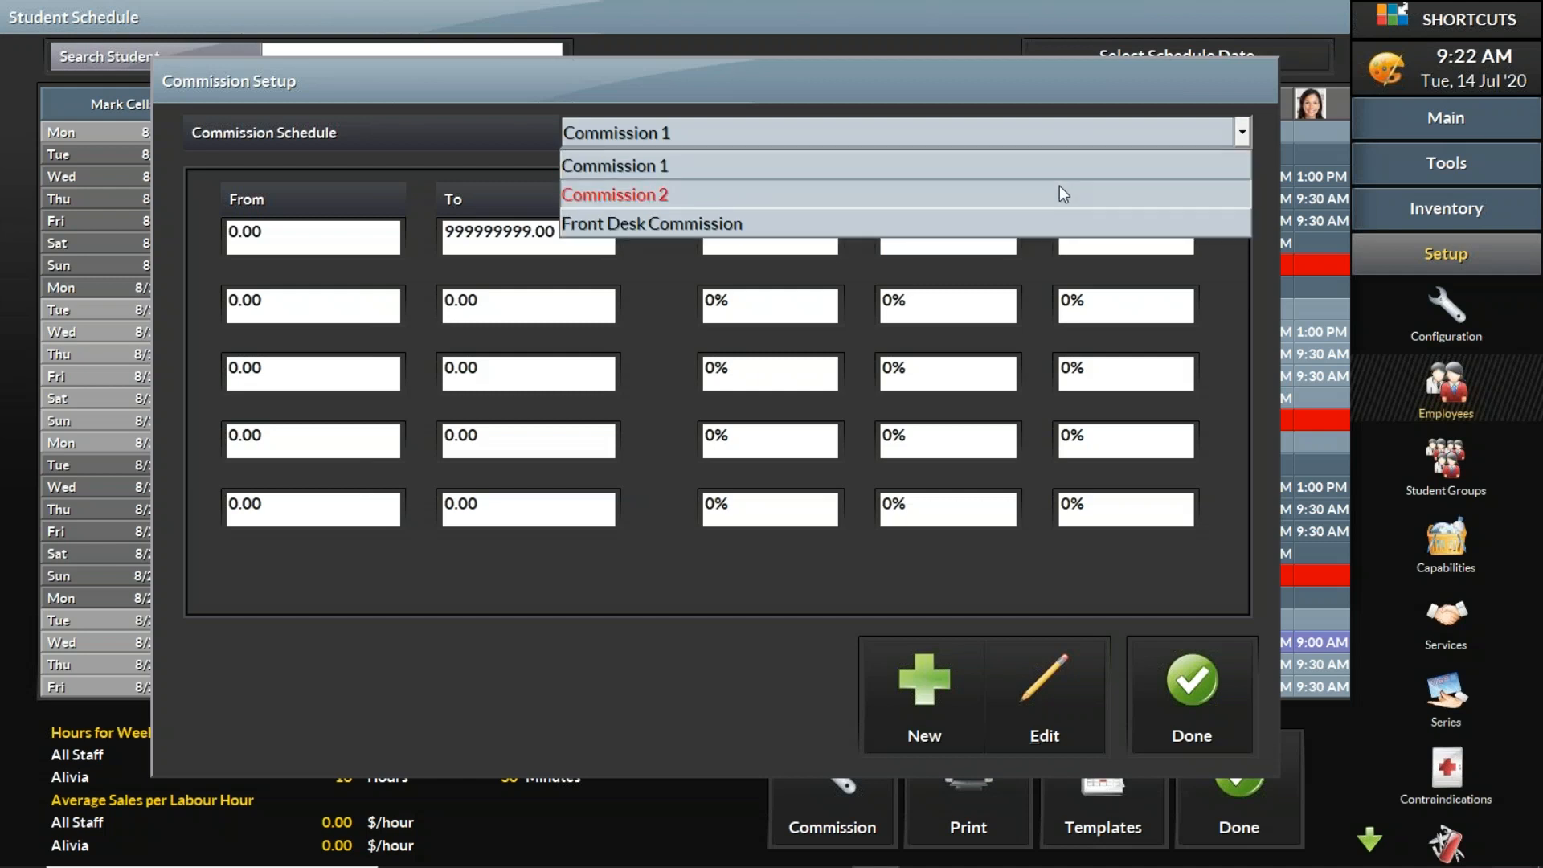
click(1058, 193)
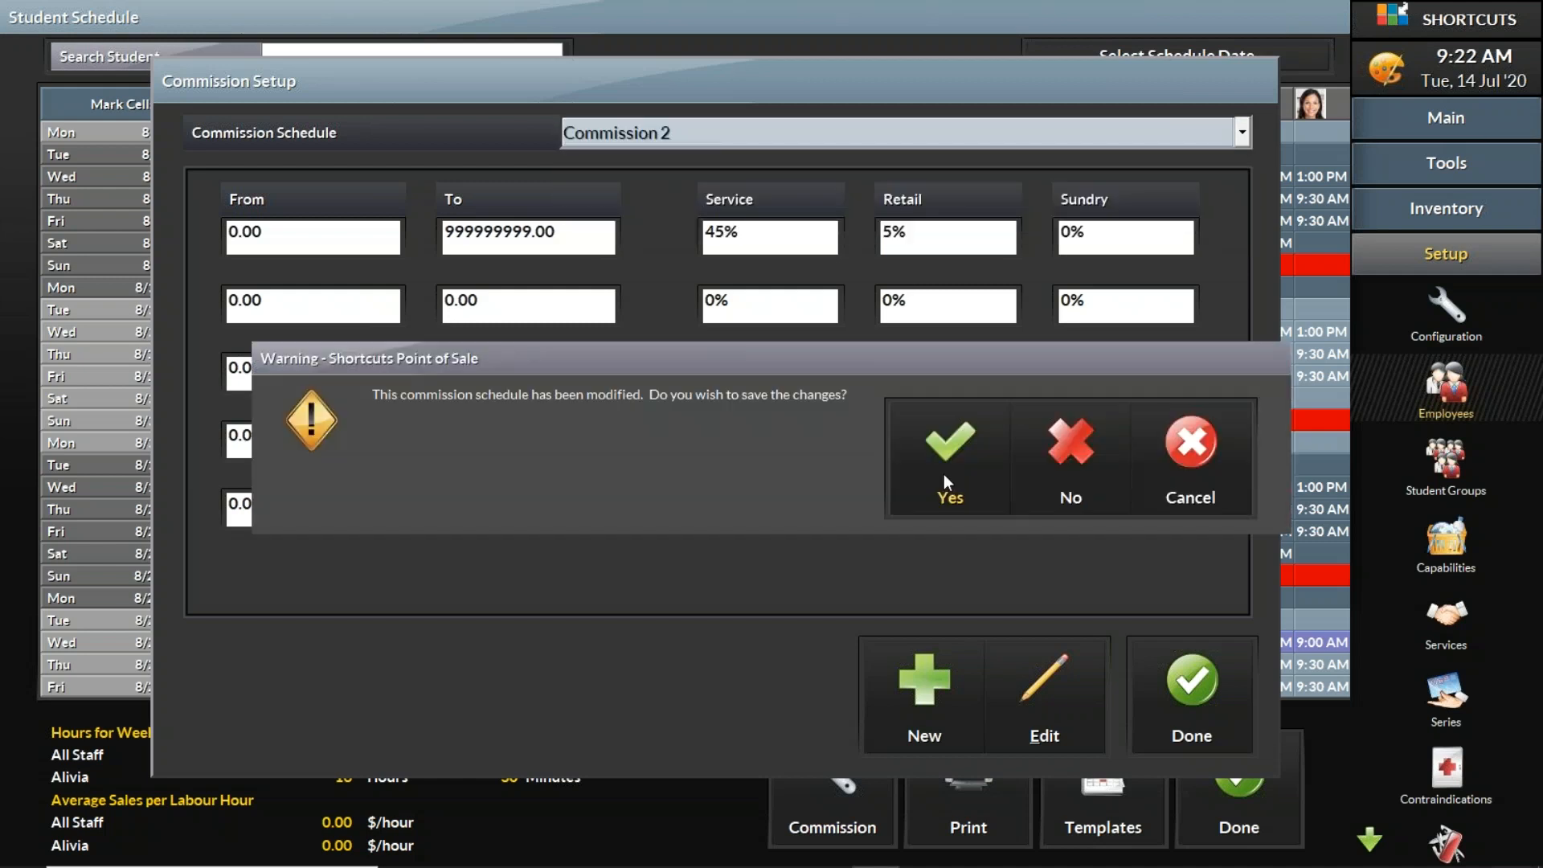
click(943, 478)
drag(571, 235, 377, 231)
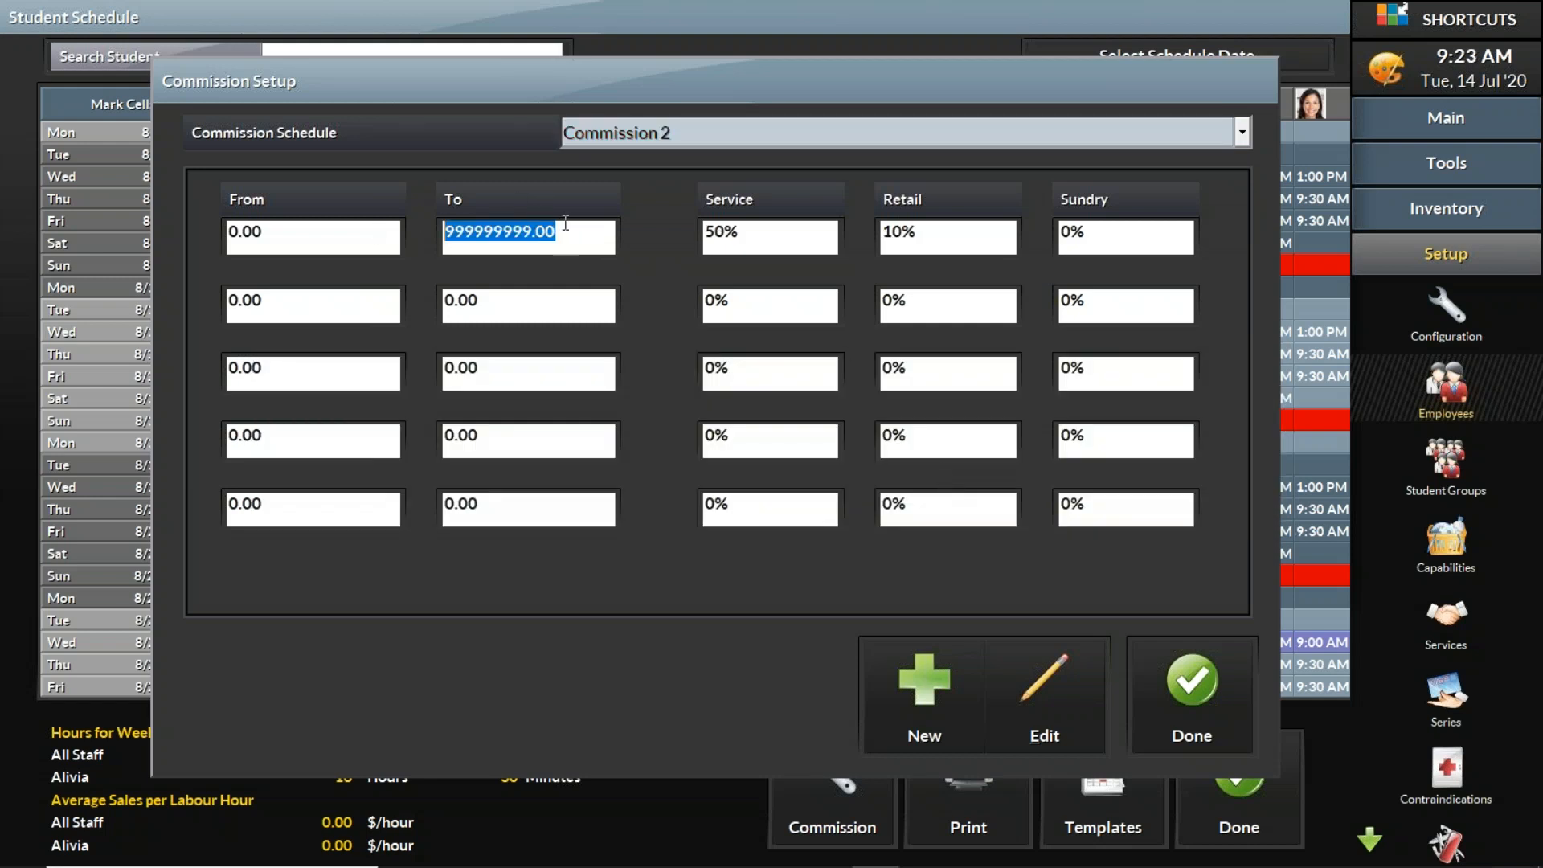
drag(781, 241, 696, 235)
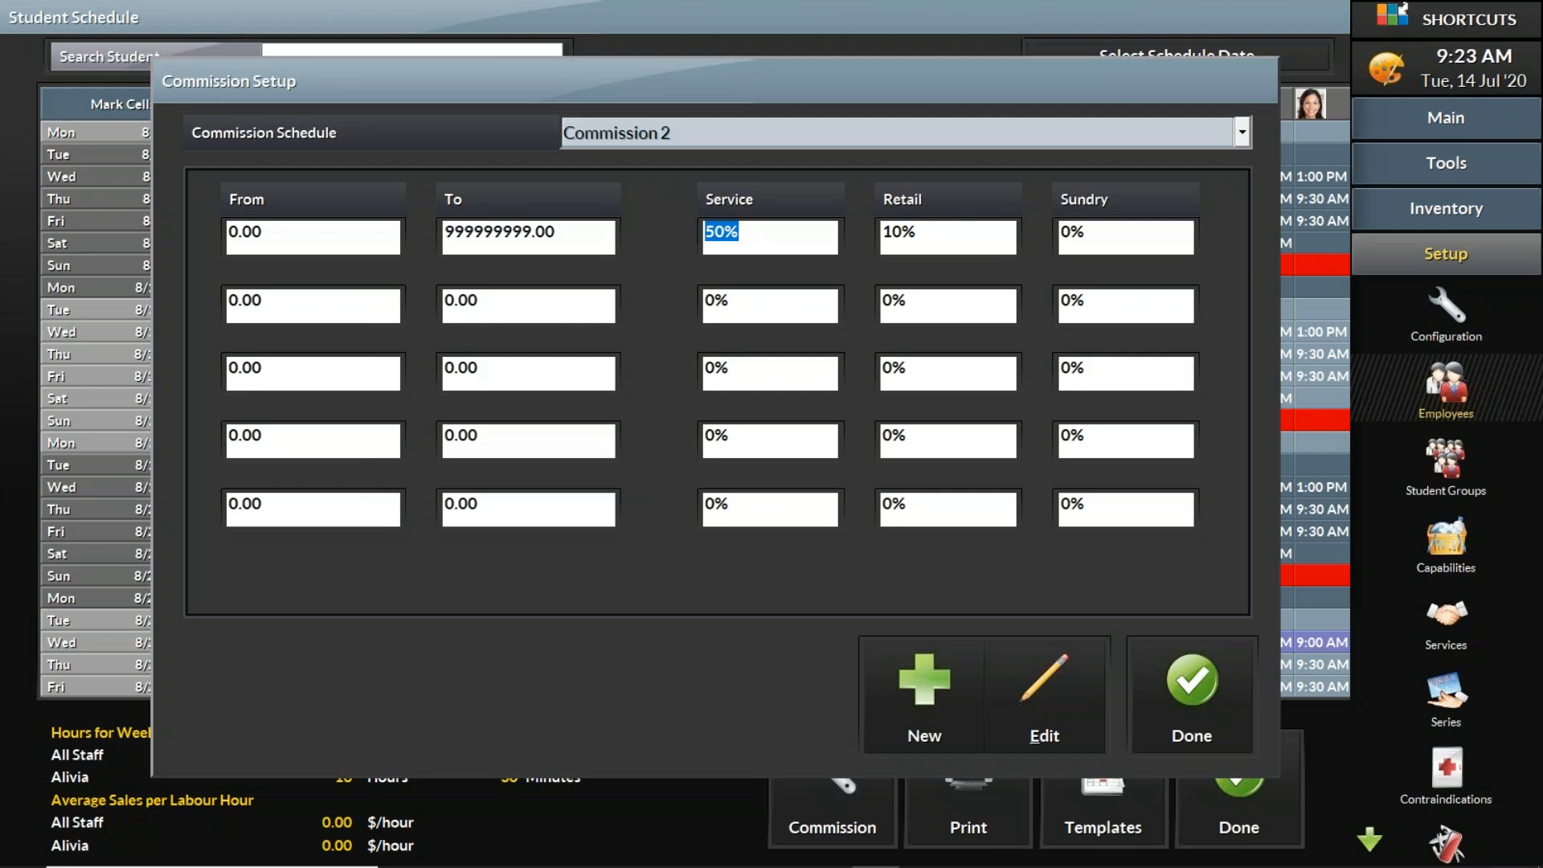
drag(999, 234, 849, 241)
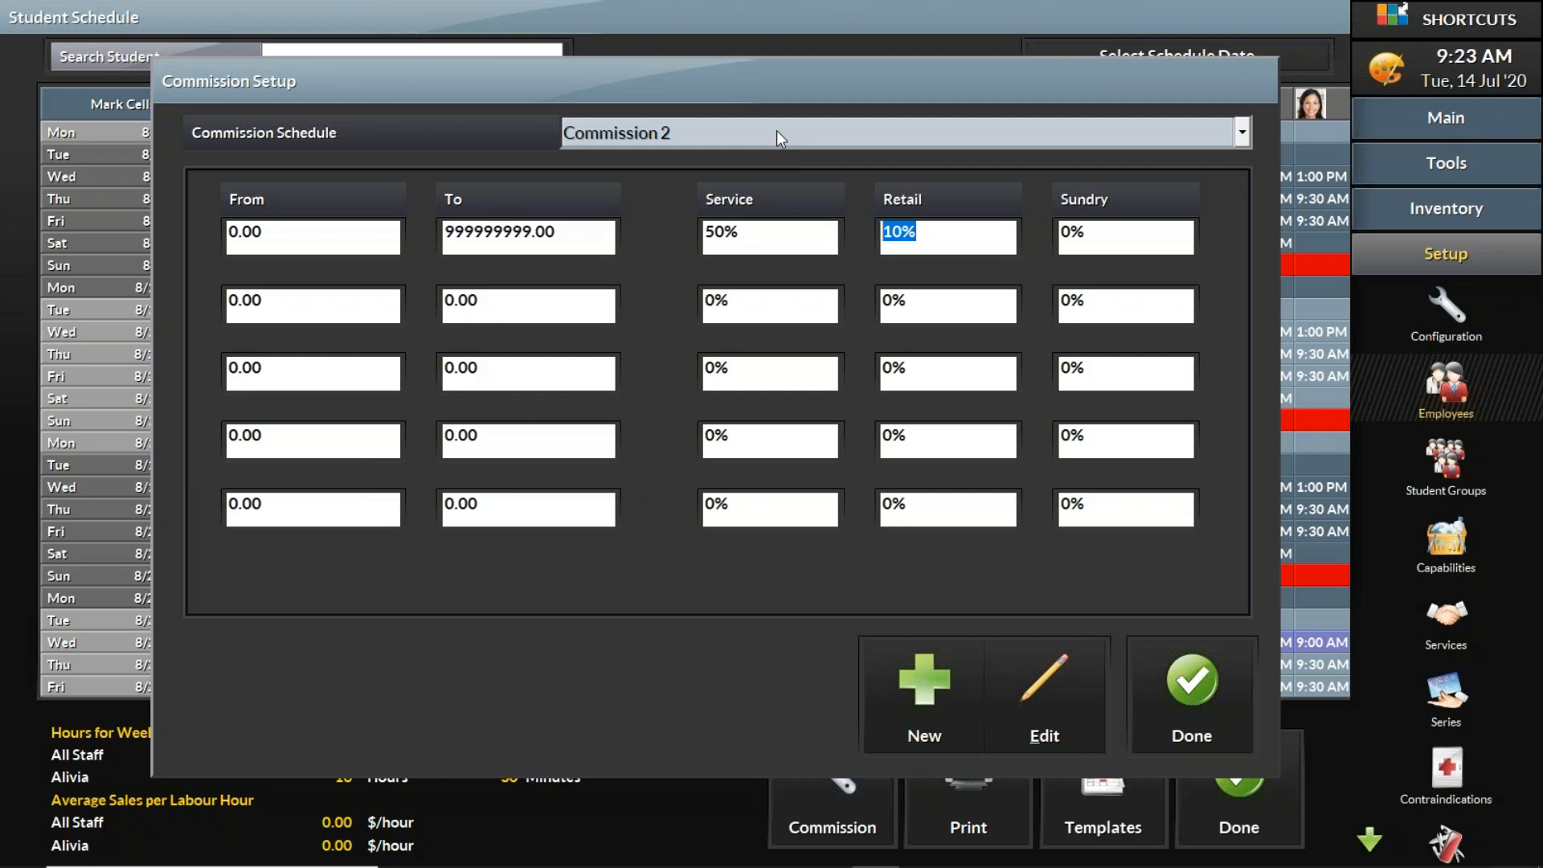
click(815, 235)
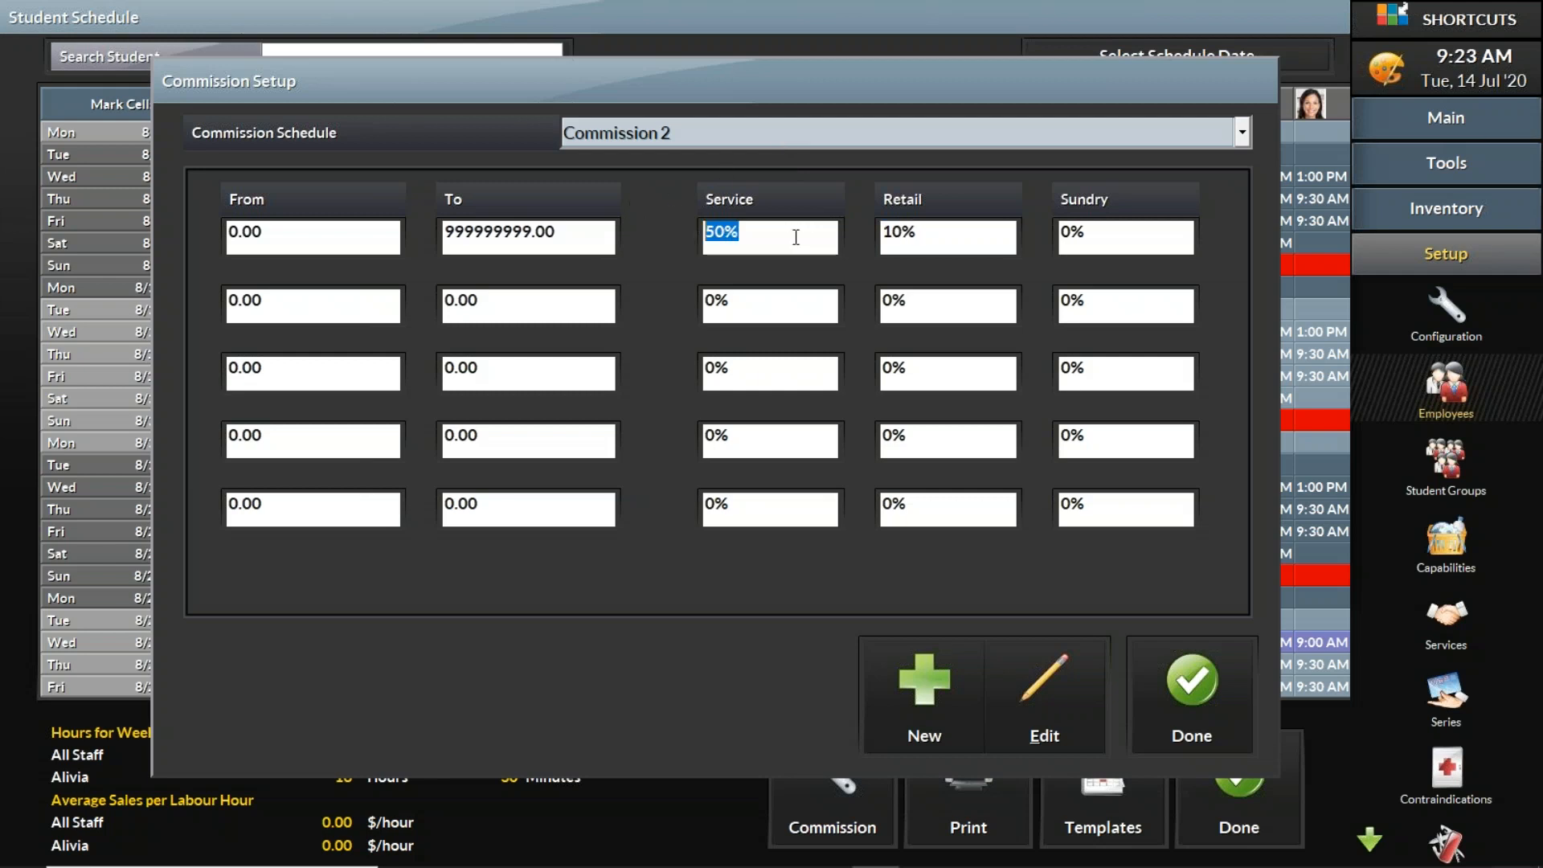
click(931, 243)
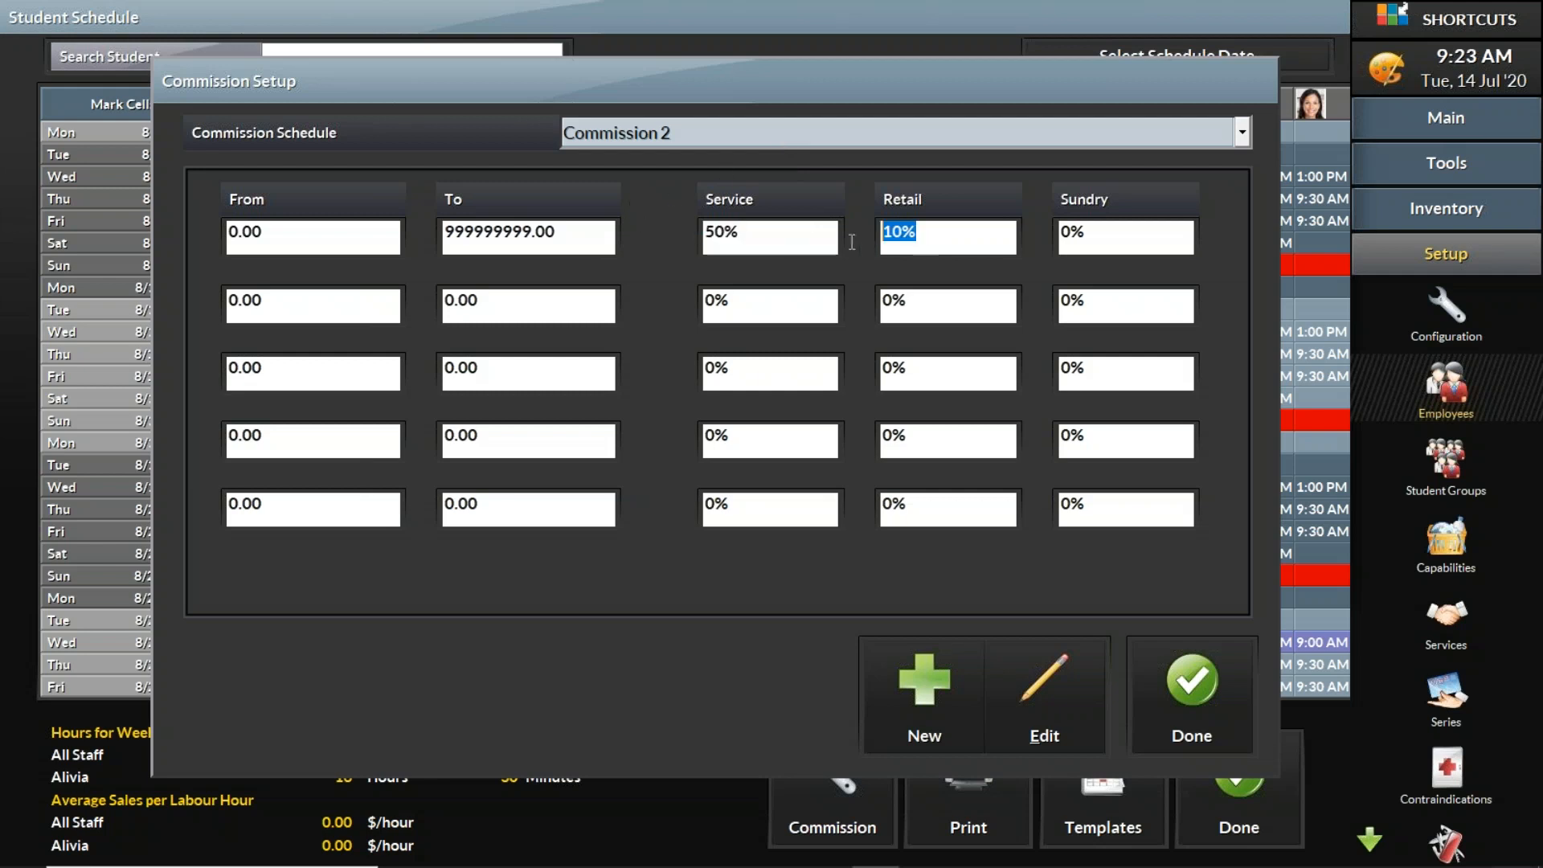
click(833, 140)
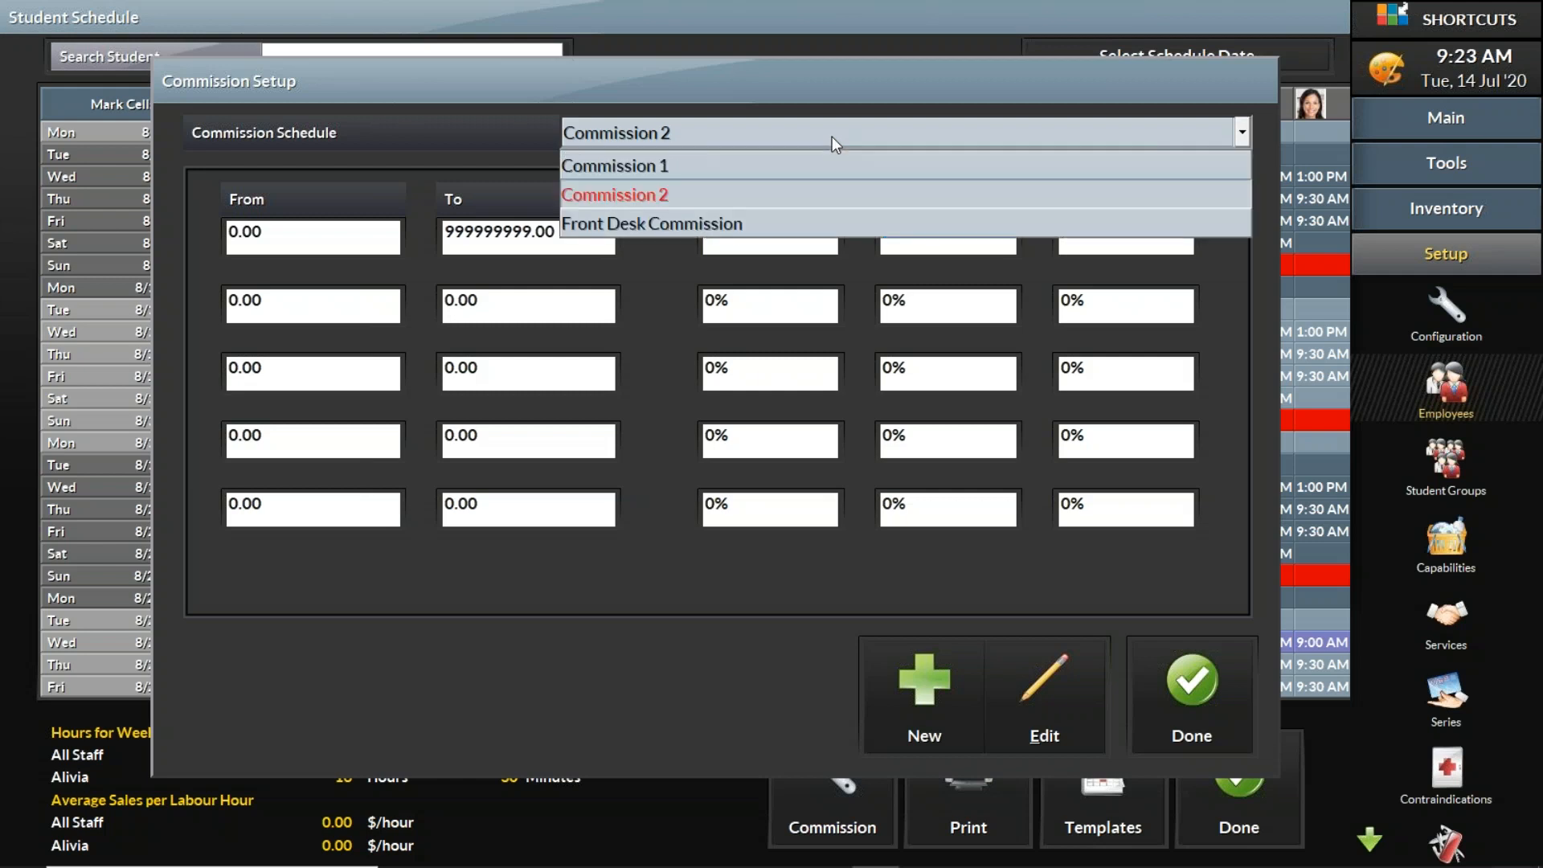
Step: Switch to the Front Desk Commission schedule and review its tiered sales ranges and retail percentages
click(805, 228)
click(905, 471)
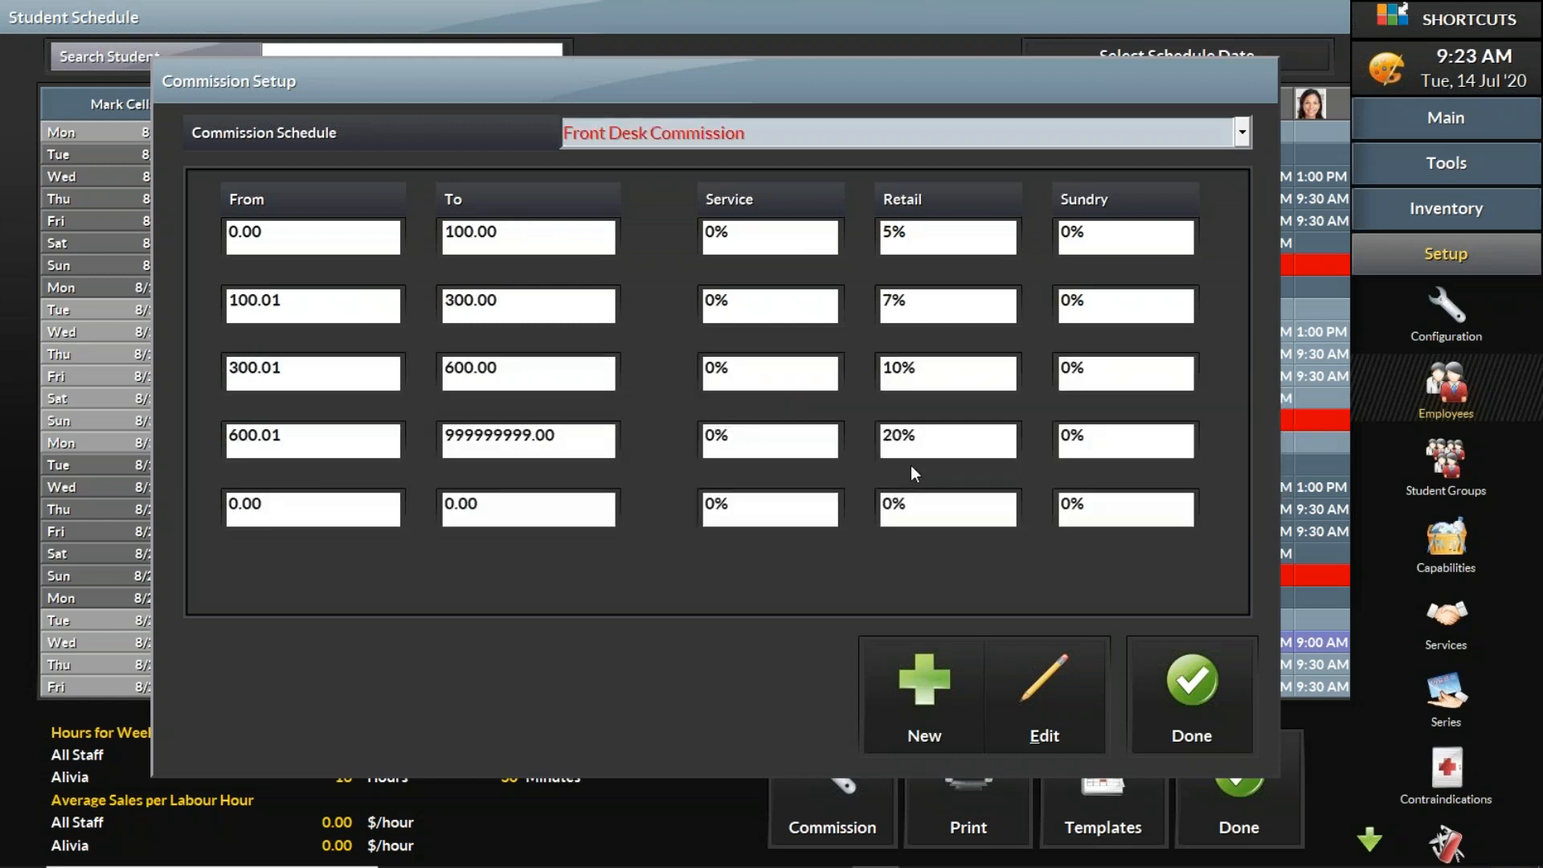
drag(536, 233, 408, 216)
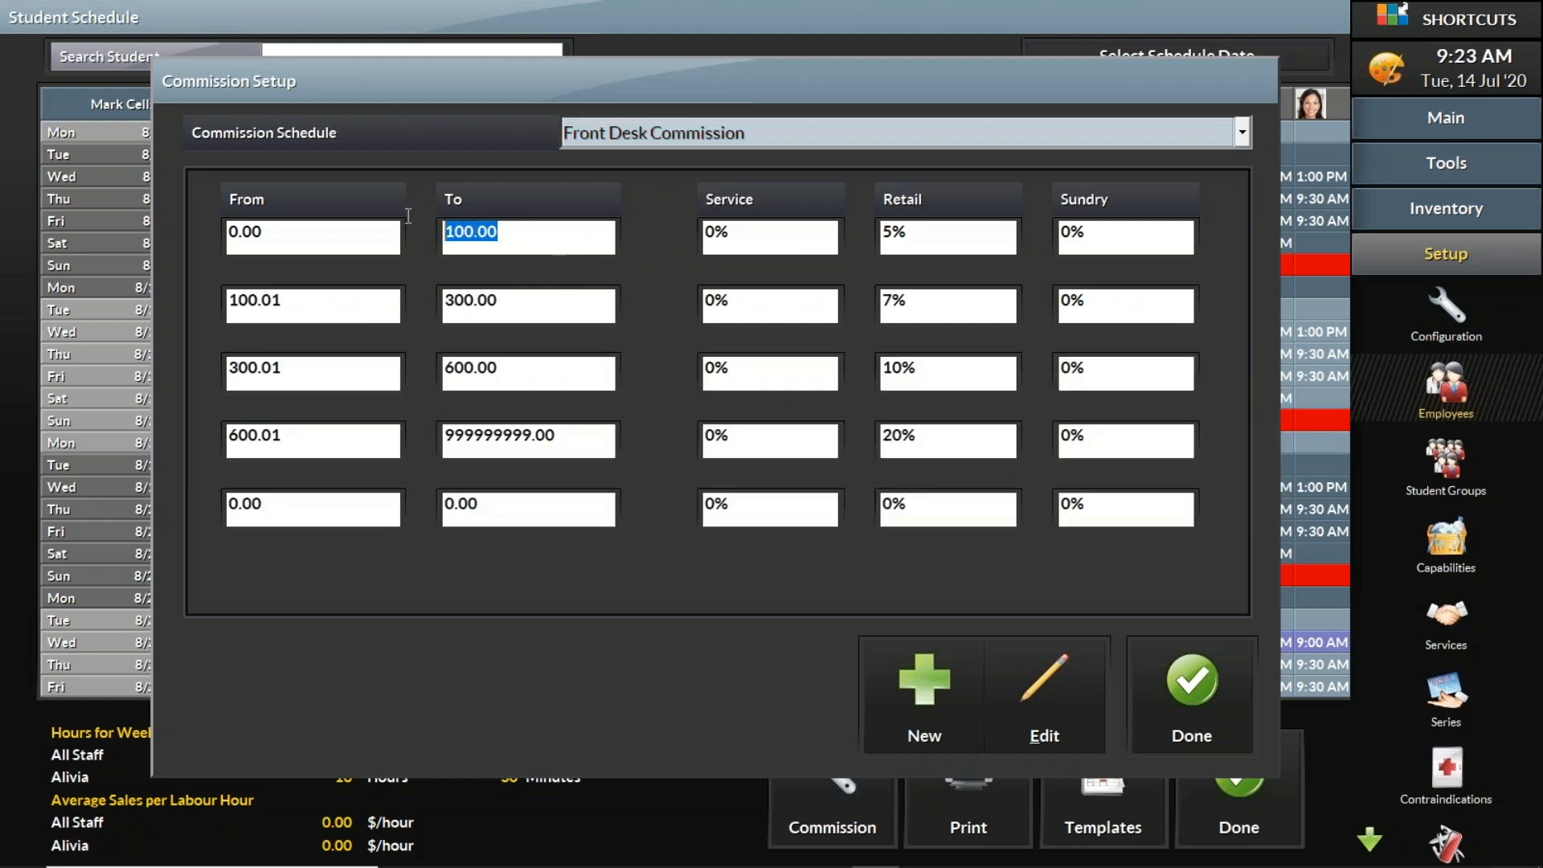
drag(731, 228, 686, 310)
drag(759, 366, 689, 367)
drag(755, 446, 685, 448)
drag(773, 506, 697, 508)
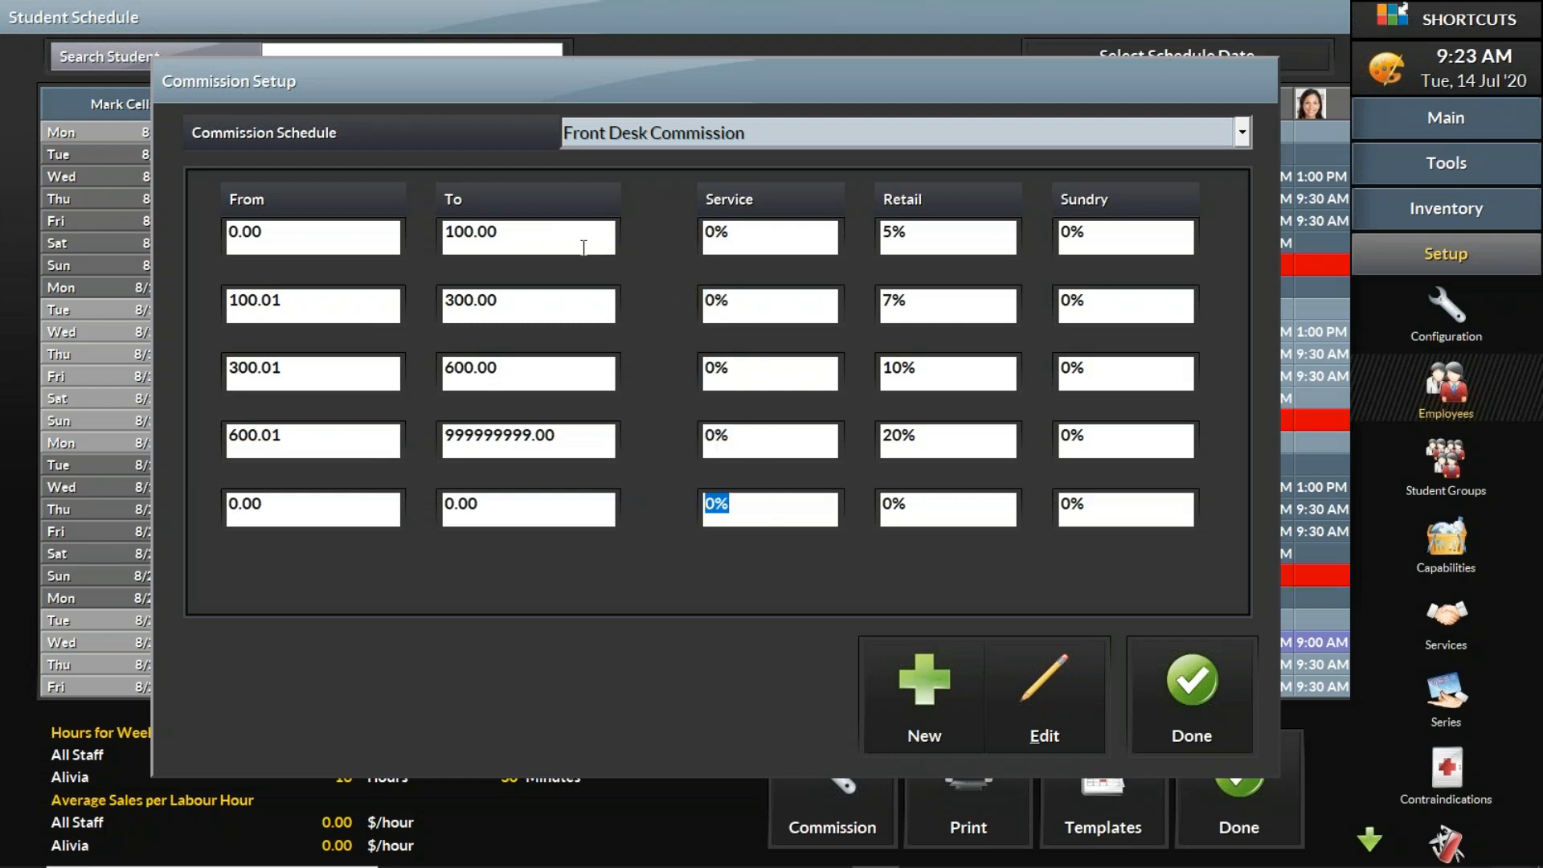
drag(584, 246, 425, 233)
drag(930, 235, 831, 232)
drag(524, 305, 375, 297)
drag(911, 301, 820, 302)
drag(305, 377, 177, 366)
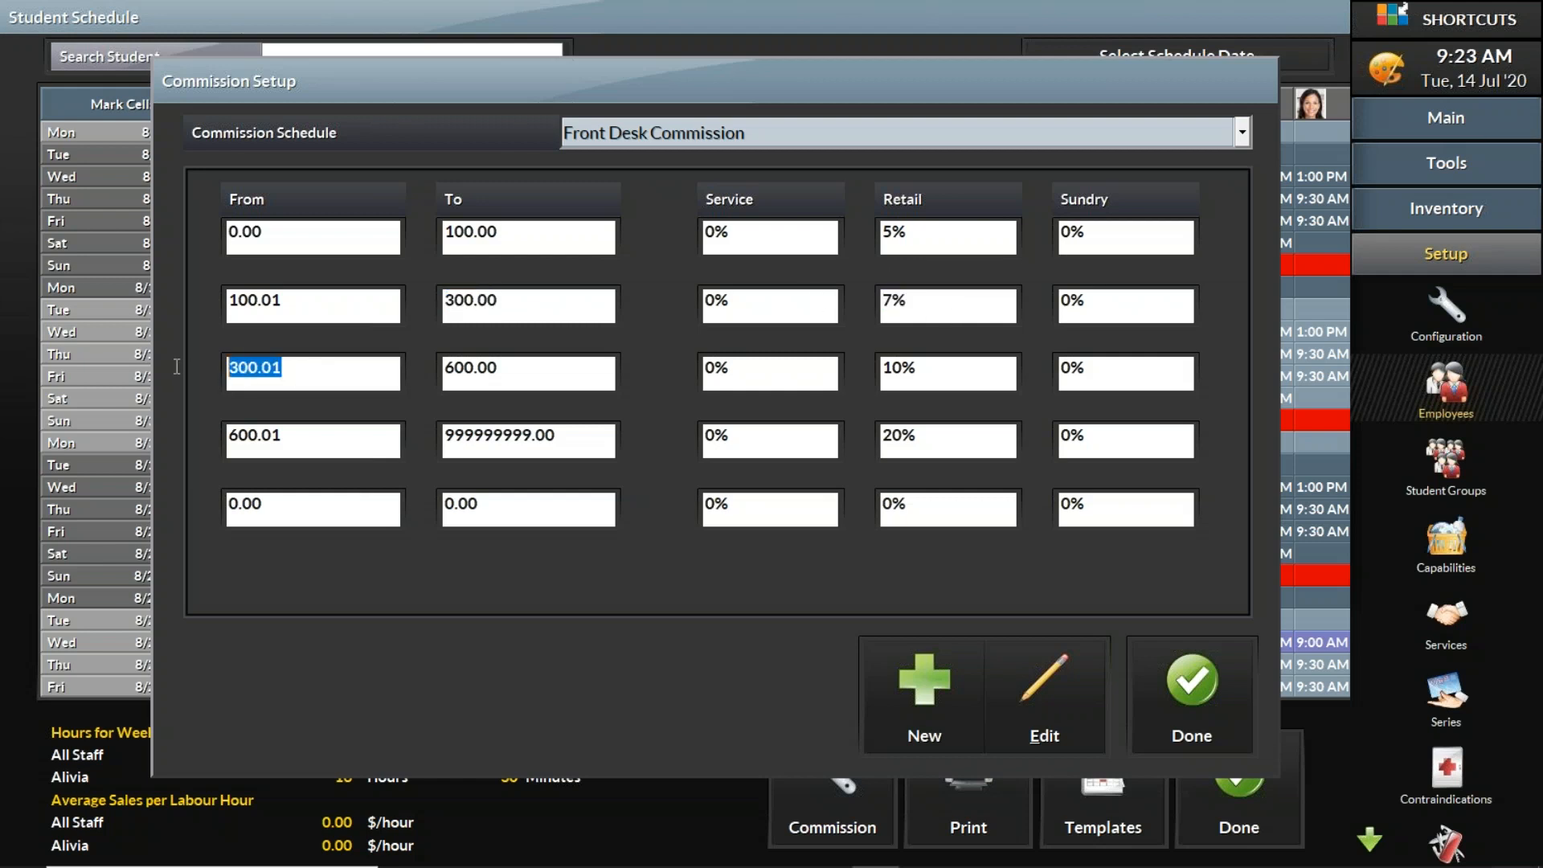
drag(598, 362, 398, 355)
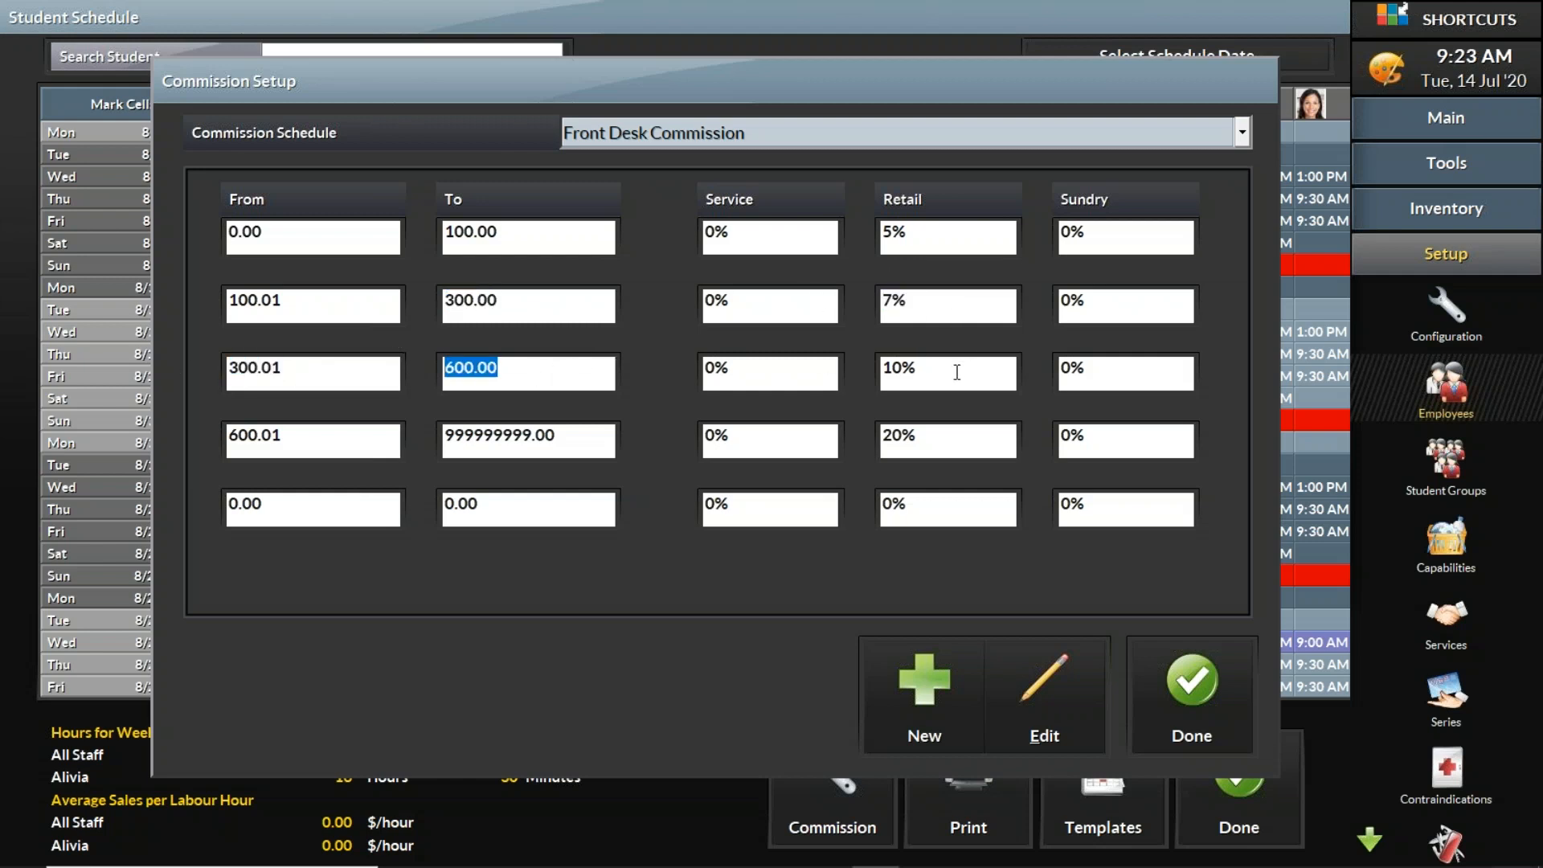
drag(953, 368, 874, 372)
drag(299, 438, 212, 434)
drag(609, 434, 347, 435)
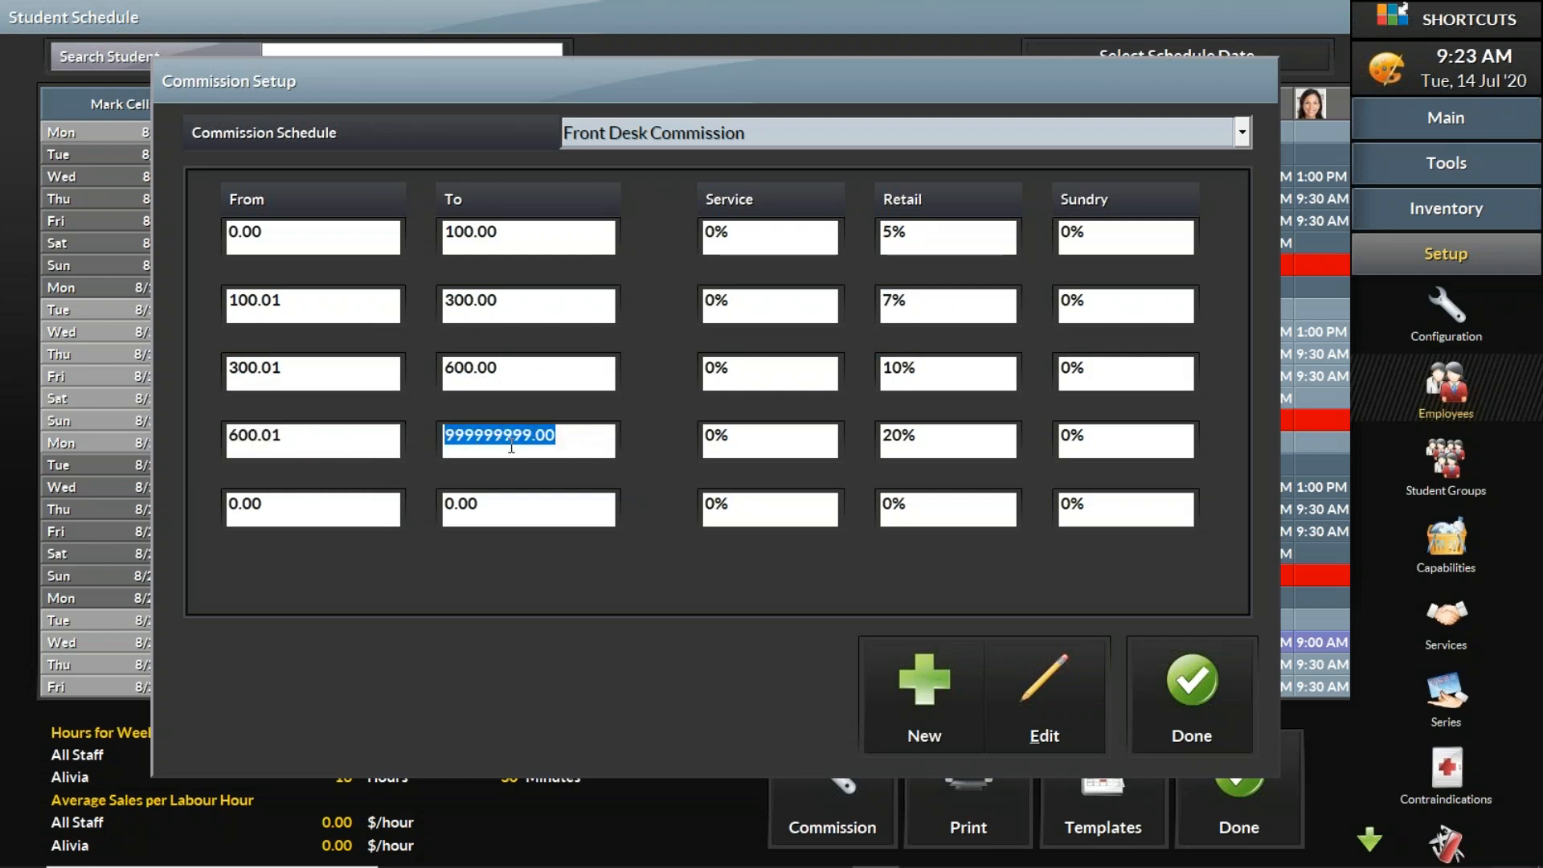
drag(981, 448, 880, 454)
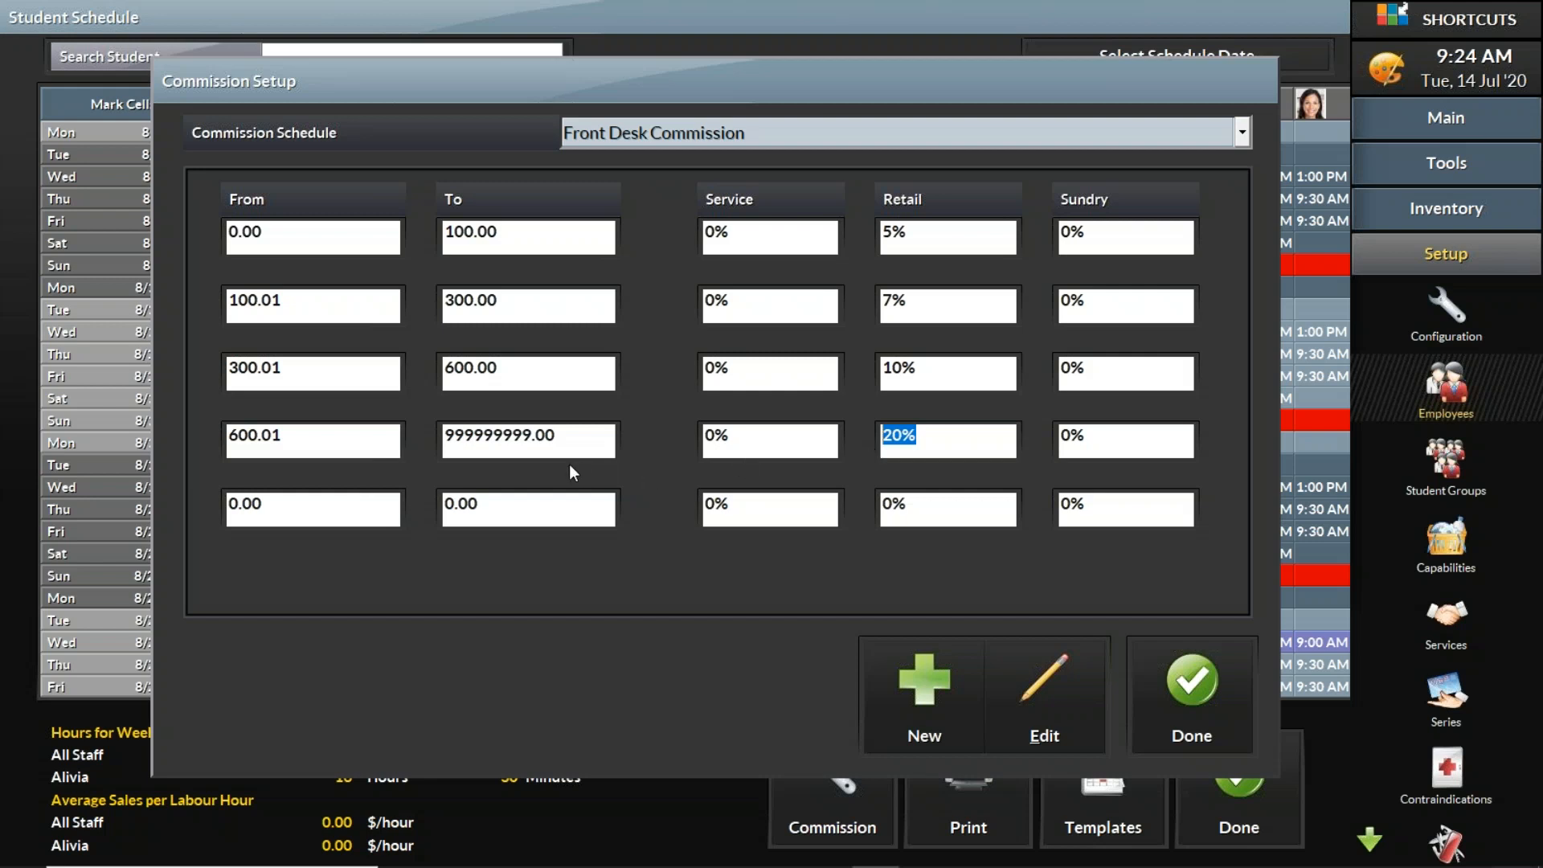
Step: Go back over the Front Desk Commission tier thresholds and their matching retail percentages
drag(354, 445, 154, 443)
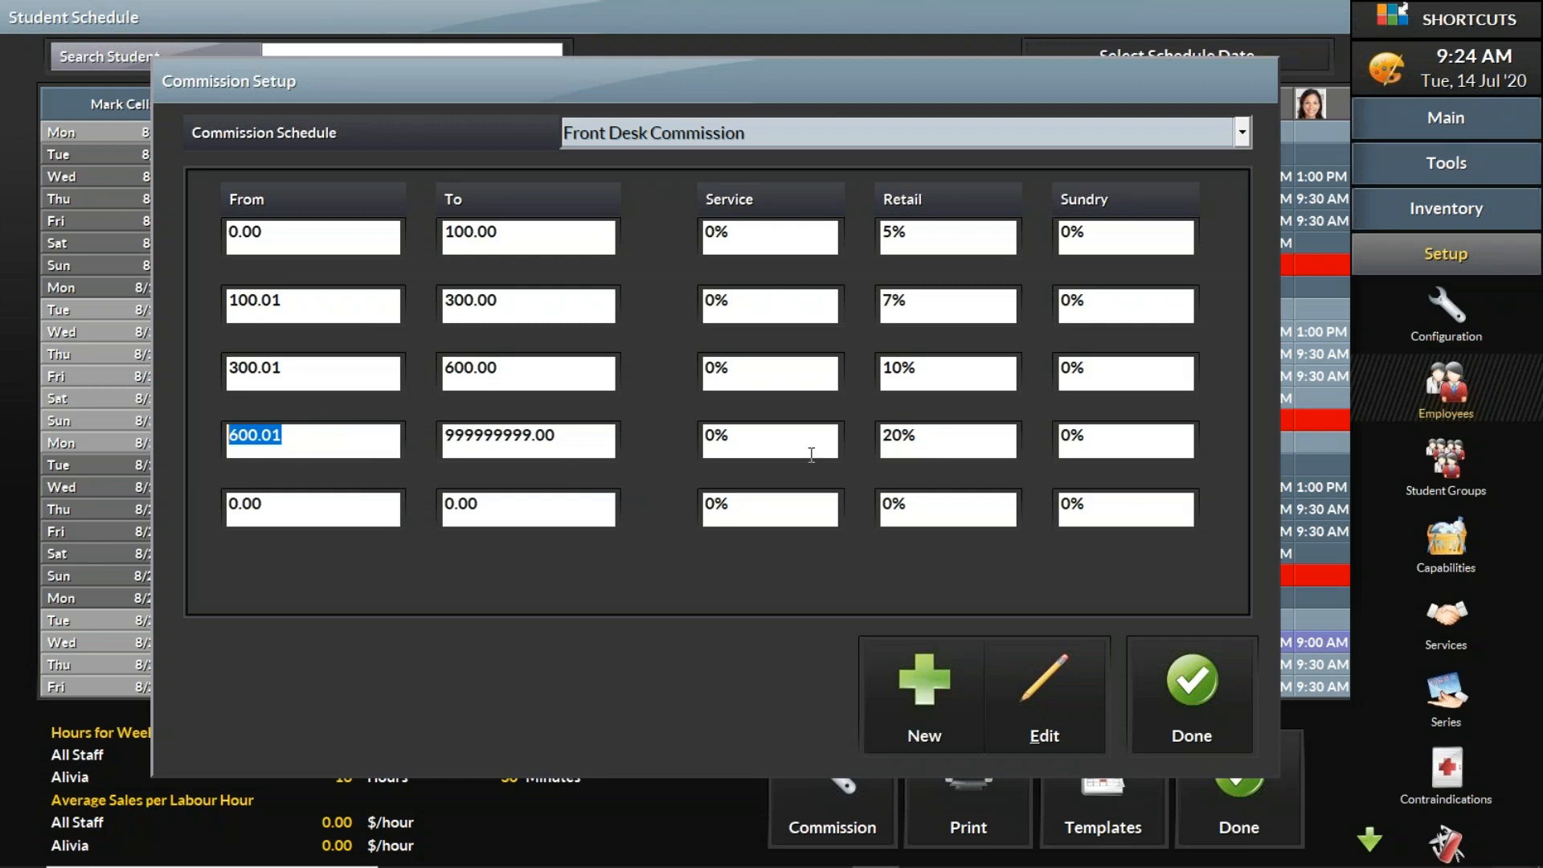
drag(954, 444, 882, 449)
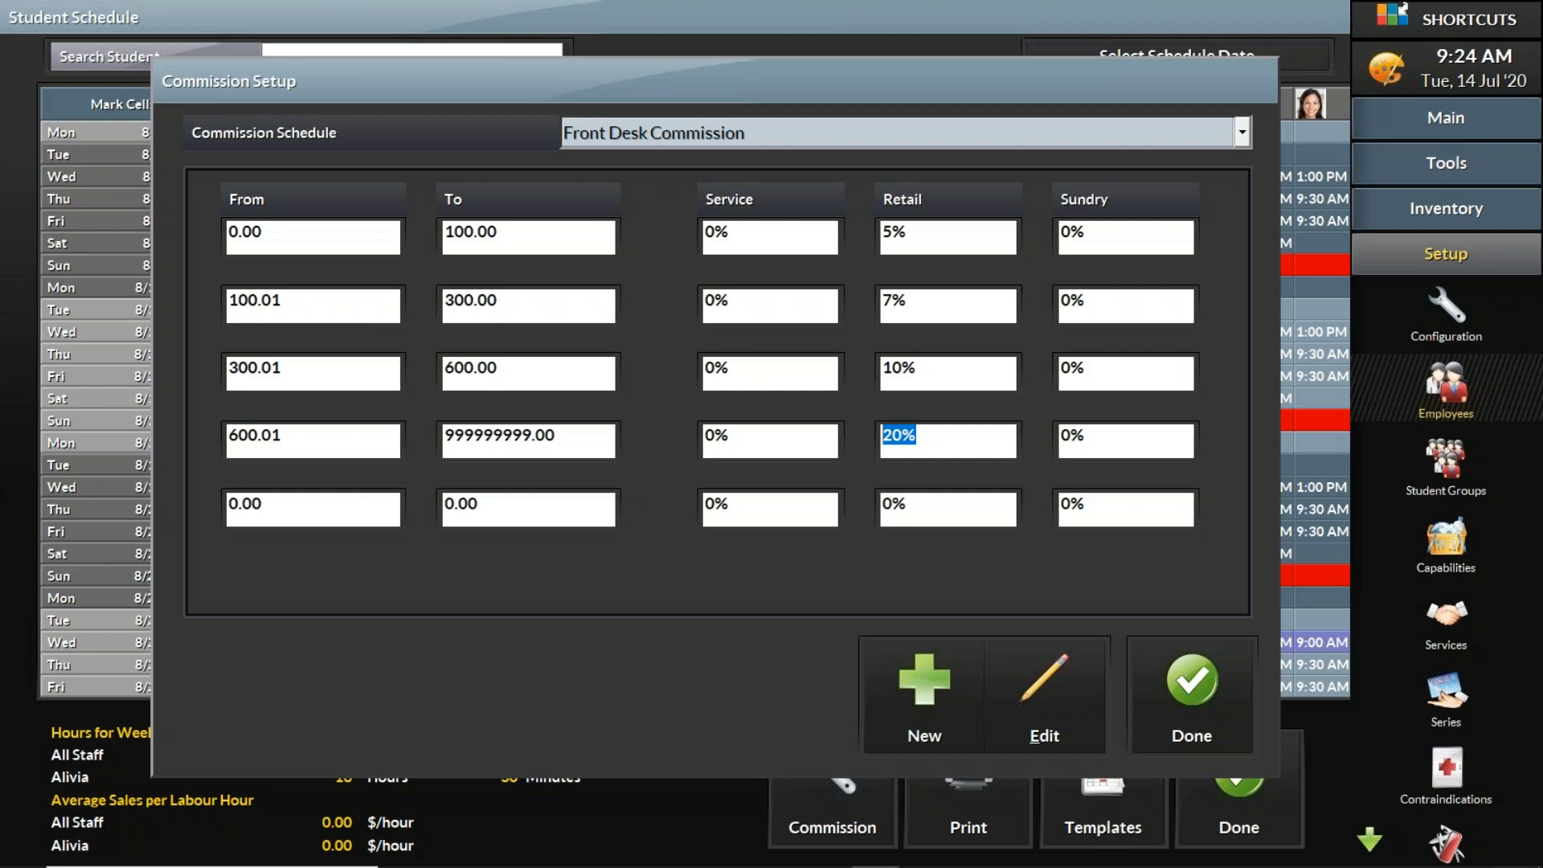
drag(316, 438, 219, 448)
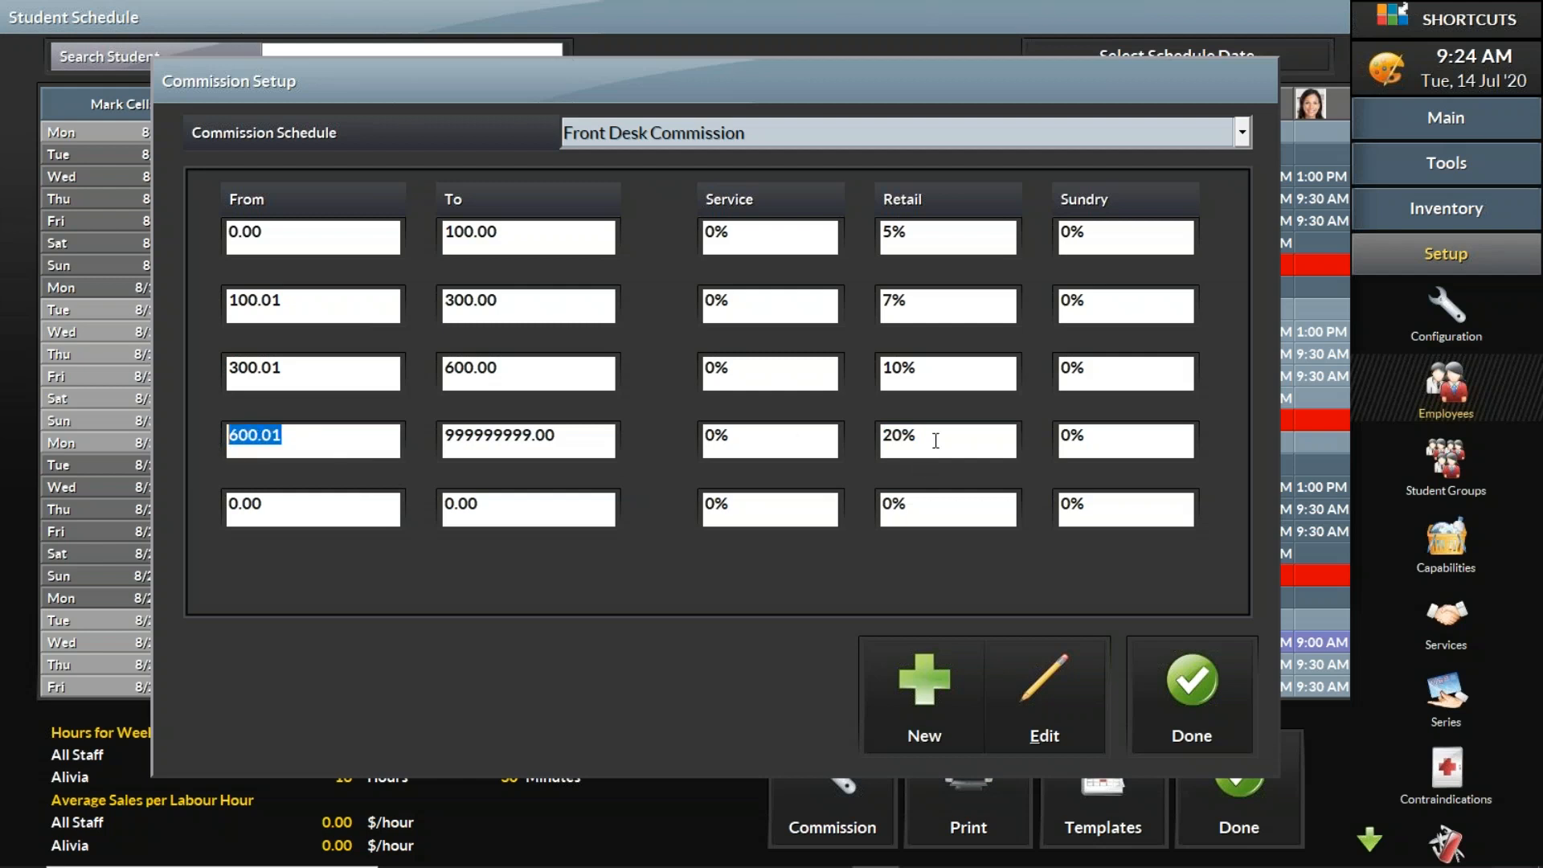
drag(935, 440, 834, 437)
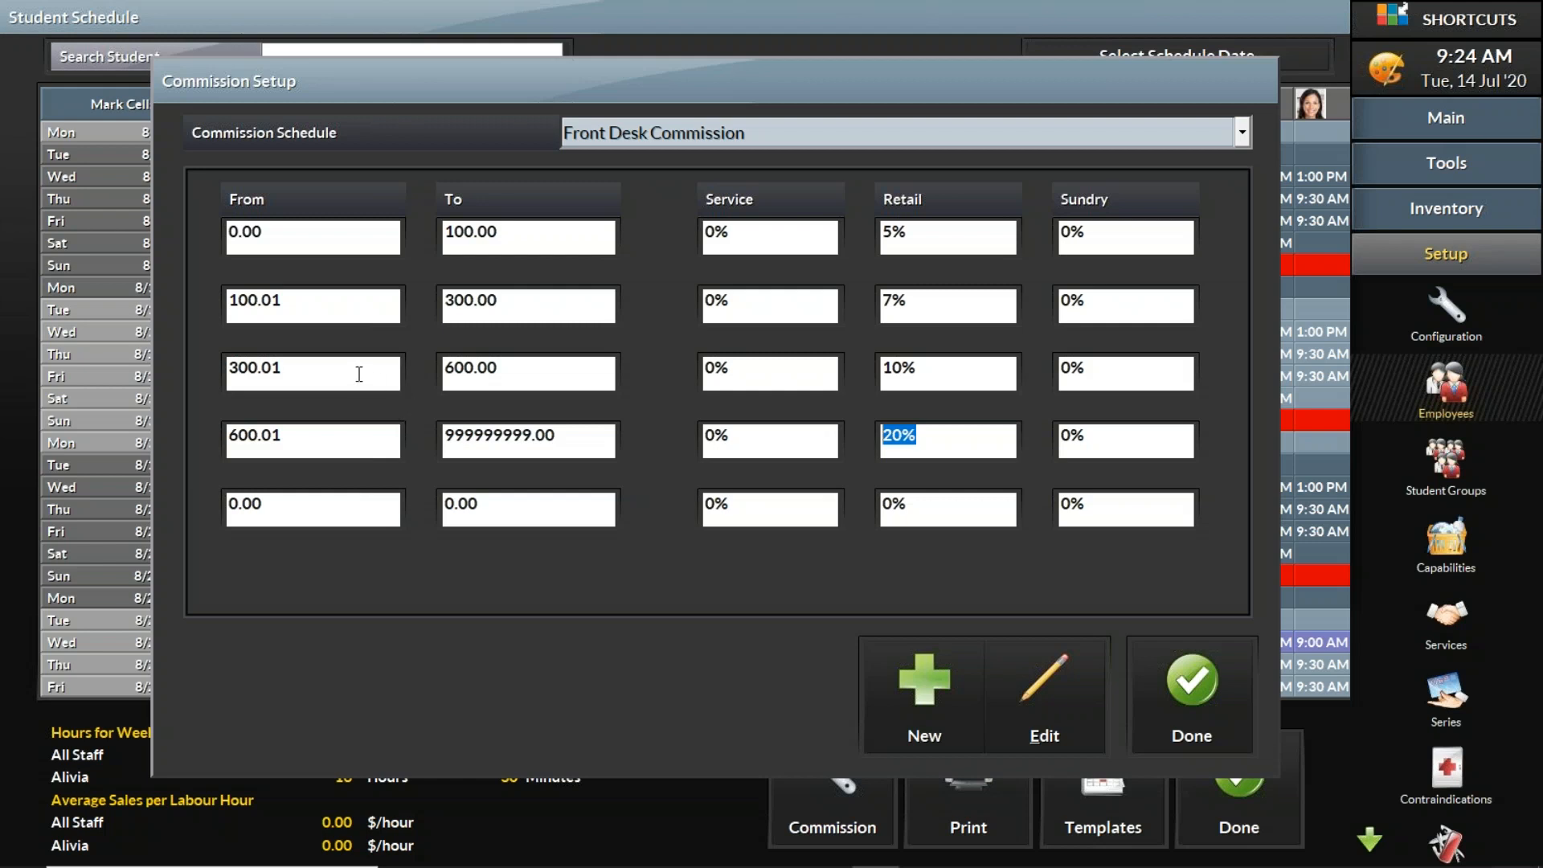
drag(358, 372, 219, 381)
drag(535, 366, 429, 372)
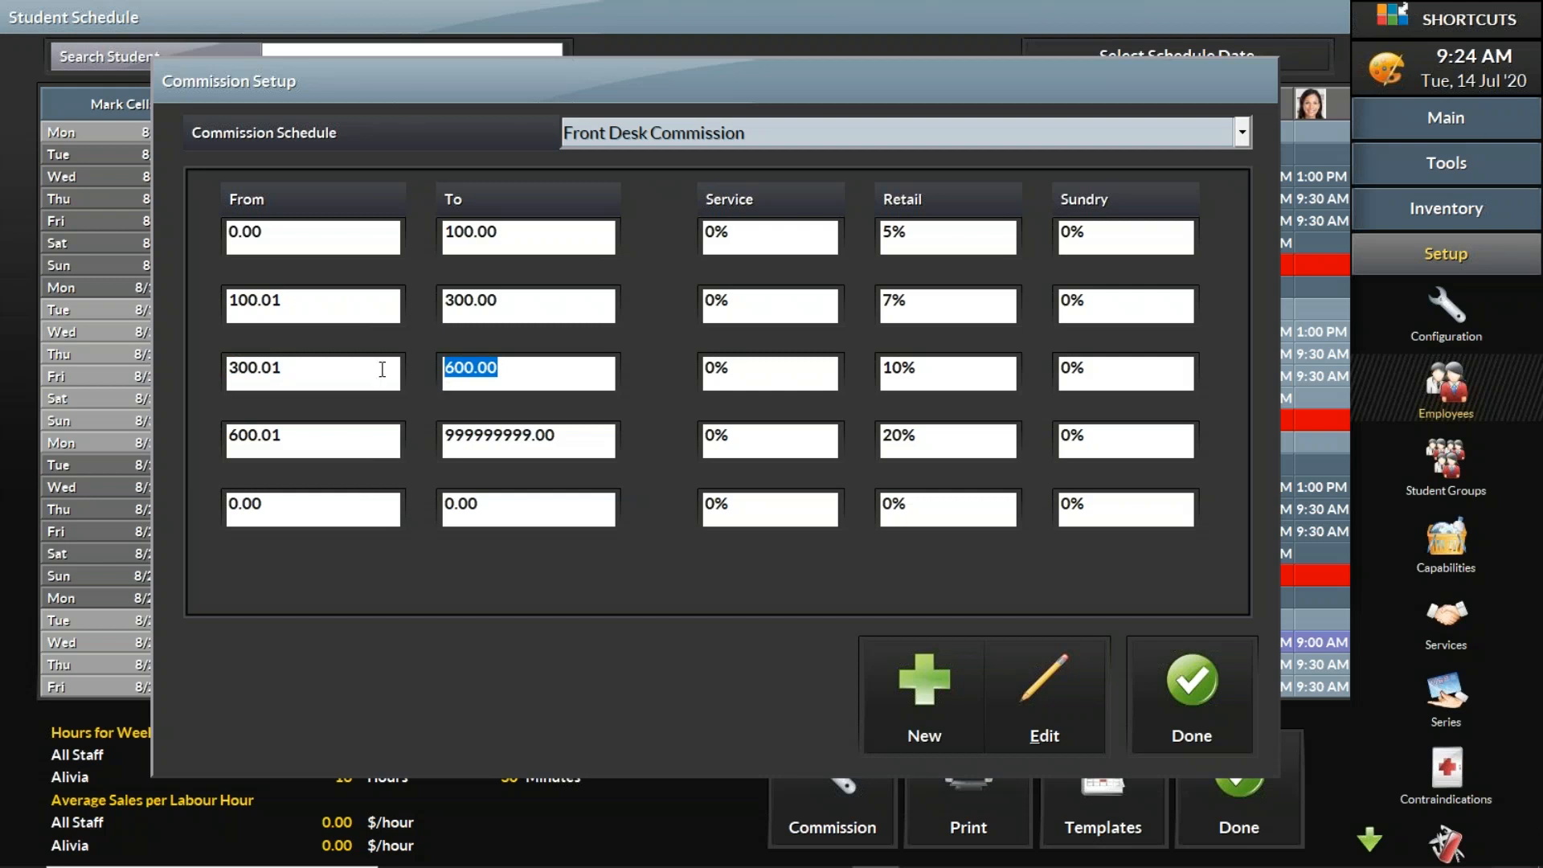
drag(927, 372, 816, 380)
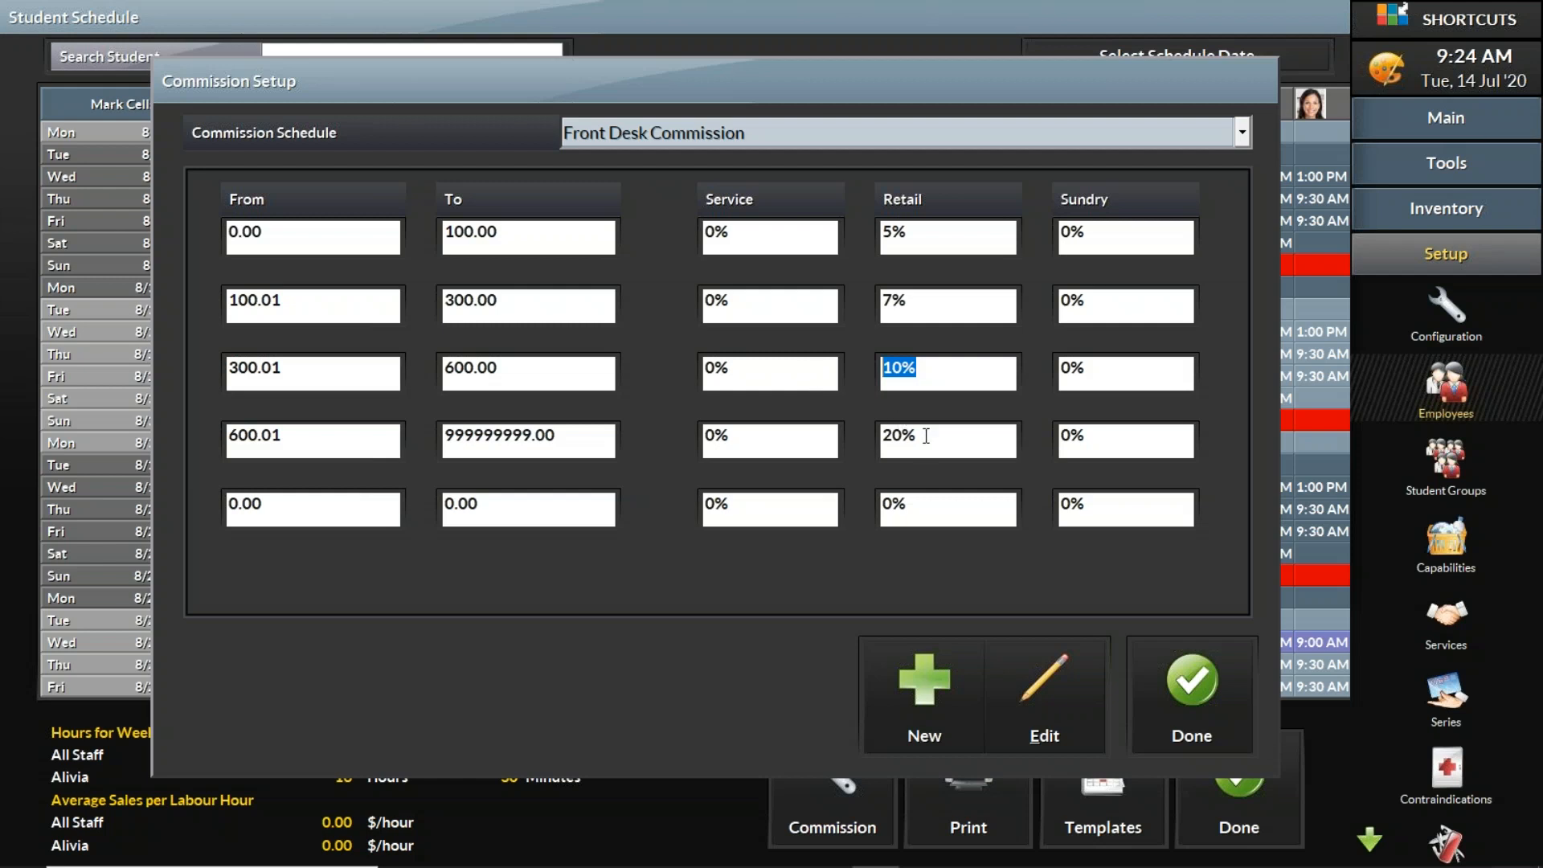
drag(346, 316, 216, 310)
drag(565, 312, 444, 306)
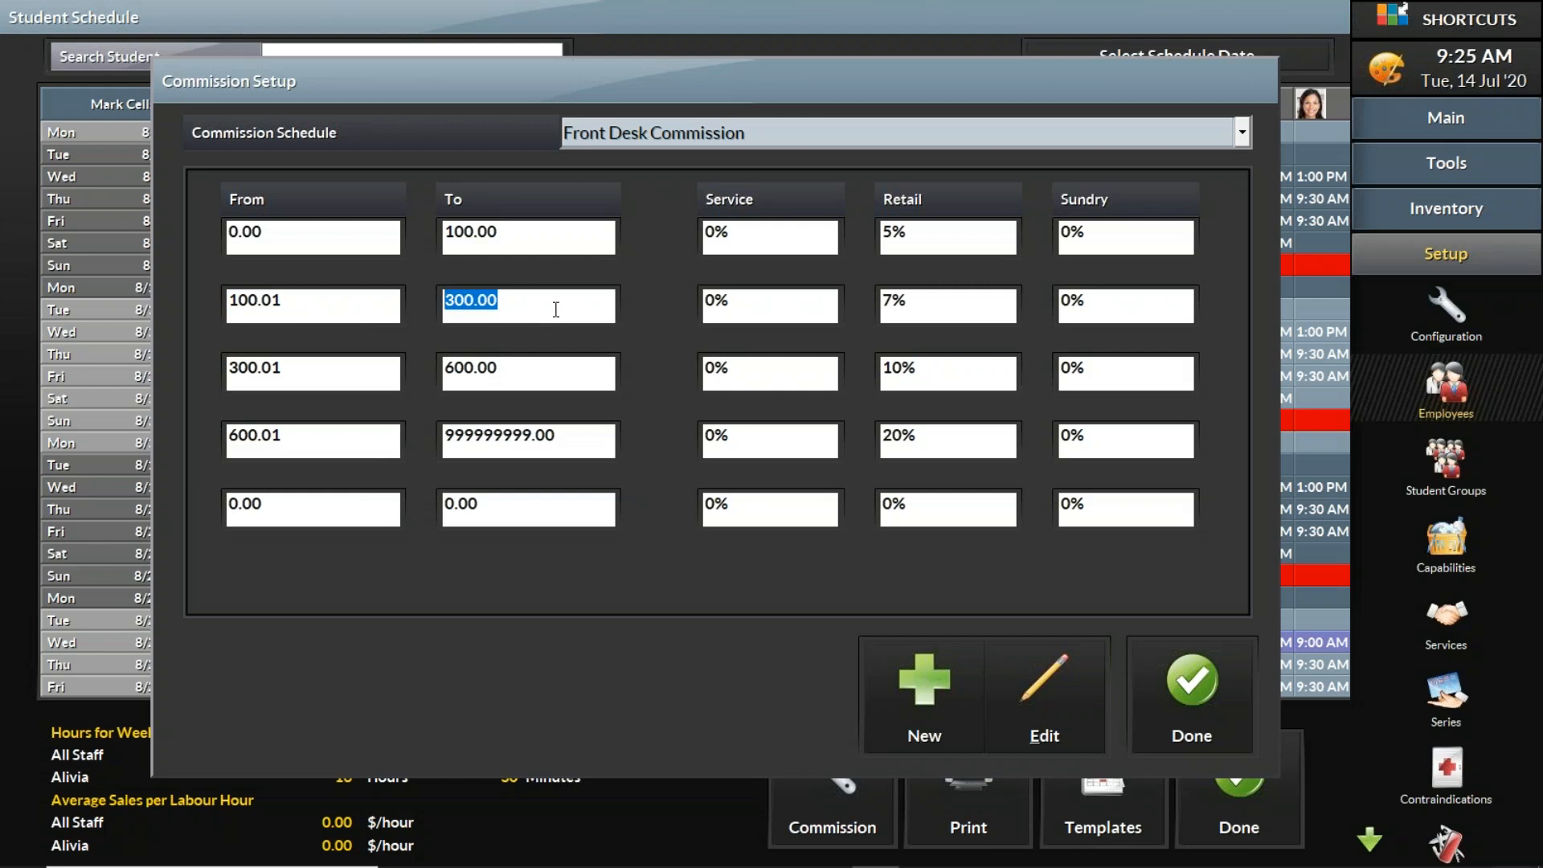
drag(916, 302, 859, 299)
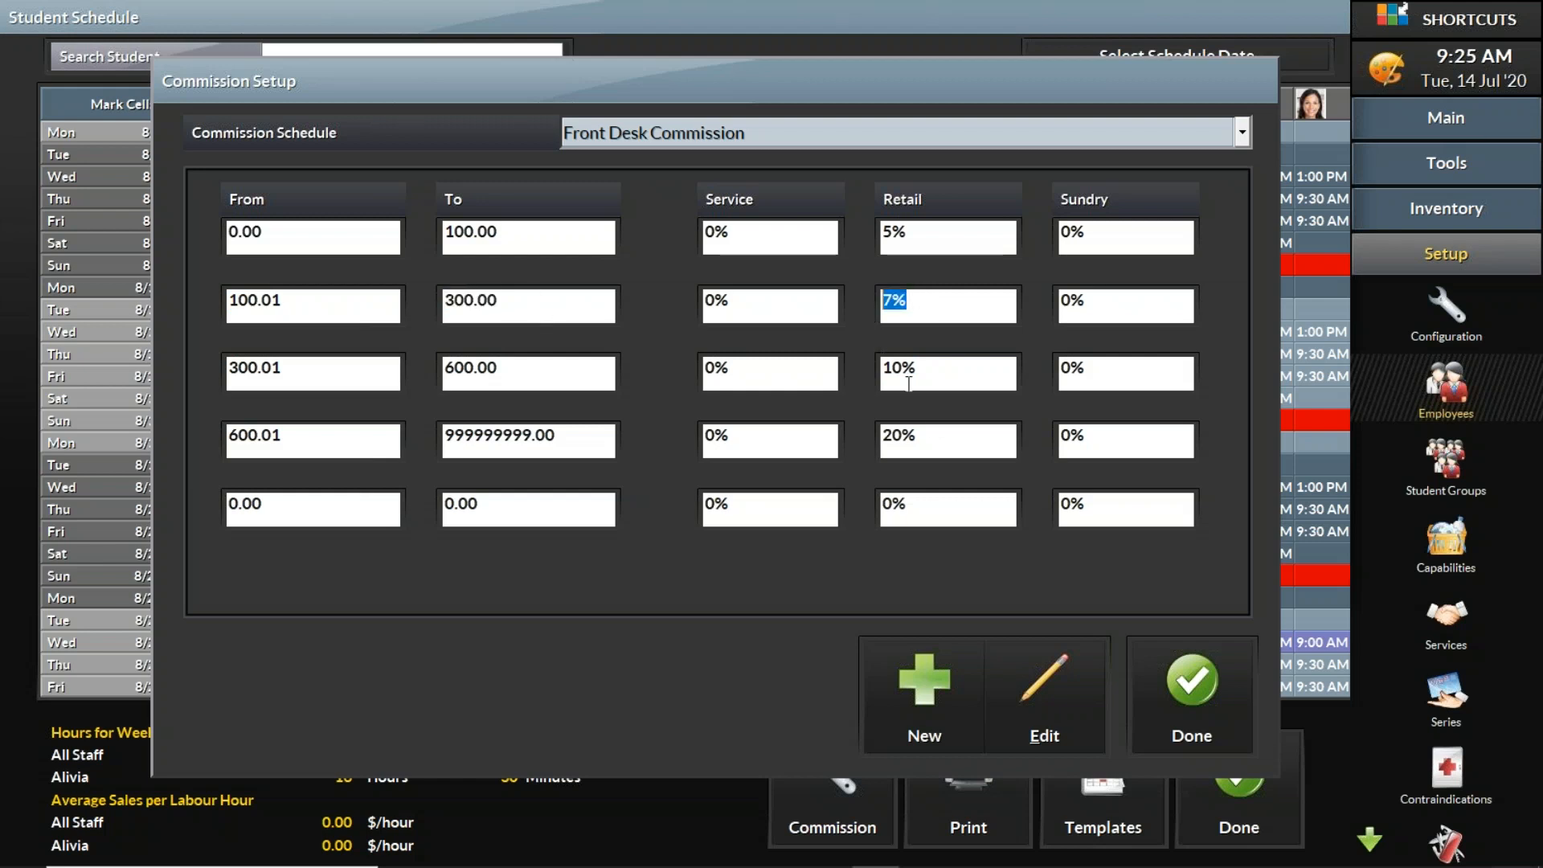
drag(932, 437, 835, 441)
drag(917, 375, 861, 372)
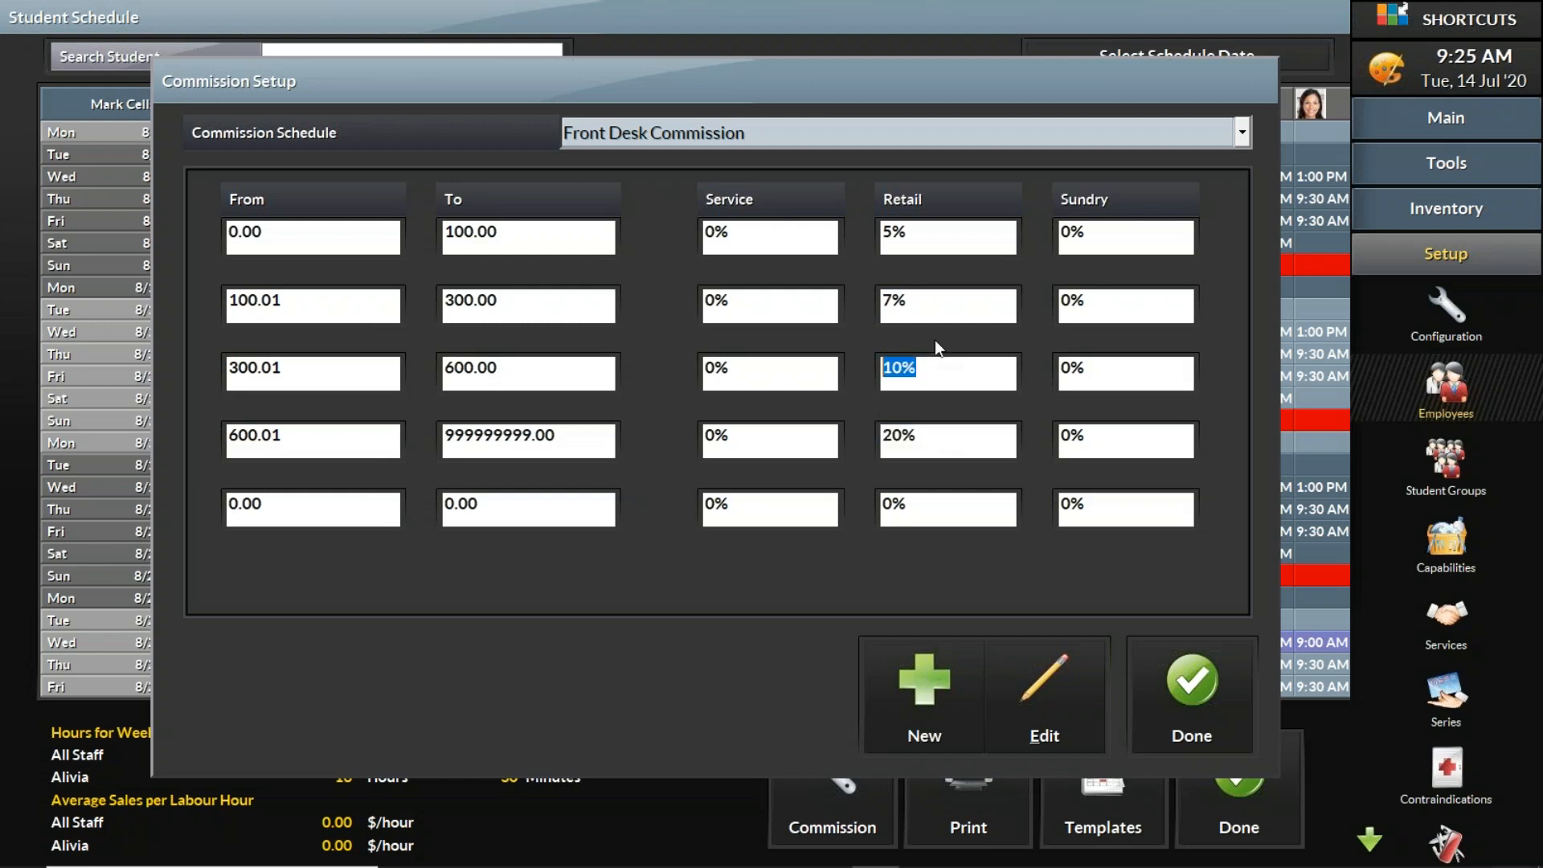
drag(932, 313, 866, 302)
drag(945, 232, 880, 228)
drag(939, 443, 883, 446)
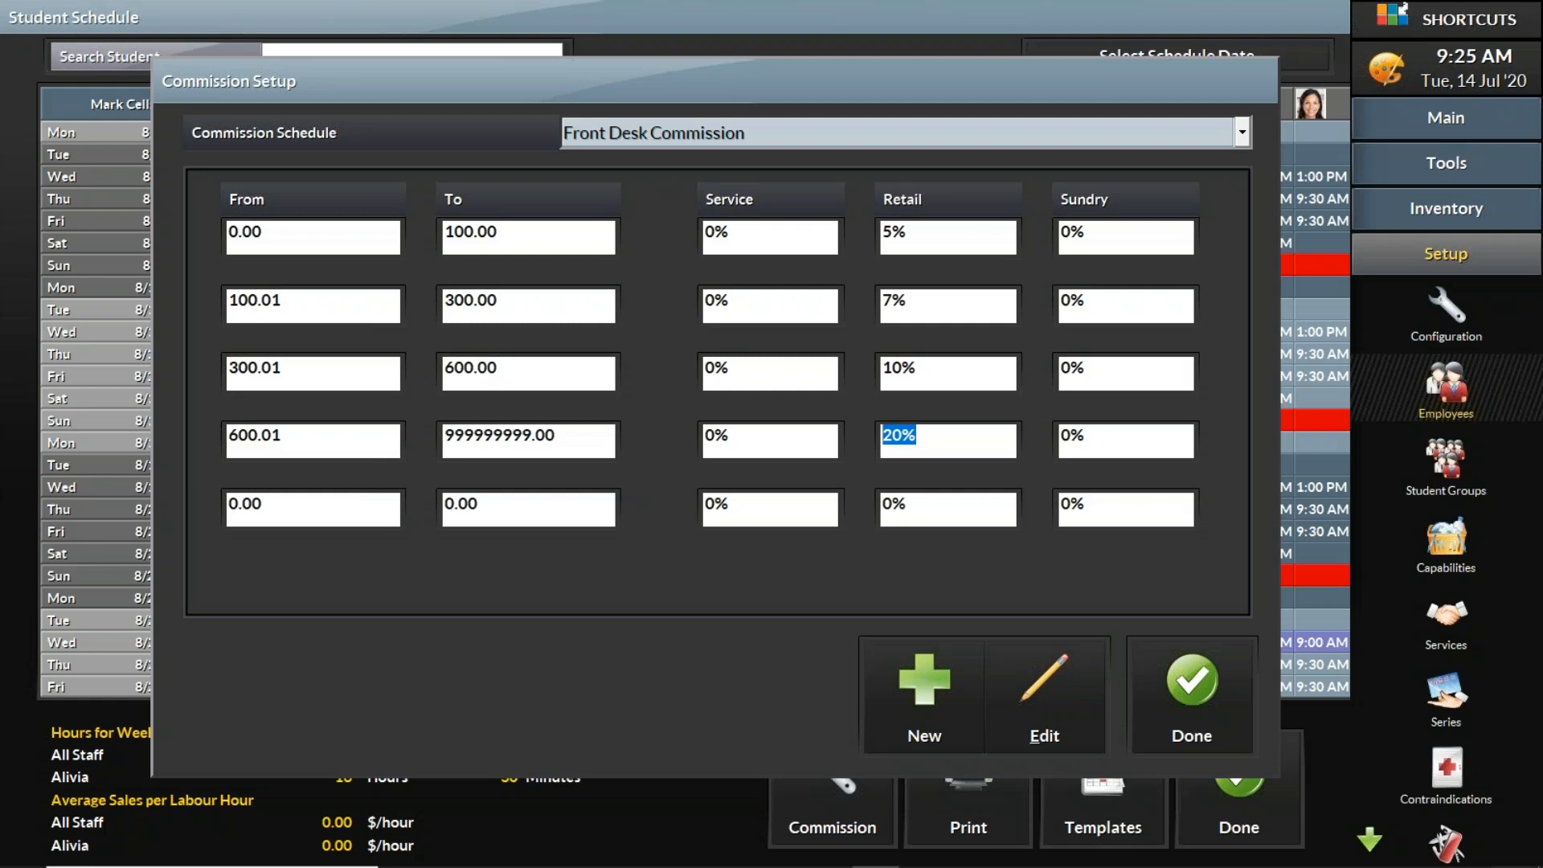
drag(570, 438, 391, 442)
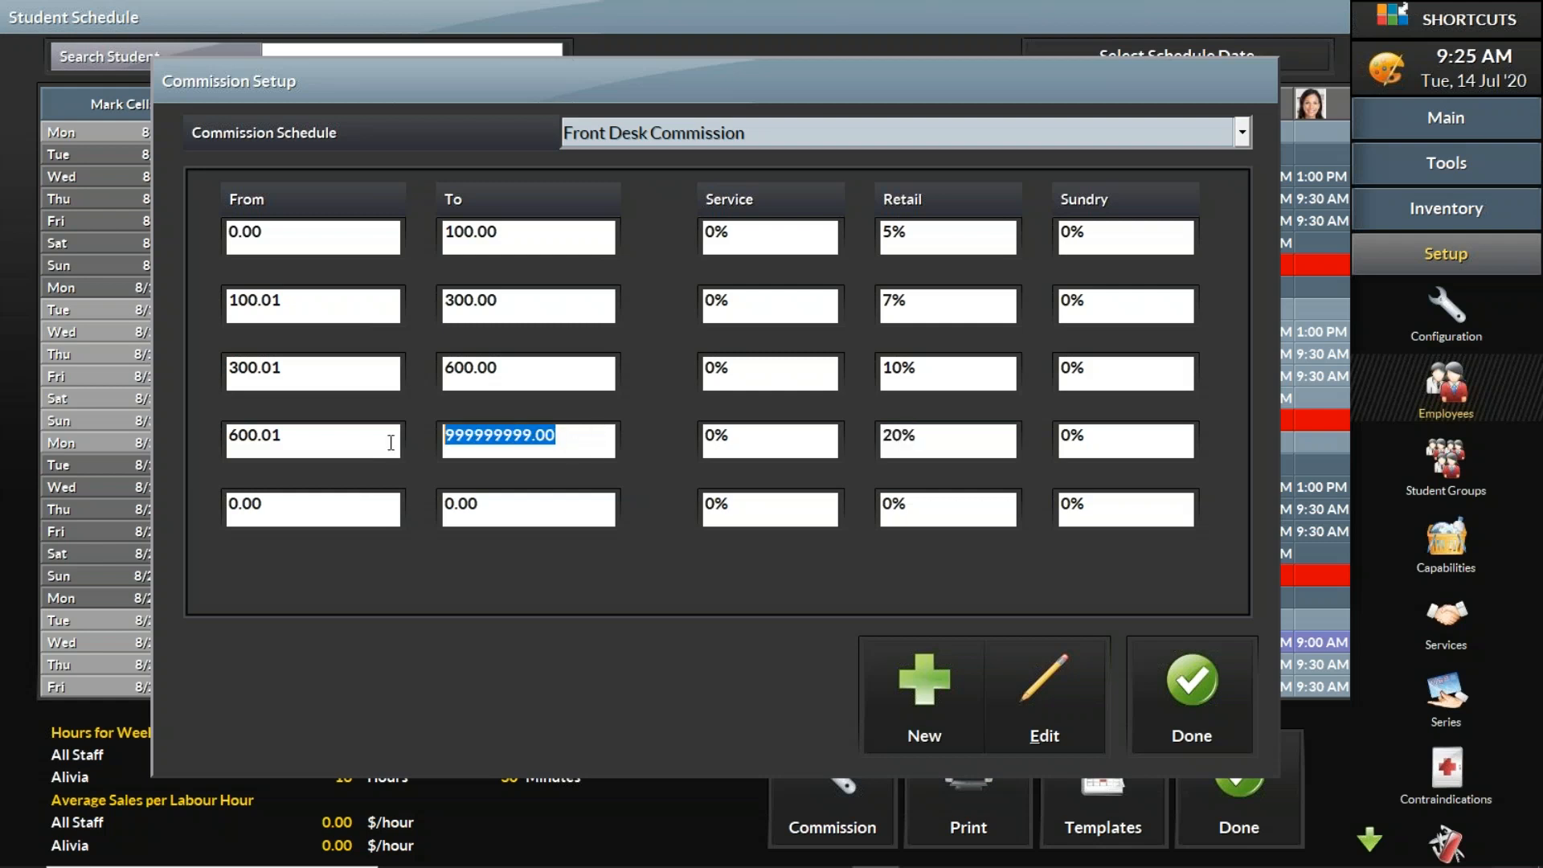
drag(956, 438, 876, 438)
drag(957, 371, 863, 385)
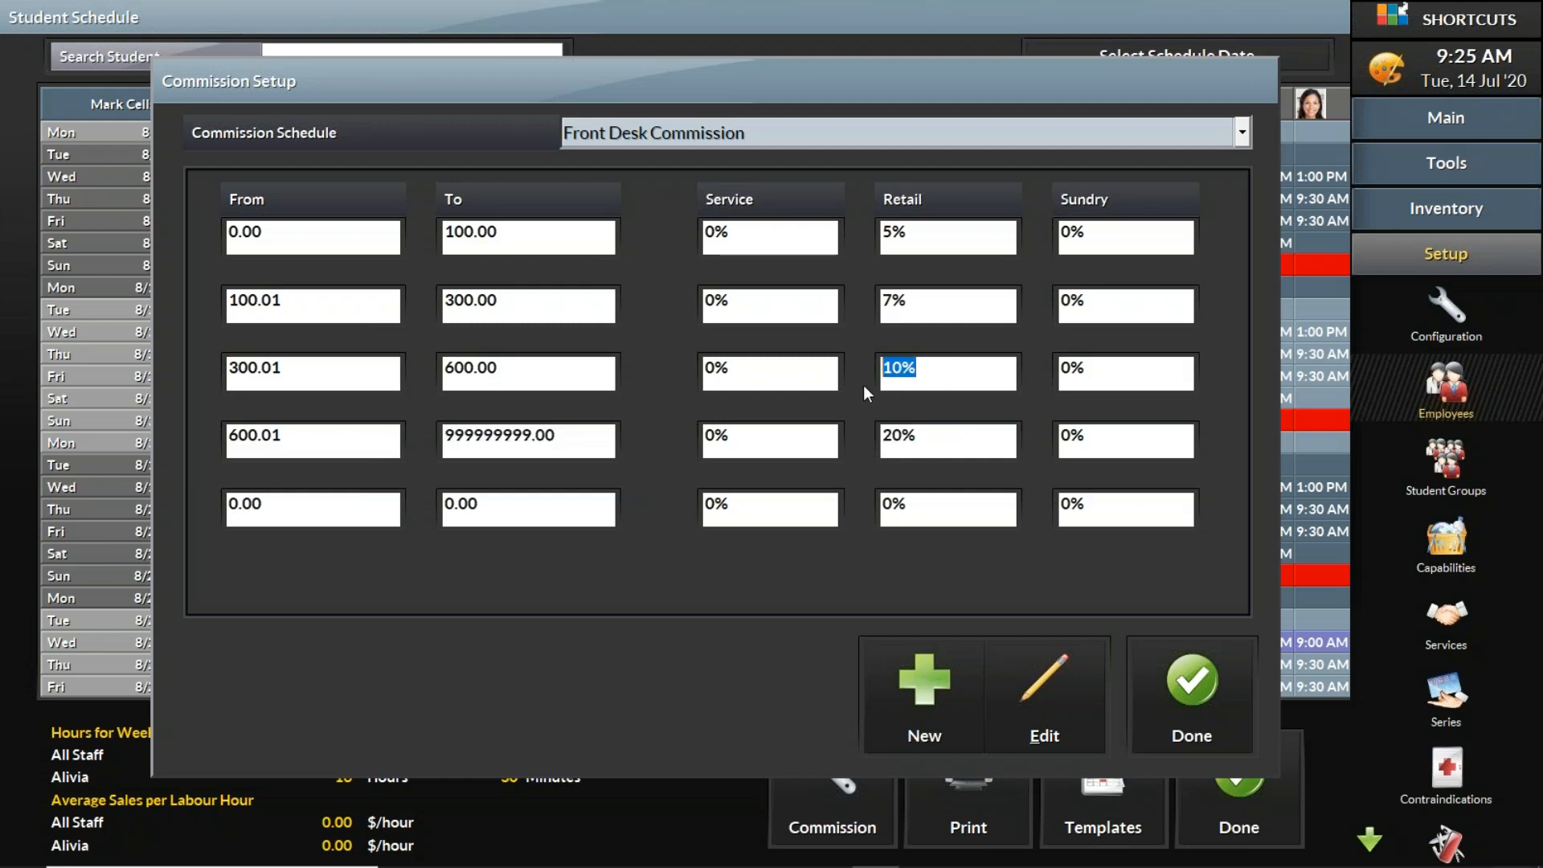
drag(924, 313, 852, 300)
drag(916, 235, 878, 234)
click(953, 443)
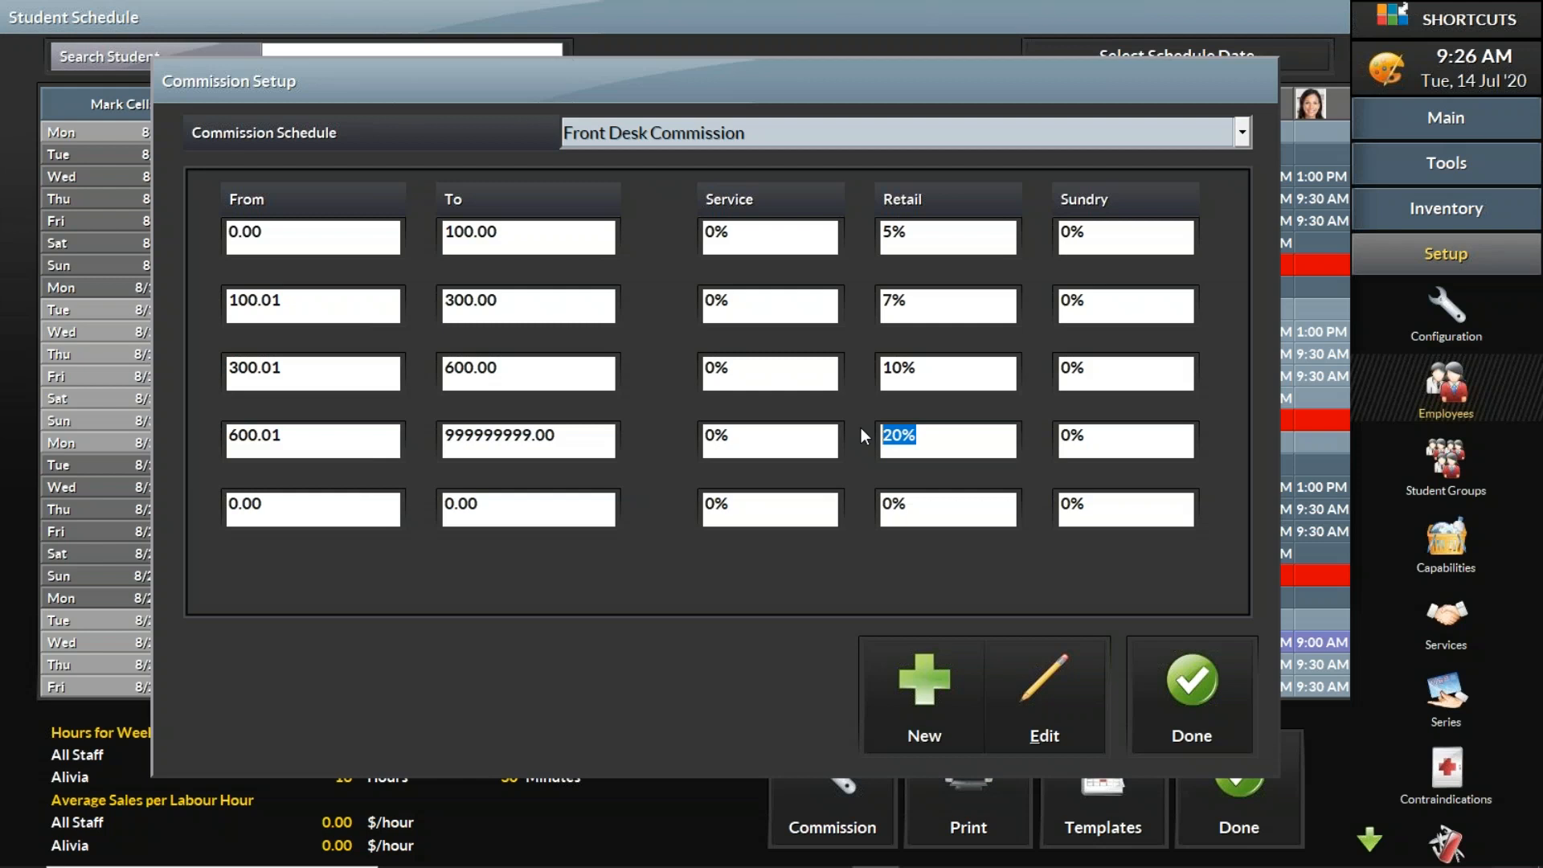
Step: Close the commission setup, confirming the save, and exit the student schedule
click(1206, 693)
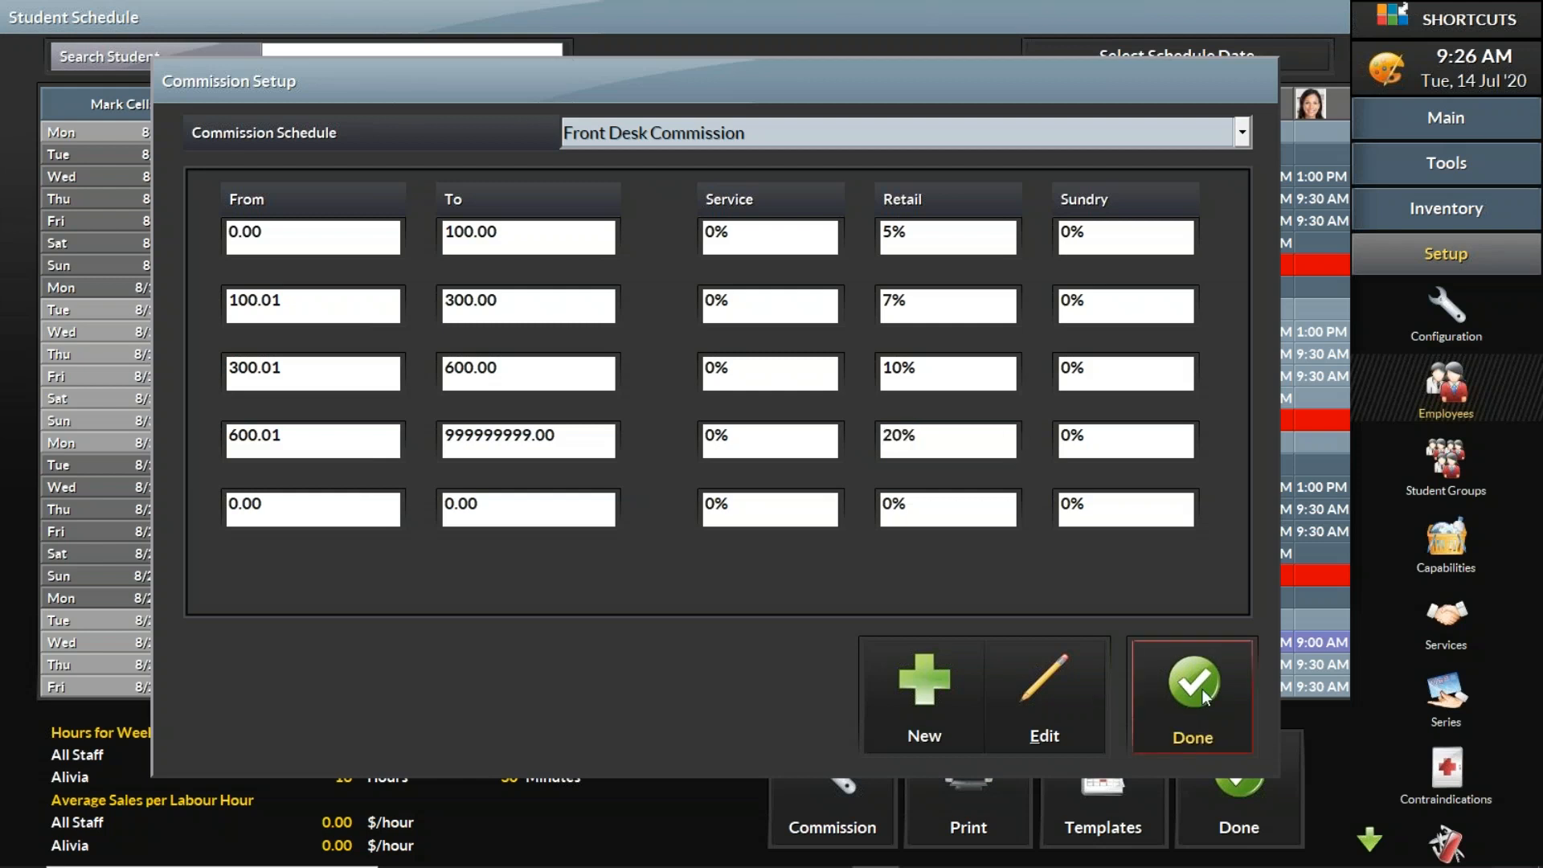
click(1202, 688)
click(969, 478)
click(1272, 773)
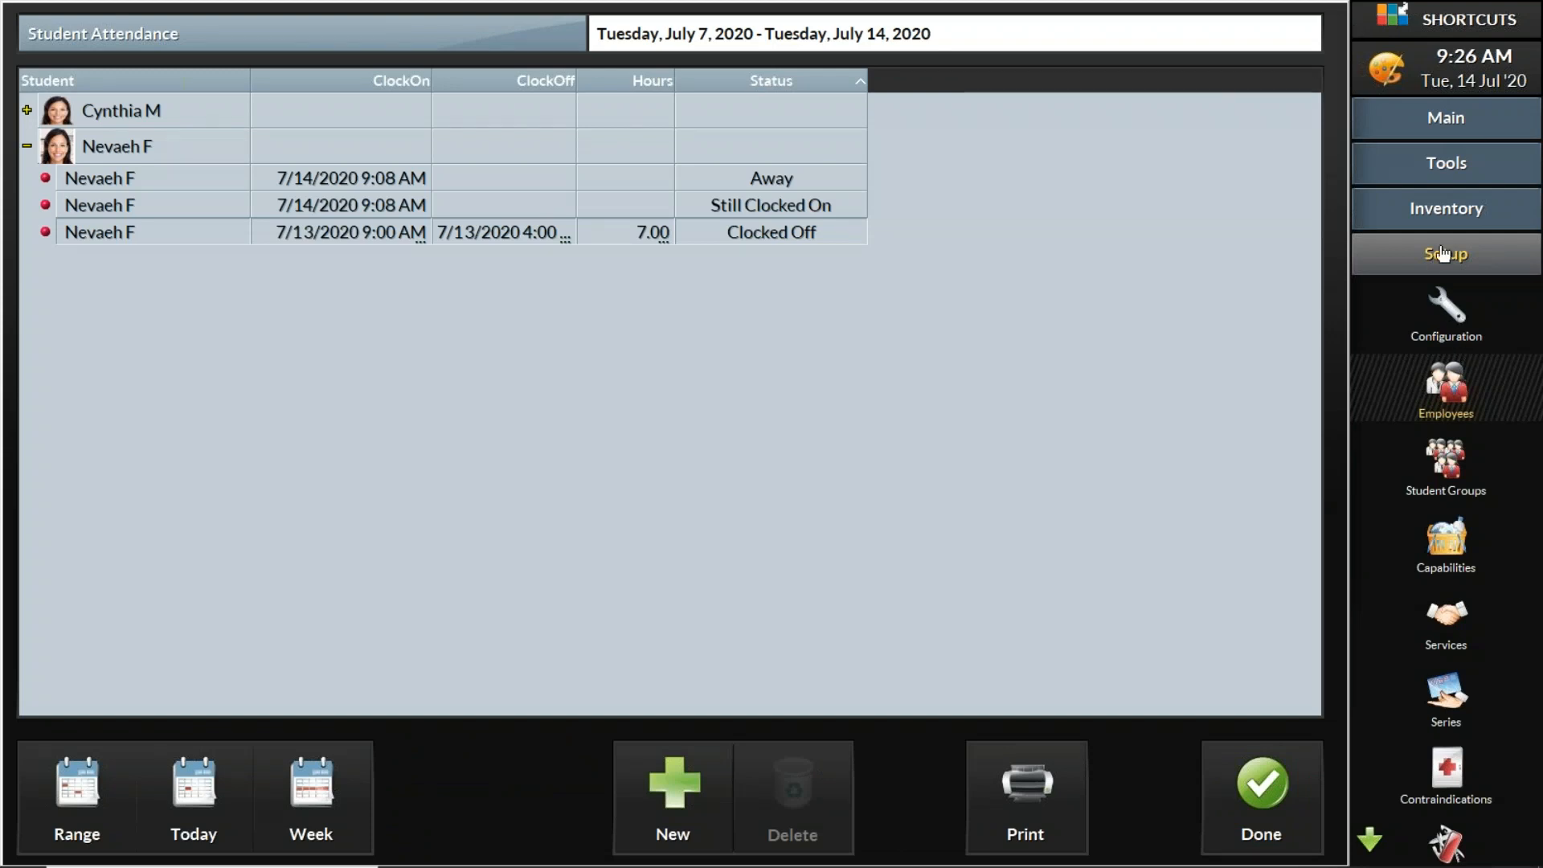
Step: Open the Employees setup and select the student Alivia
click(1448, 388)
click(299, 142)
click(298, 141)
click(299, 141)
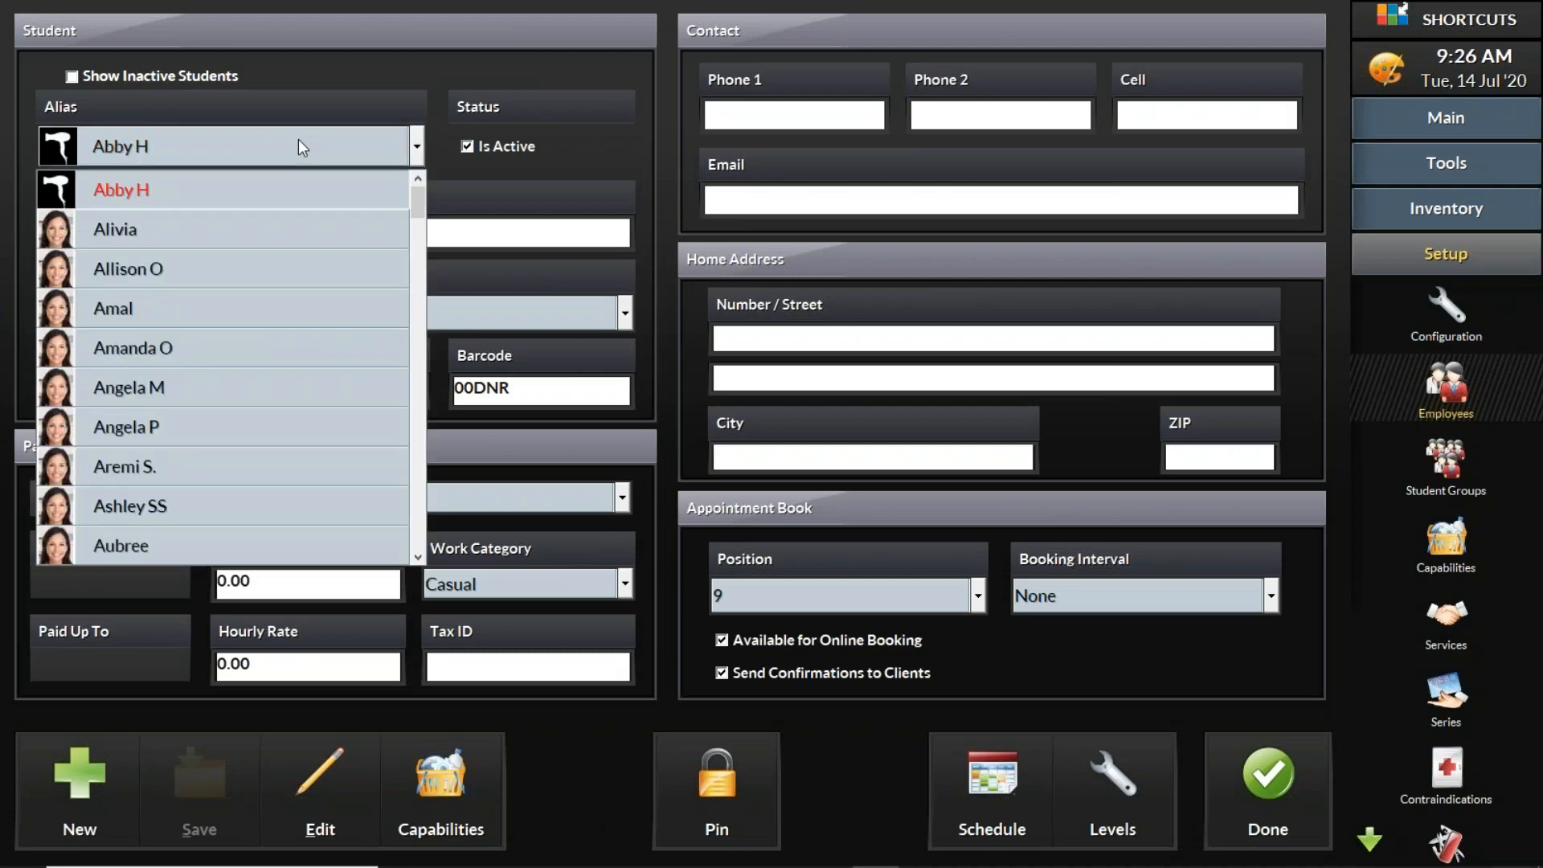
click(296, 227)
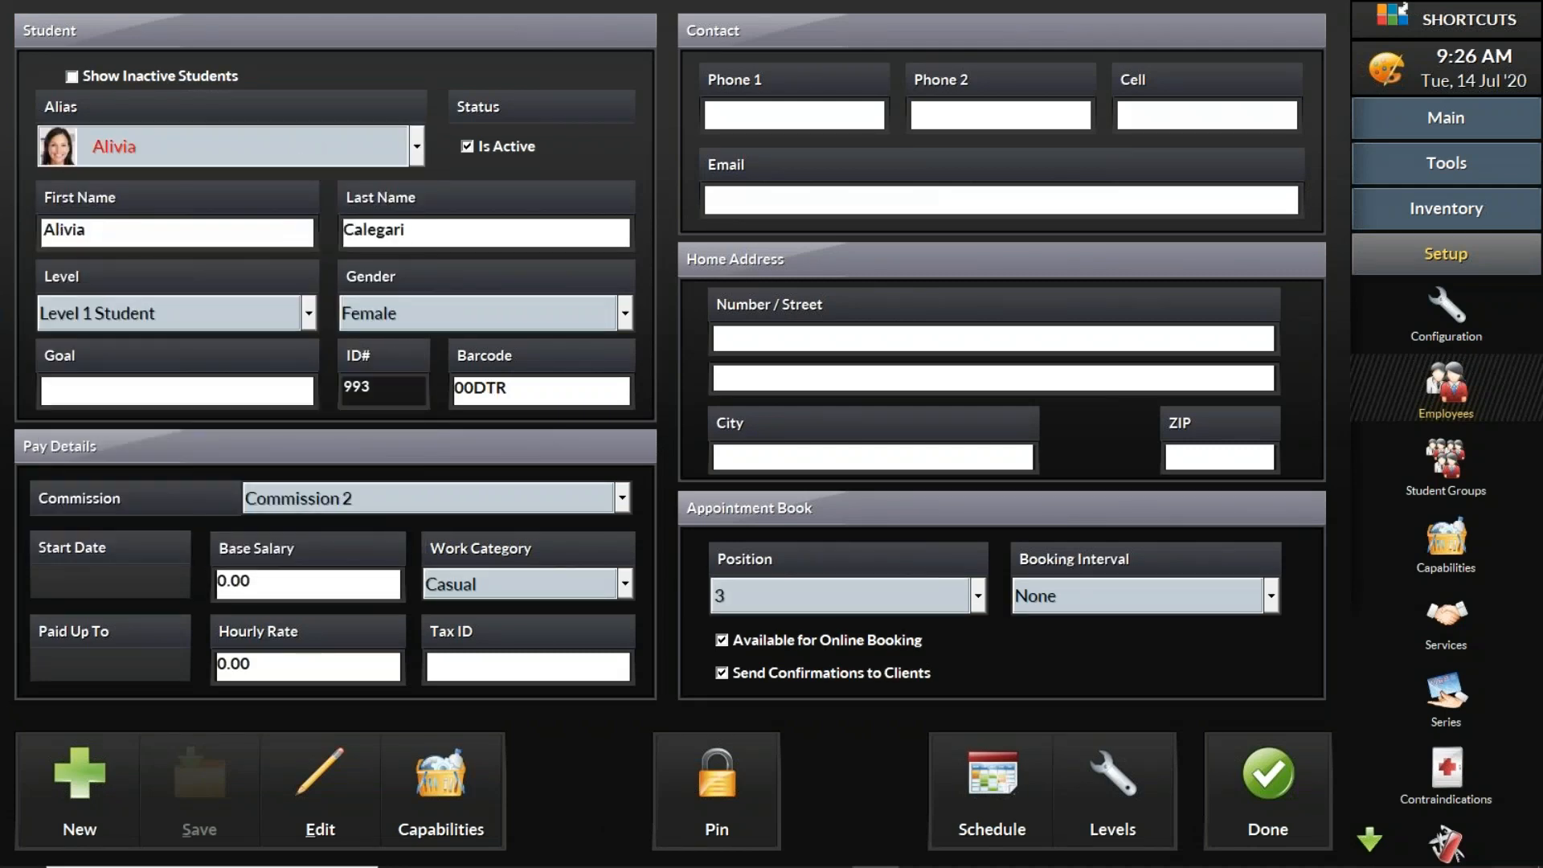
Step: Assign the Commission 2 schedule to Alivia's pay details and save the student record
click(509, 501)
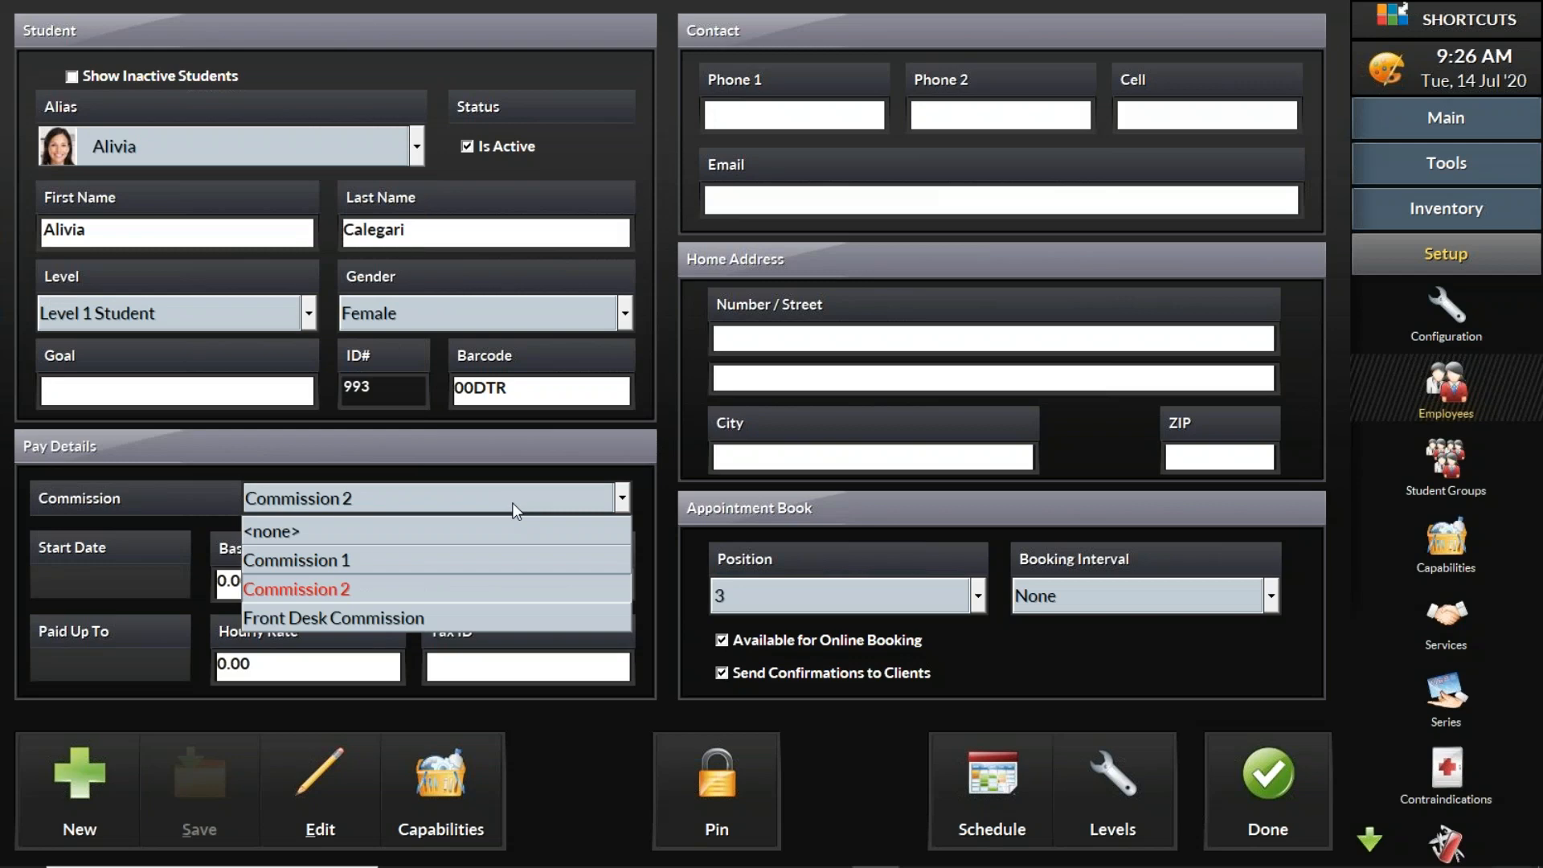
click(512, 504)
click(512, 504)
click(523, 593)
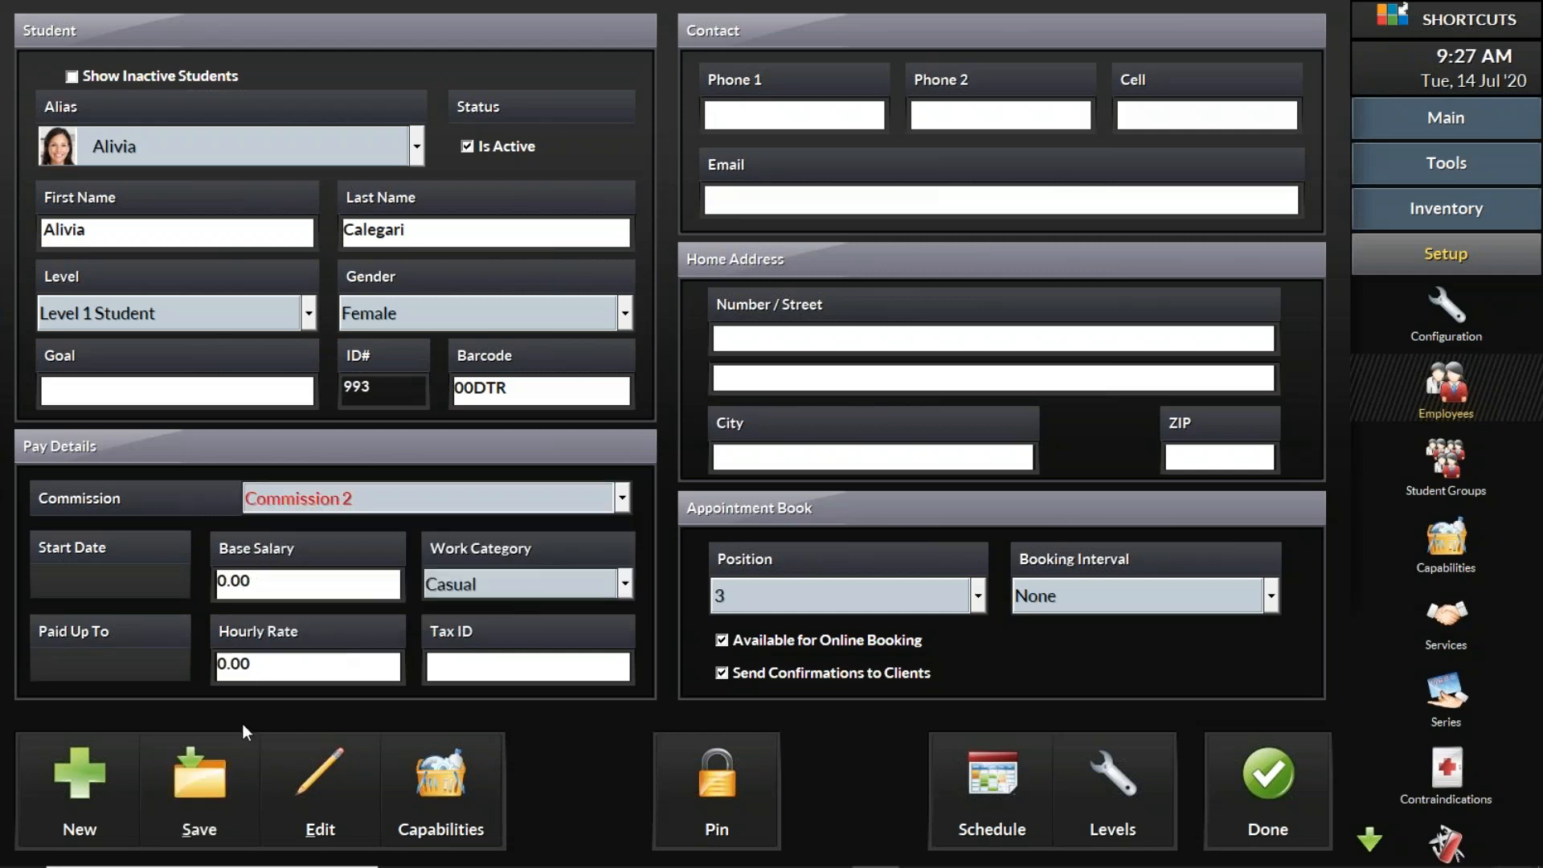
click(211, 773)
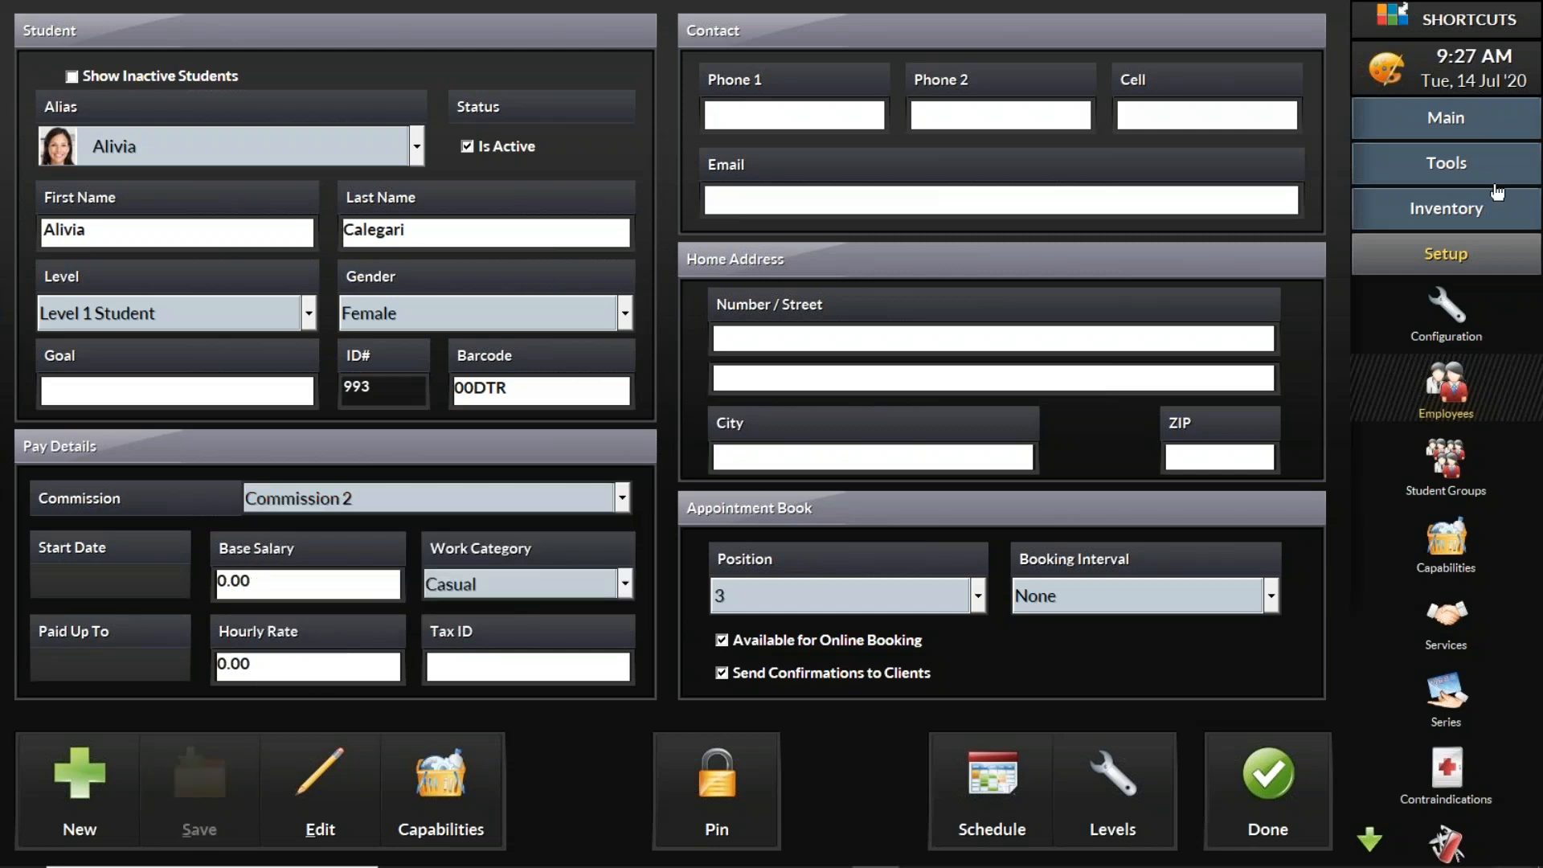
Step: Open the Commission/Wages Report from the Employees reports to set its options
click(1488, 159)
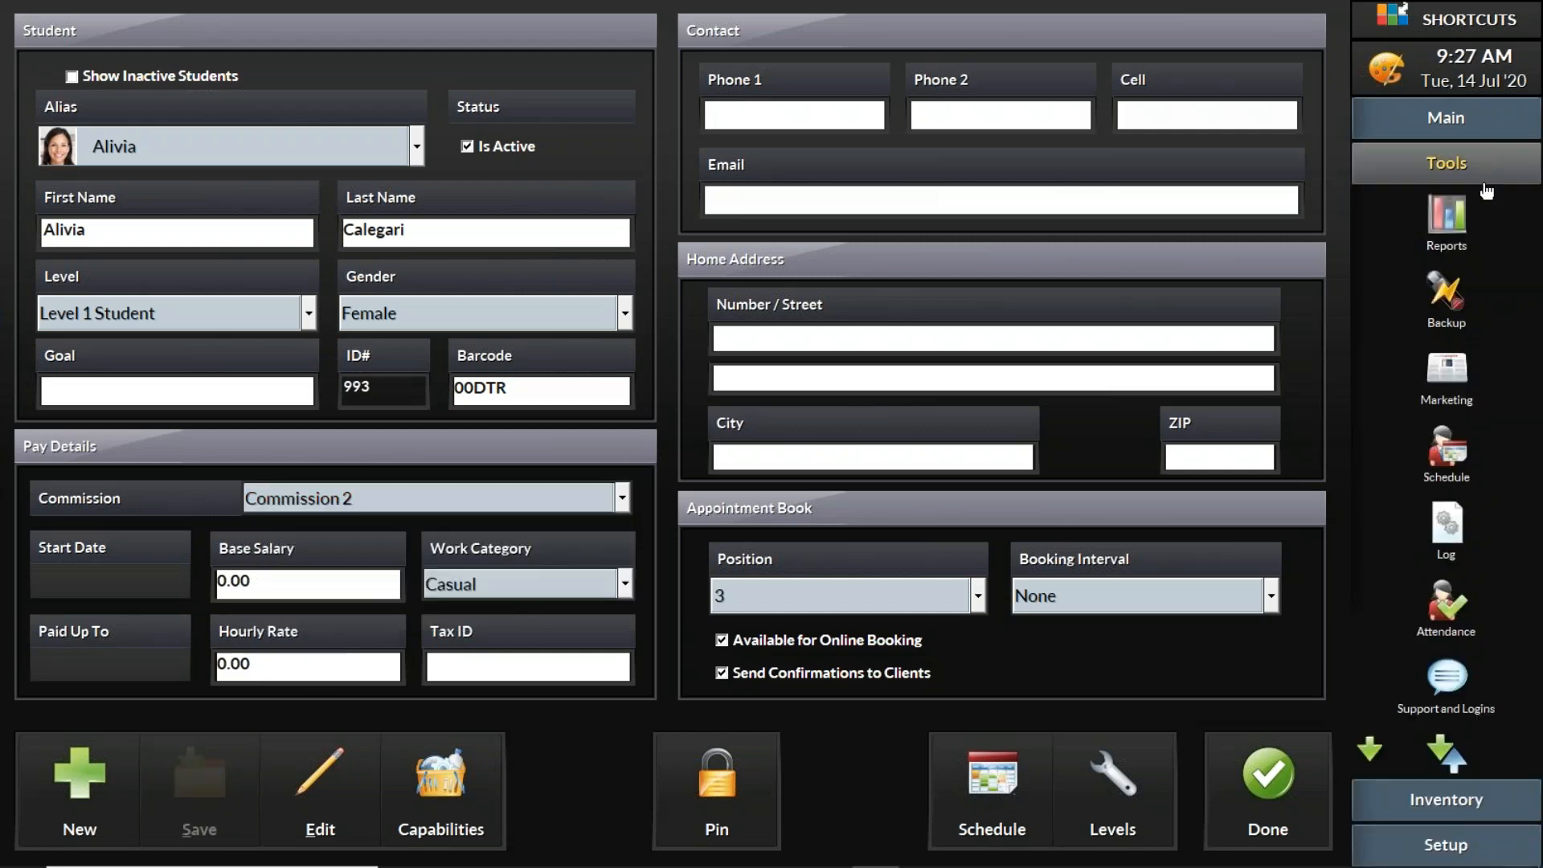
click(1454, 210)
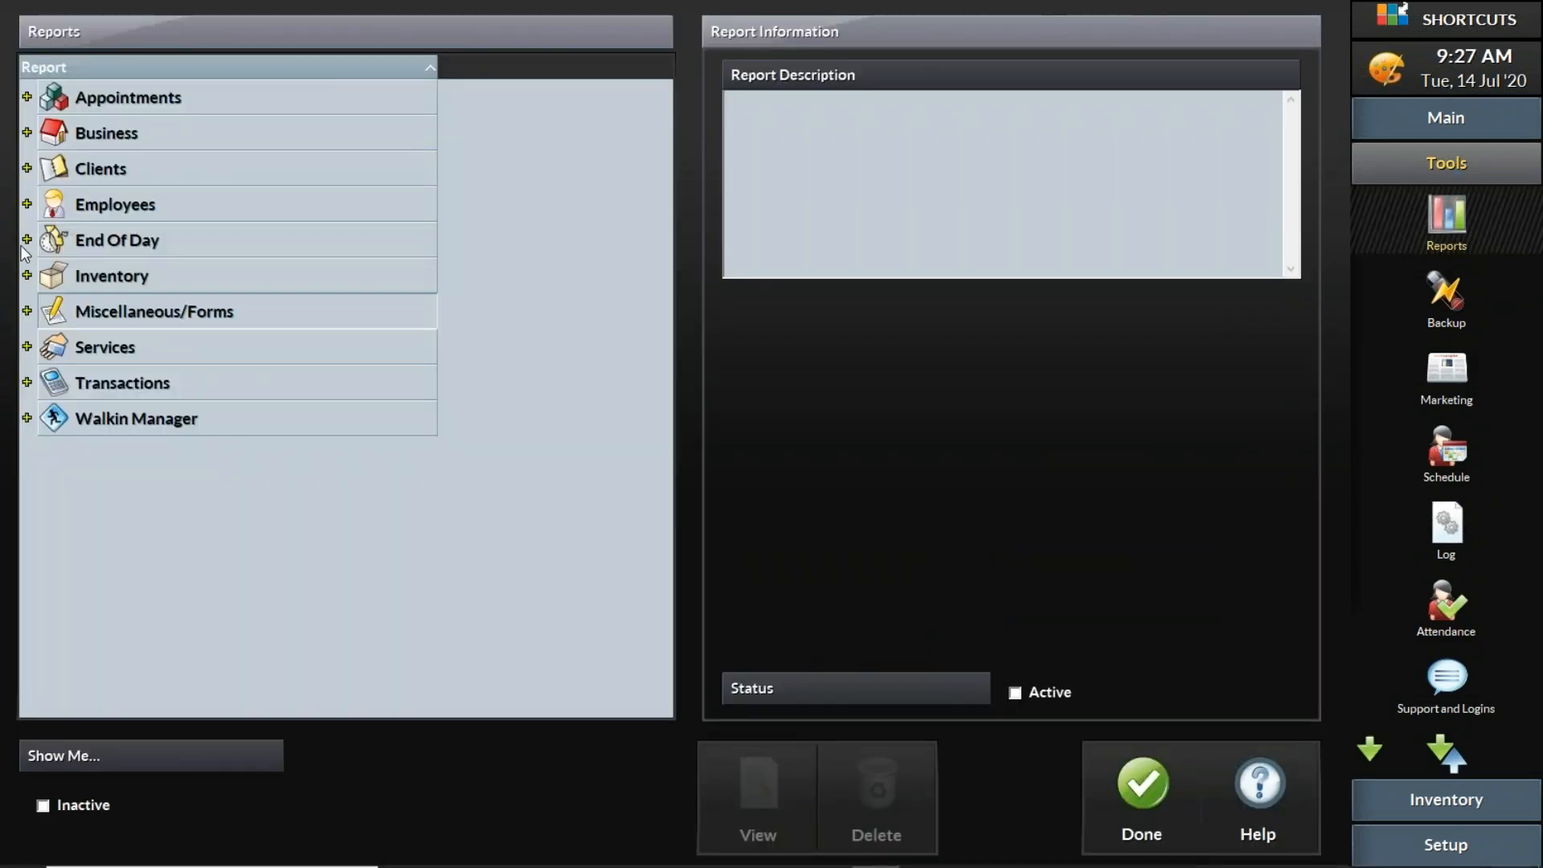
click(26, 204)
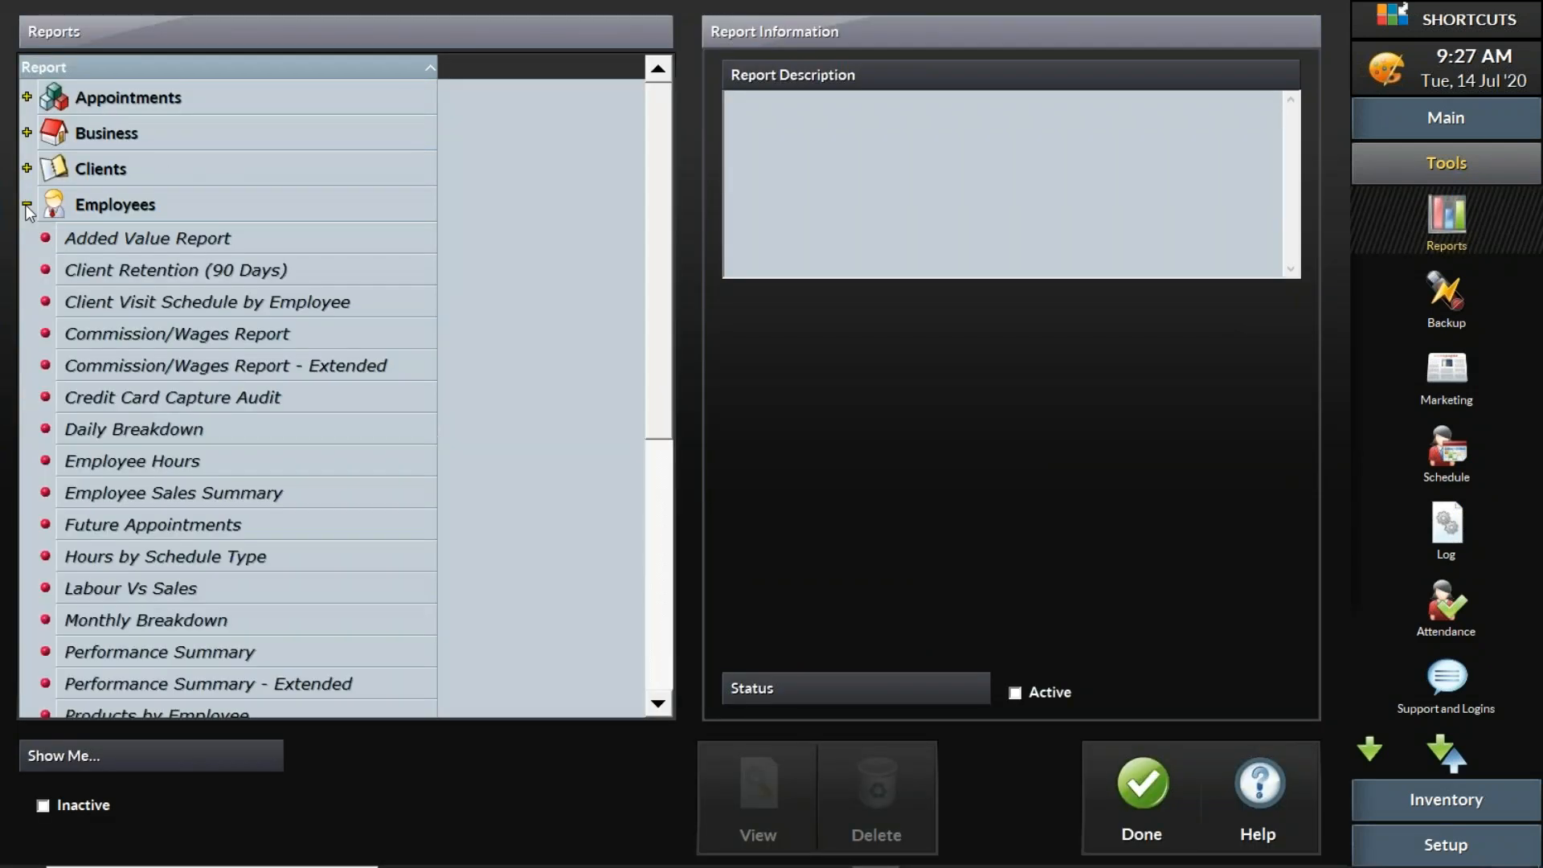
click(300, 334)
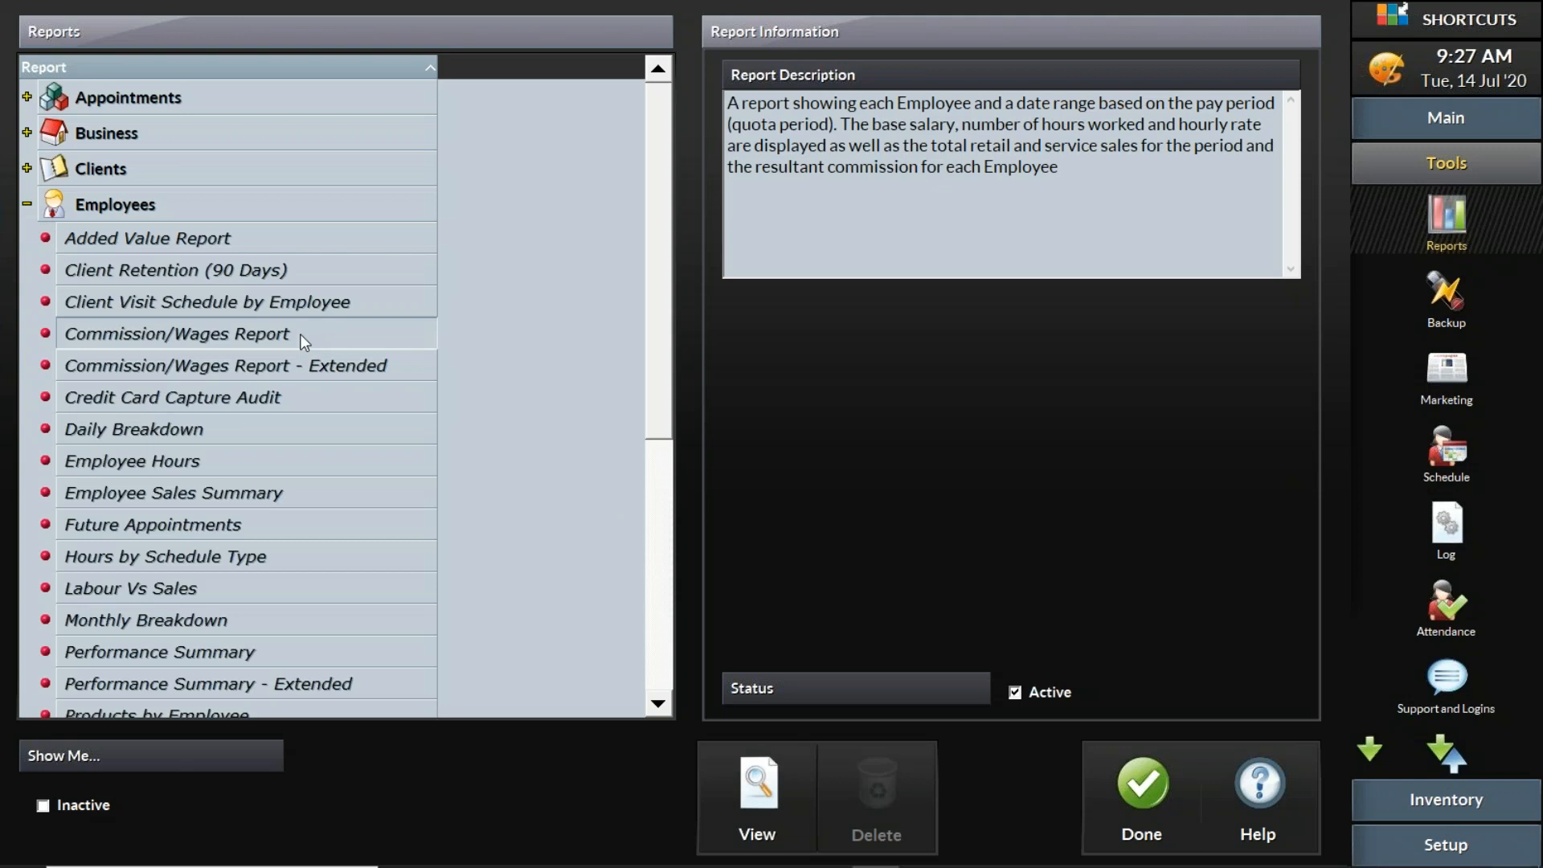
click(787, 772)
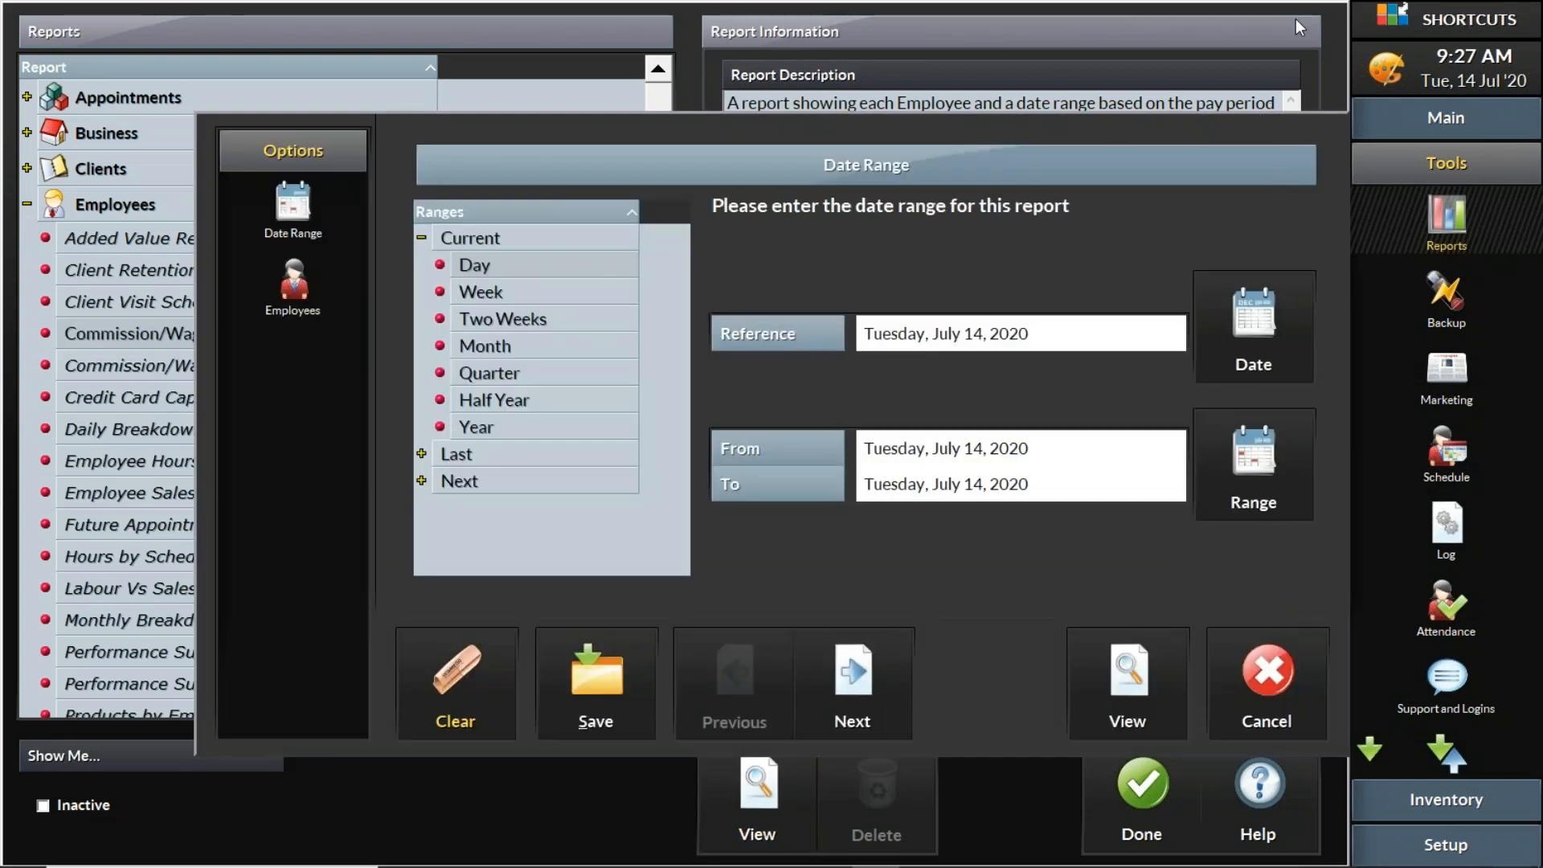
Step: Set the report's date range to 1–14 February 2020 and view the report
click(1221, 482)
click(876, 81)
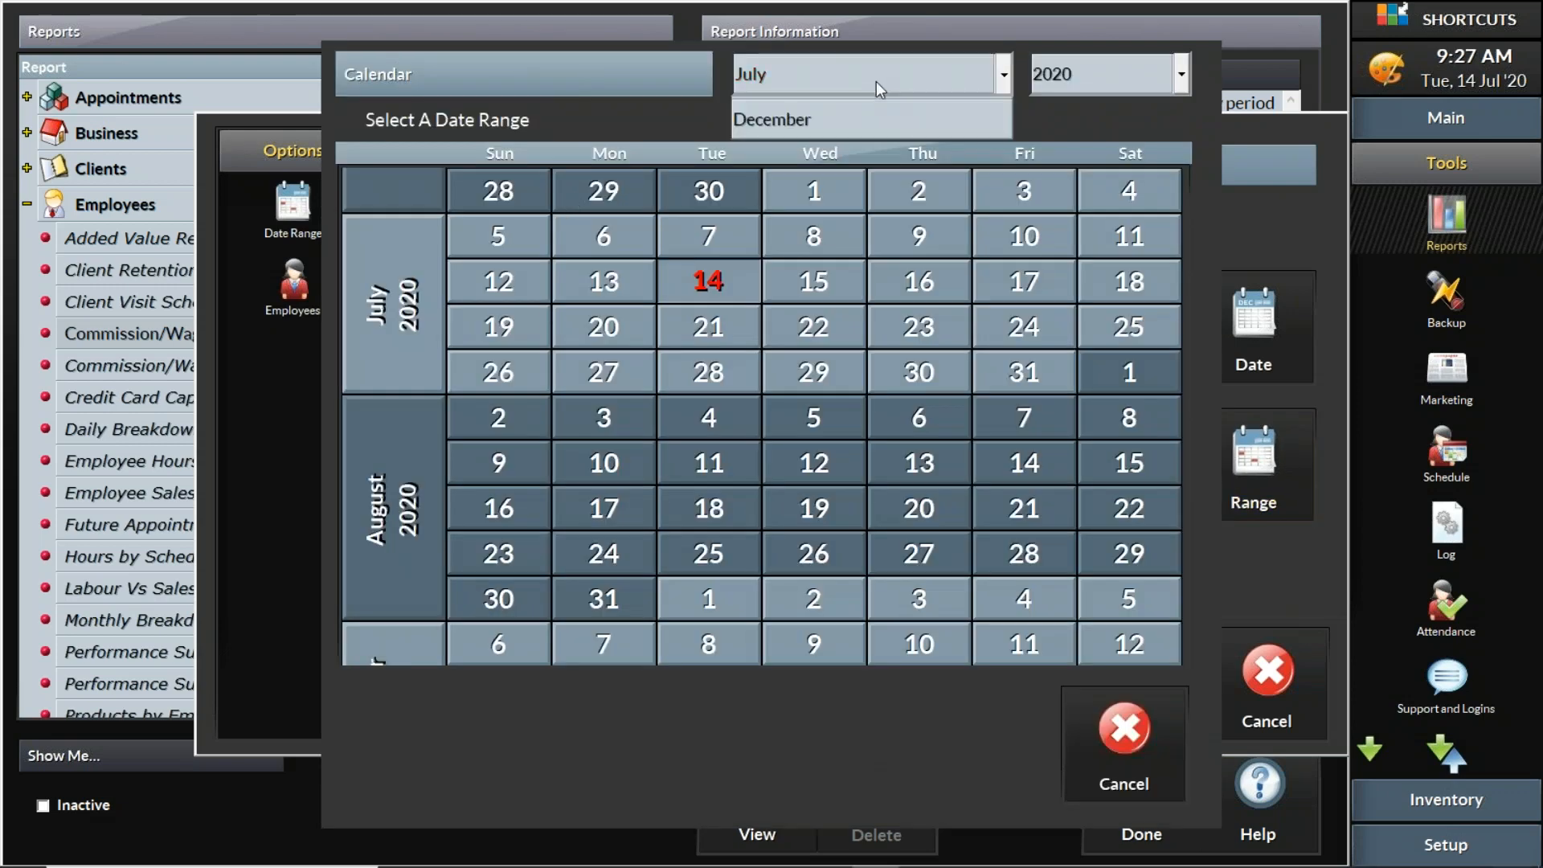
click(889, 169)
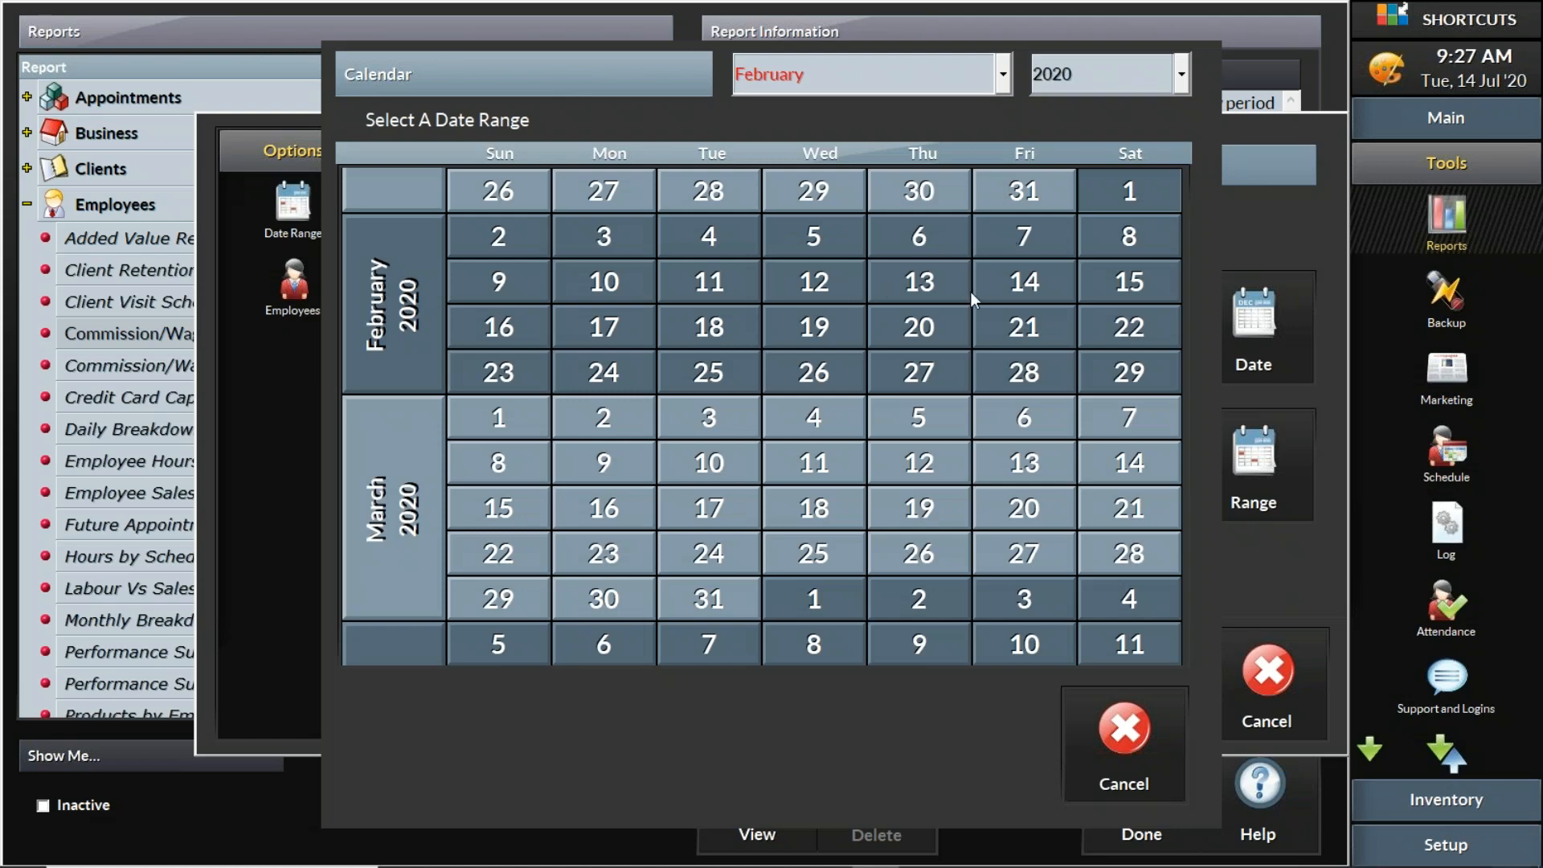
click(1031, 288)
click(1106, 683)
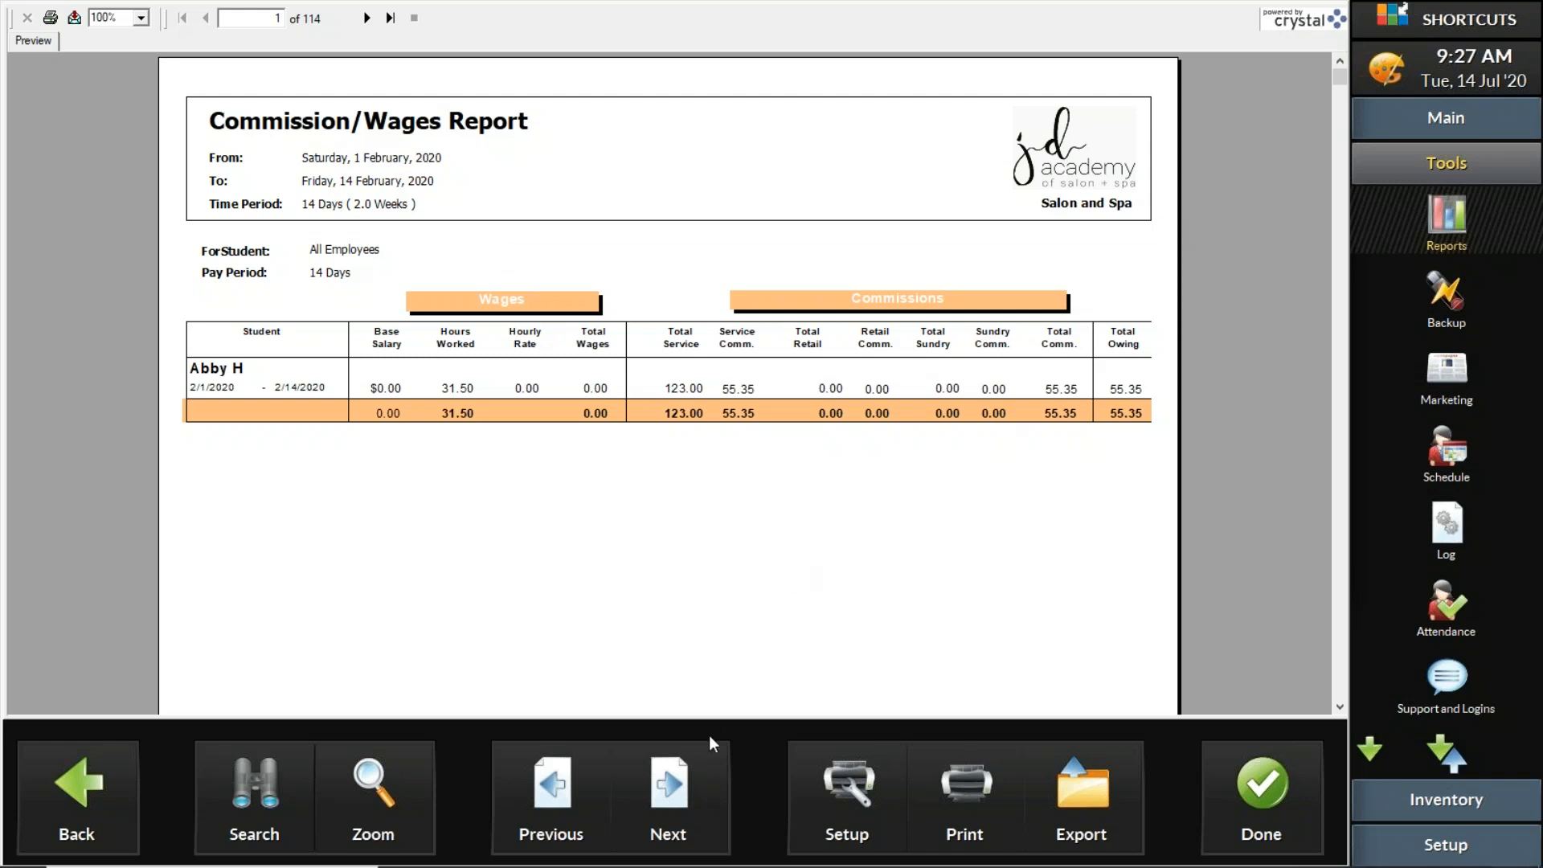
Step: Page through the Commission/Wages Report to review each student's hours, wages and commissions
click(690, 784)
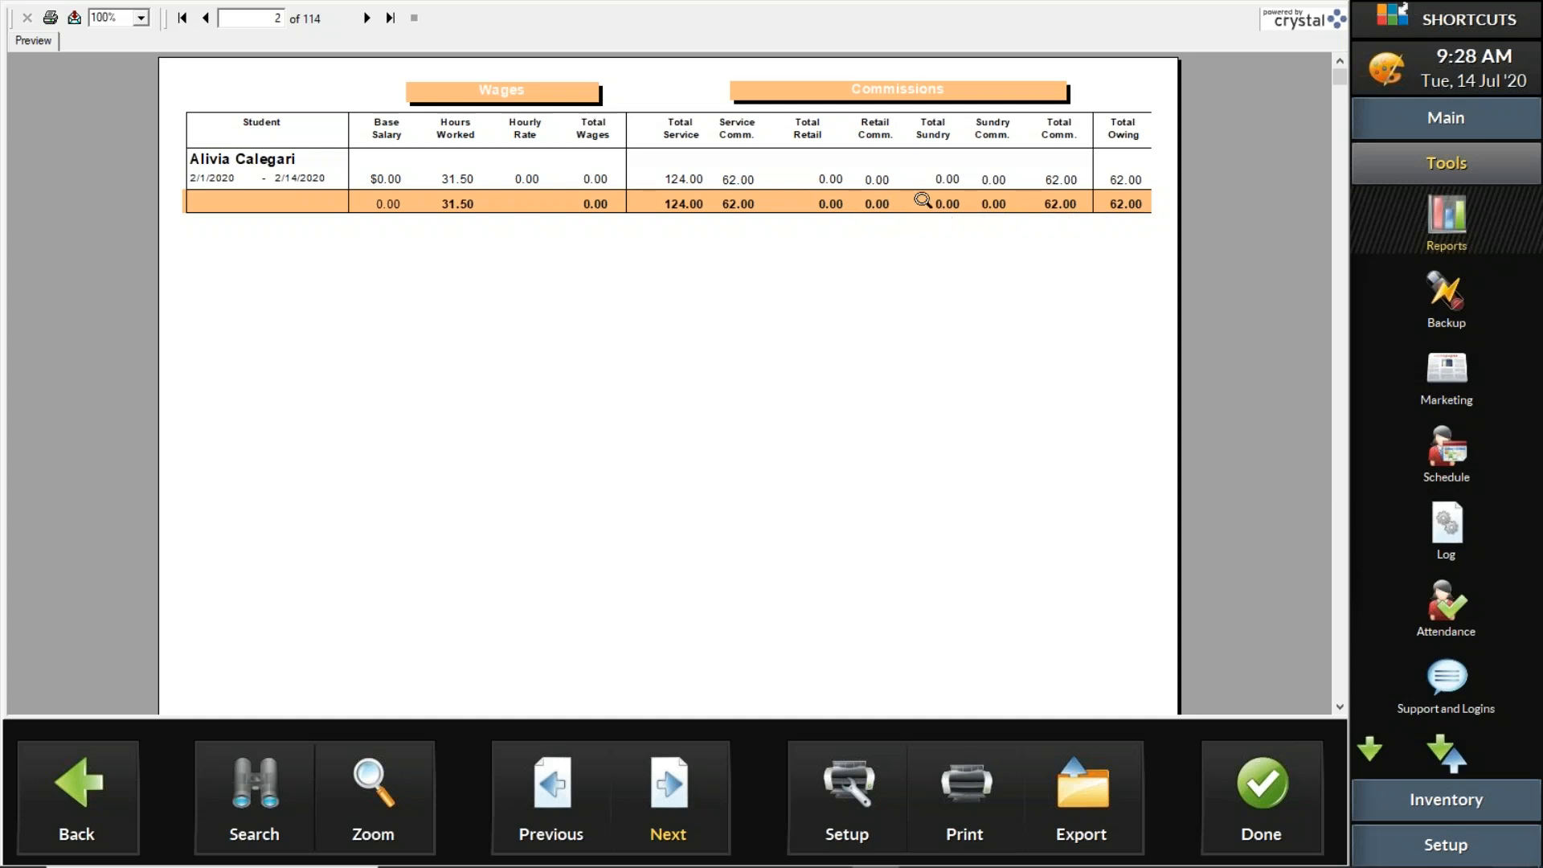
click(680, 790)
click(680, 790)
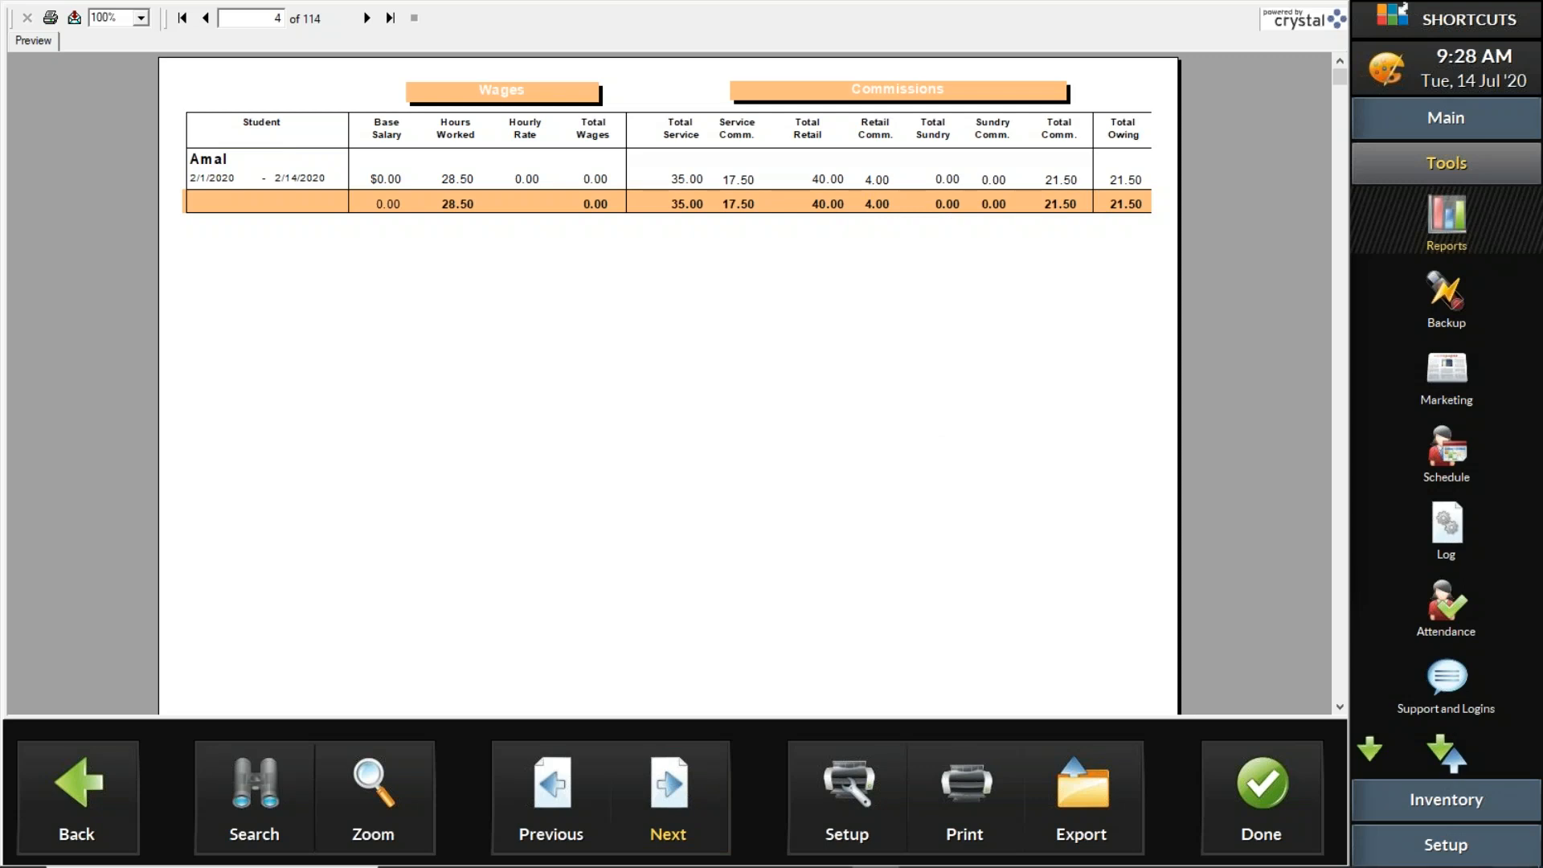
click(680, 790)
click(681, 790)
click(681, 790)
click(681, 790)
click(681, 790)
click(570, 794)
click(571, 794)
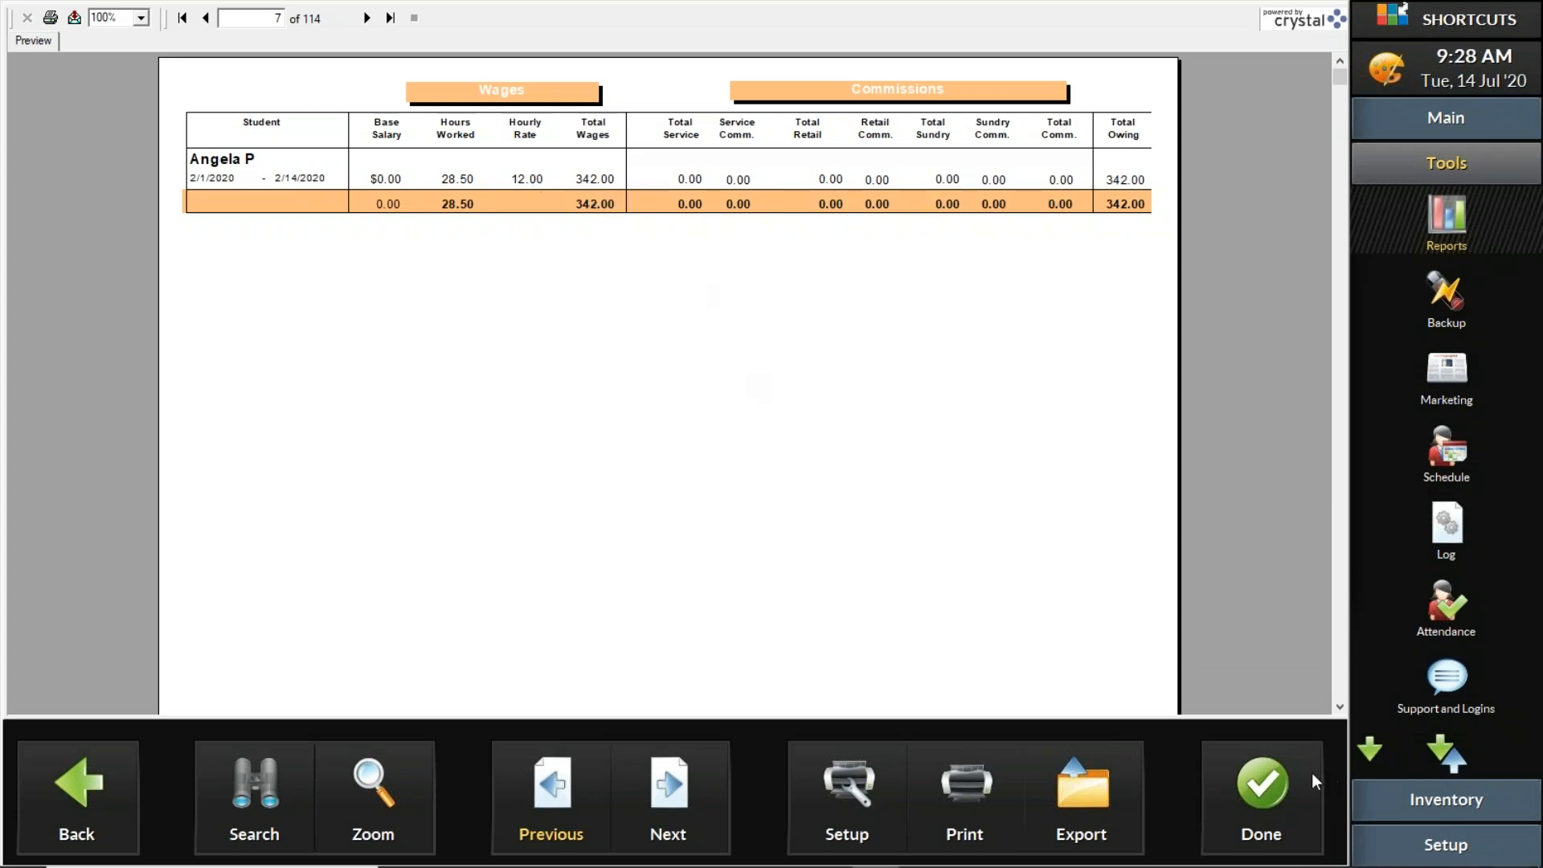
Step: Close the report preview and switch to the PowerPoint presentation
click(1279, 789)
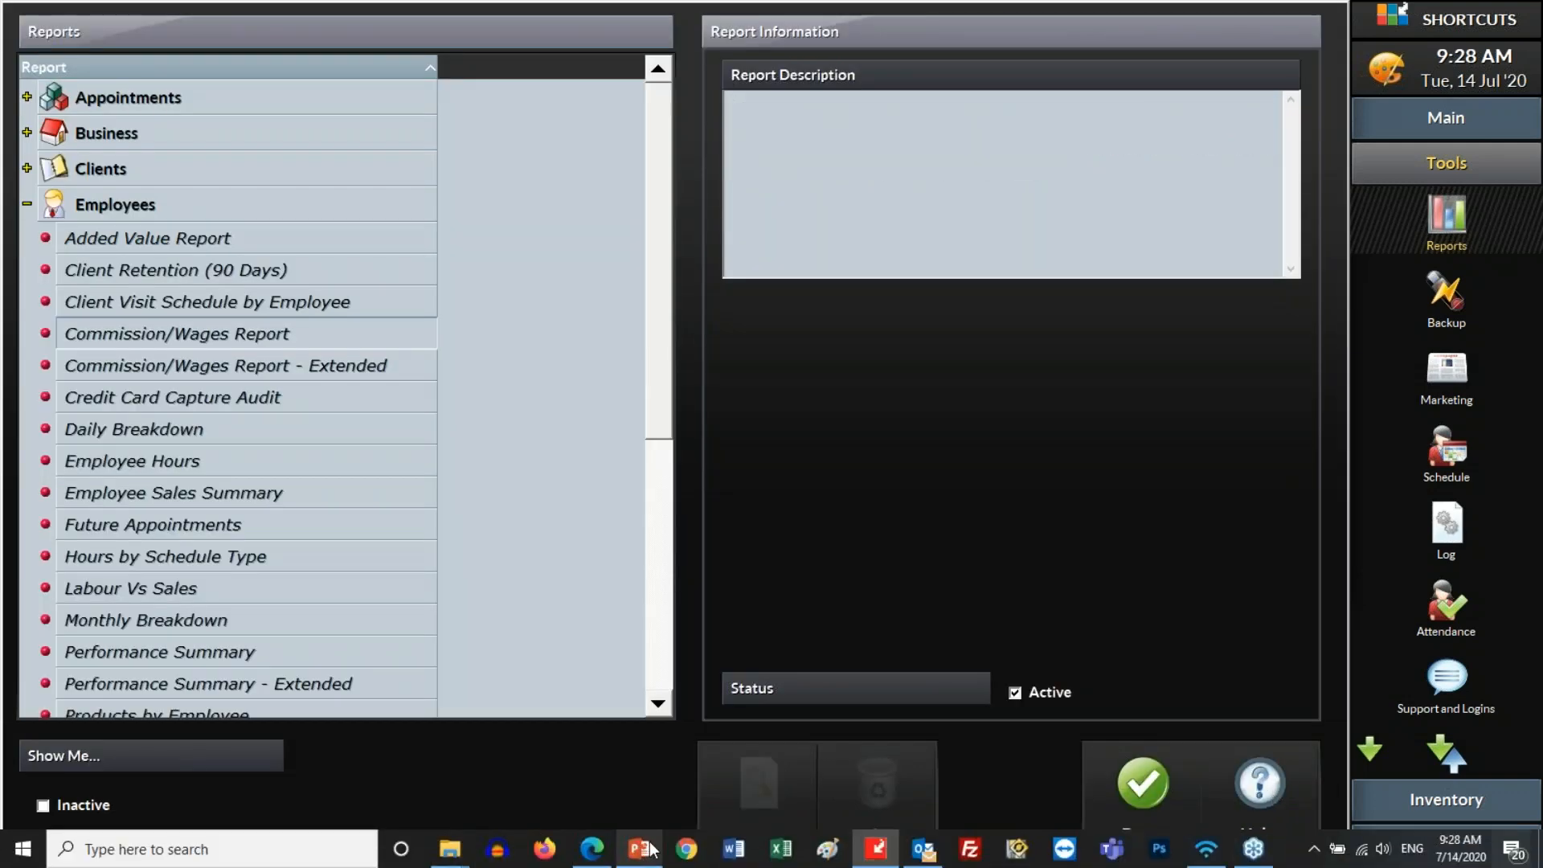
click(641, 849)
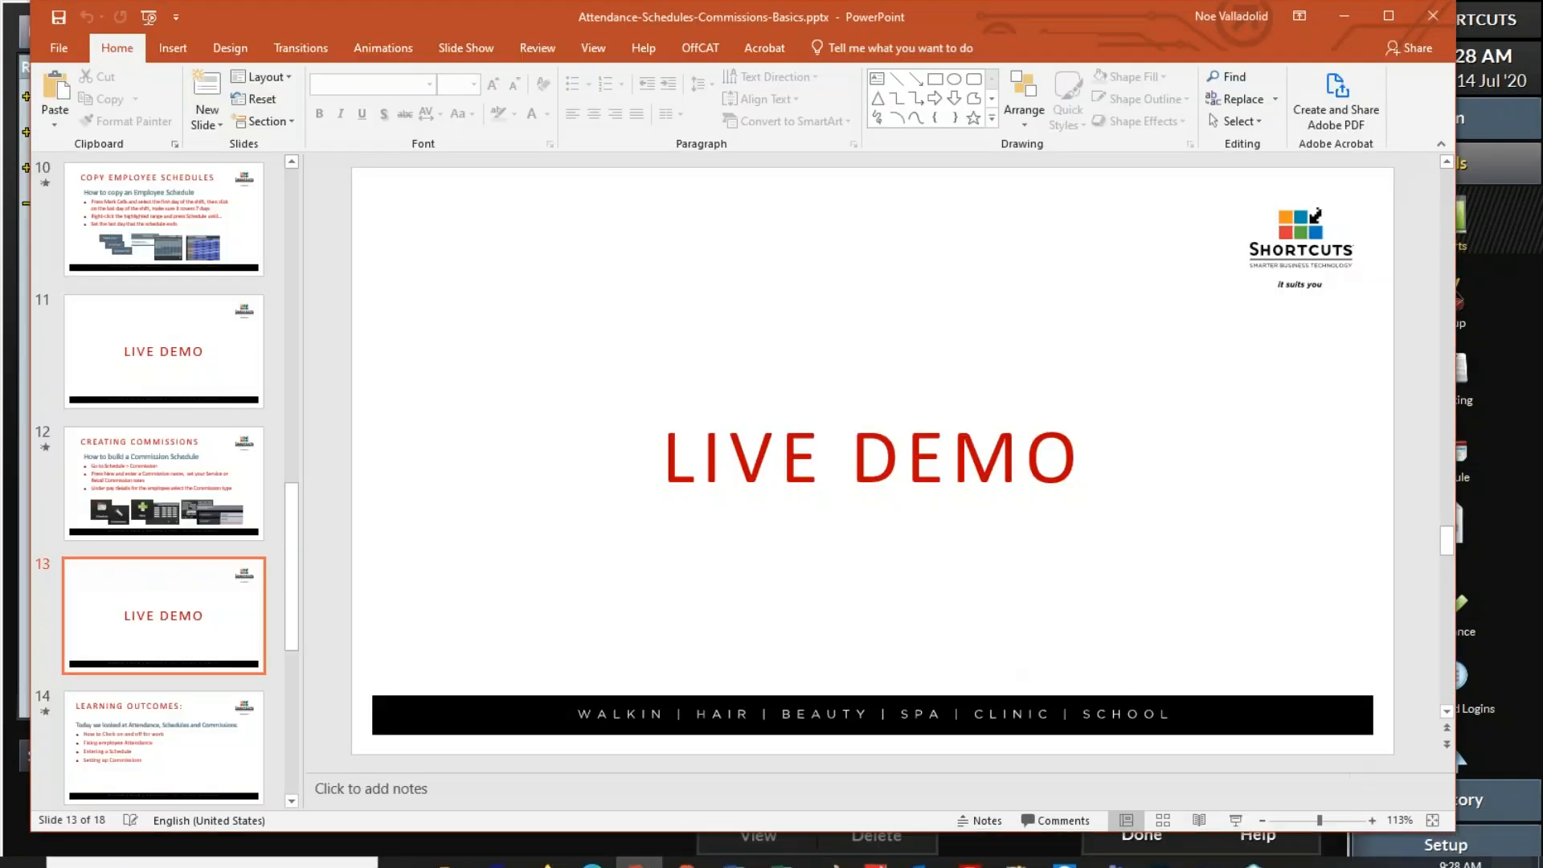